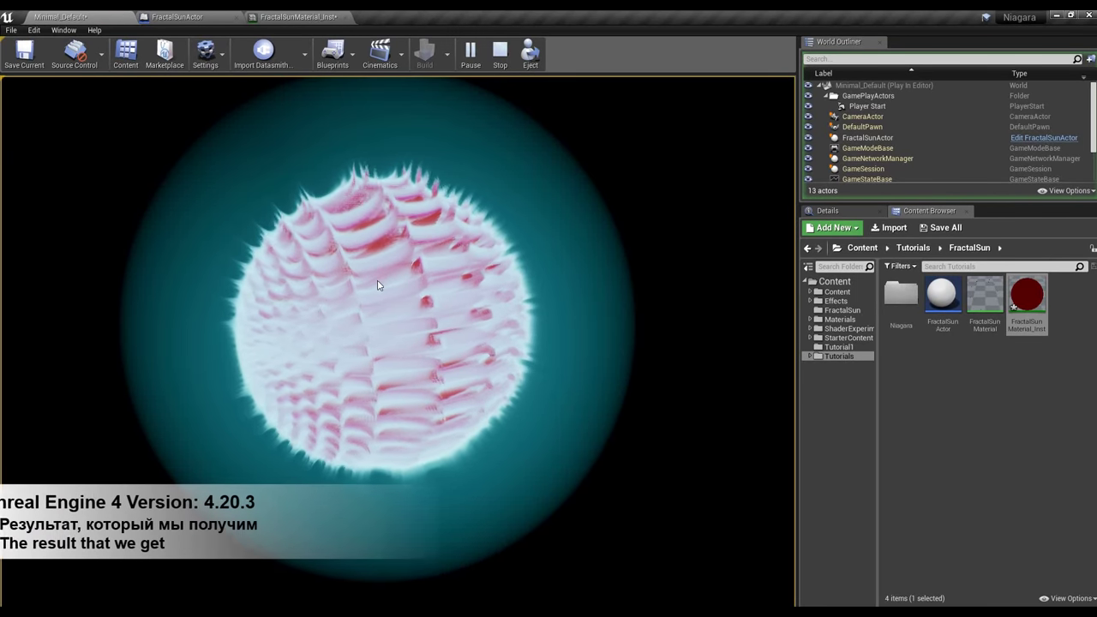
- Stop the sun preview and confirm Houdini Niagara, Niagara and Niagara Extras are enabled under Built-In FX
{"action": "left_click", "coordinate": [377, 286]}
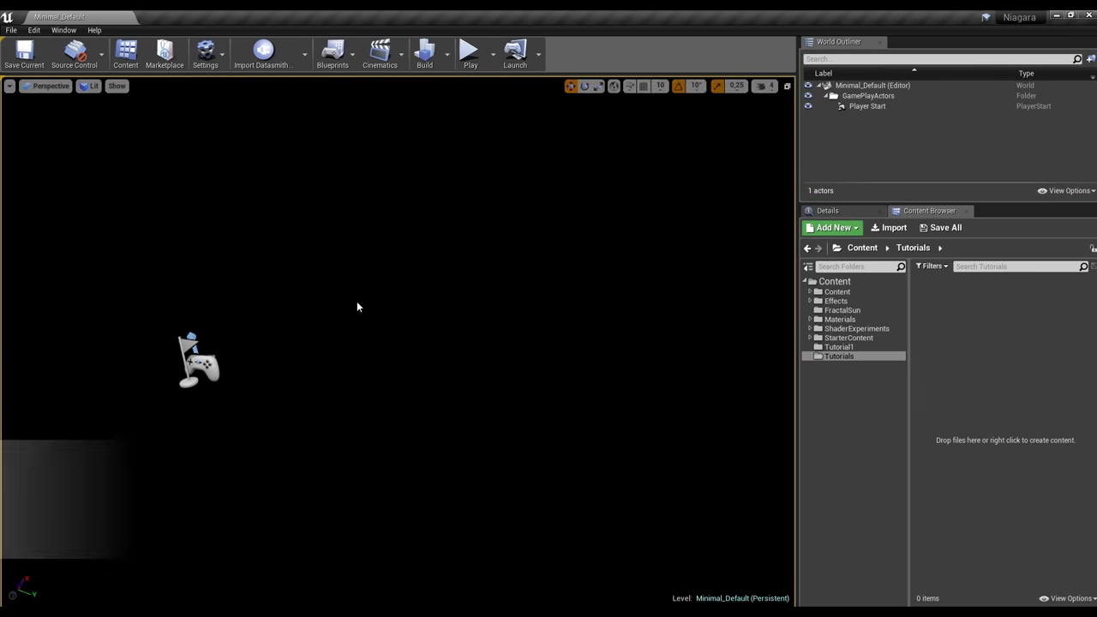
{"action": "left_click", "coordinate": [35, 30]}
{"action": "left_click", "coordinate": [77, 209]}
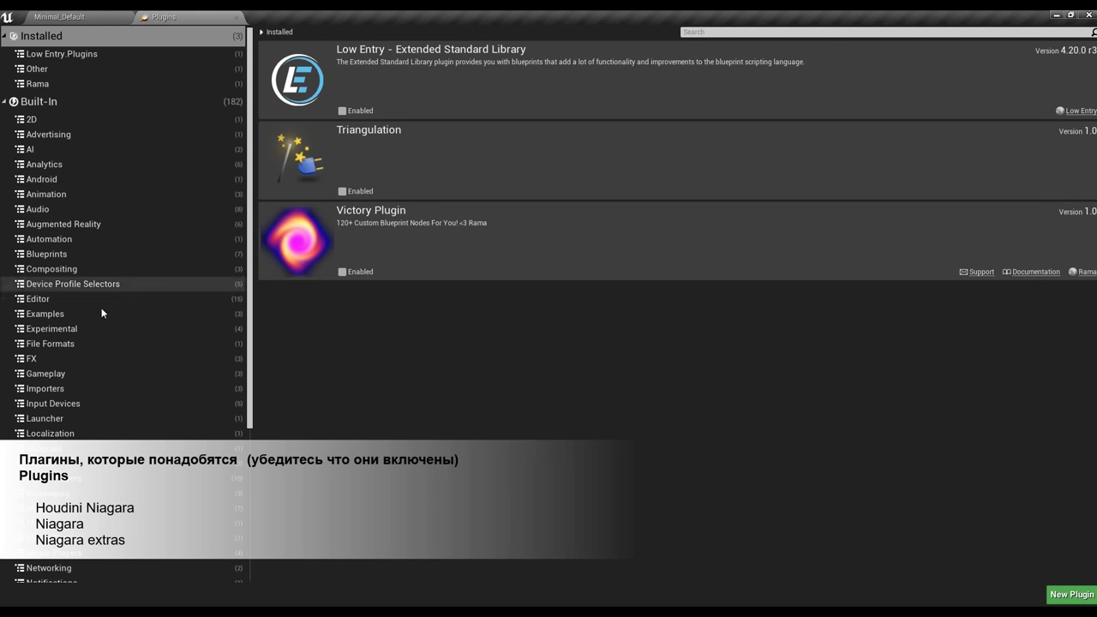
{"action": "left_click", "coordinate": [39, 357]}
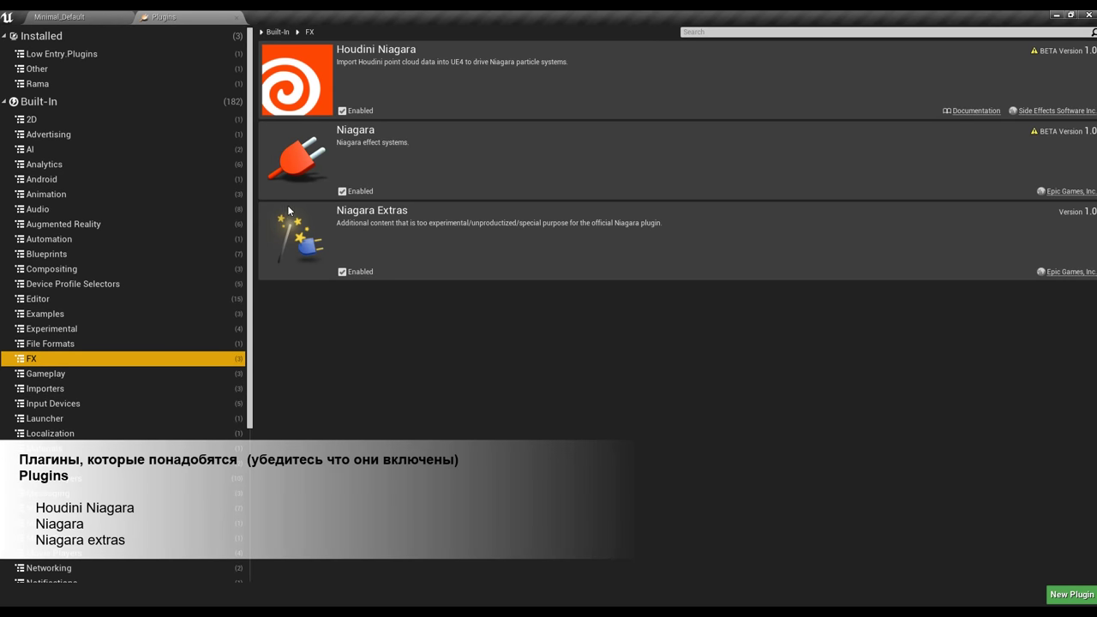
{"action": "left_click", "coordinate": [237, 18]}
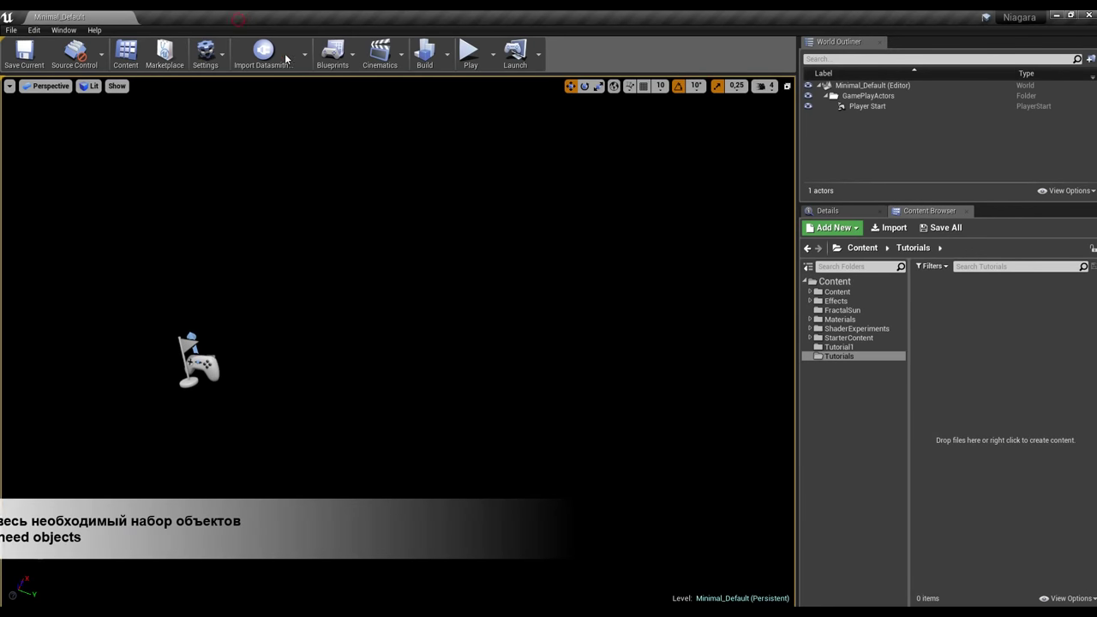
- Create a FractalSun folder in Tutorials with a Niagara subfolder inside it
{"action": "right_click", "coordinate": [914, 347]}
{"action": "left_click", "coordinate": [958, 255]}
{"action": "type", "text": "FractalSun"}
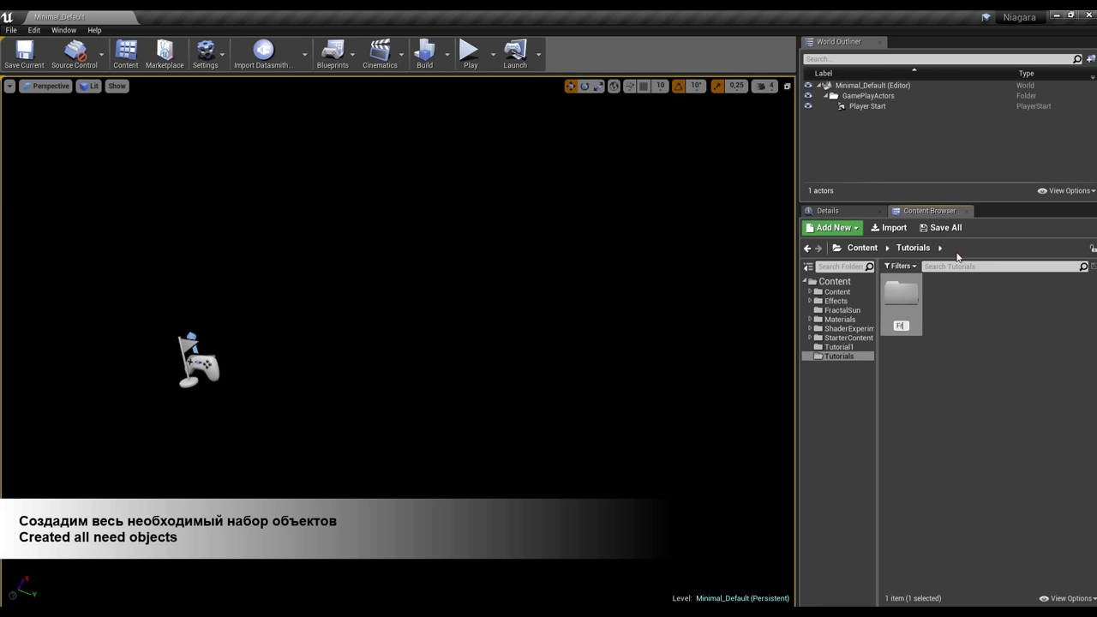
{"action": "double_click", "coordinate": [903, 306]}
{"action": "right_click", "coordinate": [921, 320]}
{"action": "left_click", "coordinate": [957, 249]}
{"action": "type", "text": "N"}
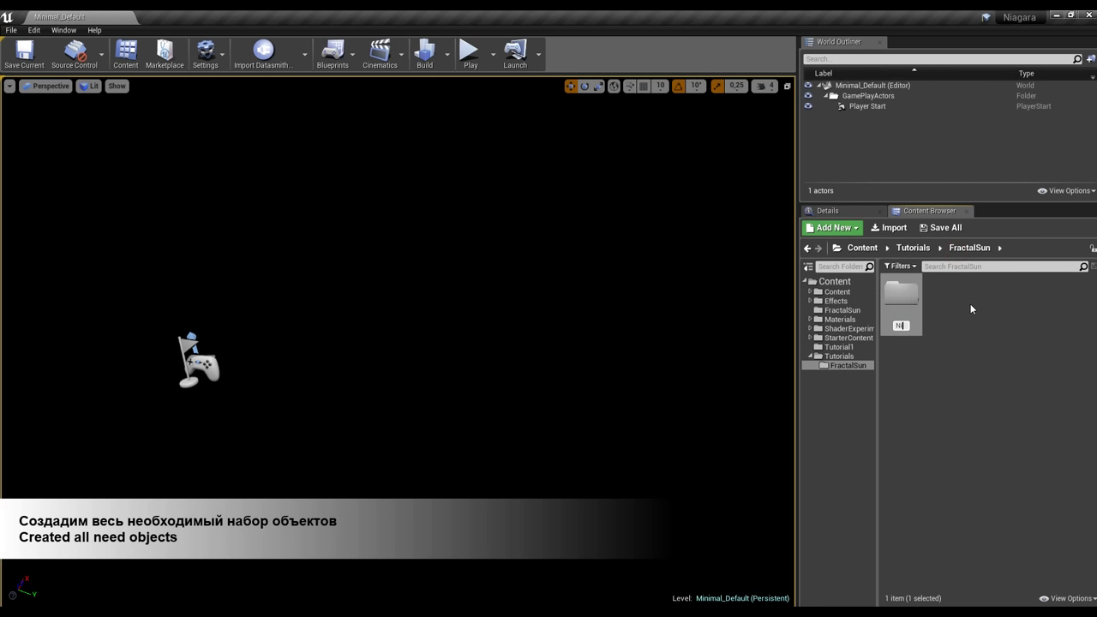
{"action": "type", "text": "iagara"}
{"action": "key", "text": "Return"}
{"action": "left_click", "coordinate": [981, 342]}
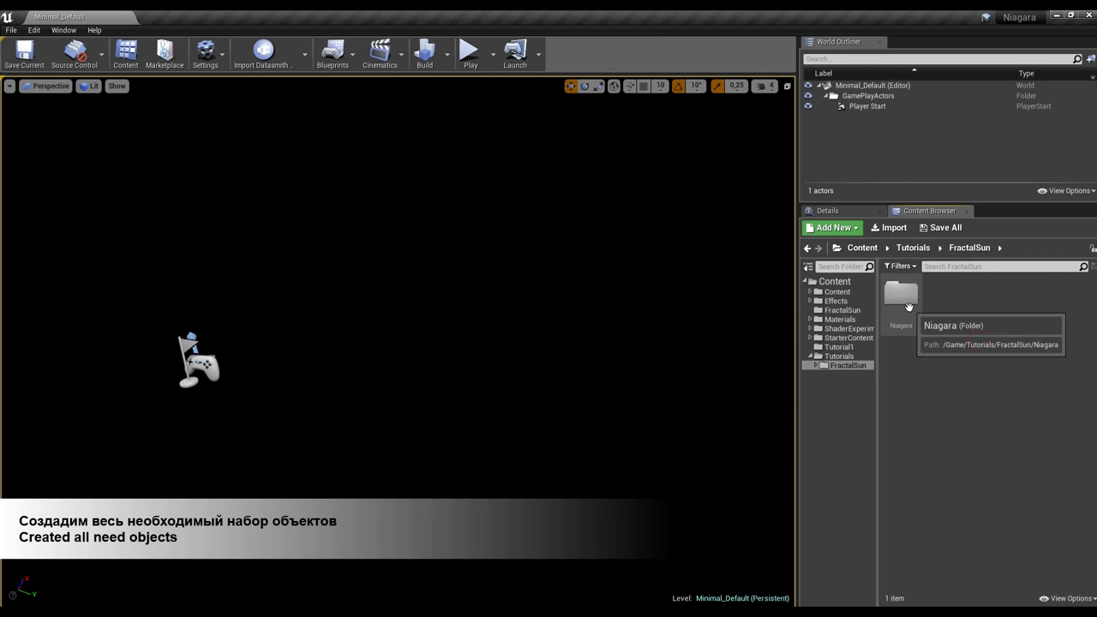
- Add a material named FractalSunMaterial to the FractalSun folder
{"action": "right_click", "coordinate": [953, 343]}
{"action": "left_click", "coordinate": [987, 377]}
{"action": "type", "text": "Fracta"}
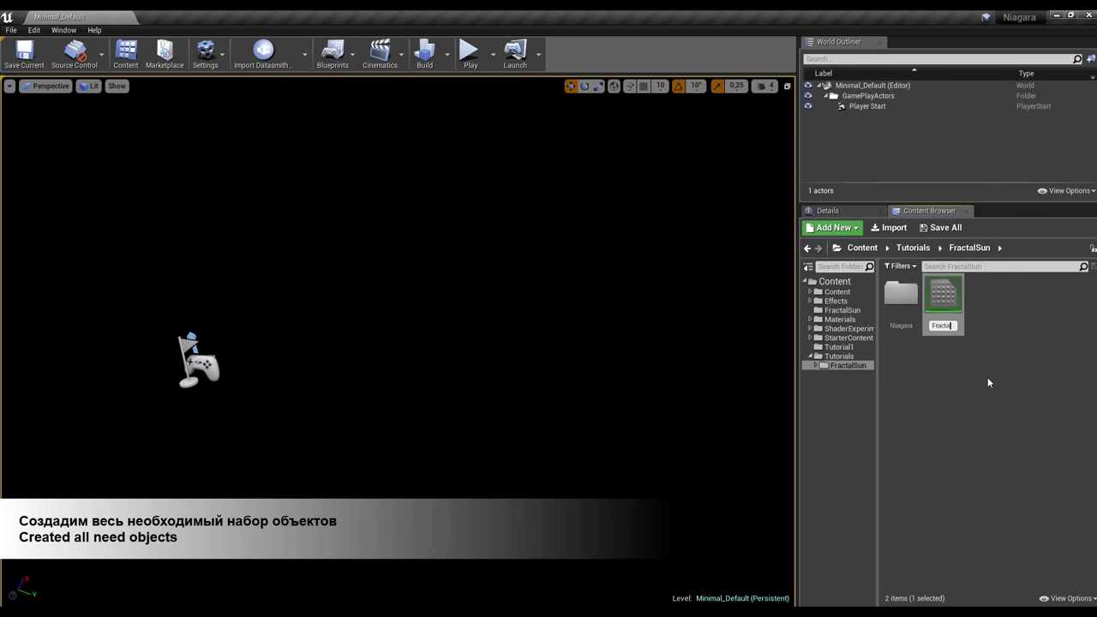
{"action": "type", "text": "lSunMater"}
{"action": "type", "text": "ial"}
{"action": "key", "text": "Return"}
- Add an Actor-based Blueprint class named FractalSunActor to the FractalSun folder
{"action": "right_click", "coordinate": [996, 368]}
{"action": "left_click", "coordinate": [991, 327]}
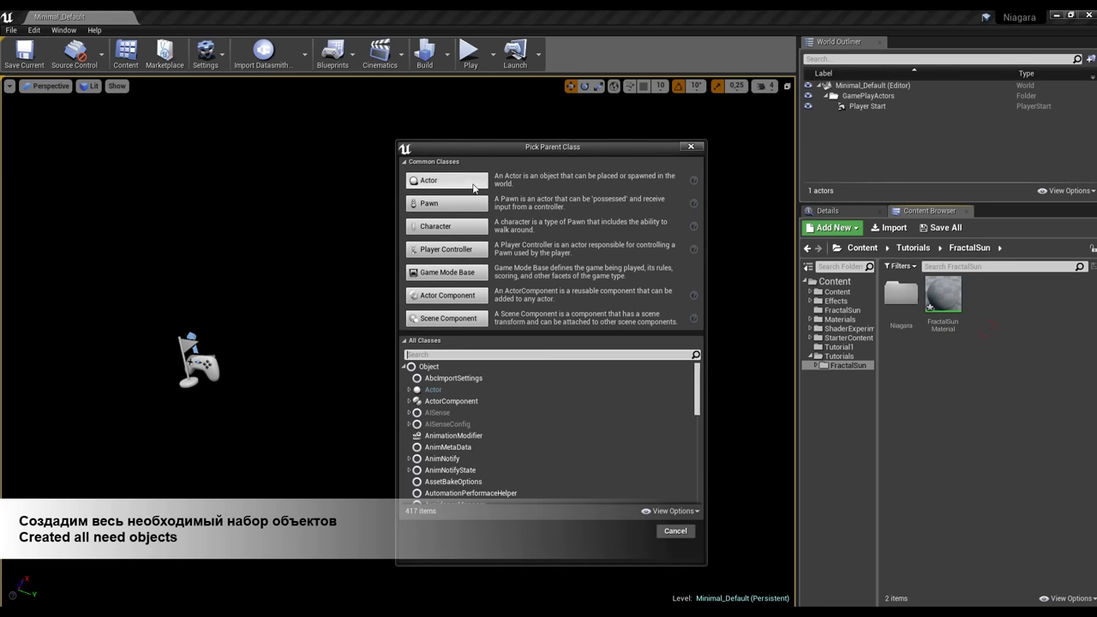
{"action": "left_click", "coordinate": [474, 187]}
{"action": "type", "text": "Fractal"}
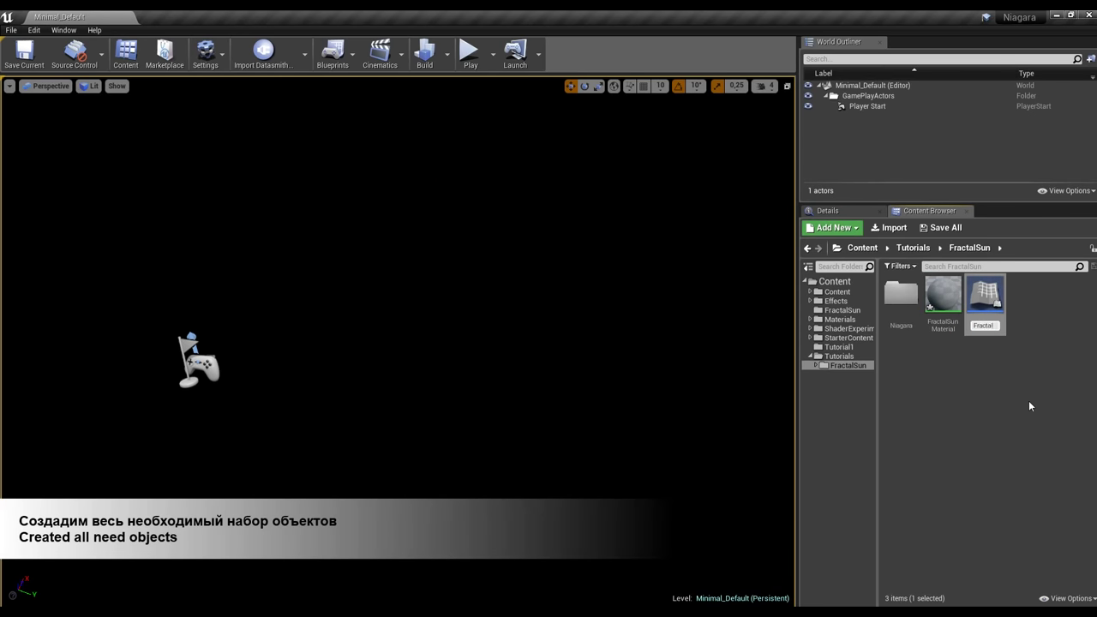
{"action": "type", "text": "SunActor"}
{"action": "key", "text": "Return"}
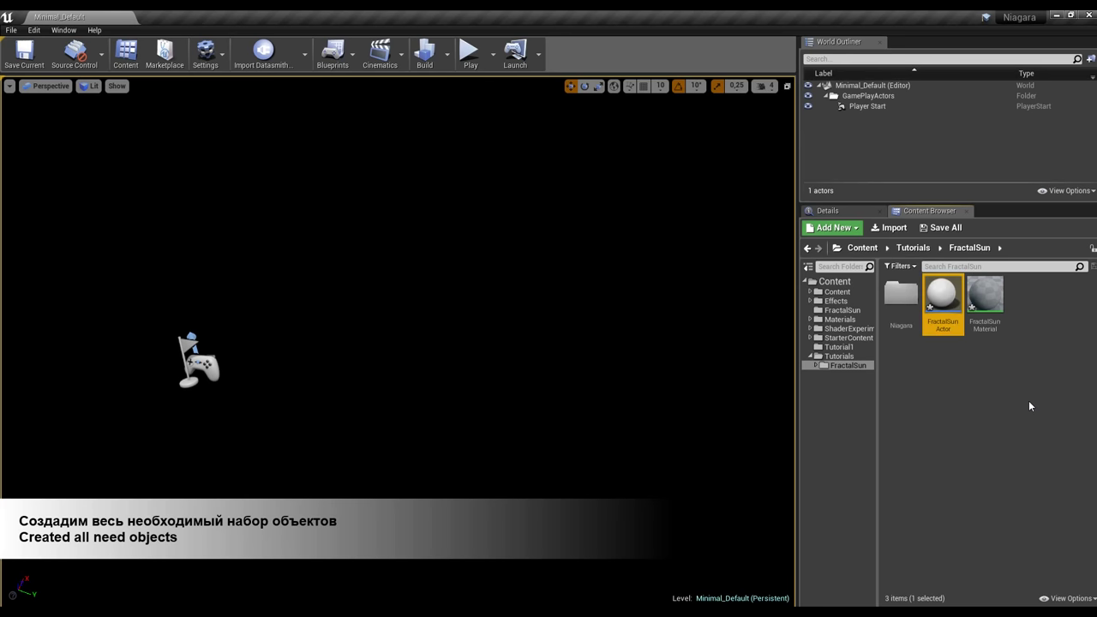
- Create a Niagara emitter named FractalSunEmitter in the Niagara folder
{"action": "double_click", "coordinate": [901, 296]}
{"action": "right_click", "coordinate": [930, 351]}
{"action": "mouse_move", "coordinate": [956, 514]}
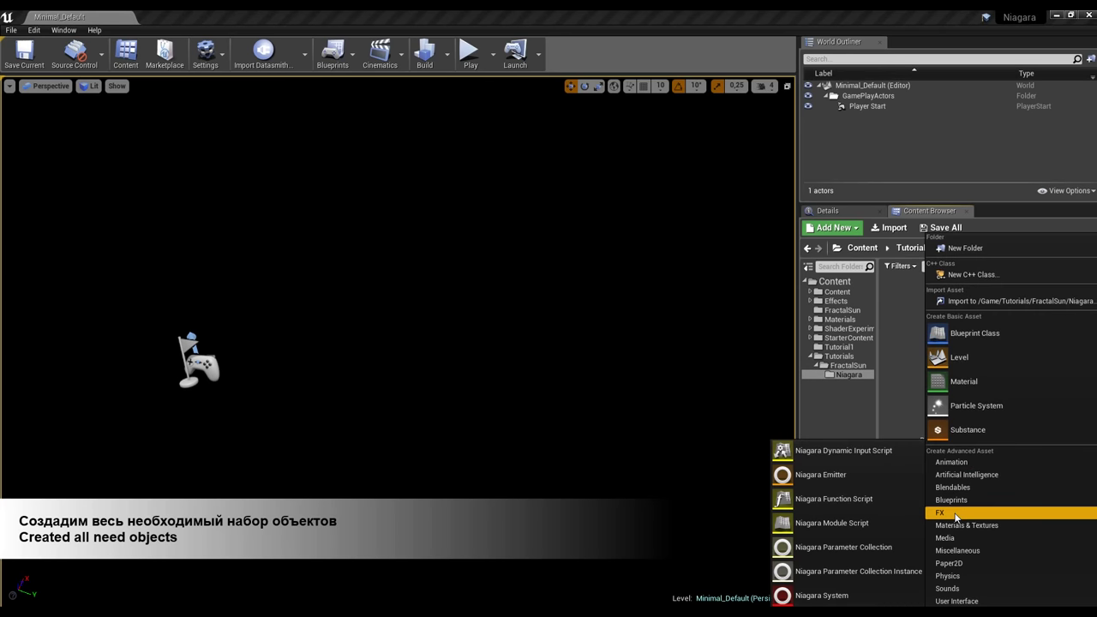
{"action": "left_click", "coordinate": [820, 475]}
{"action": "type", "text": "Fractal"}
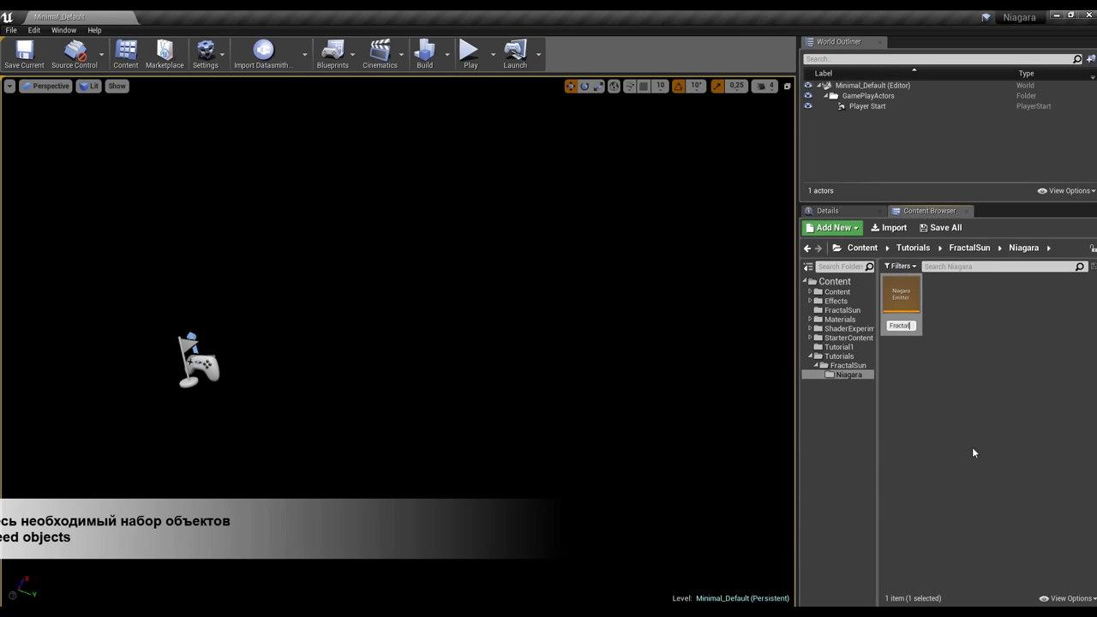
{"action": "type", "text": "SunEmitter"}
{"action": "key", "text": "Return"}
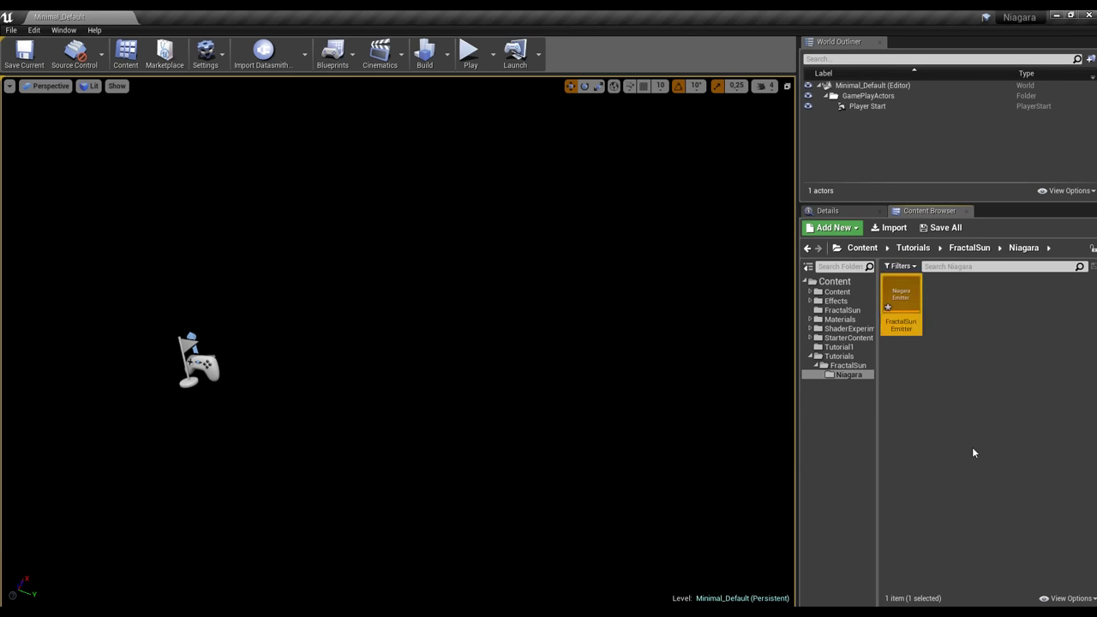
- Create a Niagara module script named FractalSunPS in the Niagara folder
{"action": "right_click", "coordinate": [971, 452]}
{"action": "mouse_move", "coordinate": [945, 311]}
{"action": "left_click", "coordinate": [844, 386]}
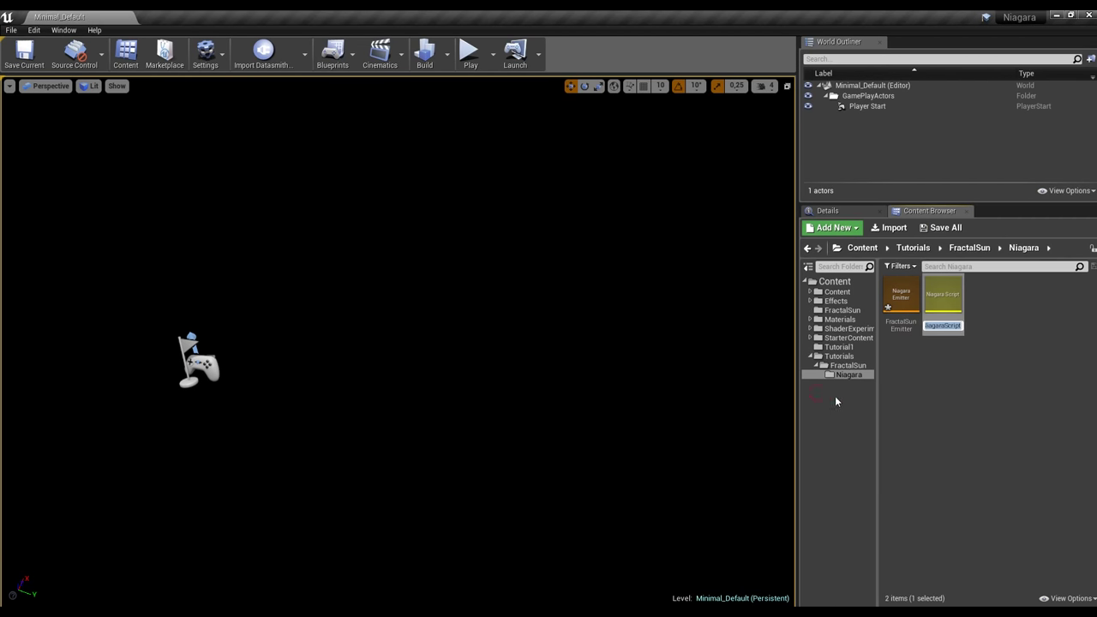
{"action": "type", "text": "FractalSunPS"}
{"action": "key", "text": "Return"}
- Create the FractalSunSystem Niagara system in the Niagara folder
{"action": "right_click", "coordinate": [998, 345]}
{"action": "mouse_move", "coordinate": [986, 513]}
{"action": "left_click", "coordinate": [822, 594]}
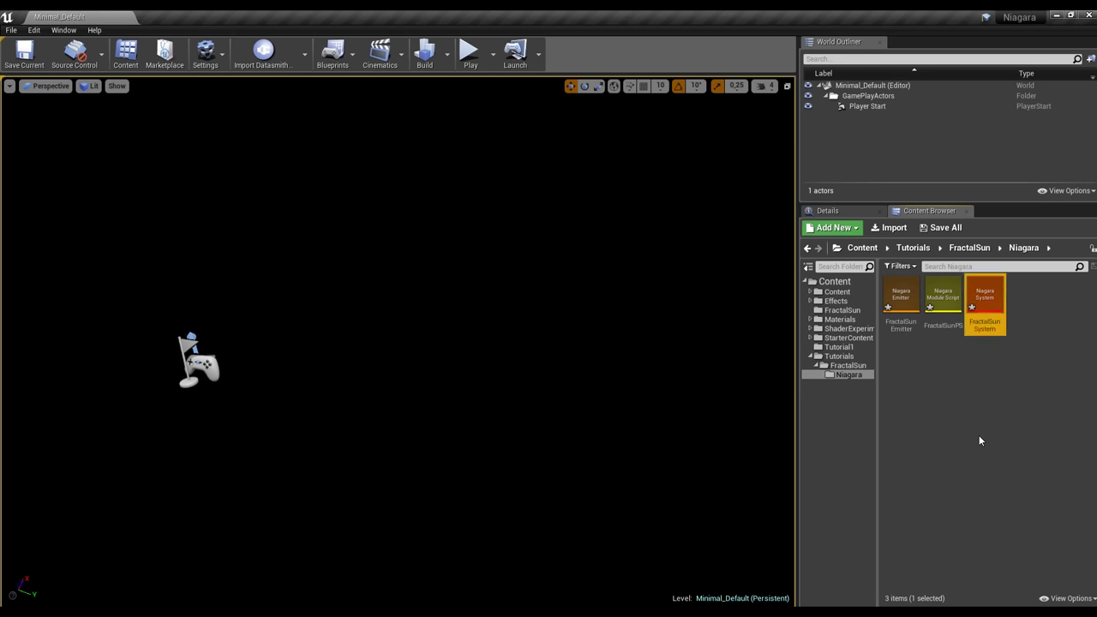
- Save all the new assets in the FractalSun folder
{"action": "left_click", "coordinate": [968, 248]}
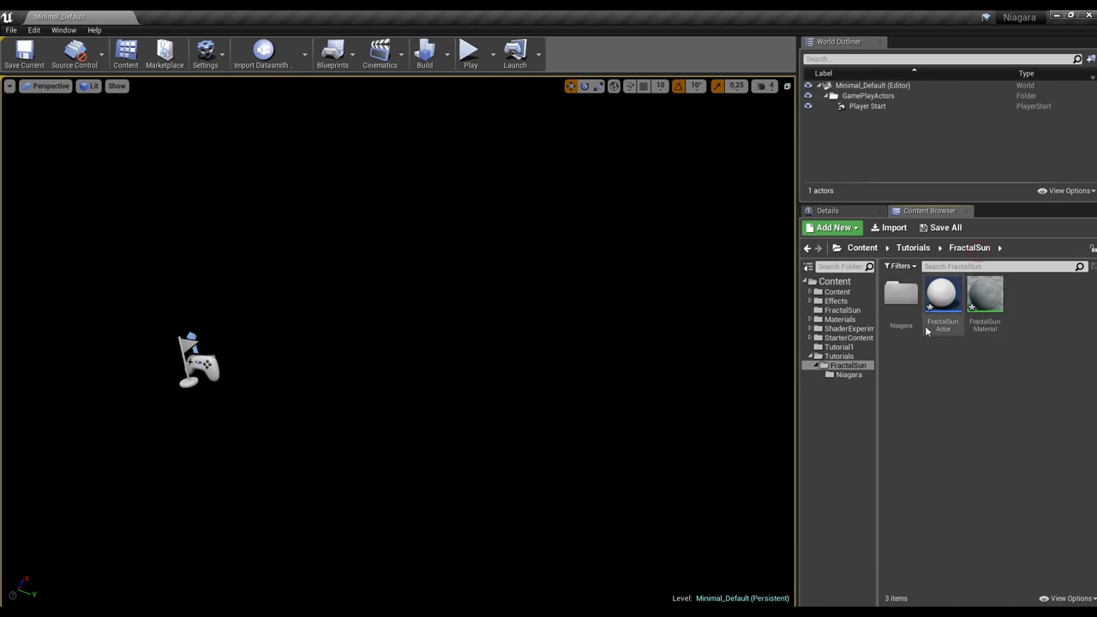
{"action": "right_click", "coordinate": [993, 314]}
{"action": "left_click", "coordinate": [1018, 419]}
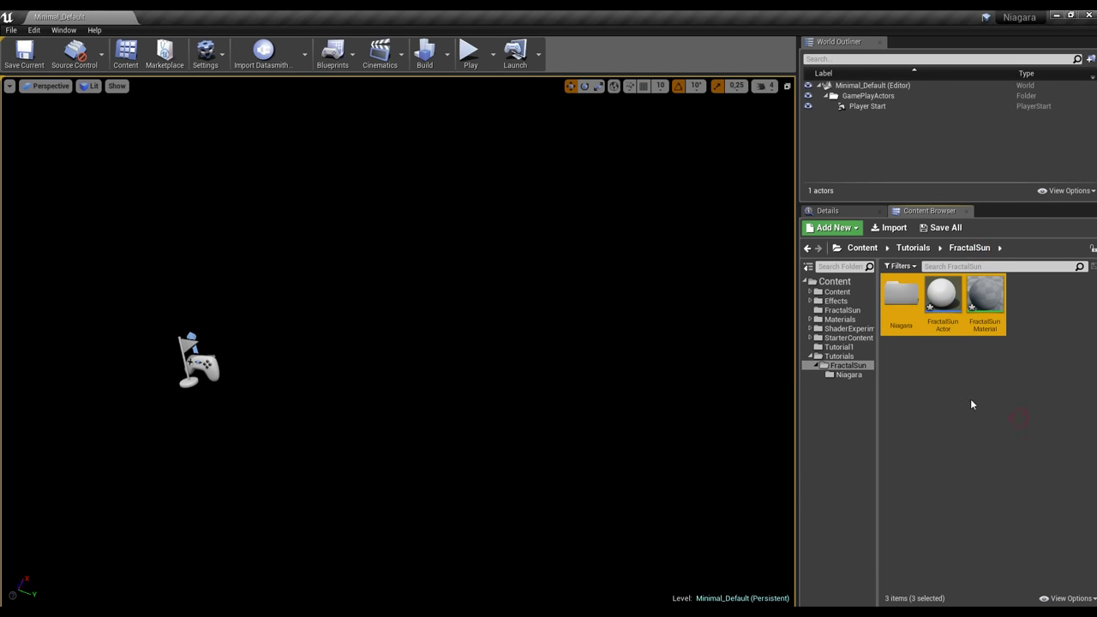
{"action": "left_click", "coordinate": [985, 295]}
{"action": "right_click", "coordinate": [968, 314]}
{"action": "left_click", "coordinate": [979, 380]}
- Open FractalSunEmitter from the Niagara folder for editing
{"action": "double_click", "coordinate": [901, 300]}
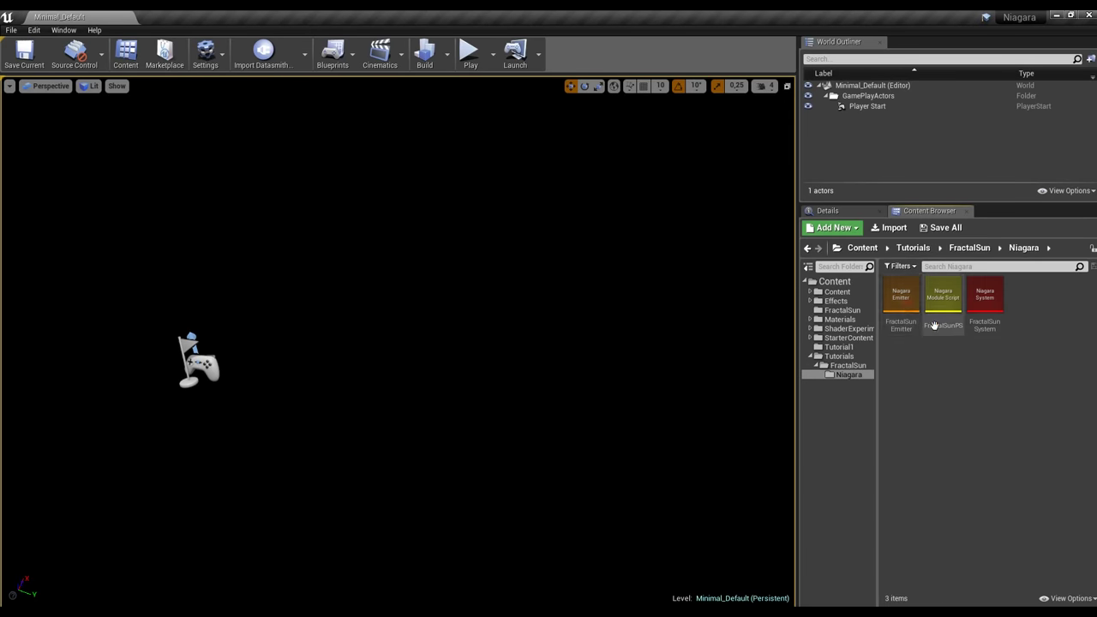
{"action": "left_click", "coordinate": [967, 371]}
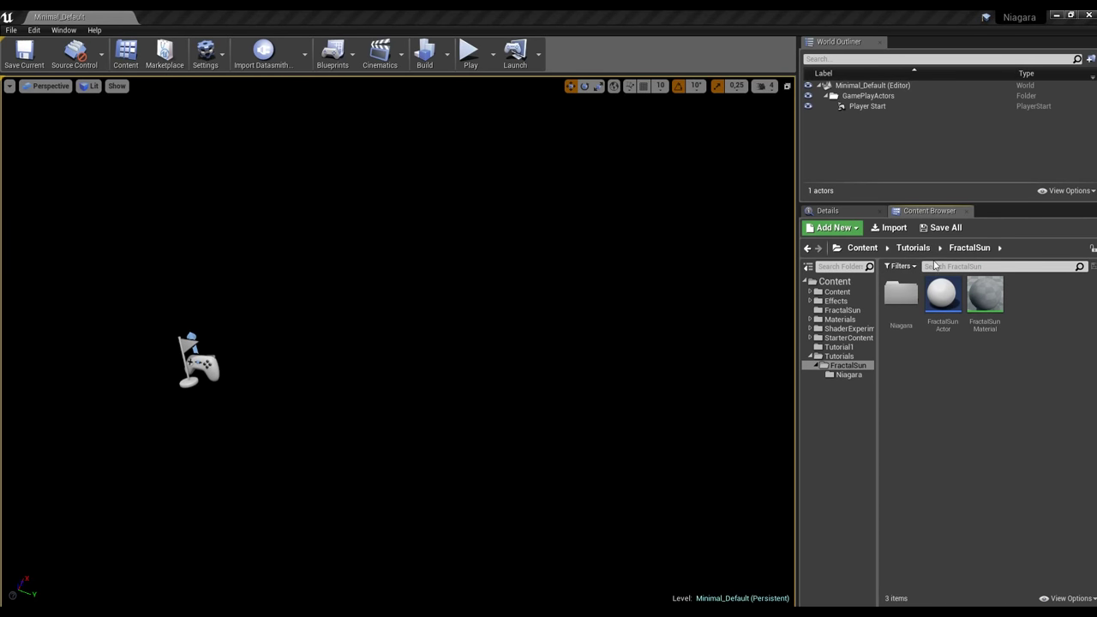
{"action": "double_click", "coordinate": [901, 296]}
{"action": "double_click", "coordinate": [900, 308]}
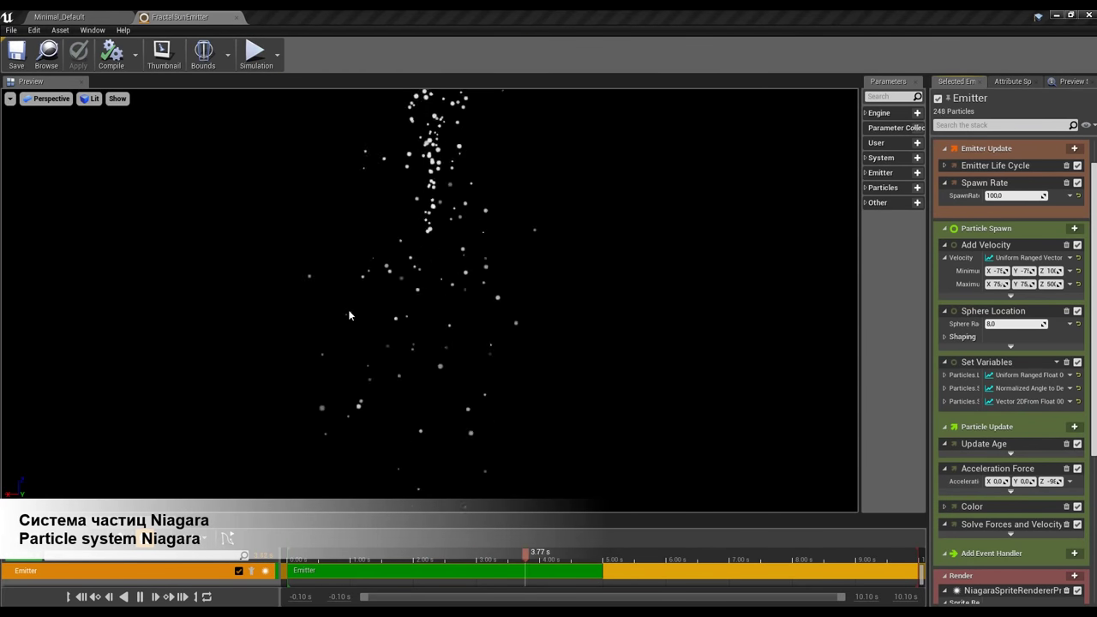
- Strip the default modules: Add Velocity, Sphere Location, Acceleration Force, Color, Solve Forces and Velocity, and the sprite renderer
{"action": "left_click", "coordinate": [140, 596]}
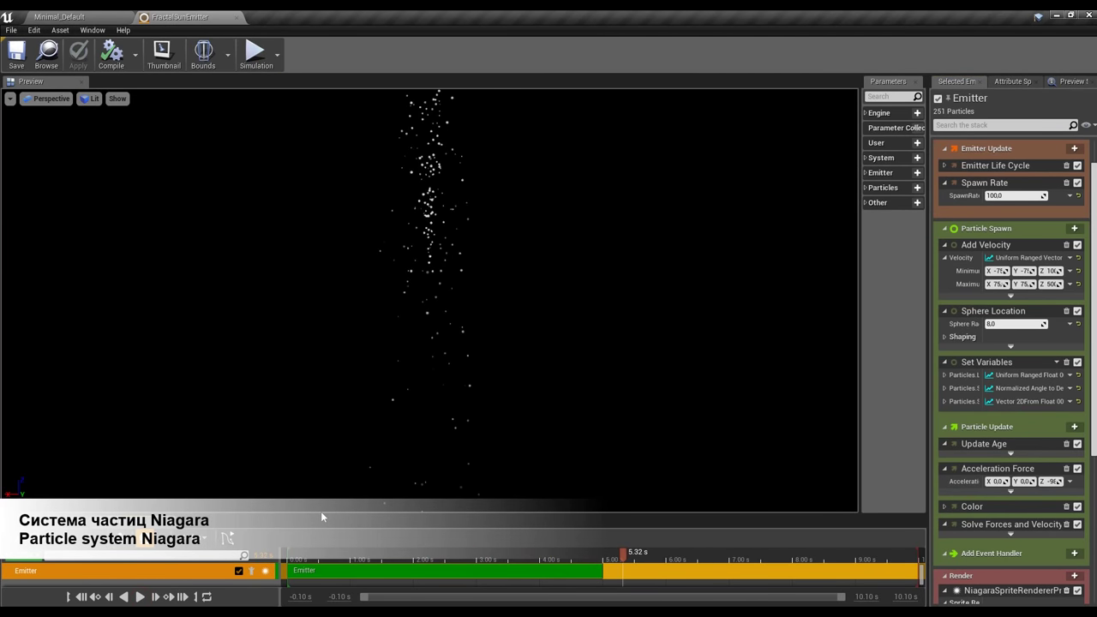
{"action": "left_click_drag", "start_coordinate": [319, 514], "coordinate": [316, 464]}
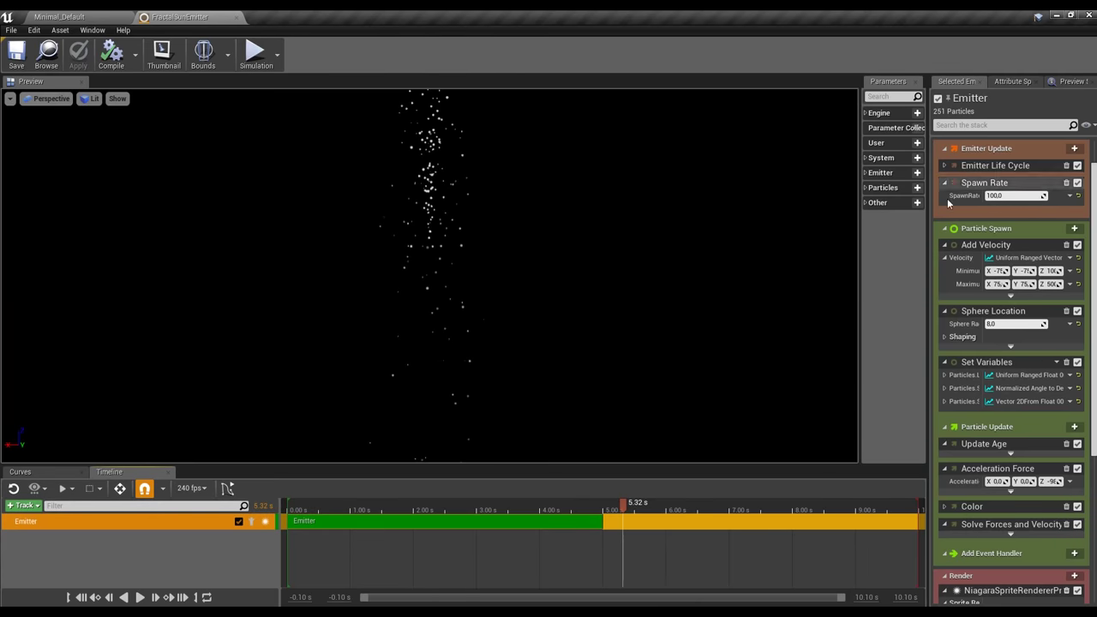
{"action": "left_click_drag", "start_coordinate": [859, 218], "coordinate": [660, 222]}
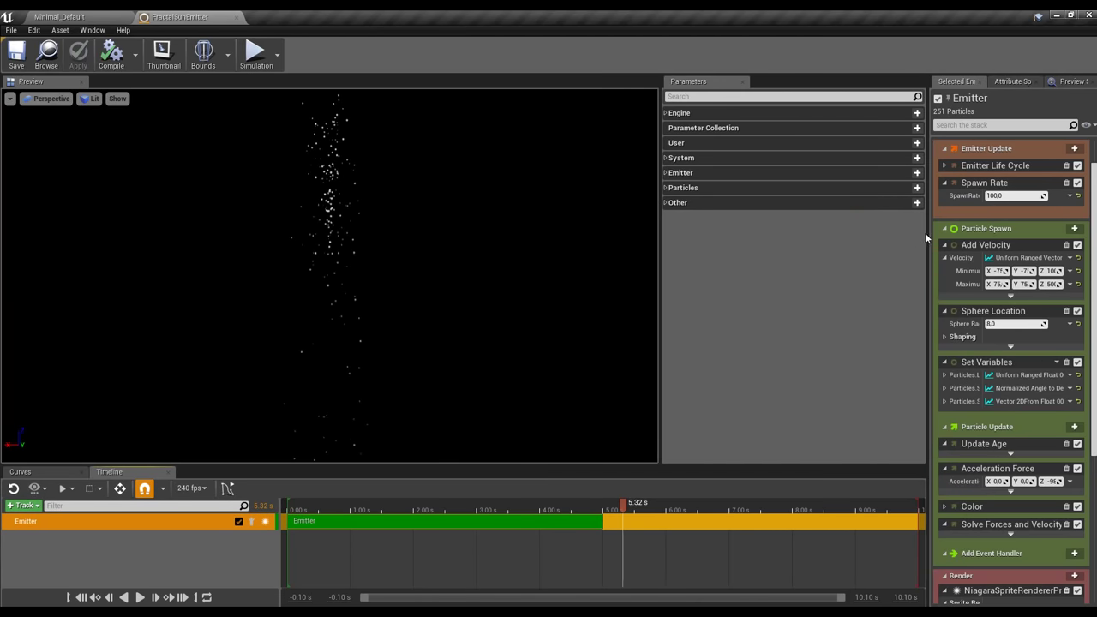
{"action": "left_click_drag", "start_coordinate": [928, 231], "coordinate": [722, 238]}
{"action": "left_click", "coordinate": [1066, 244]}
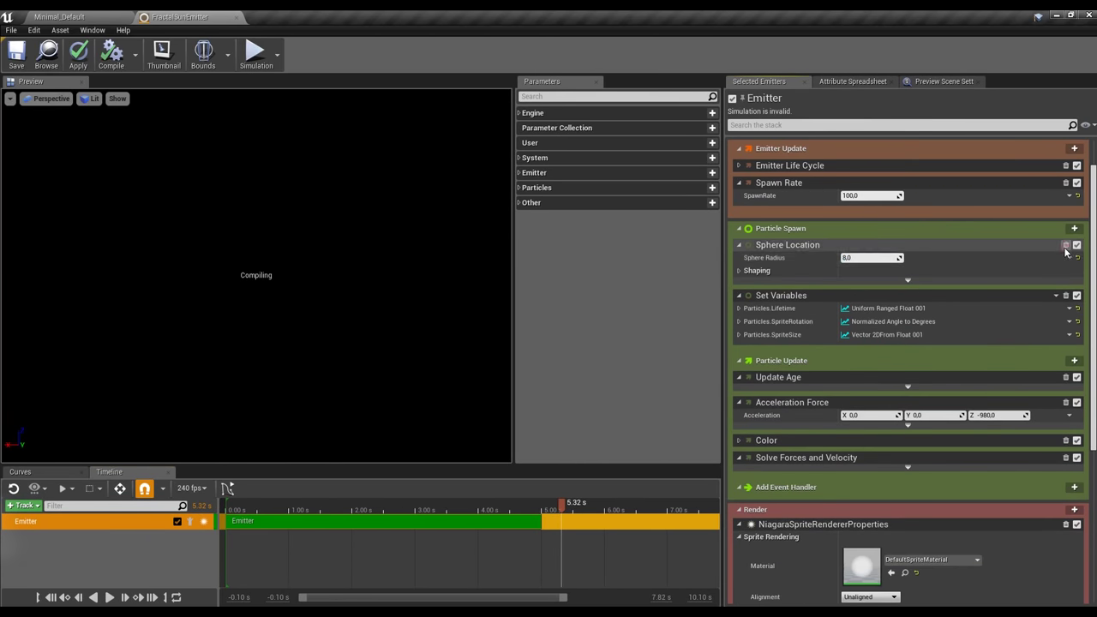
{"action": "left_click", "coordinate": [1065, 244]}
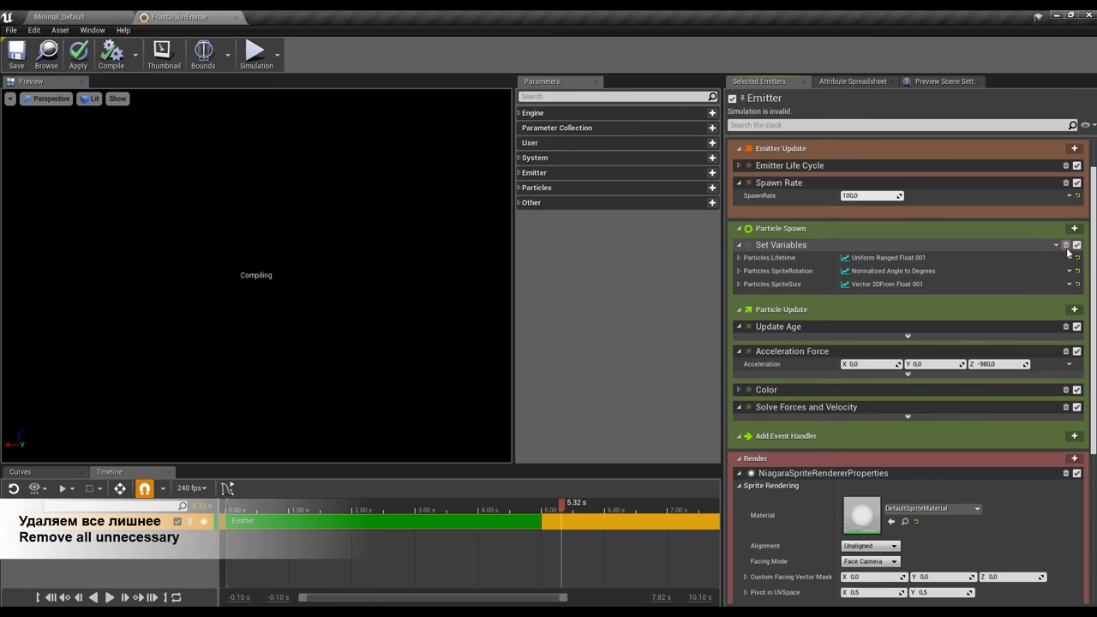
{"action": "left_click", "coordinate": [1067, 352]}
{"action": "left_click", "coordinate": [1066, 352]}
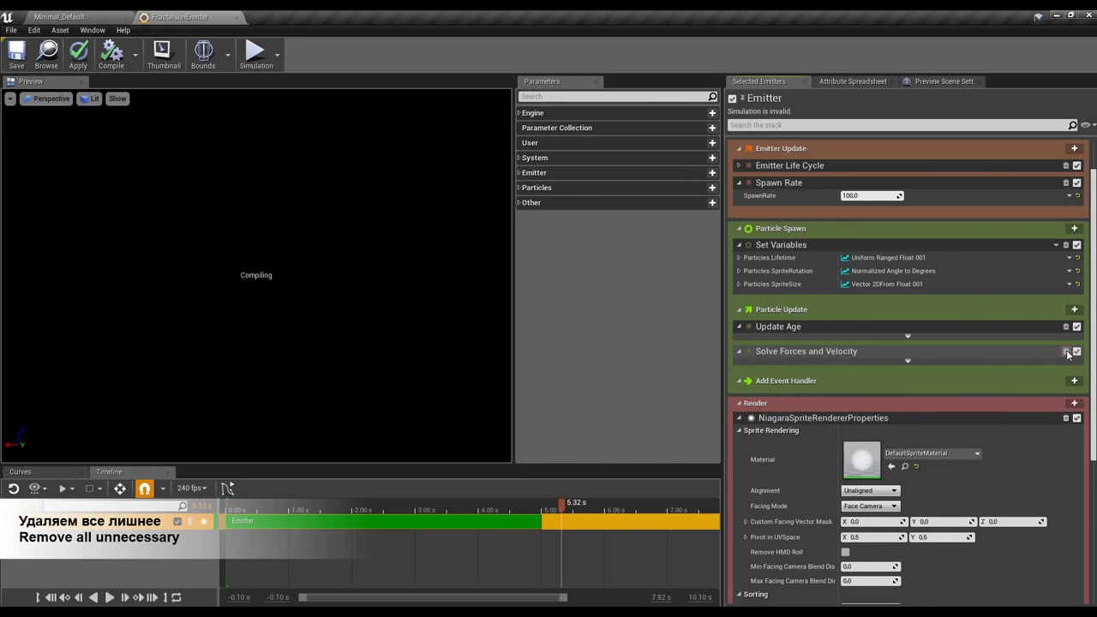
{"action": "left_click", "coordinate": [1066, 352]}
{"action": "left_click", "coordinate": [1066, 392]}
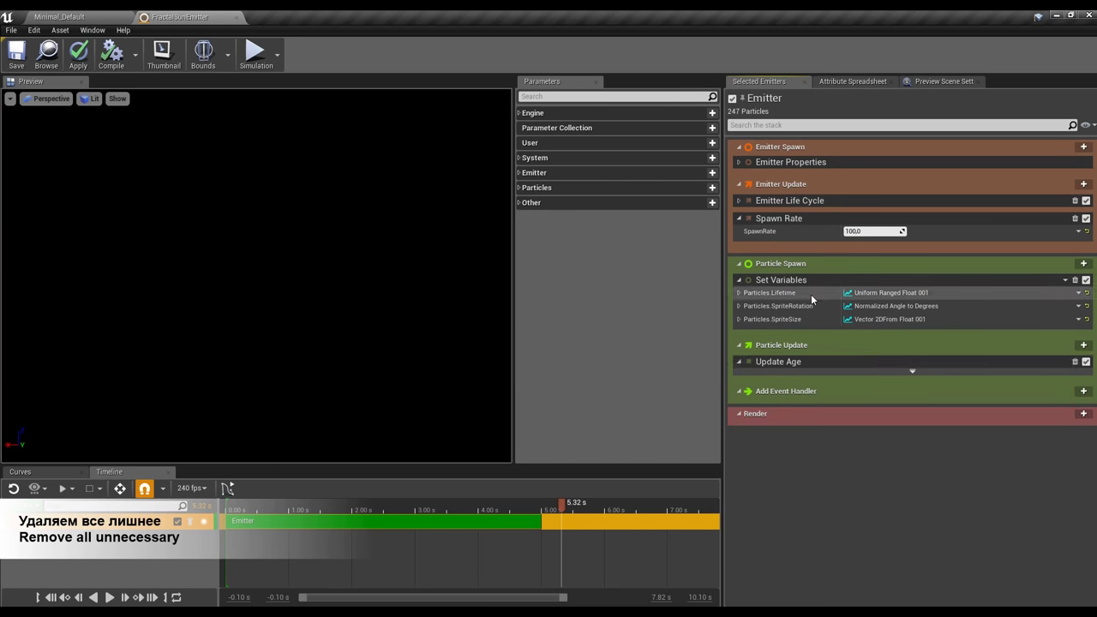
- Drop SpriteSize and SpriteRotation, make Lifetime a local value of 100, and delete Spawn Rate
{"action": "left_click", "coordinate": [1078, 320]}
{"action": "left_click", "coordinate": [934, 384]}
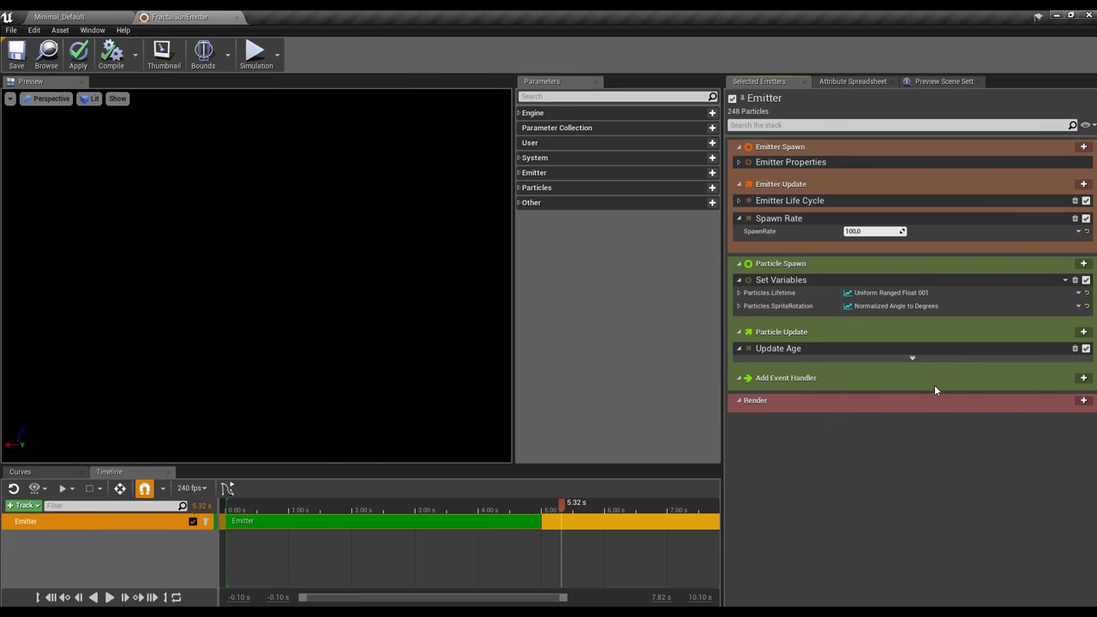
{"action": "left_click", "coordinate": [1078, 306]}
{"action": "left_click", "coordinate": [921, 383]}
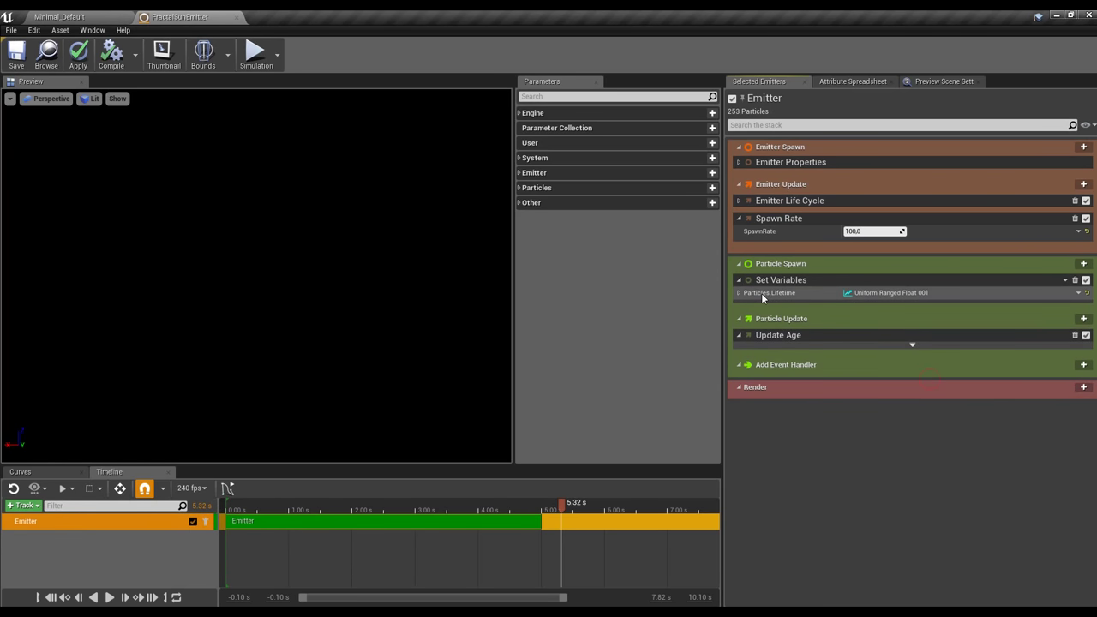
{"action": "left_click", "coordinate": [1085, 295]}
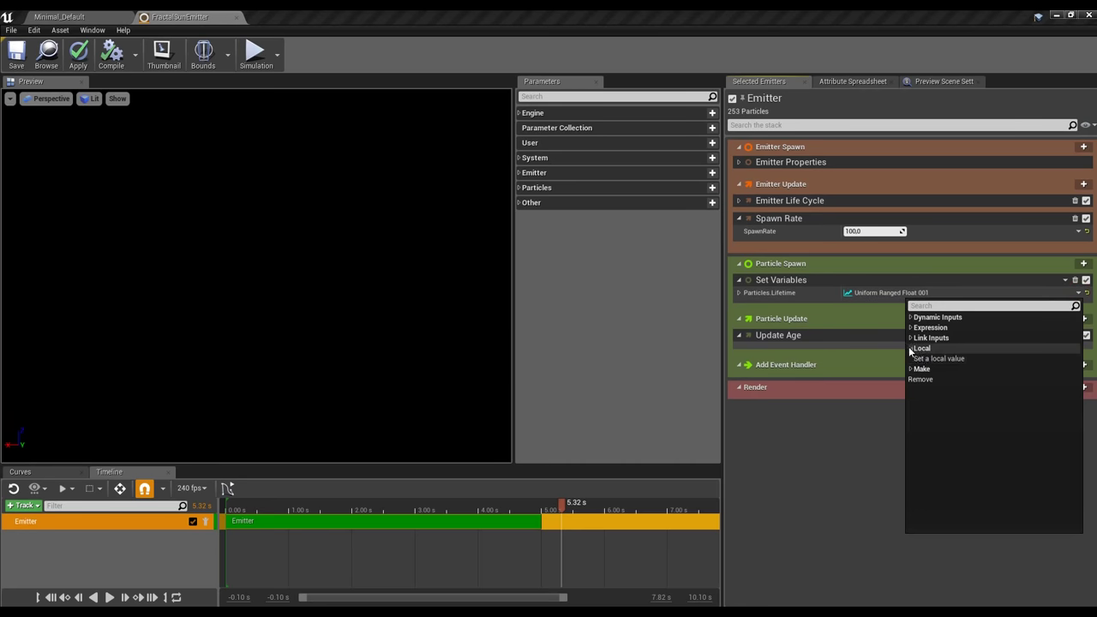
{"action": "left_click", "coordinate": [913, 346]}
{"action": "type", "text": "100"}
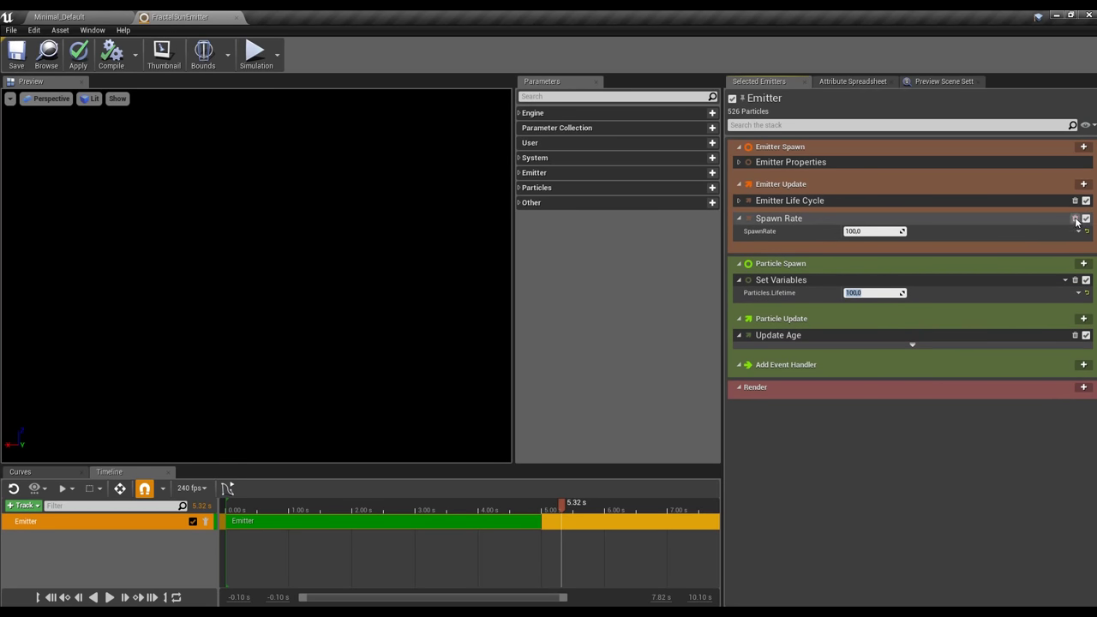
{"action": "left_click", "coordinate": [1075, 218]}
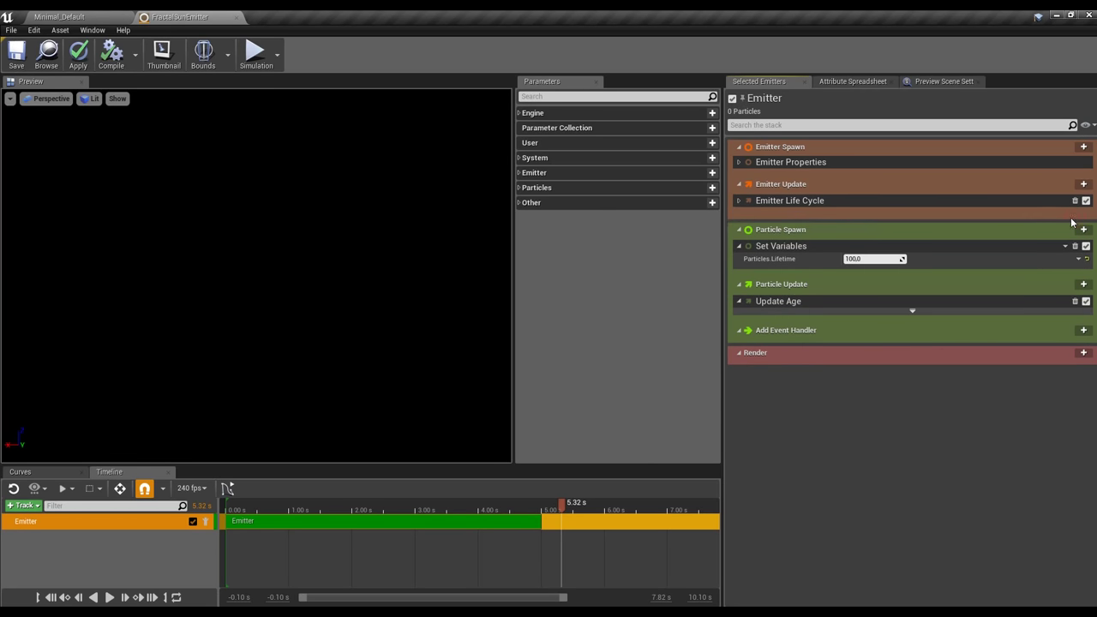
{"action": "left_click", "coordinate": [738, 162]}
- Add a Spawn Burst Instantaneous module to Emitter Update
{"action": "left_click", "coordinate": [739, 449]}
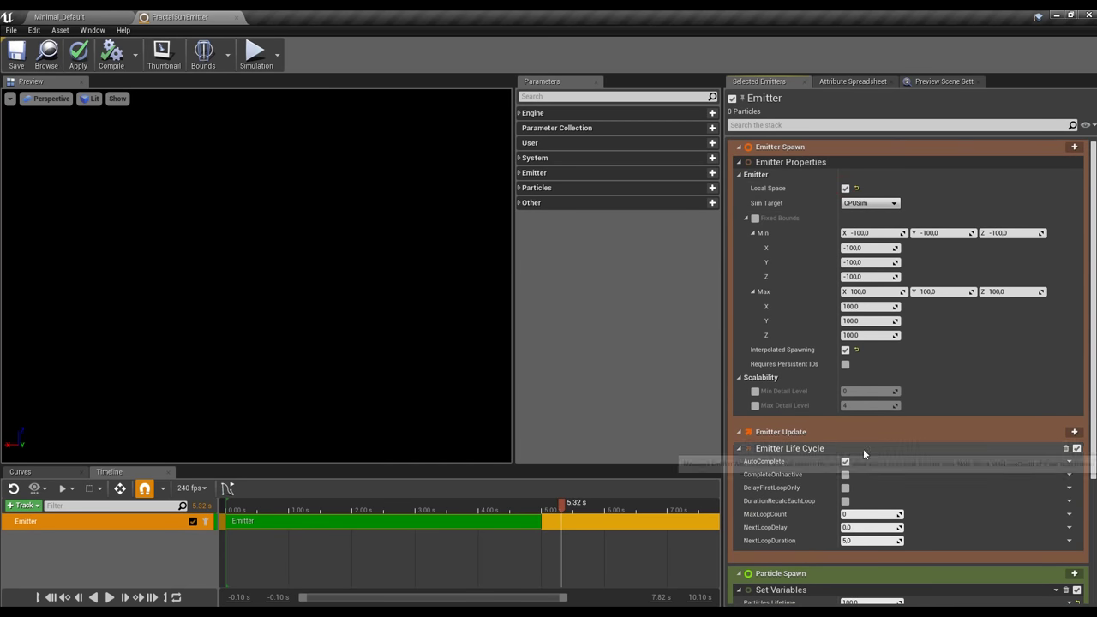
{"action": "scroll", "coordinate": [863, 448], "scroll_direction": "down", "scroll_amount": 2}
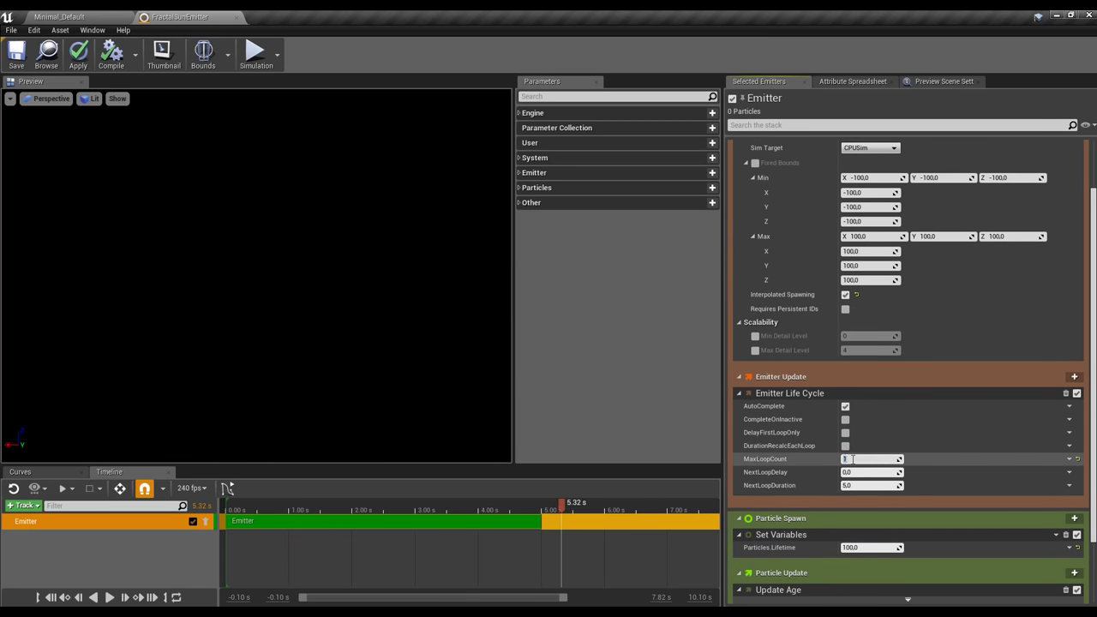
{"action": "left_click", "coordinate": [739, 393]}
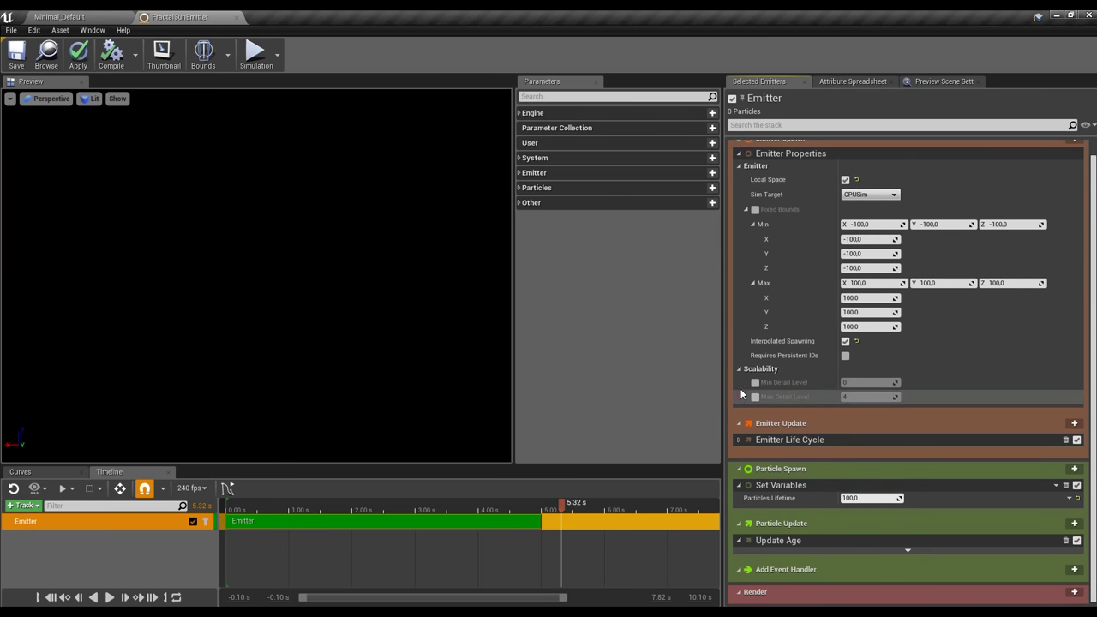
{"action": "left_click", "coordinate": [739, 153]}
{"action": "left_click", "coordinate": [1084, 183]}
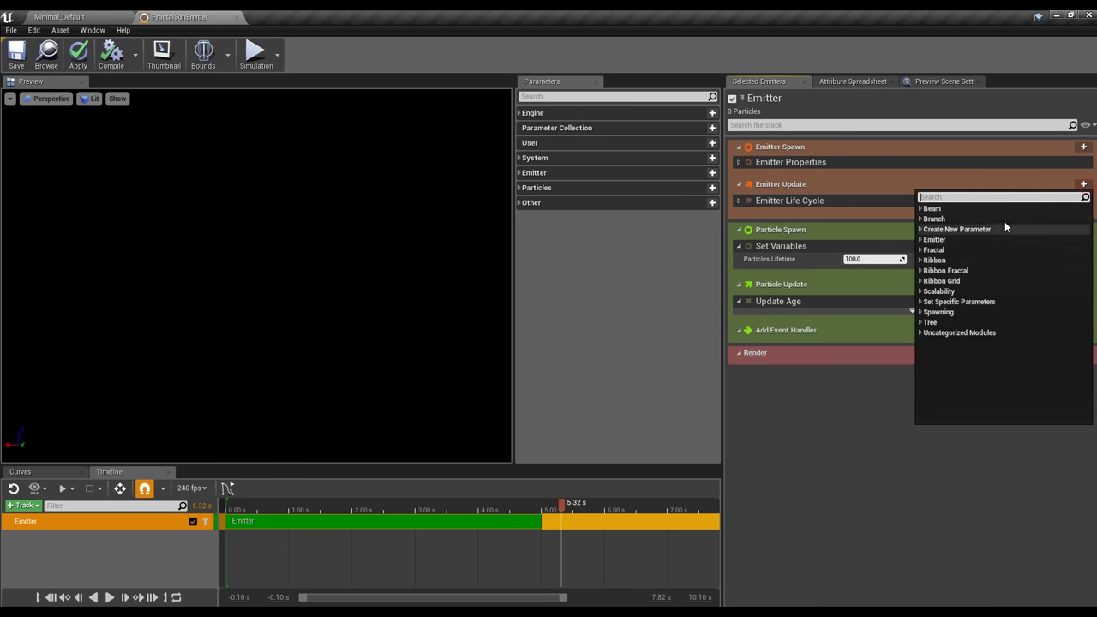
{"action": "left_click", "coordinate": [939, 312]}
{"action": "left_click", "coordinate": [942, 321]}
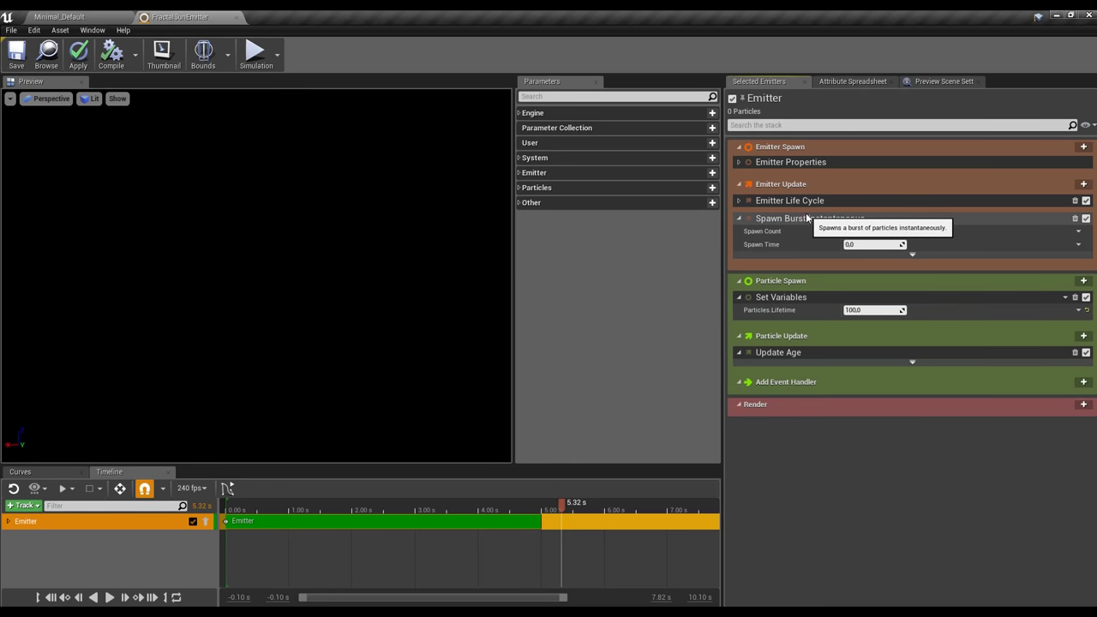
- Create an int32 Emitter.Count parameter and bind it to the burst's Spawn Count
{"action": "left_click", "coordinate": [519, 172]}
{"action": "left_click", "coordinate": [711, 172]}
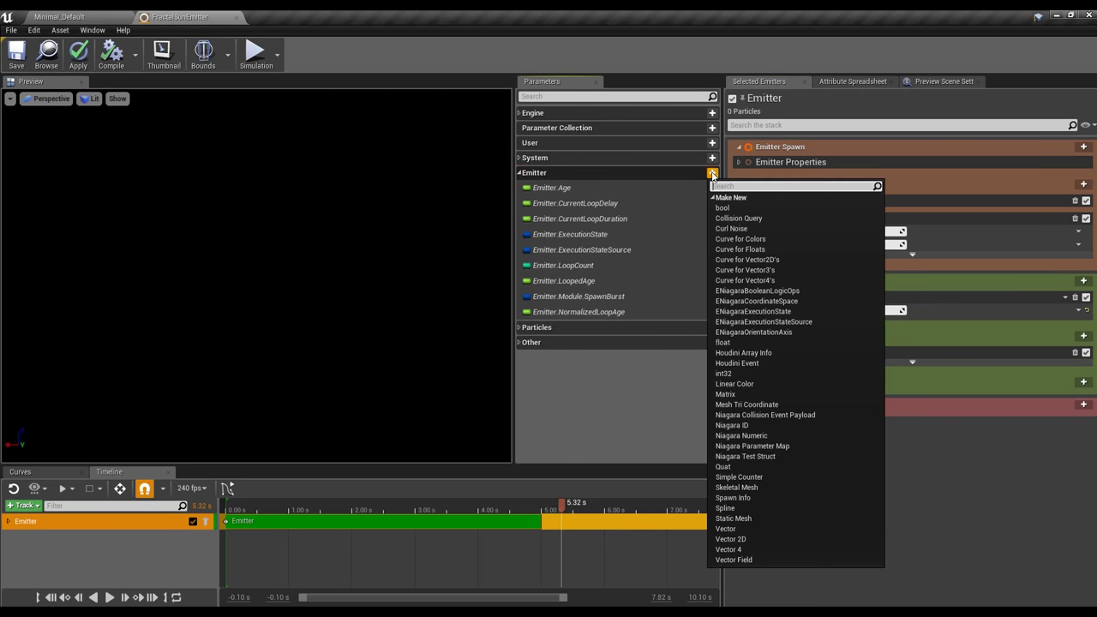
{"action": "left_click", "coordinate": [727, 374]}
{"action": "type", "text": "Emitter.Count"}
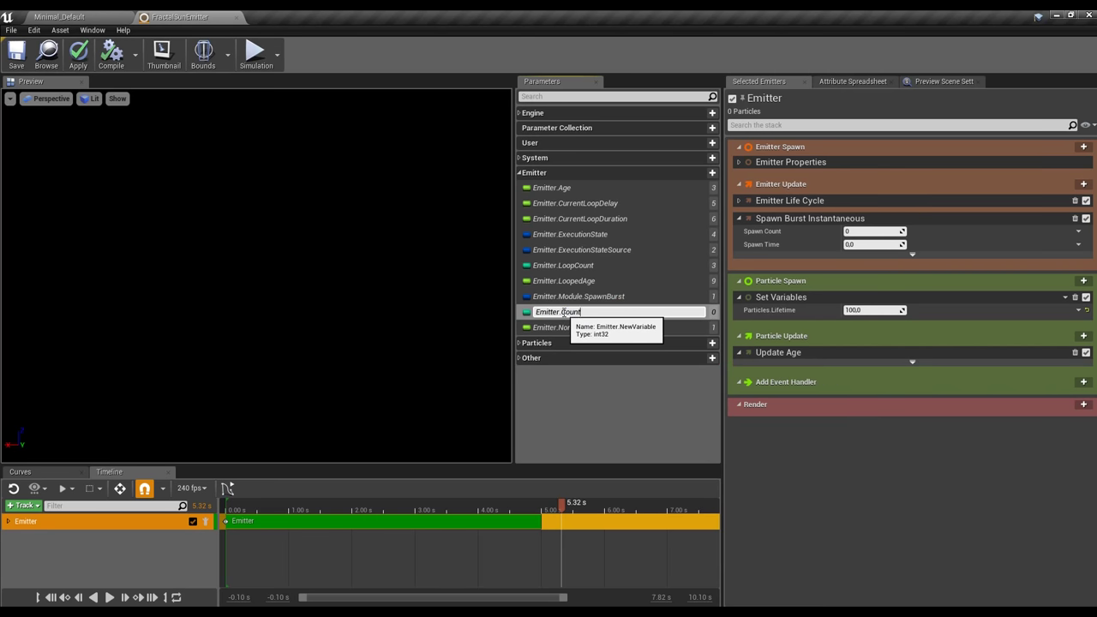
{"action": "key", "text": "Return"}
{"action": "left_click_drag", "start_coordinate": [555, 203], "coordinate": [872, 233]}
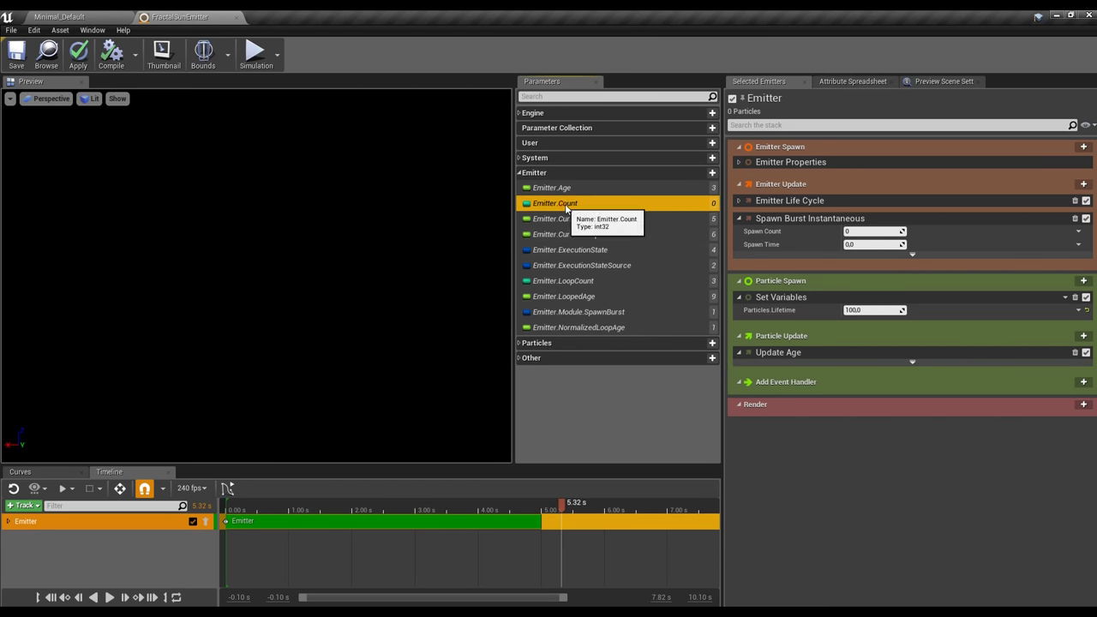
- Add a Set Variables module setting Emitter.Count to 6, placed above the burst
{"action": "left_click", "coordinate": [1083, 184]}
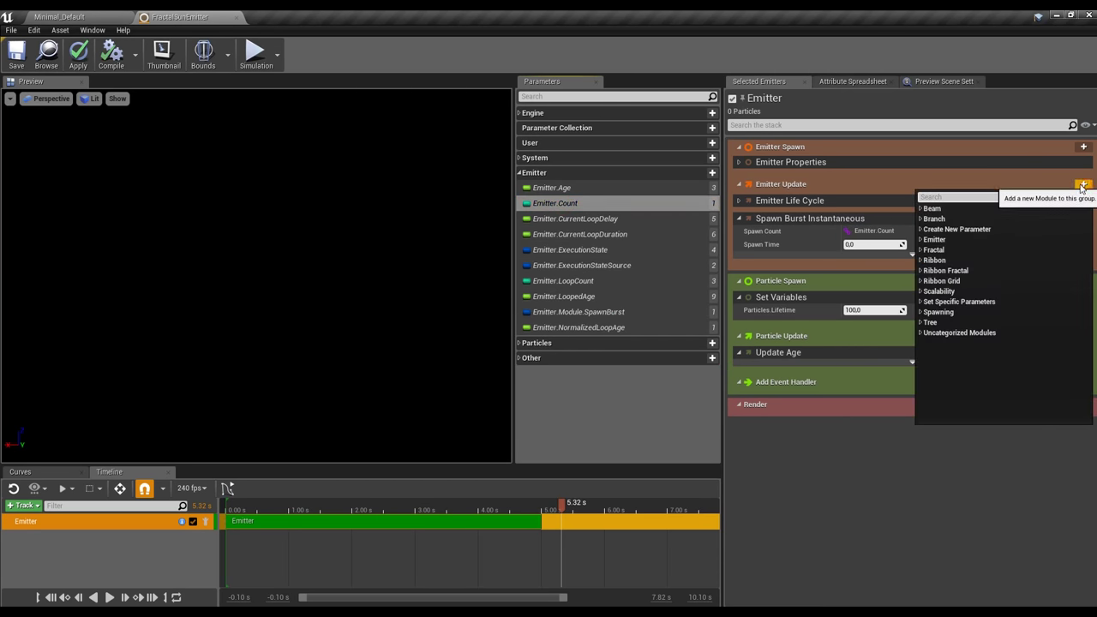
{"action": "left_click", "coordinate": [922, 302]}
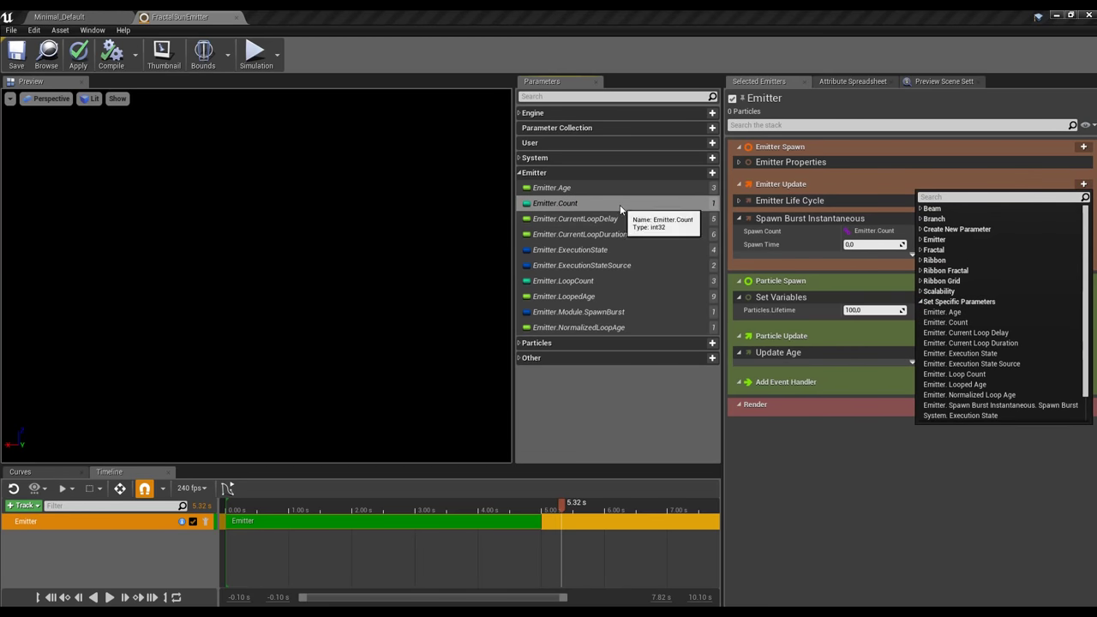
{"action": "left_click", "coordinate": [956, 322]}
{"action": "mouse_move", "coordinate": [781, 269]}
{"action": "left_mouse_down"}
{"action": "mouse_move", "coordinate": [783, 216]}
{"action": "mouse_move", "coordinate": [868, 233]}
{"action": "left_mouse_up"}
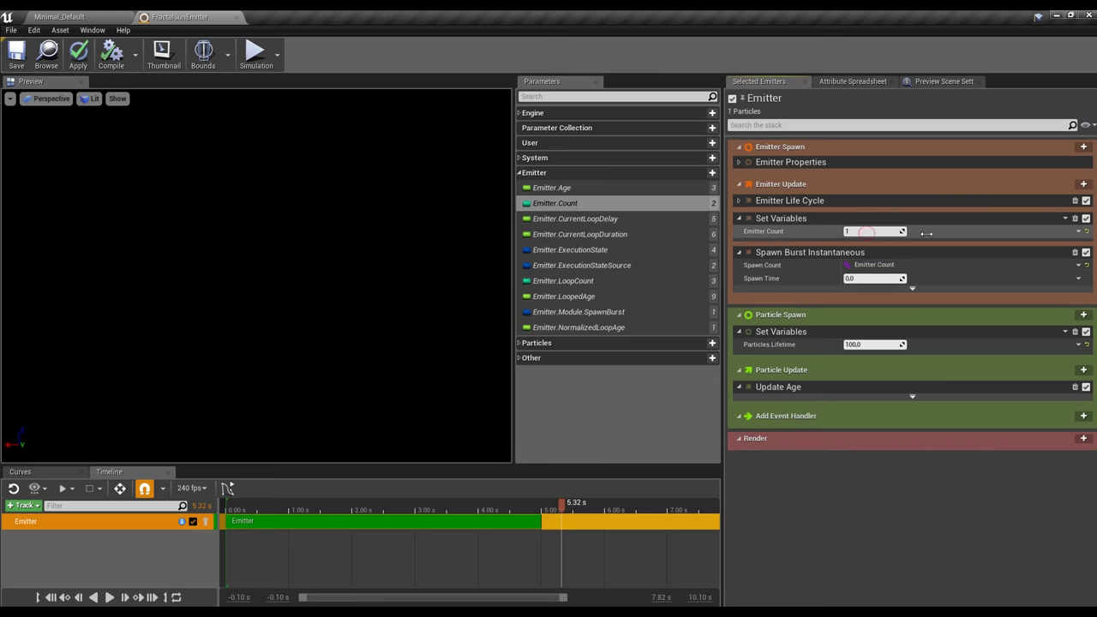
- Add a Mesh Renderer that uses Shape_Plane as the particle mesh
{"action": "left_click", "coordinate": [1083, 439]}
{"action": "left_click", "coordinate": [972, 241]}
{"action": "scroll", "coordinate": [935, 386], "scroll_direction": "down", "scroll_amount": 2}
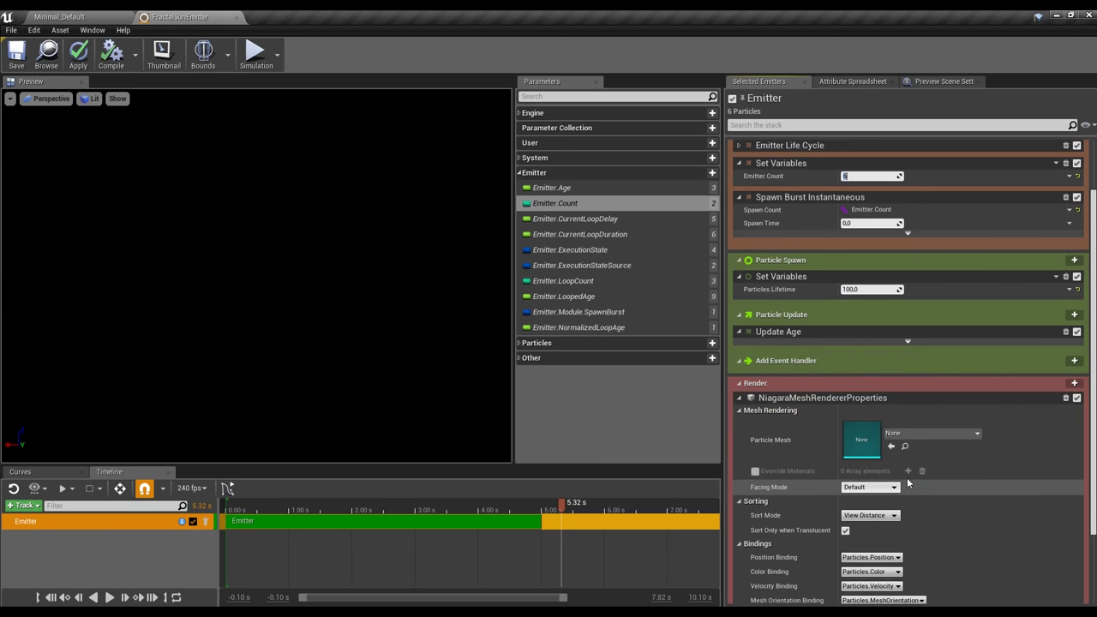
{"action": "left_click", "coordinate": [928, 434]}
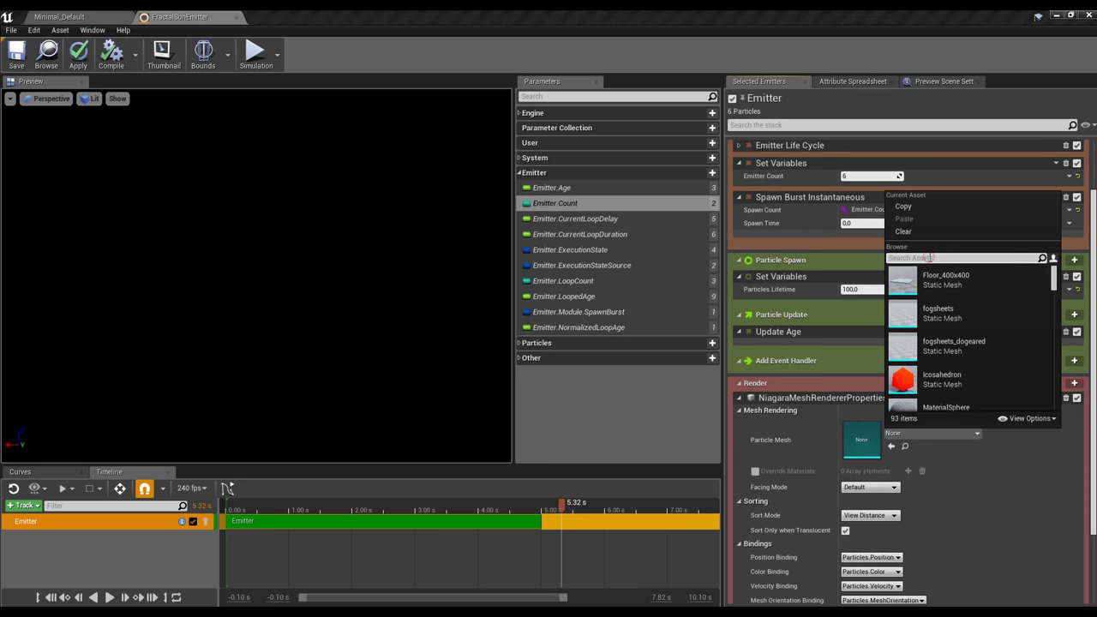
{"action": "type", "text": "plane"}
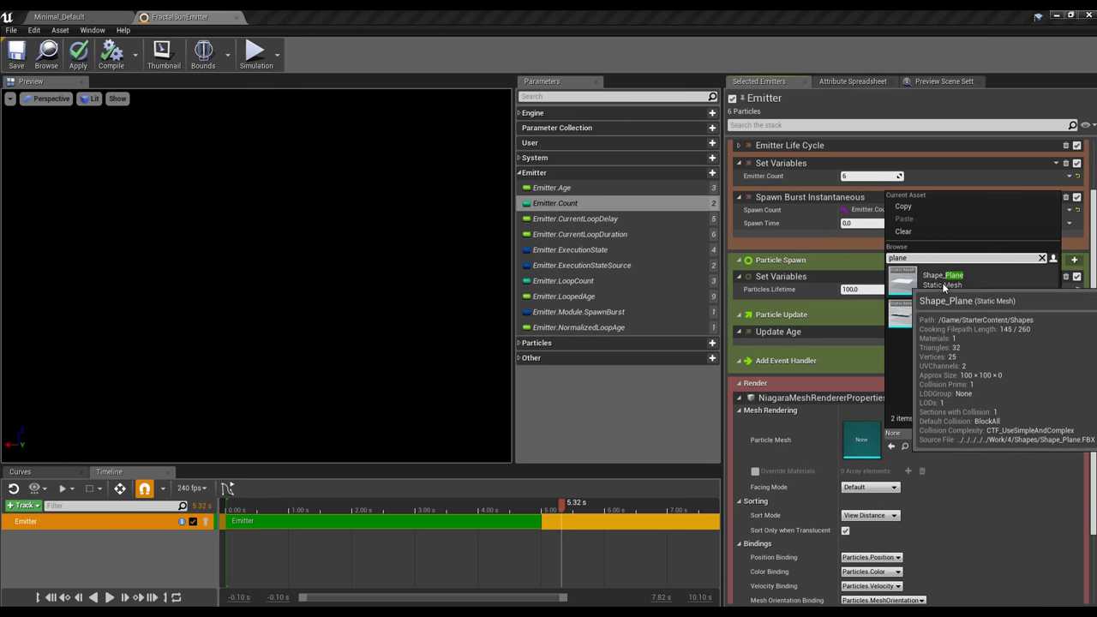
{"action": "left_click", "coordinate": [938, 279]}
{"action": "scroll", "coordinate": [762, 361], "scroll_direction": "down", "scroll_amount": 1}
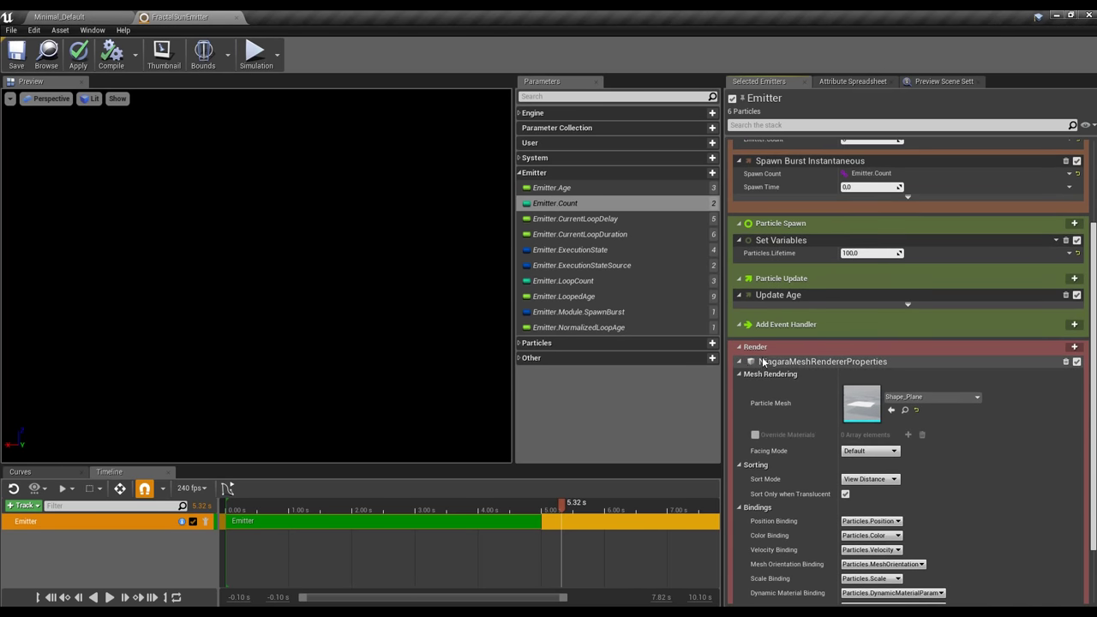
{"action": "left_click", "coordinate": [741, 363]}
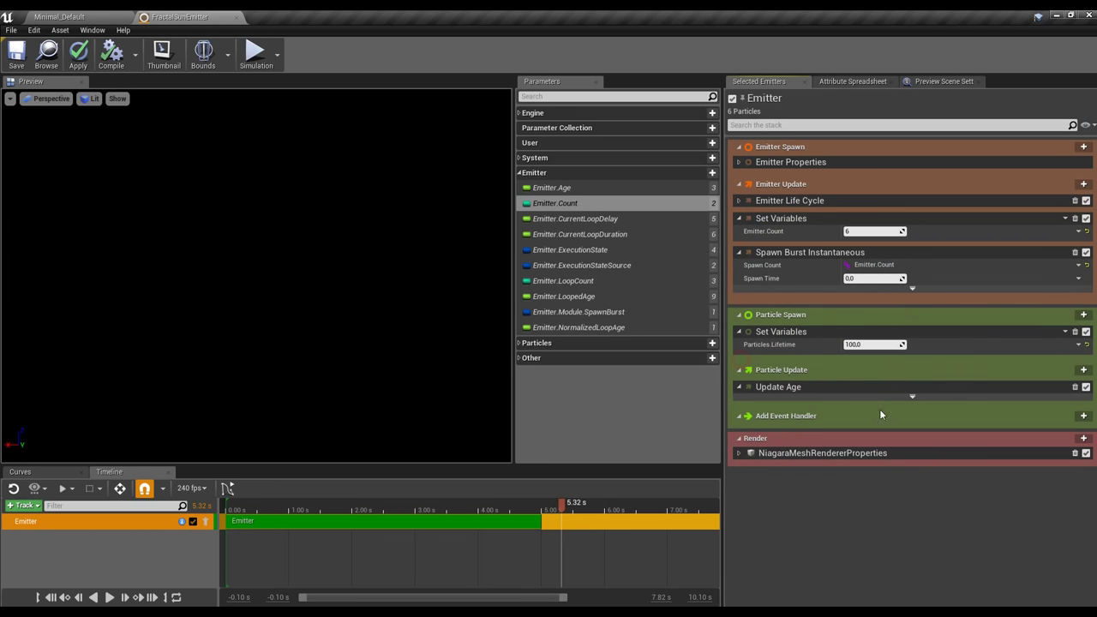
- Toggle the interpolated particle spawn usage flag on FractalSunPS and apply the change
{"action": "left_click", "coordinate": [55, 21]}
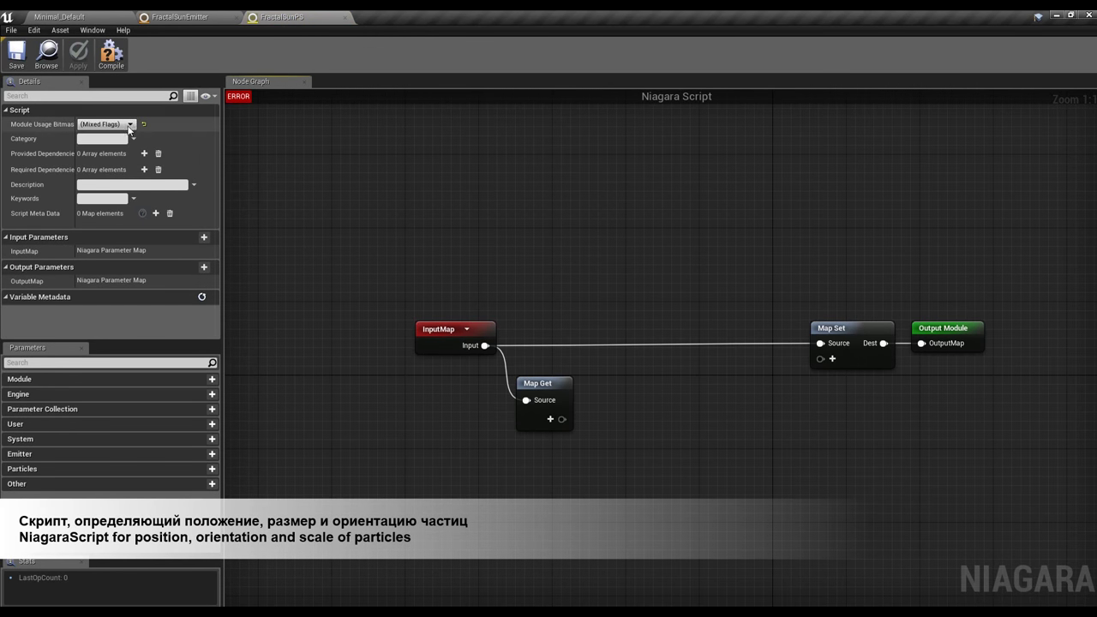
{"action": "left_click", "coordinate": [129, 129]}
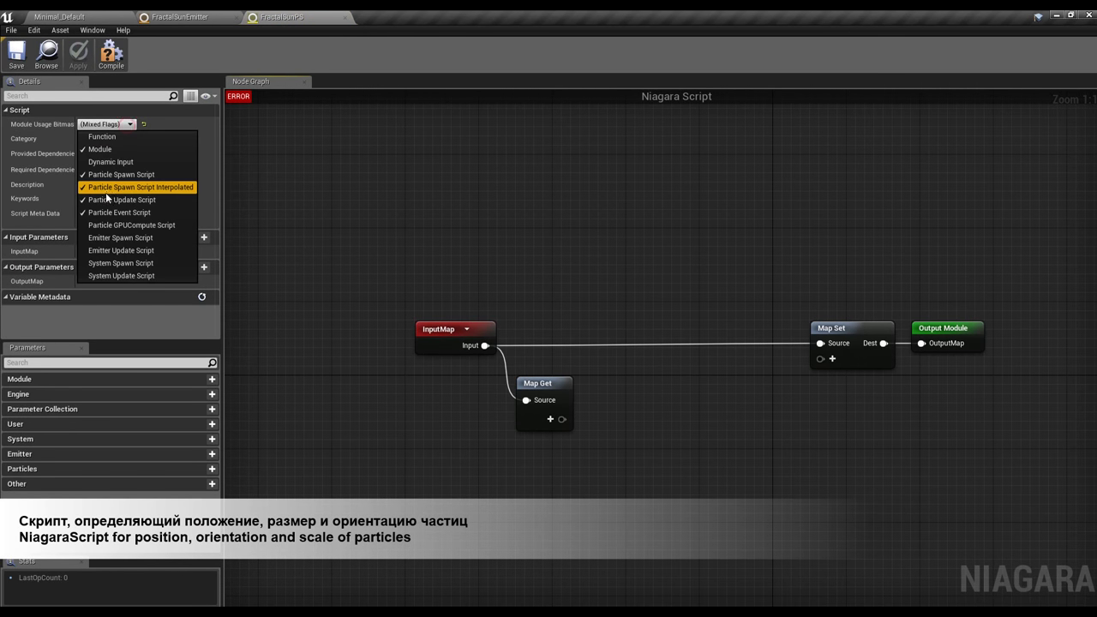
{"action": "left_click", "coordinate": [107, 214]}
{"action": "left_click", "coordinate": [80, 55]}
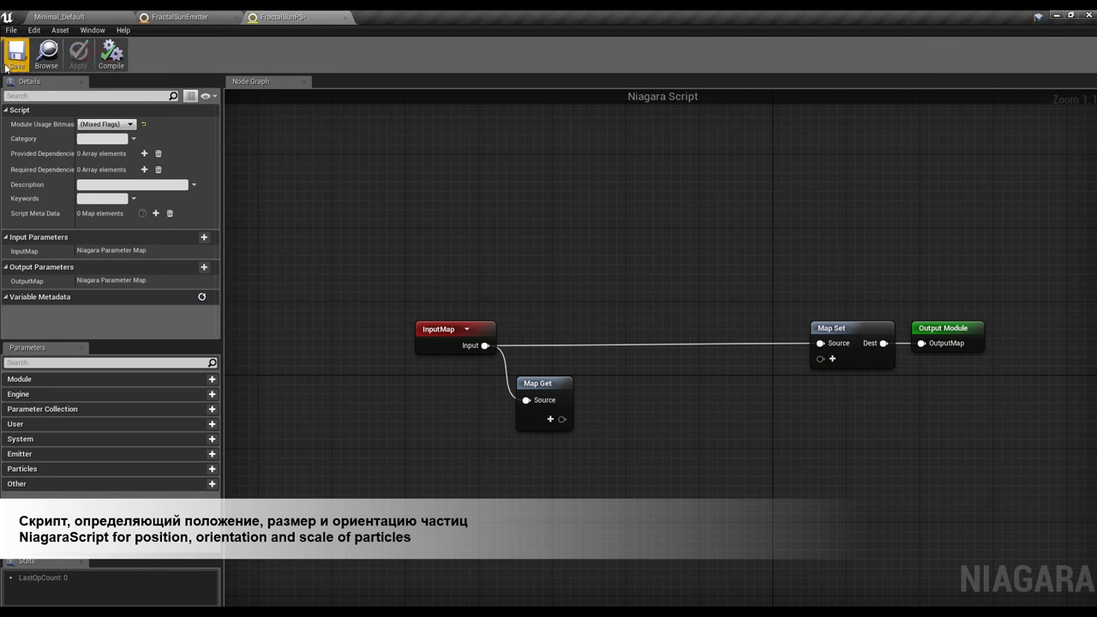
- Add float pins Module.Scale and Module.Size to the Map Get node
{"action": "right_click_drag", "start_coordinate": [626, 317], "coordinate": [522, 244]}
{"action": "left_click", "coordinate": [445, 346]}
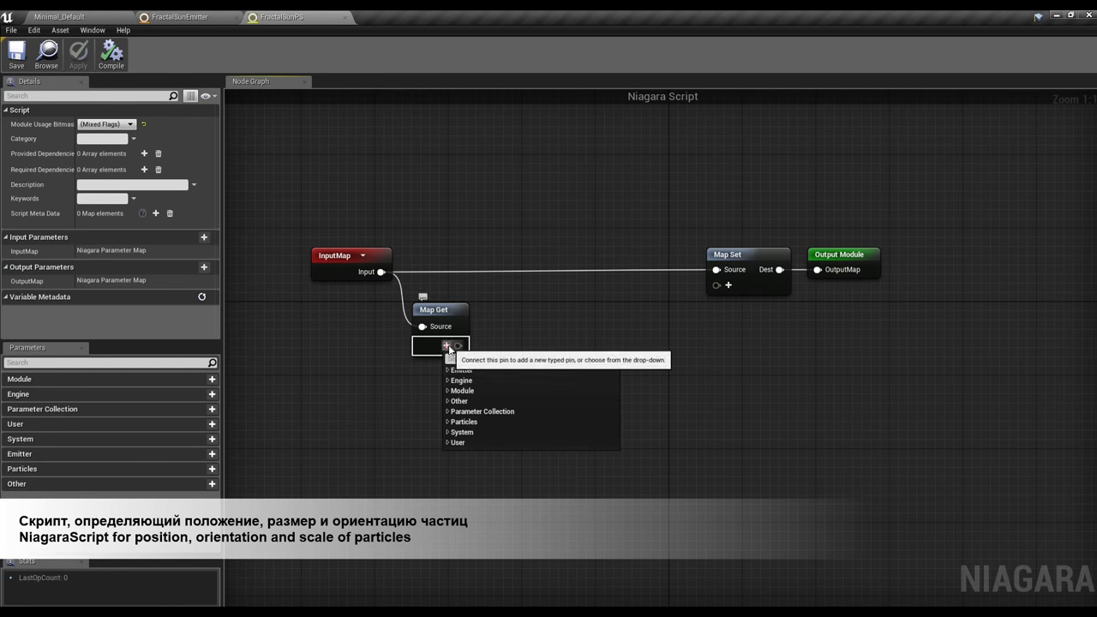
{"action": "left_click", "coordinate": [454, 392]}
{"action": "left_click", "coordinate": [470, 401]}
{"action": "left_click", "coordinate": [491, 346]}
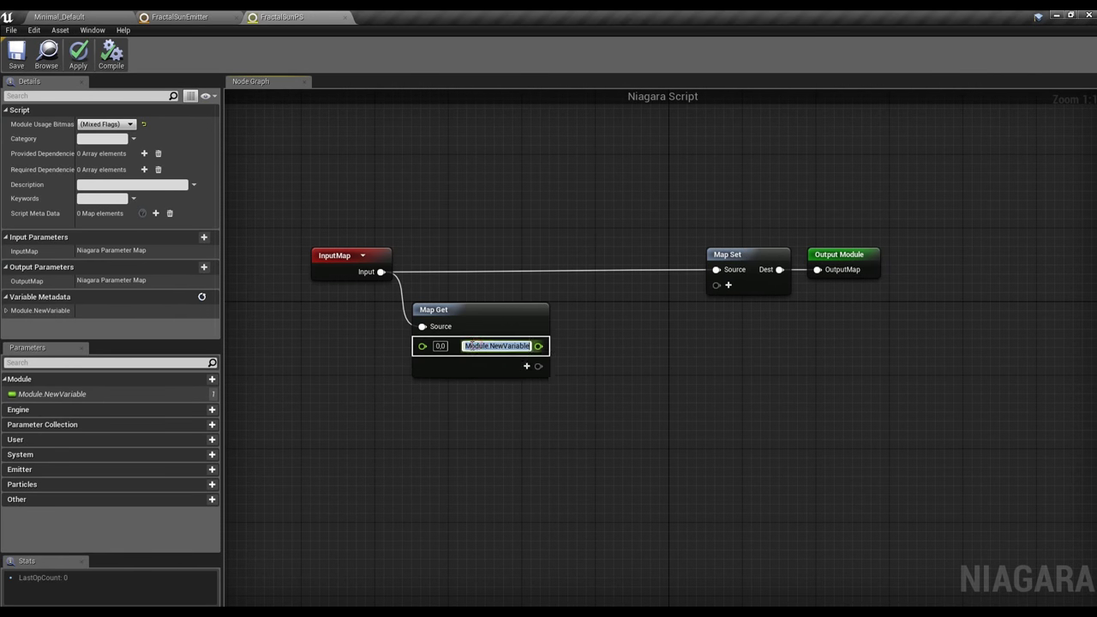
{"action": "type", "text": "Scale"}
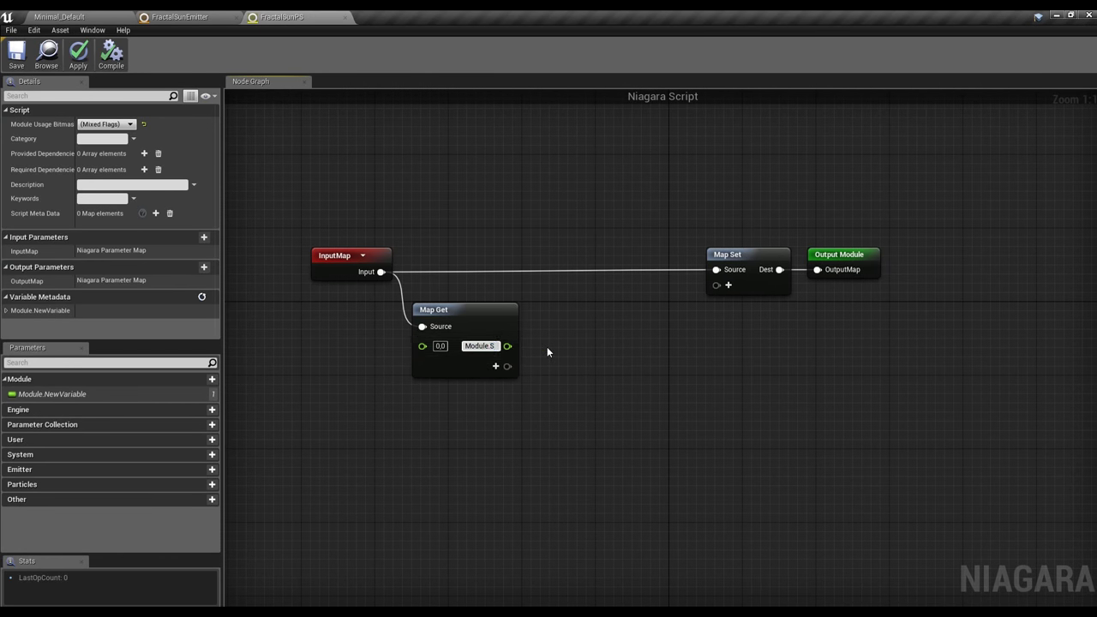
{"action": "key", "text": "Return"}
{"action": "left_click", "coordinate": [498, 365]}
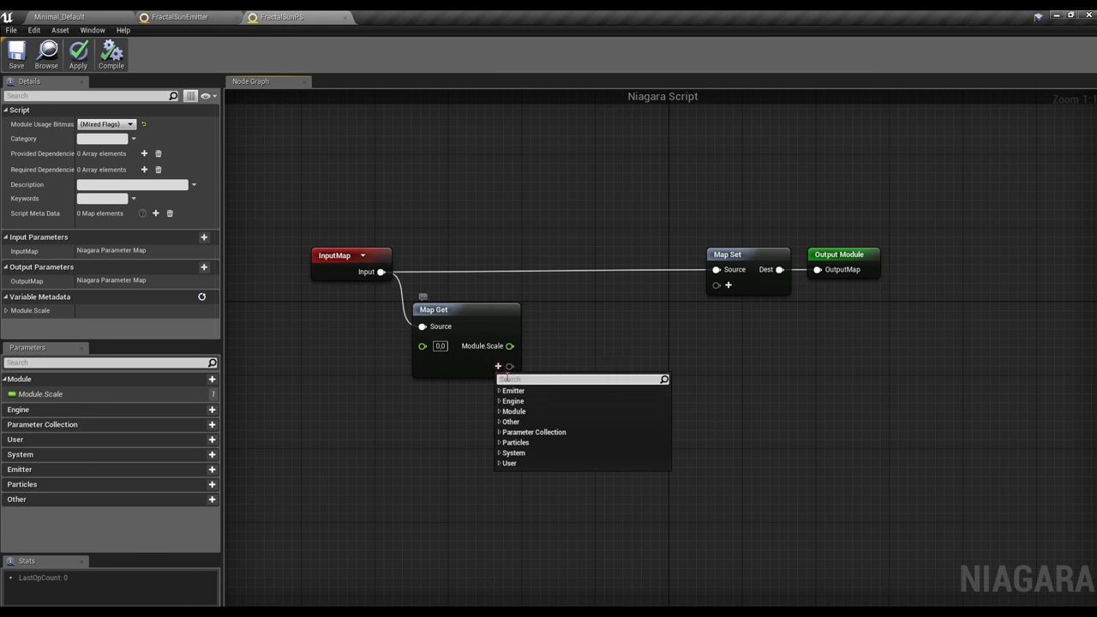
{"action": "left_click", "coordinate": [499, 412]}
{"action": "left_click", "coordinate": [502, 418]}
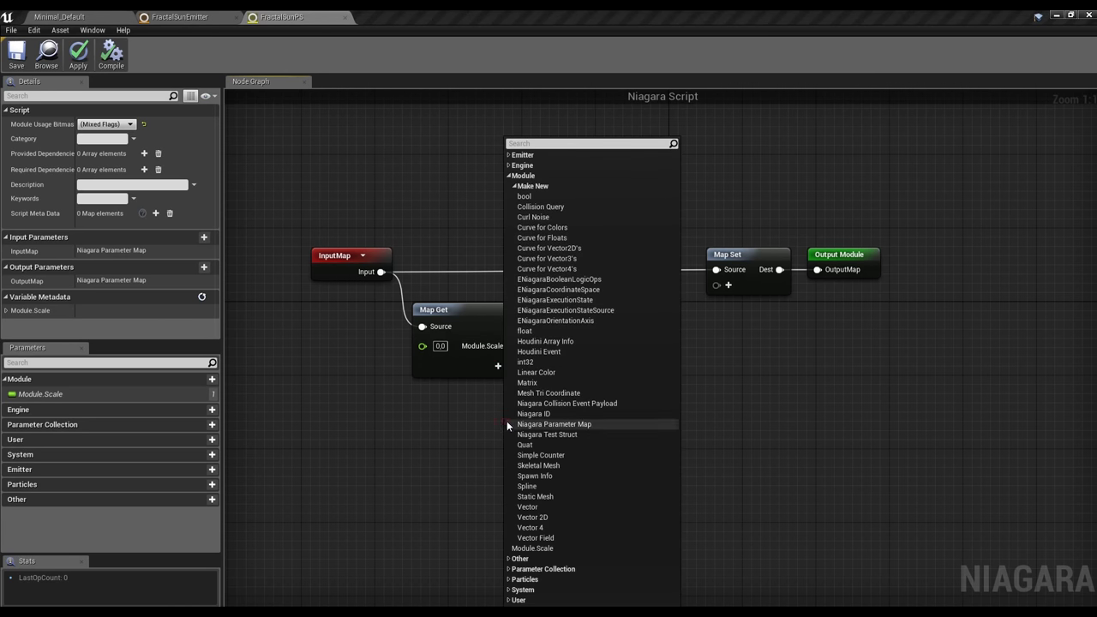
{"action": "left_click", "coordinate": [538, 335]}
{"action": "type", "text": "Module.Si"}
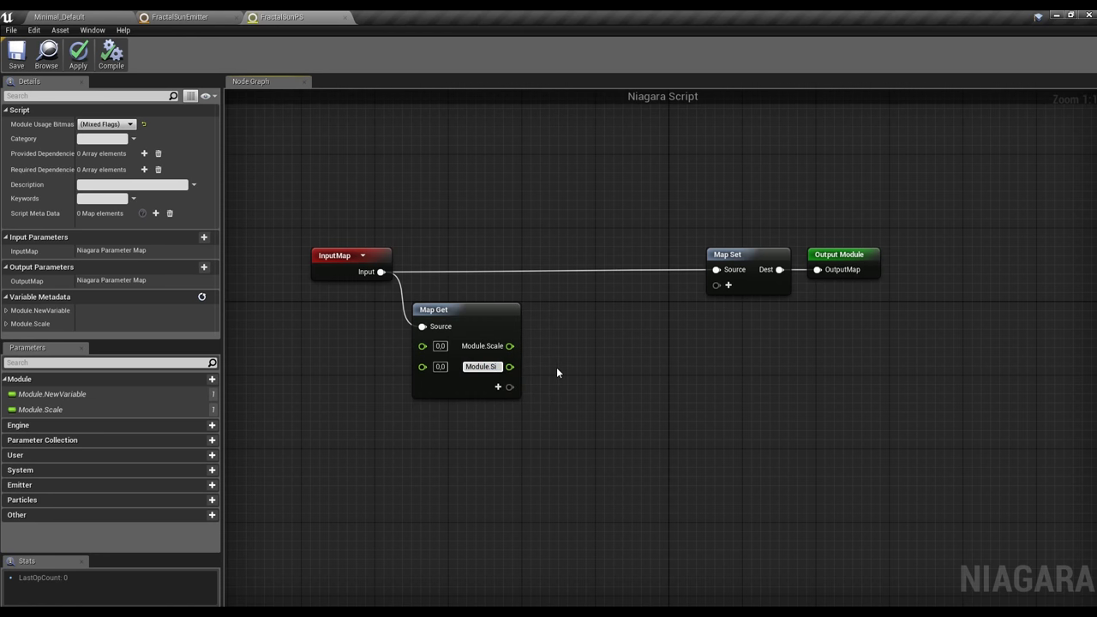
{"action": "type", "text": "ze"}
{"action": "key", "text": "Return"}
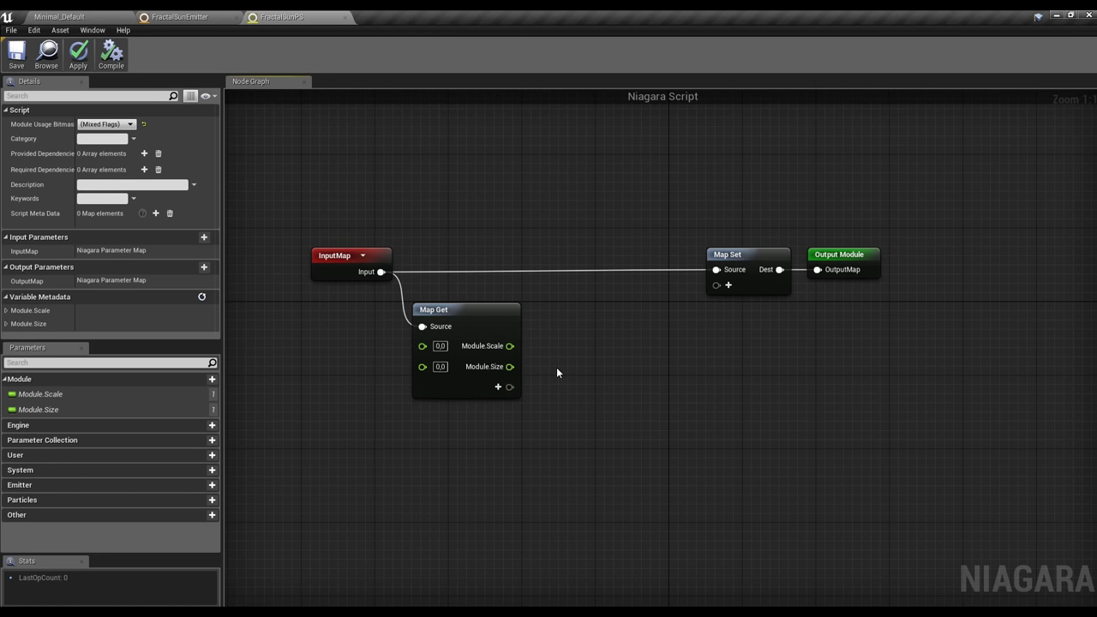
- Add an int32 Module.Count pin to the Map Get node
{"action": "left_click", "coordinate": [498, 387]}
{"action": "left_click", "coordinate": [510, 430]}
{"action": "left_click", "coordinate": [520, 440]}
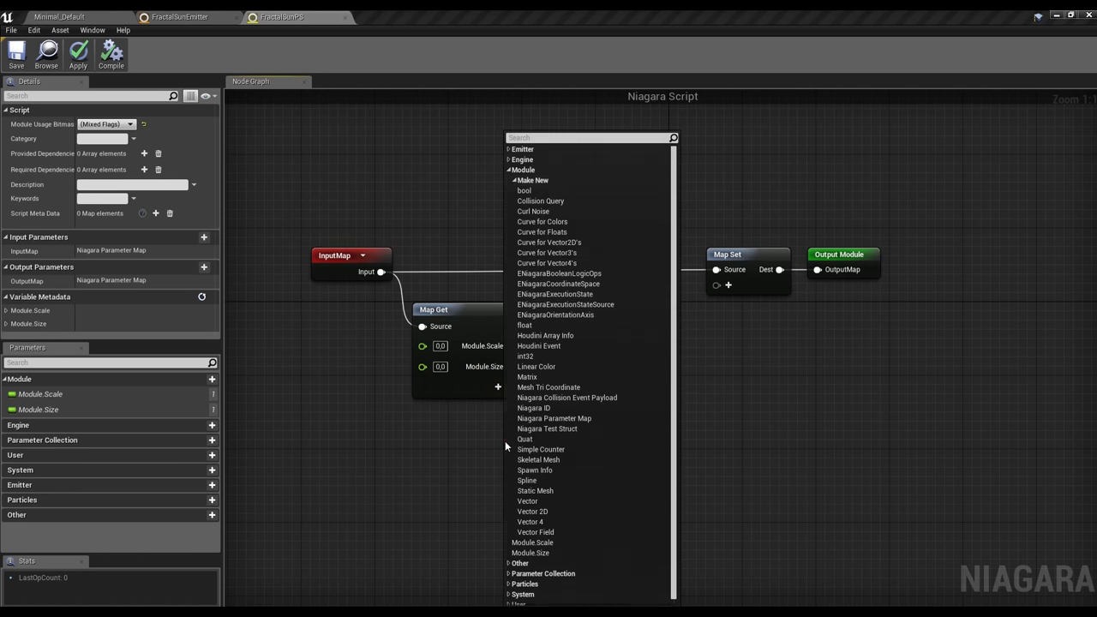
{"action": "left_click", "coordinate": [525, 357]}
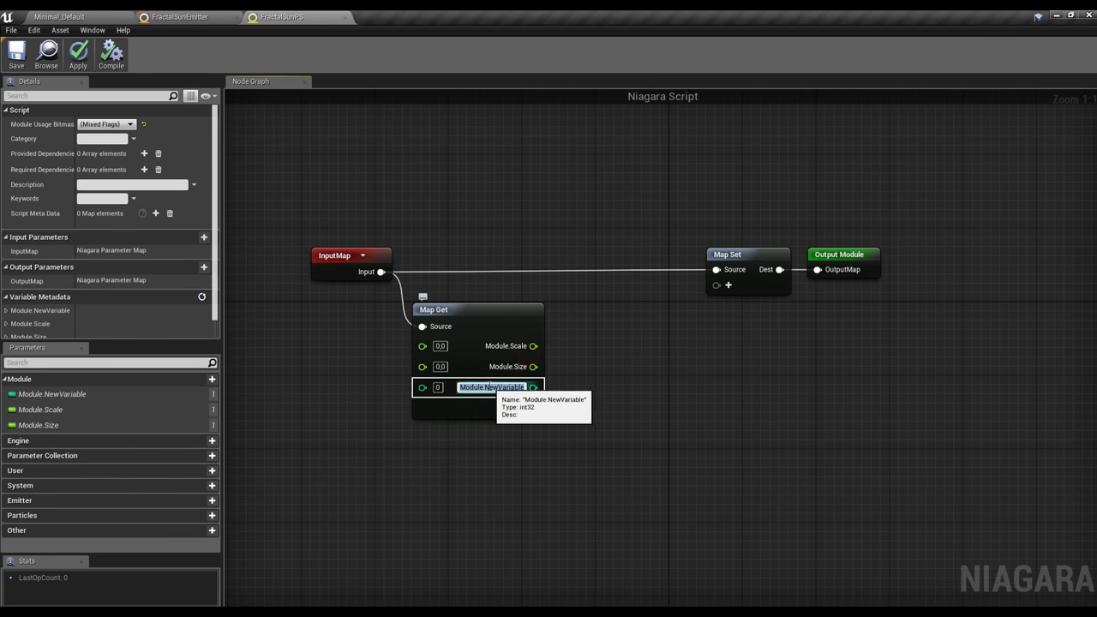
{"action": "type", "text": "Count"}
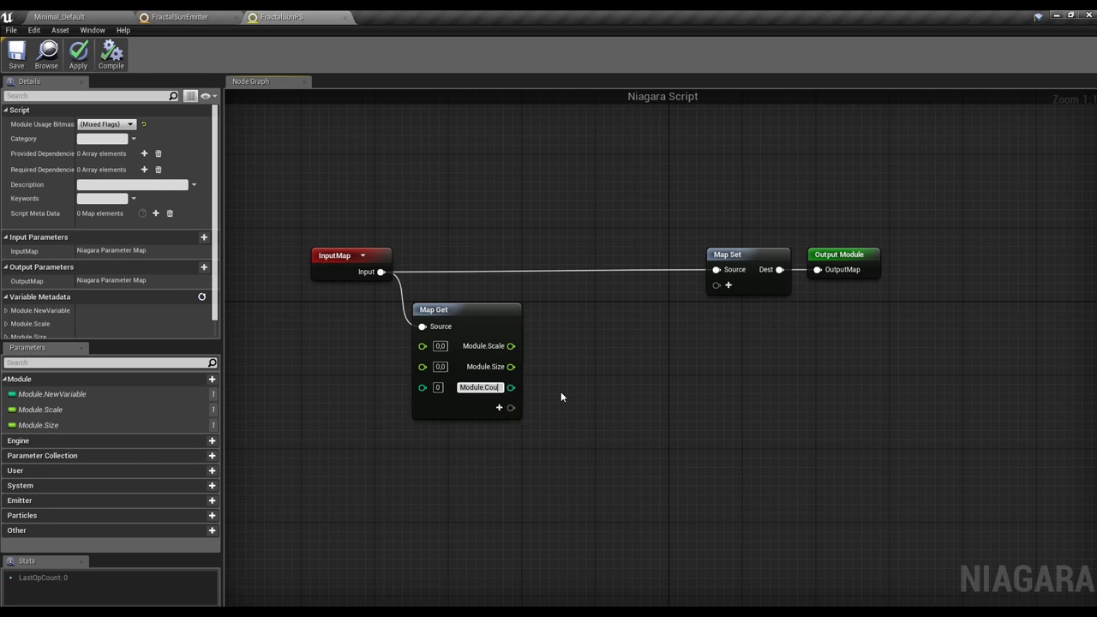
{"action": "key", "text": "Return"}
- Enter 100 as the default for Module.Count, Module.Size and Module.Scale
{"action": "left_click", "coordinate": [438, 387]}
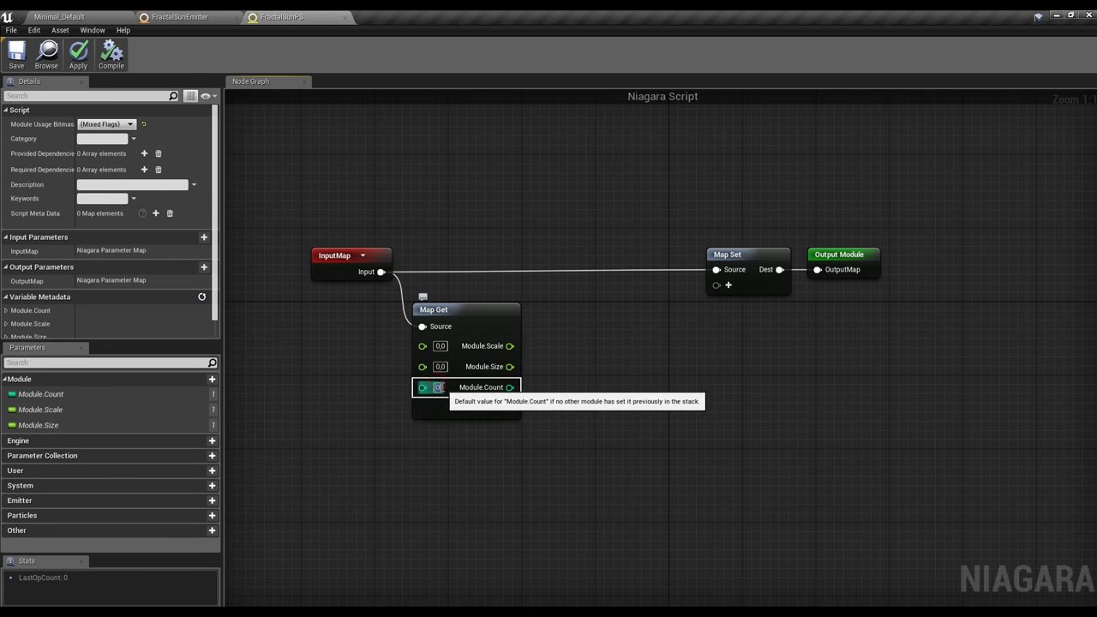
{"action": "type", "text": "100"}
{"action": "left_click", "coordinate": [440, 367]}
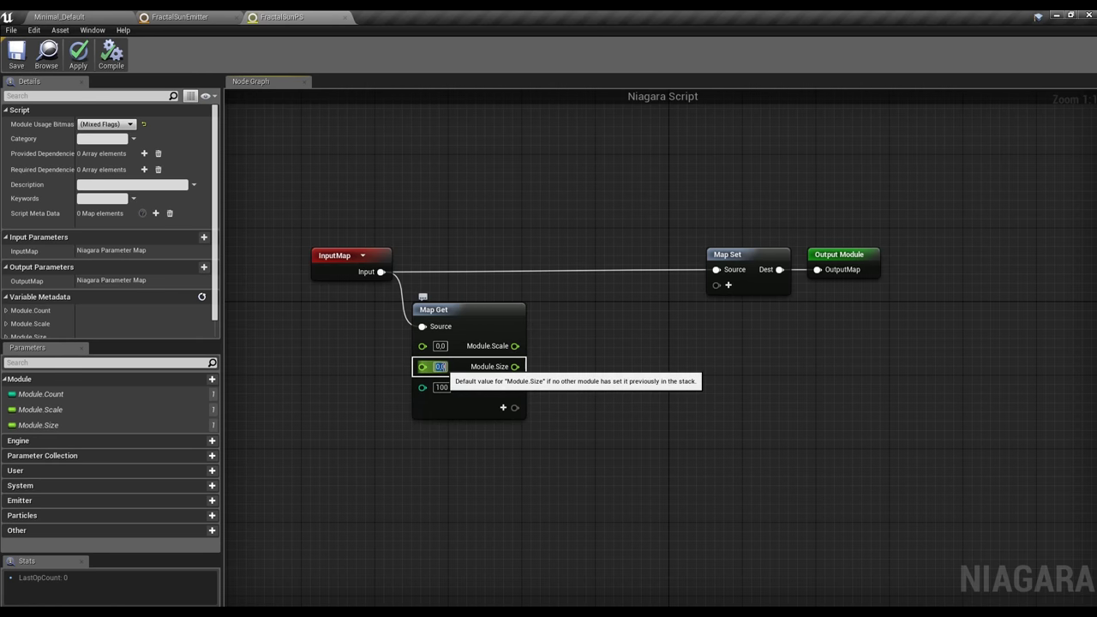
{"action": "left_click", "coordinate": [439, 347]}
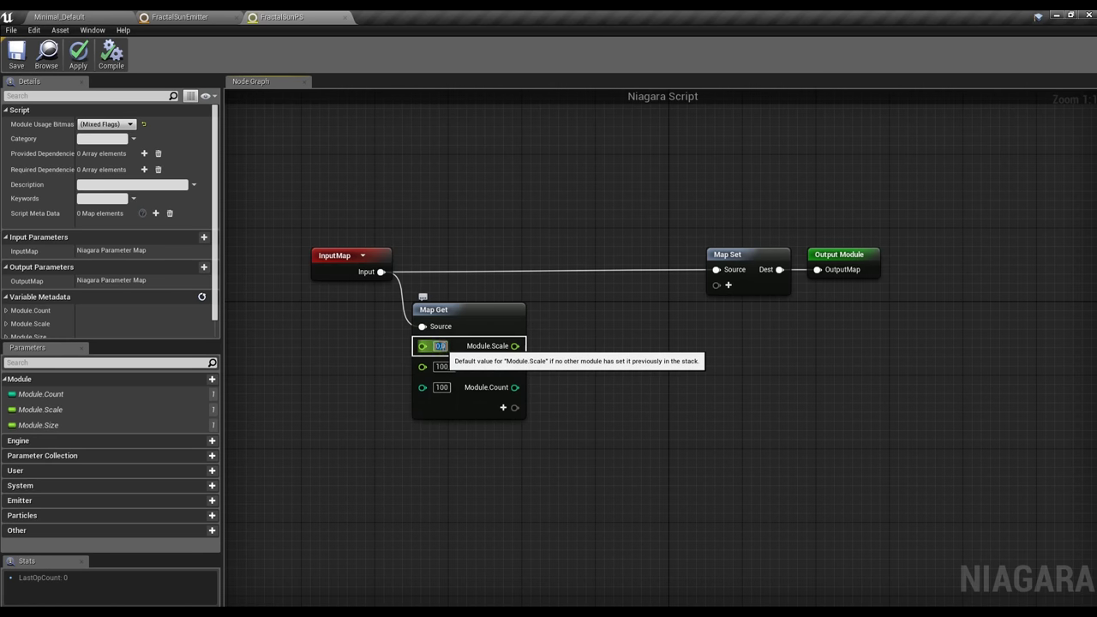
{"action": "type", "text": "100"}
{"action": "key", "text": "Return"}
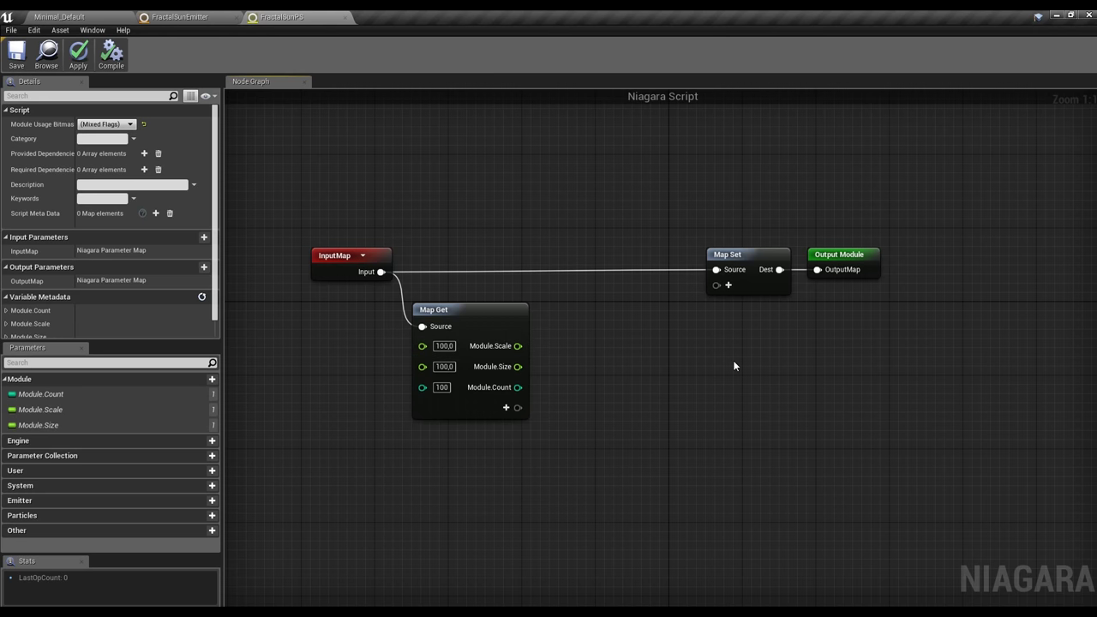
- Add Particles.Position, Particles.MeshOrientation and Particles.Scale entries to the Map Set node
{"action": "left_click", "coordinate": [729, 284]}
{"action": "left_click", "coordinate": [728, 333]}
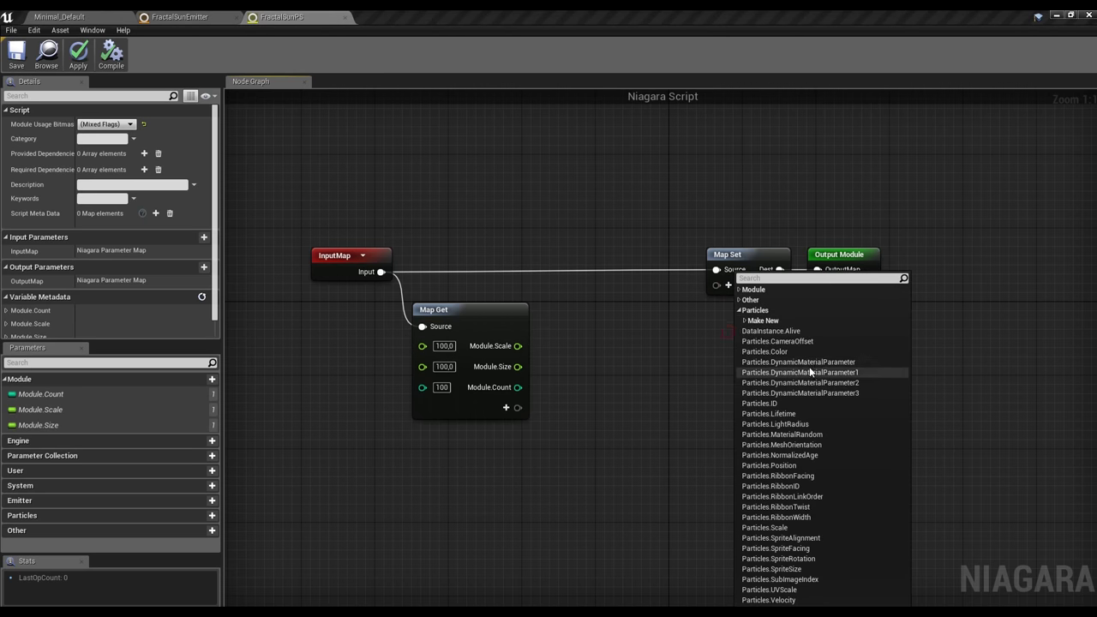
{"action": "left_click", "coordinate": [771, 465]}
{"action": "left_click", "coordinate": [729, 313]}
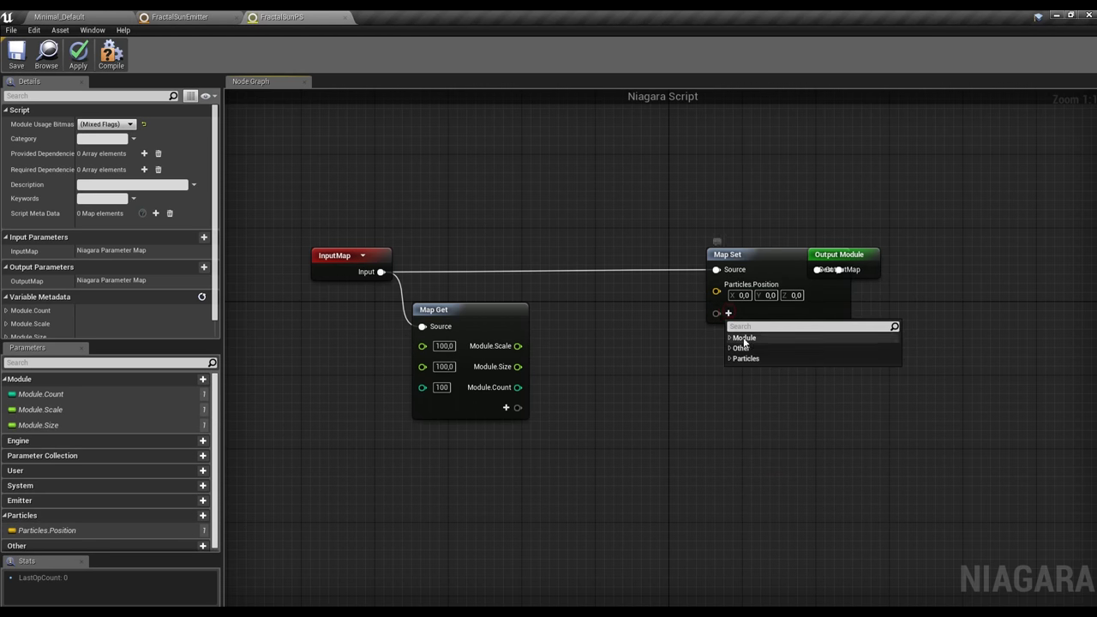
{"action": "left_click", "coordinate": [730, 359]}
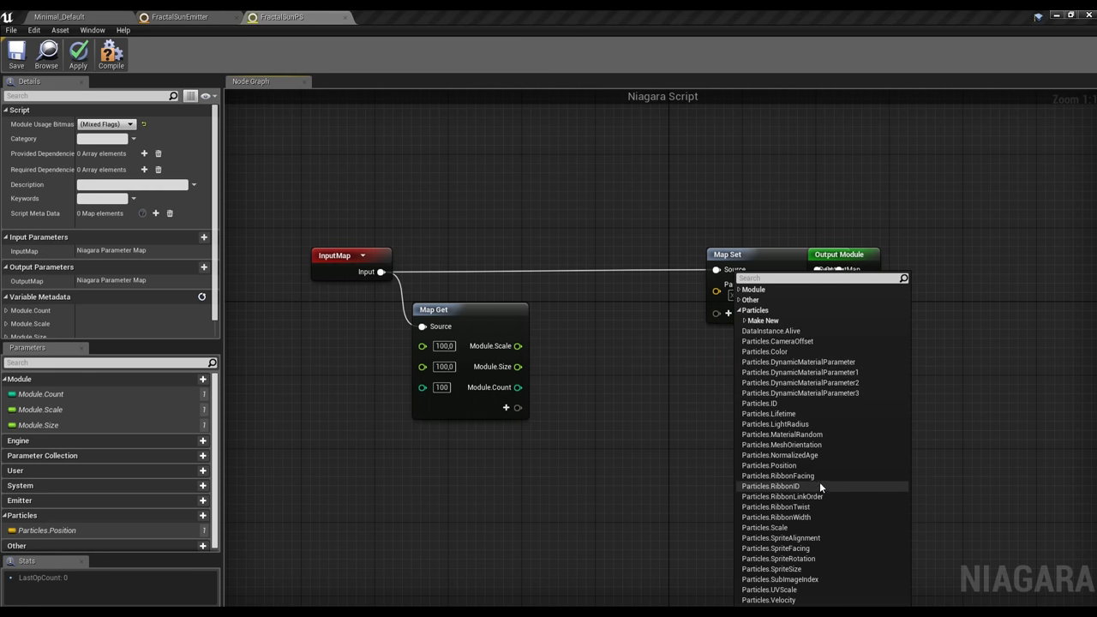
{"action": "left_click", "coordinate": [799, 442]}
{"action": "left_click", "coordinate": [729, 328]}
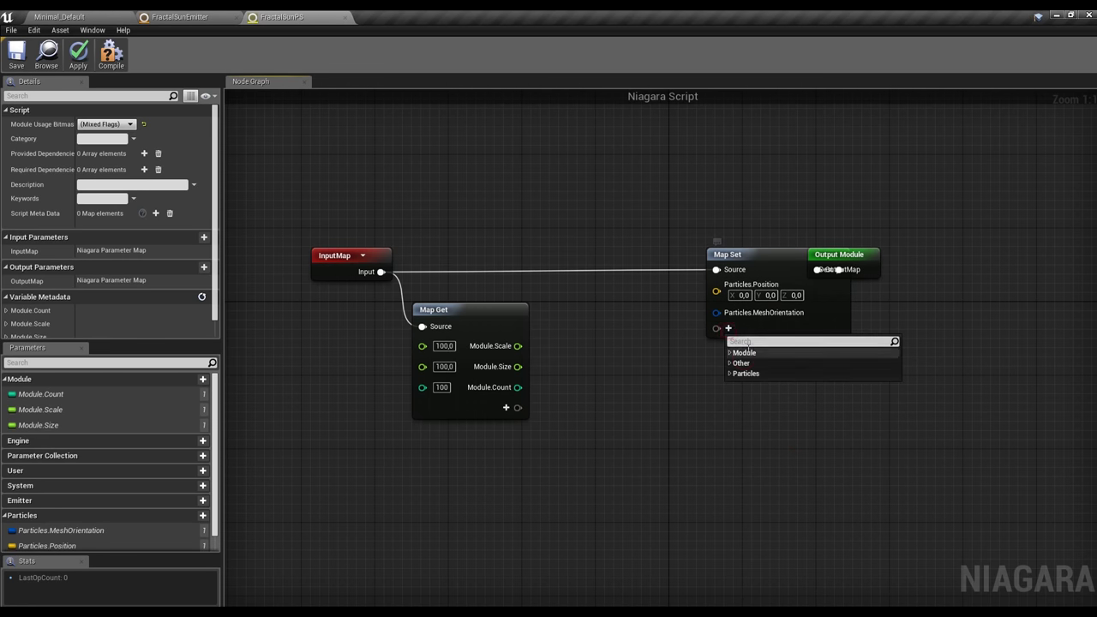
{"action": "left_click", "coordinate": [730, 373]}
{"action": "left_click", "coordinate": [786, 517]}
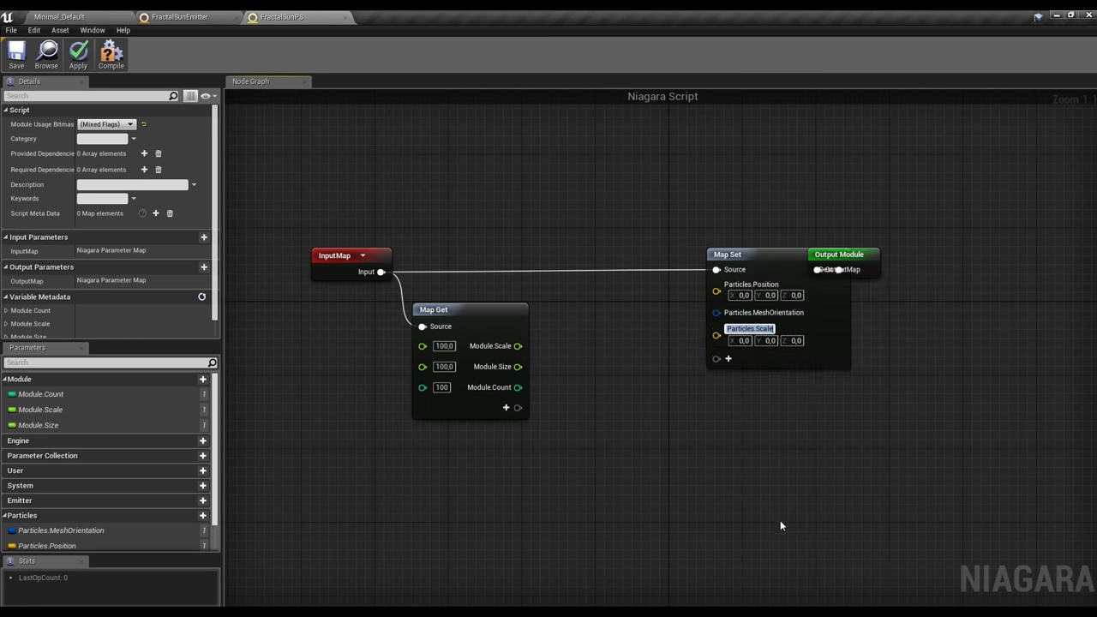
- Shift Map Set and Output Module right and create a Make Vector feeding Particles.Scale
{"action": "left_click_drag", "start_coordinate": [865, 257], "coordinate": [917, 261]}
{"action": "left_click_drag", "start_coordinate": [941, 212], "coordinate": [705, 381]}
{"action": "scroll", "coordinate": [720, 335], "scroll_direction": "down", "scroll_amount": 2}
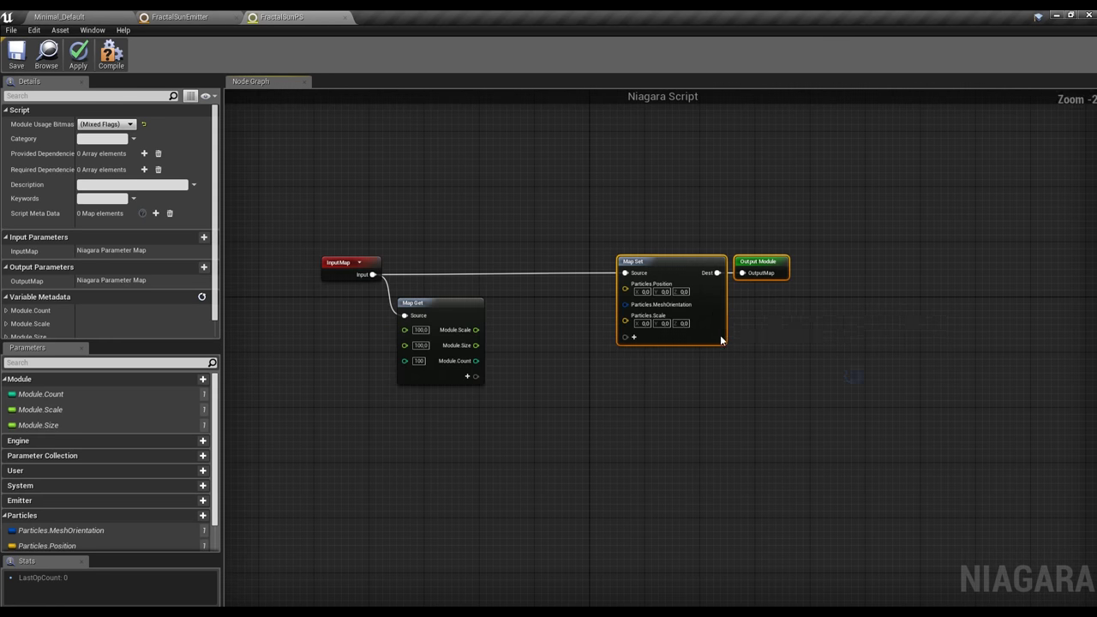
{"action": "left_click_drag", "start_coordinate": [759, 315], "coordinate": [884, 315]}
{"action": "left_click", "coordinate": [779, 305]}
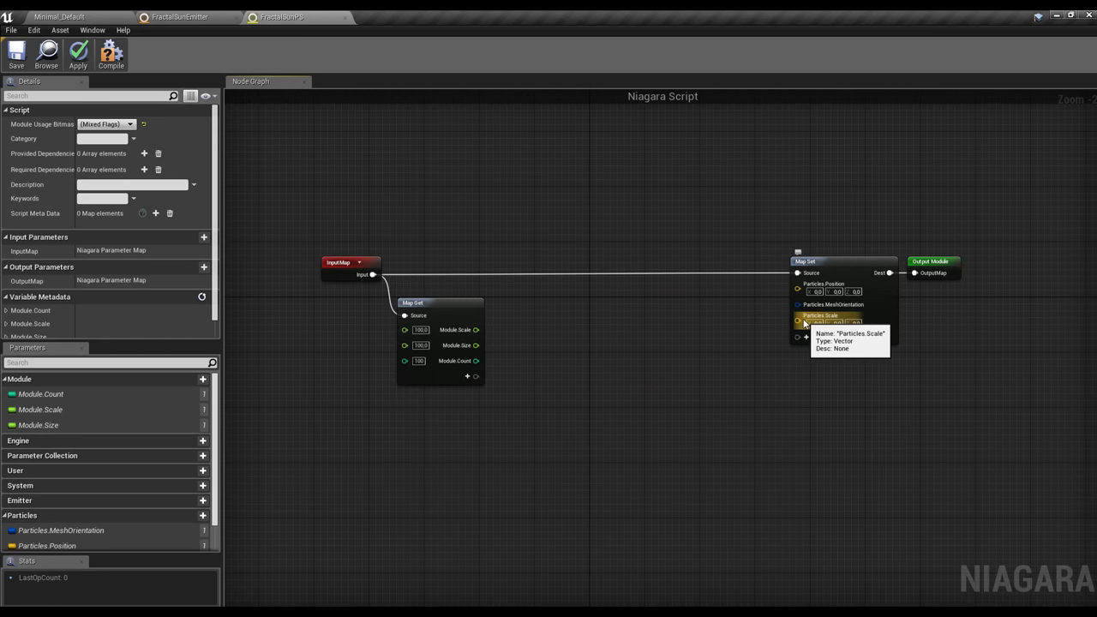
{"action": "left_click_drag", "start_coordinate": [797, 321], "coordinate": [708, 326]}
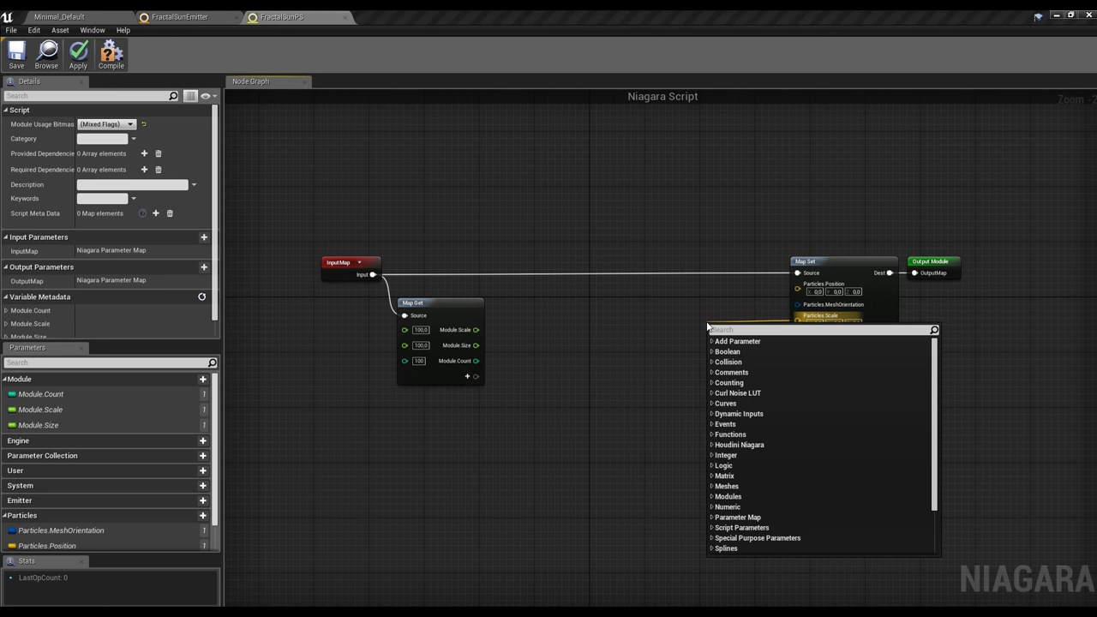
{"action": "type", "text": "make"}
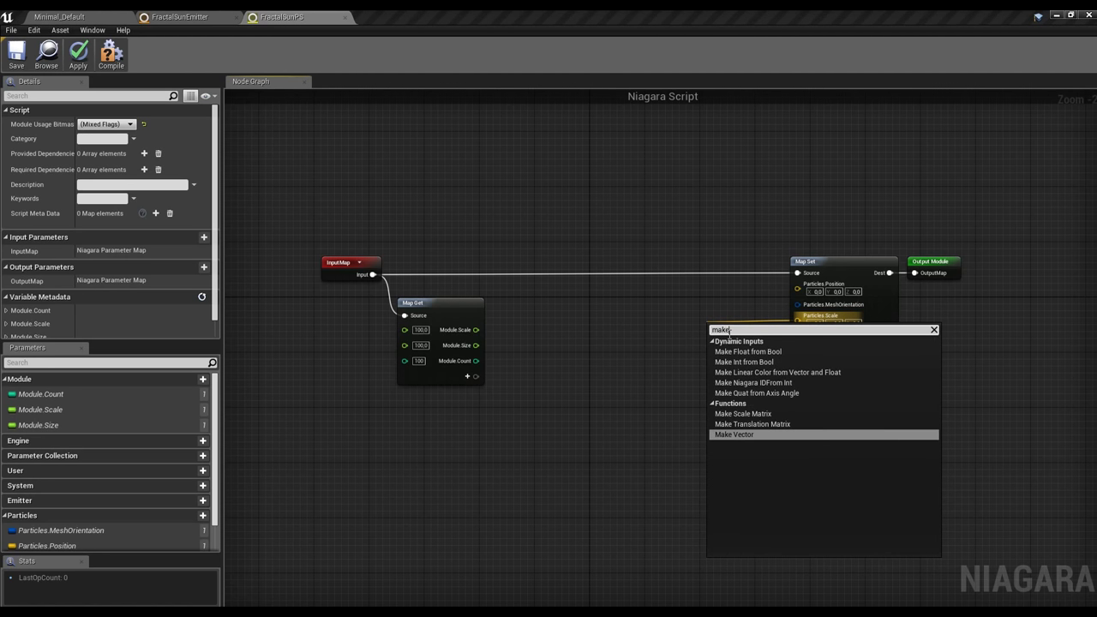
{"action": "left_click", "coordinate": [734, 434]}
{"action": "left_click_drag", "start_coordinate": [715, 404], "coordinate": [614, 239]}
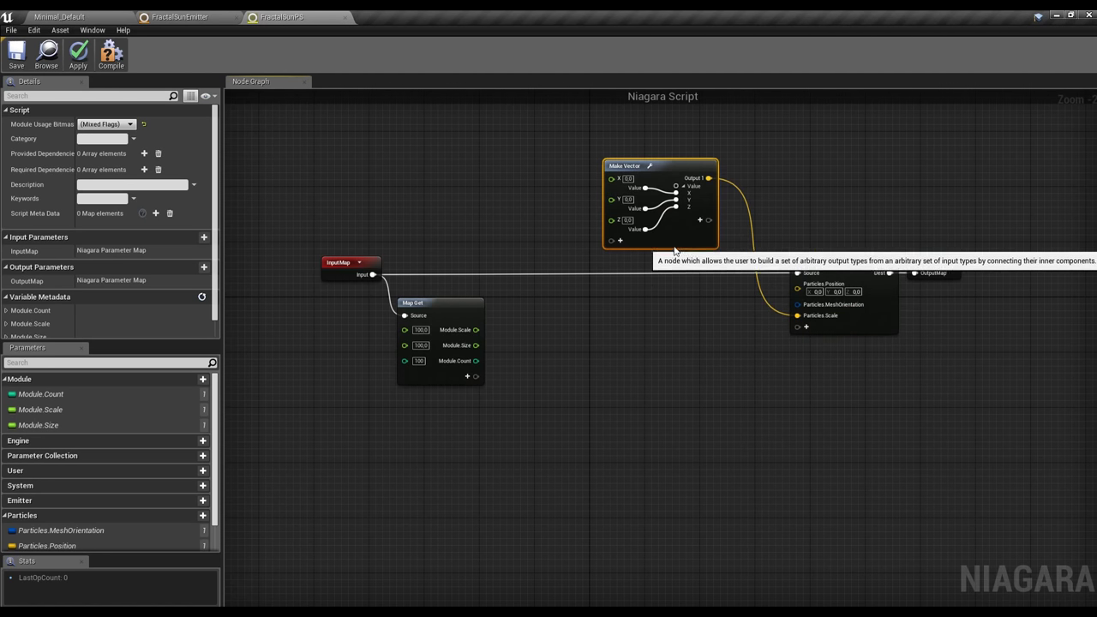
- Wire Module.Scale into the Make Vector's X, Y and Z inputs
{"action": "mouse_move", "coordinate": [479, 333]}
{"action": "left_mouse_down"}
{"action": "mouse_move", "coordinate": [570, 209]}
{"action": "mouse_move", "coordinate": [573, 248]}
{"action": "left_mouse_up"}
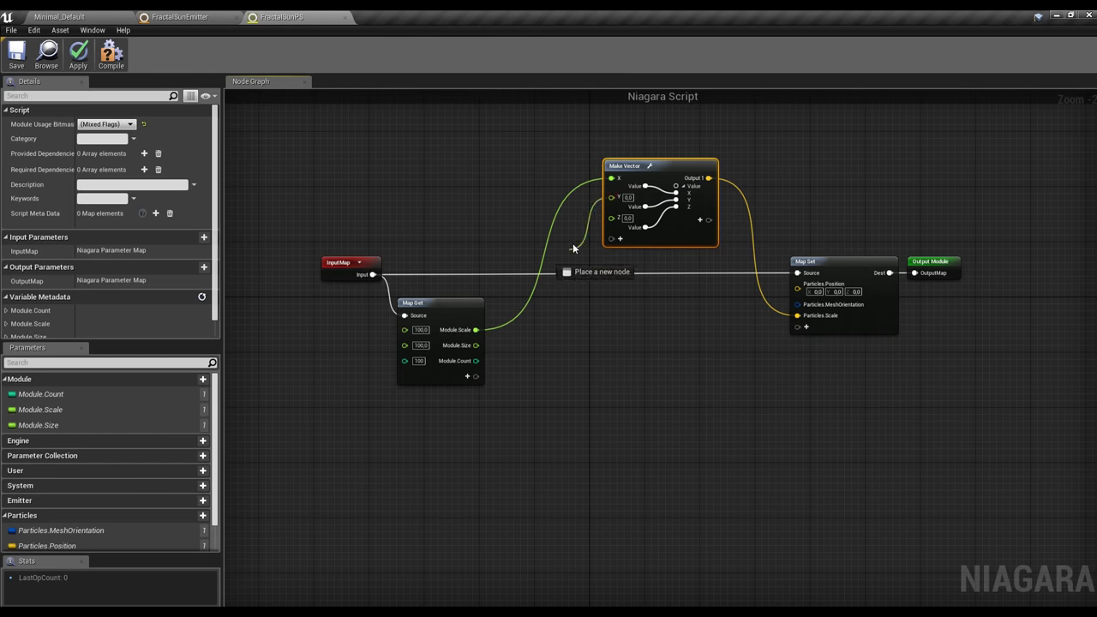
{"action": "left_click_drag", "start_coordinate": [475, 331], "coordinate": [590, 229]}
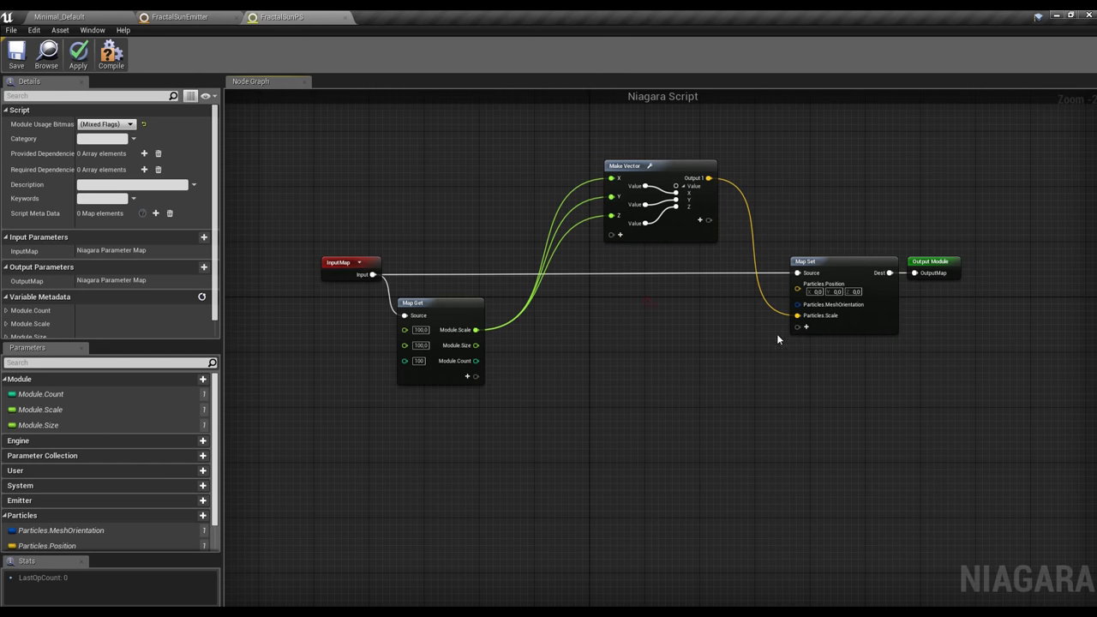
{"action": "scroll", "coordinate": [705, 356], "scroll_direction": "up", "scroll_amount": 1}
{"action": "scroll", "coordinate": [771, 296], "scroll_direction": "up", "scroll_amount": 1}
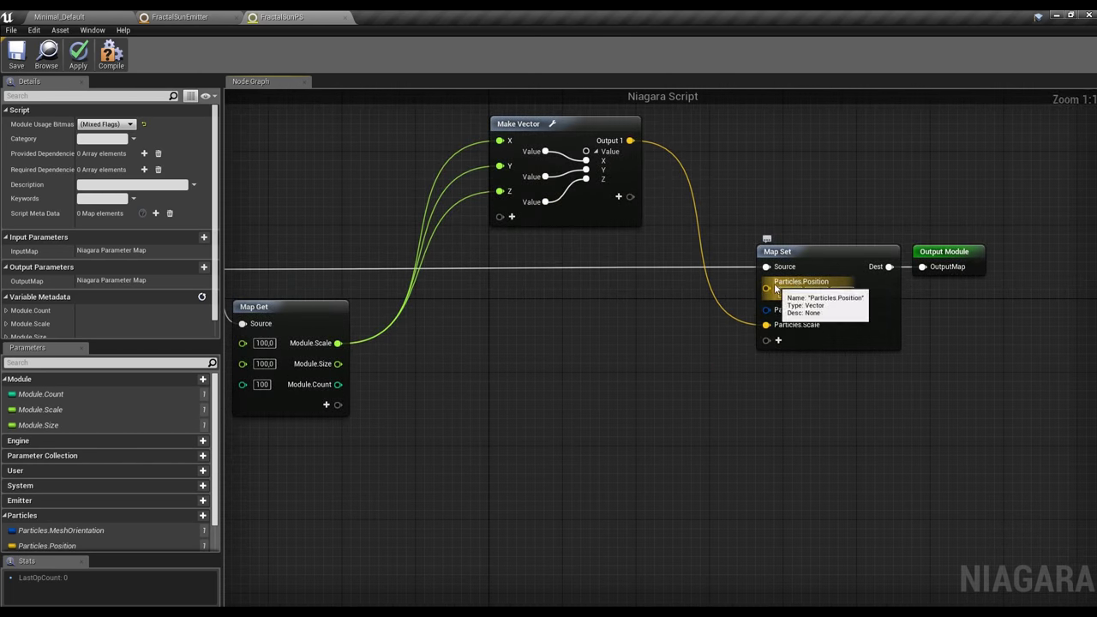
{"action": "right_click_drag", "start_coordinate": [283, 465], "coordinate": [386, 396]}
- Add an Execution Index node to the graph
{"action": "right_click", "coordinate": [390, 393]}
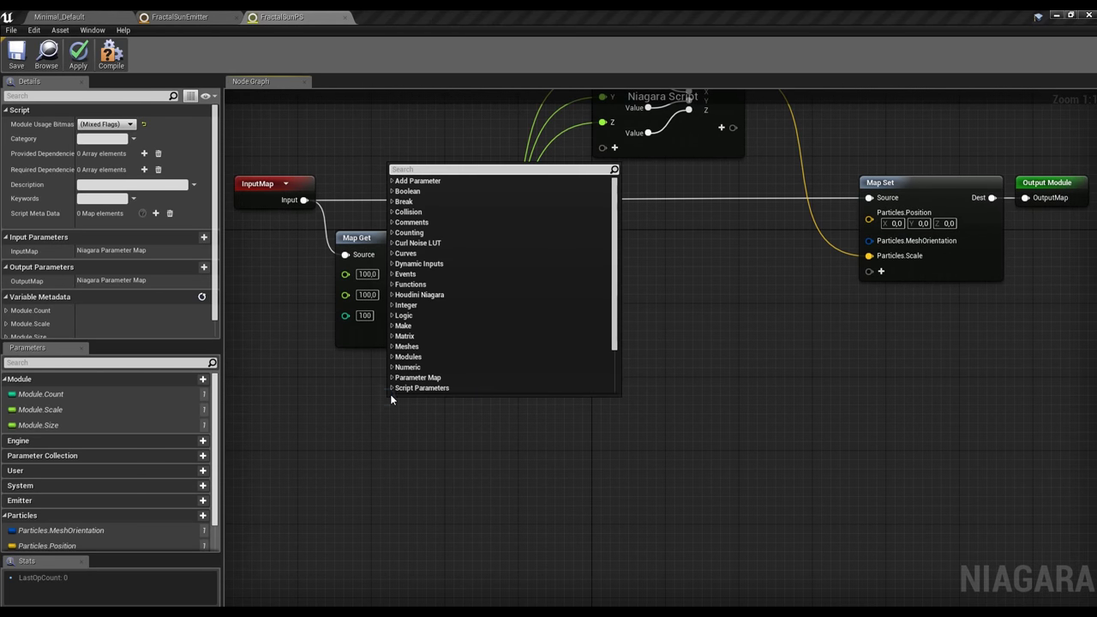
{"action": "type", "text": "index"}
{"action": "left_click", "coordinate": [414, 244]}
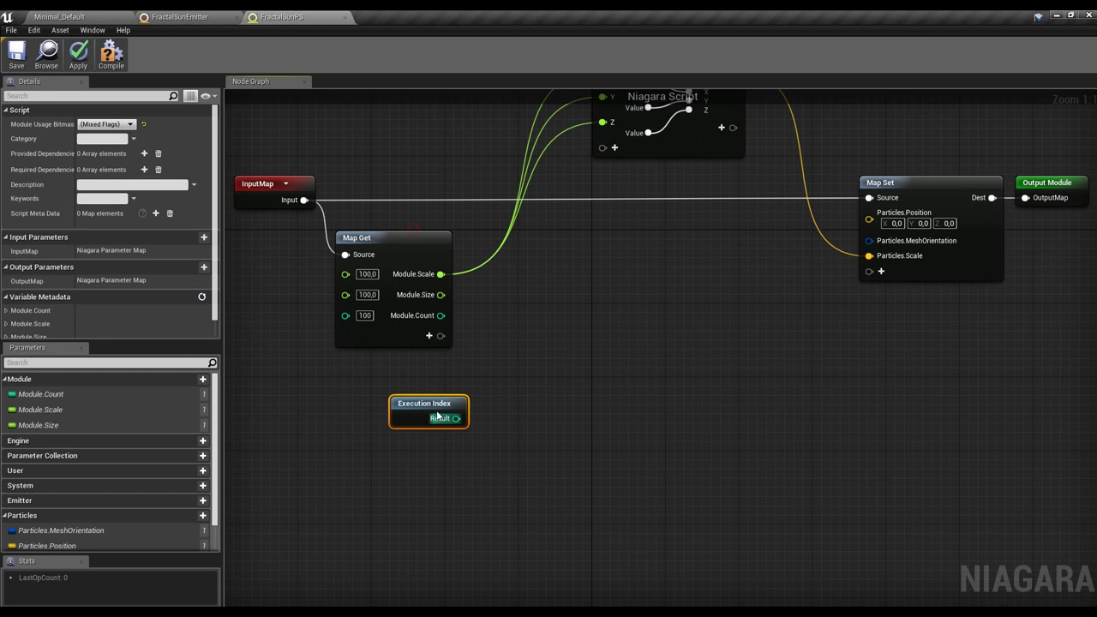
{"action": "right_click_drag", "start_coordinate": [516, 291], "coordinate": [471, 288]}
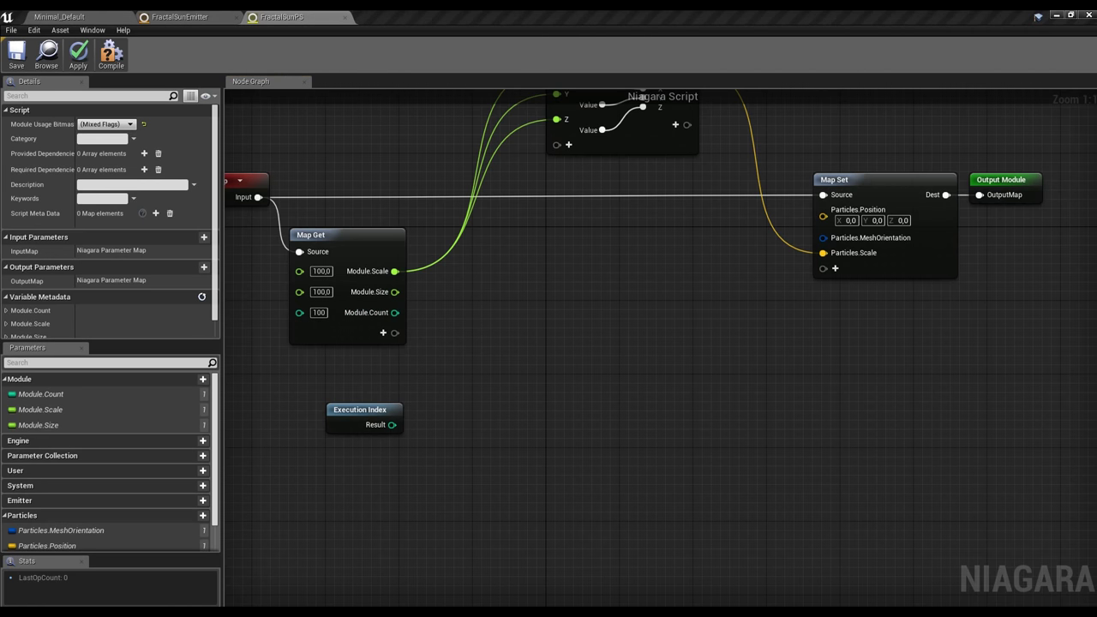
- Create a Divide node that divides Module.Count by 3
{"action": "left_click_drag", "start_coordinate": [396, 313], "coordinate": [492, 337]}
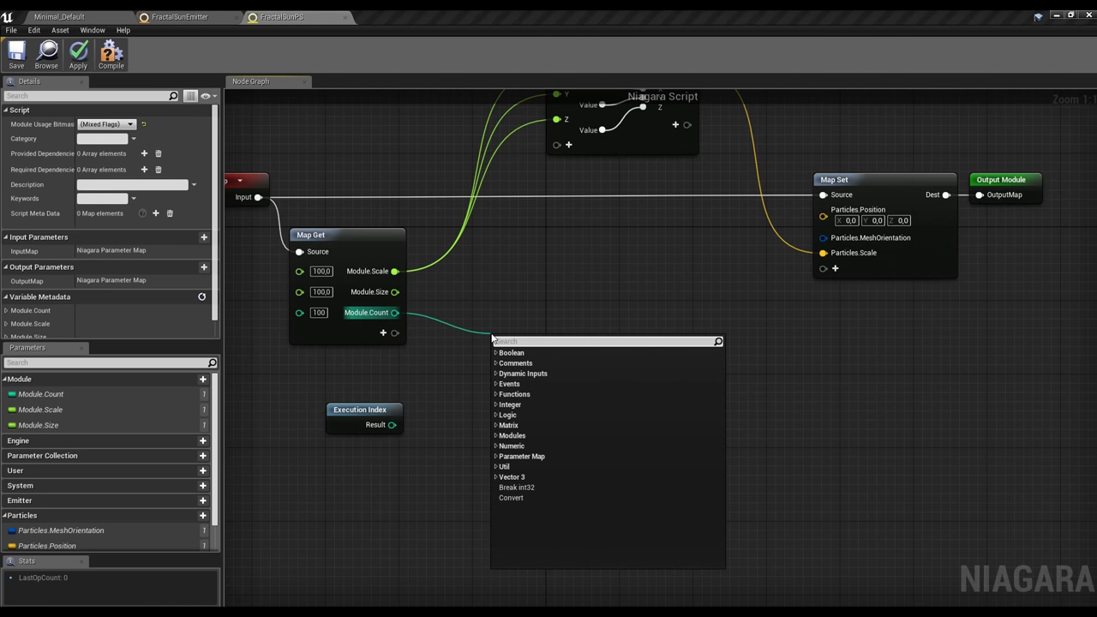
{"action": "type", "text": "/"}
{"action": "left_click", "coordinate": [554, 363]}
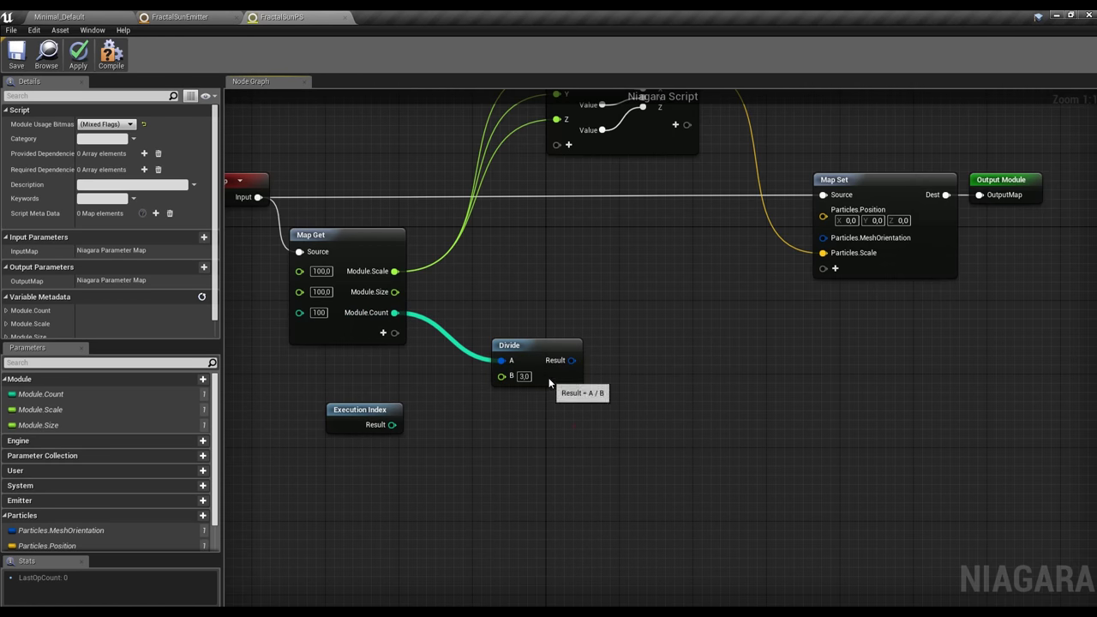
- Multiply the Divide result by 2, with Multiply's B input as a float
{"action": "mouse_move", "coordinate": [523, 345]}
{"action": "left_mouse_down"}
{"action": "mouse_move", "coordinate": [494, 298]}
{"action": "mouse_move", "coordinate": [596, 324]}
{"action": "left_mouse_up"}
{"action": "type", "text": "multiply"}
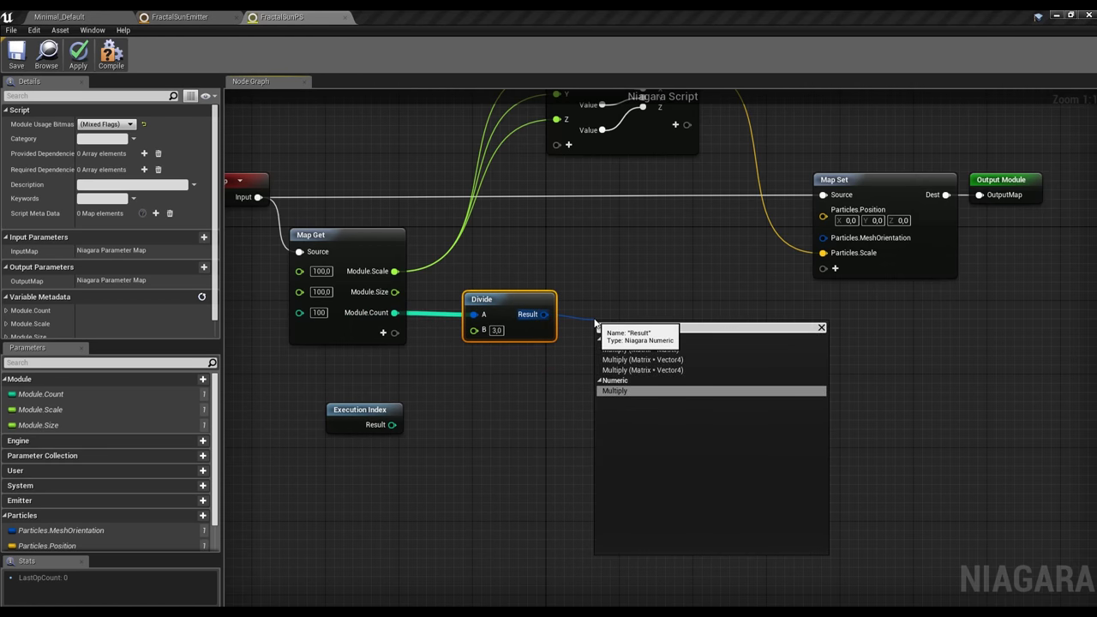
{"action": "left_click", "coordinate": [625, 390]}
{"action": "right_click", "coordinate": [603, 356]}
{"action": "mouse_move", "coordinate": [647, 372]}
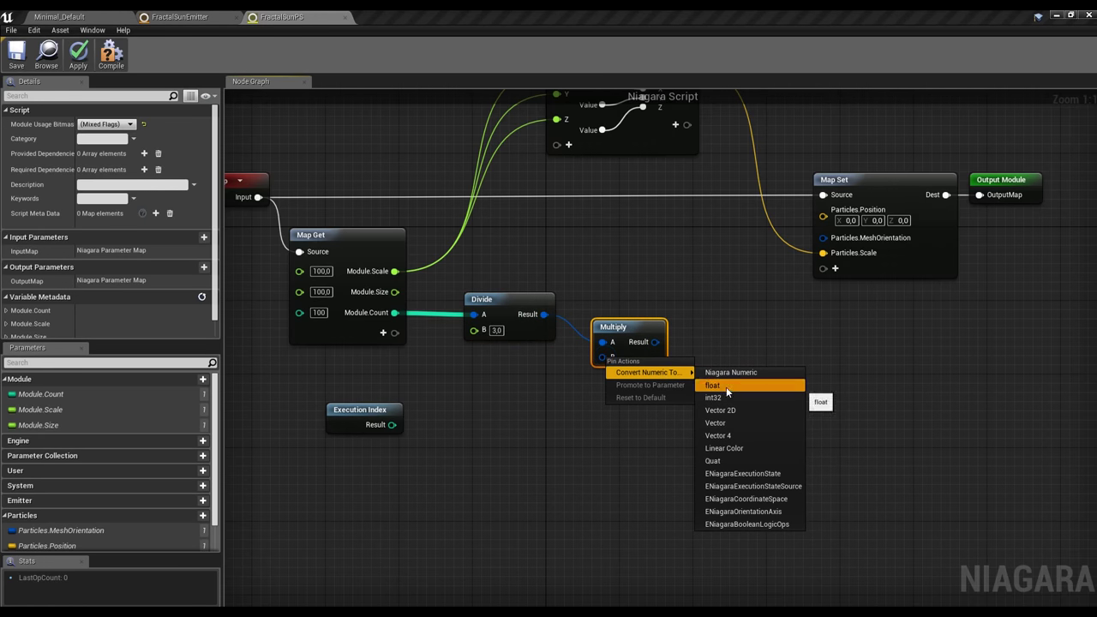
{"action": "left_click", "coordinate": [716, 385]}
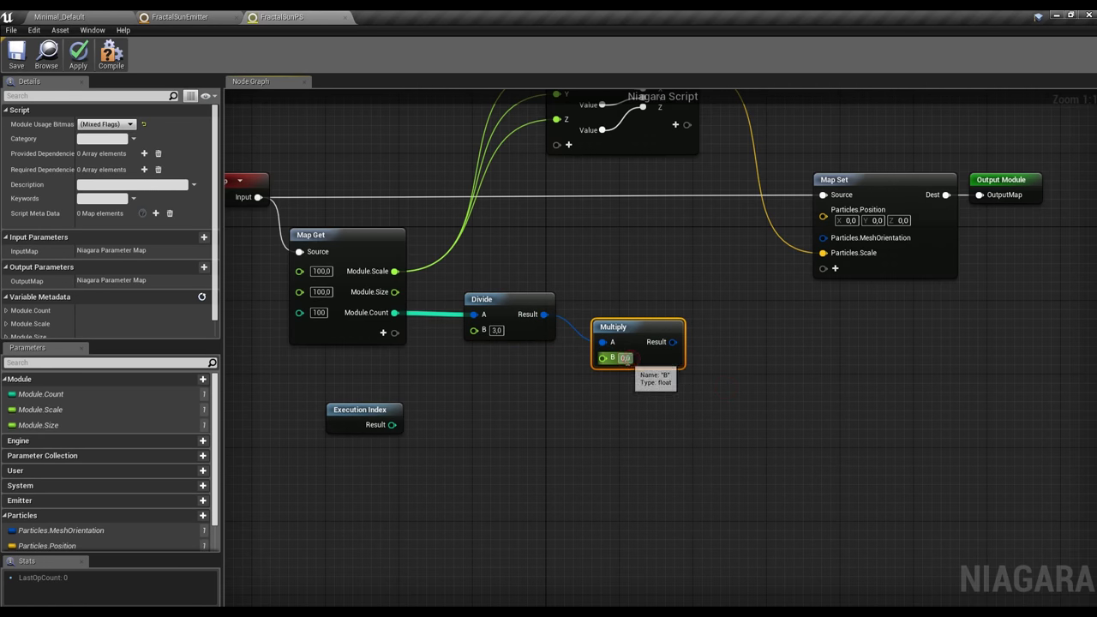
- Move the Map Set and Output Module nodes further right to make room
{"action": "left_click", "coordinate": [656, 341]}
{"action": "scroll", "coordinate": [613, 327], "scroll_direction": "down", "scroll_amount": 2}
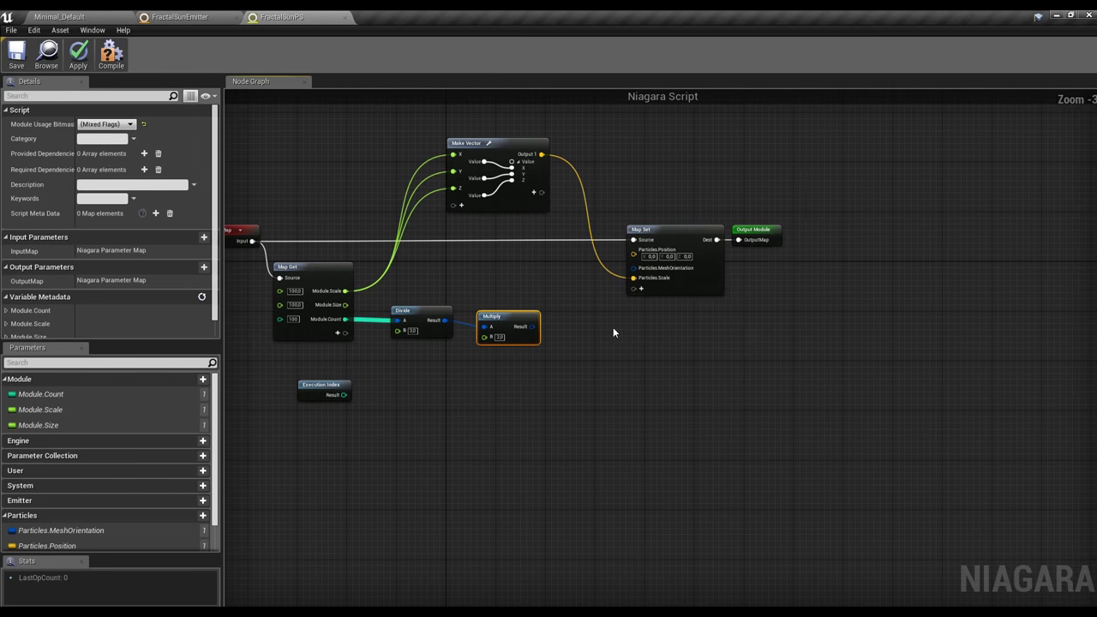
{"action": "left_click_drag", "start_coordinate": [677, 288], "coordinate": [1053, 294]}
{"action": "right_click_drag", "start_coordinate": [813, 329], "coordinate": [625, 328]}
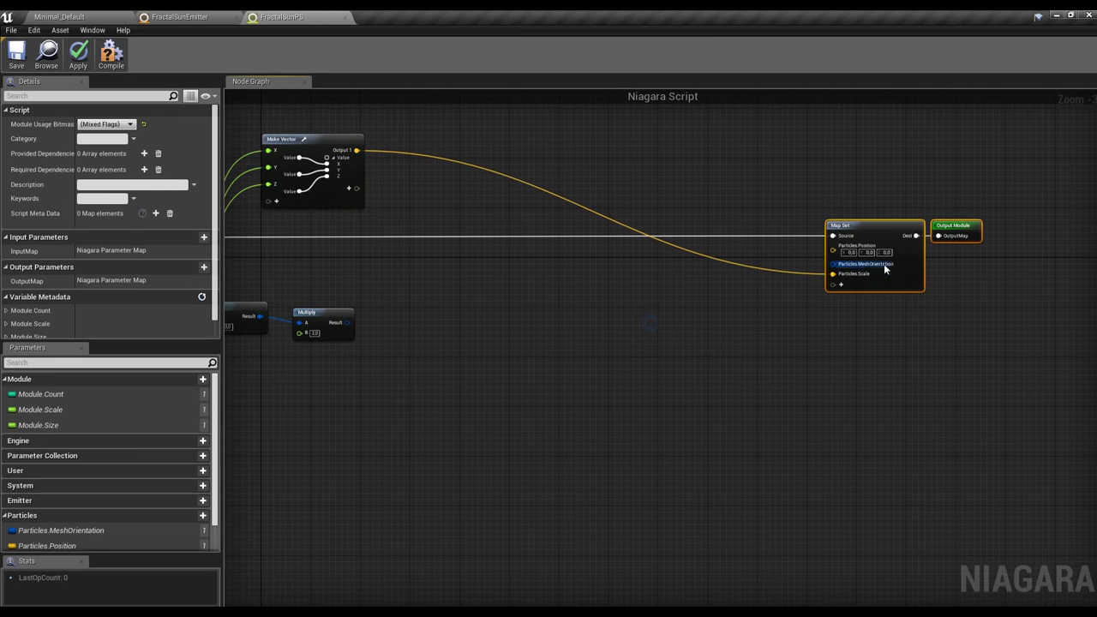
{"action": "left_click_drag", "start_coordinate": [866, 257], "coordinate": [964, 257]}
{"action": "right_click_drag", "start_coordinate": [536, 346], "coordinate": [722, 307]}
{"action": "scroll", "coordinate": [549, 298], "scroll_direction": "up", "scroll_amount": 2}
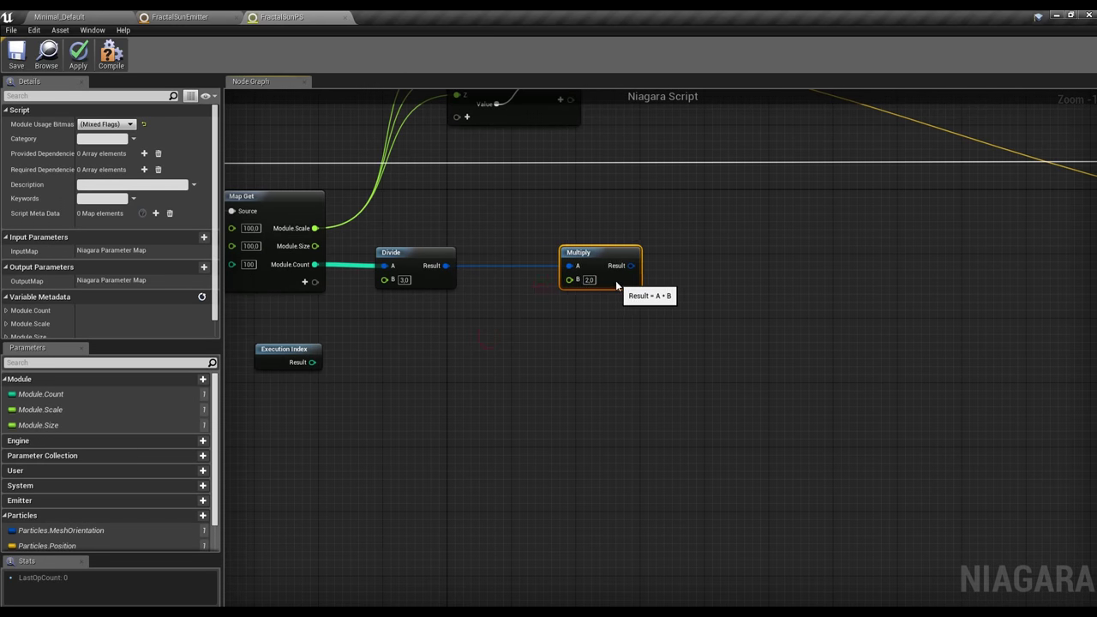
- Add an FMod node taking Execution Index modulo the Divide result
{"action": "right_click_drag", "start_coordinate": [518, 351], "coordinate": [634, 333]}
{"action": "left_click_drag", "start_coordinate": [428, 343], "coordinate": [533, 342]}
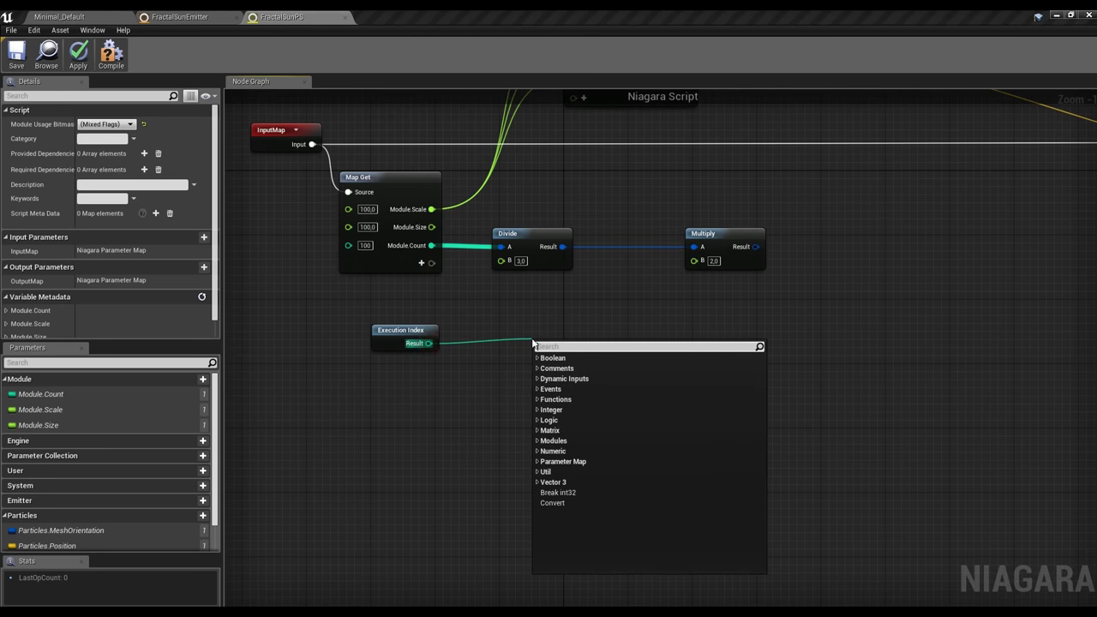
{"action": "type", "text": "fmod"}
{"action": "left_click", "coordinate": [566, 409]}
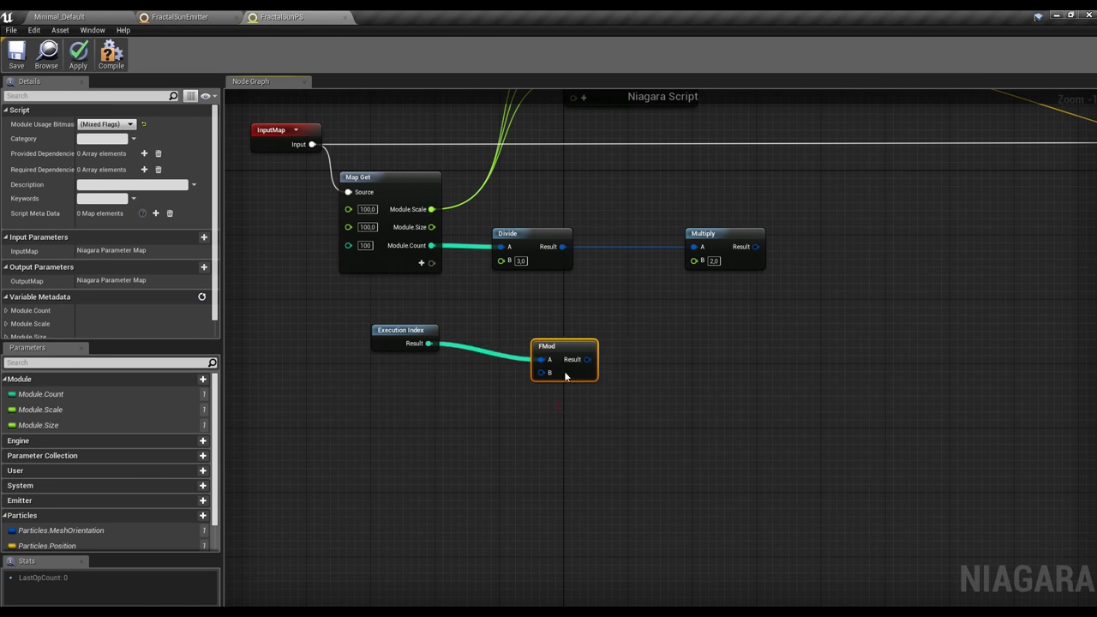
{"action": "mouse_move", "coordinate": [566, 339]}
{"action": "left_mouse_down"}
{"action": "mouse_move", "coordinate": [619, 338]}
{"action": "mouse_move", "coordinate": [559, 253]}
{"action": "left_mouse_up"}
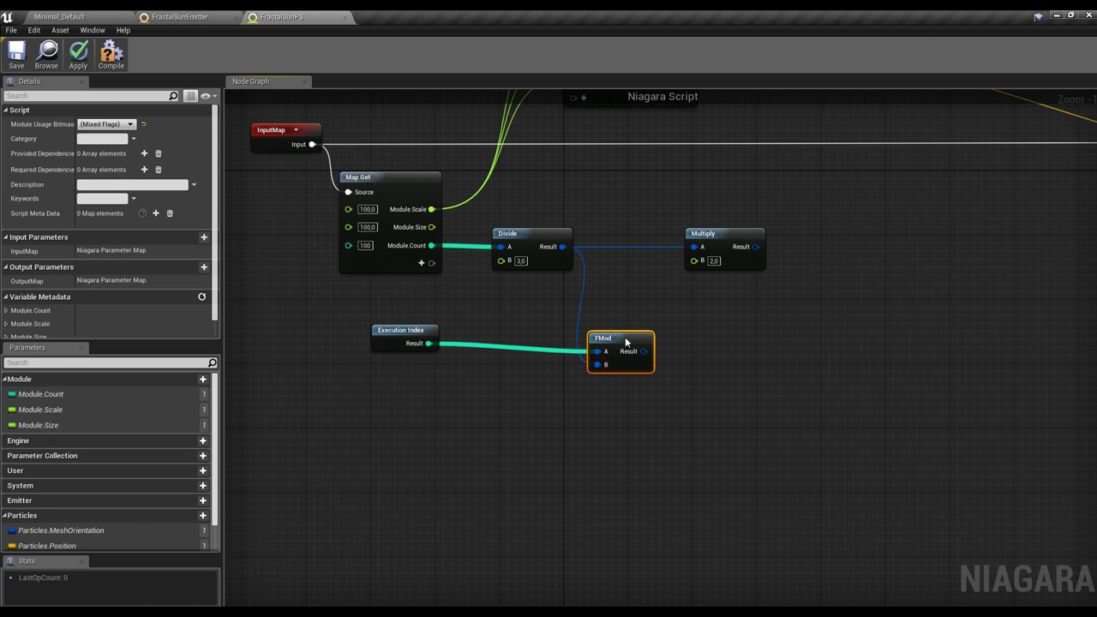
- Feed the FMod result into a new Remap Range node
{"action": "left_click_drag", "start_coordinate": [643, 344], "coordinate": [713, 341]}
{"action": "type", "text": "remap"}
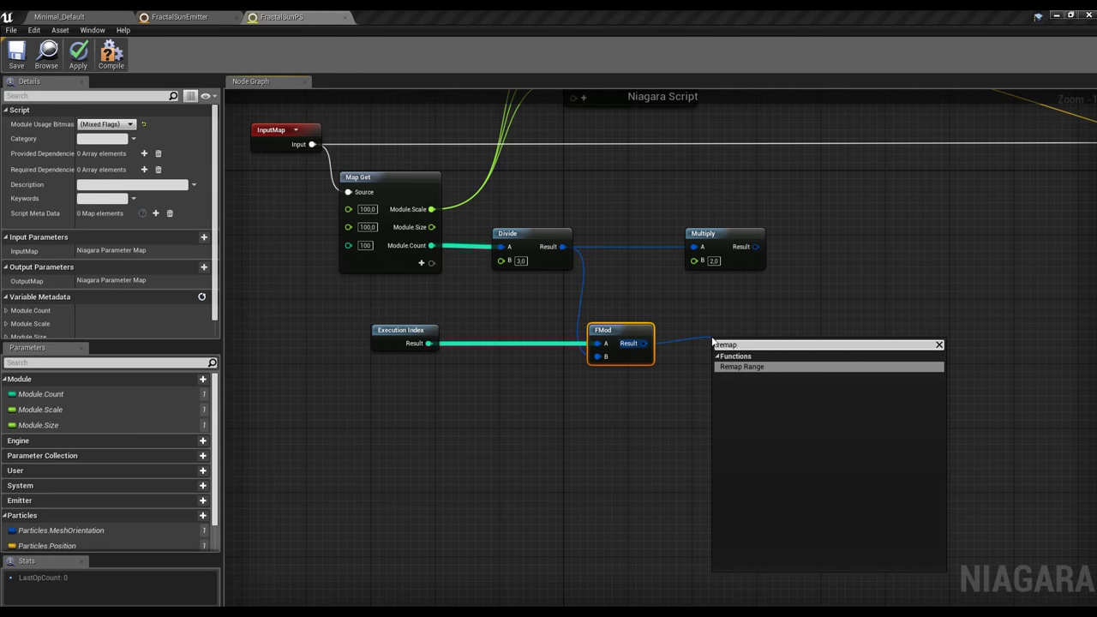
{"action": "left_click", "coordinate": [739, 367]}
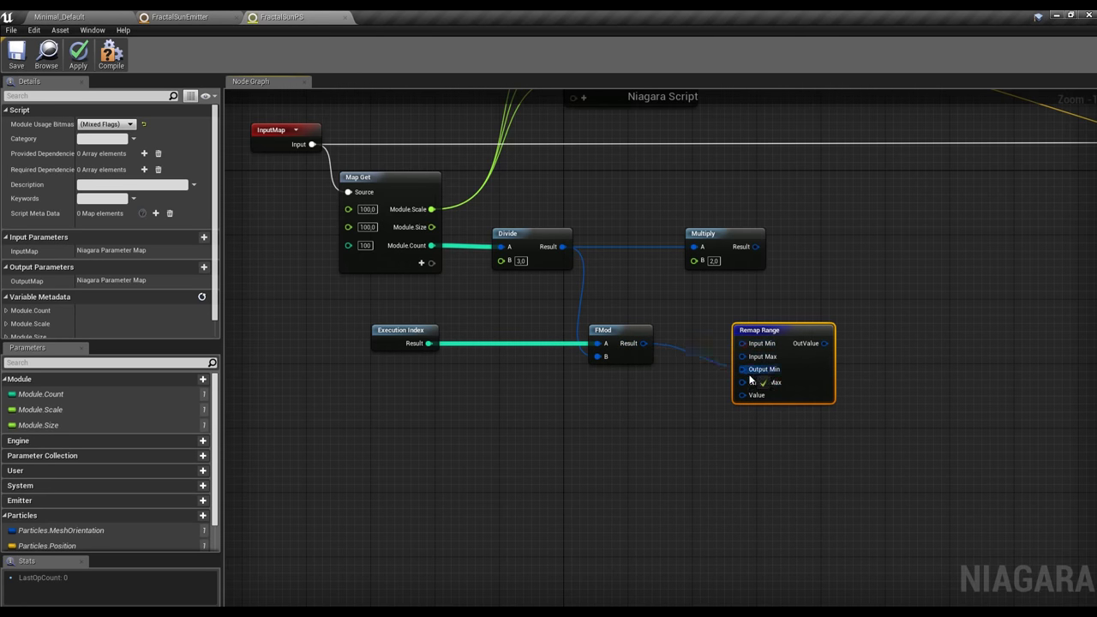
{"action": "right_click_drag", "start_coordinate": [862, 383], "coordinate": [787, 373]}
- Convert all Remap Range pins (Input Min/Max, Output Min/Max, OutValue) to float
{"action": "right_click", "coordinate": [744, 360]}
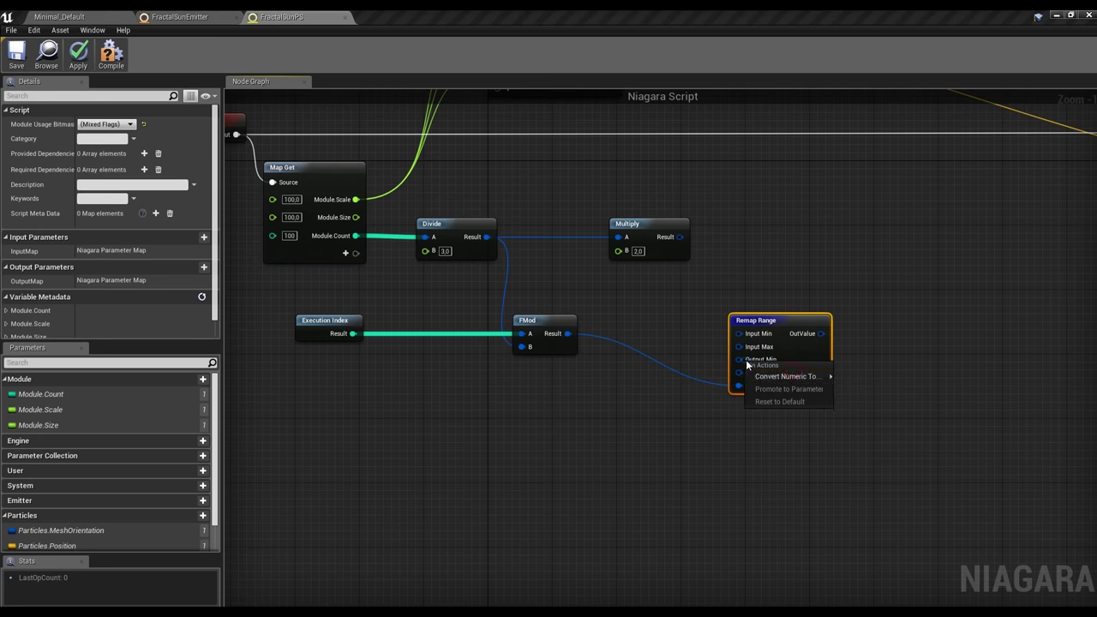
{"action": "mouse_move", "coordinate": [823, 376]}
{"action": "left_click", "coordinate": [882, 389]}
{"action": "right_click", "coordinate": [742, 375]}
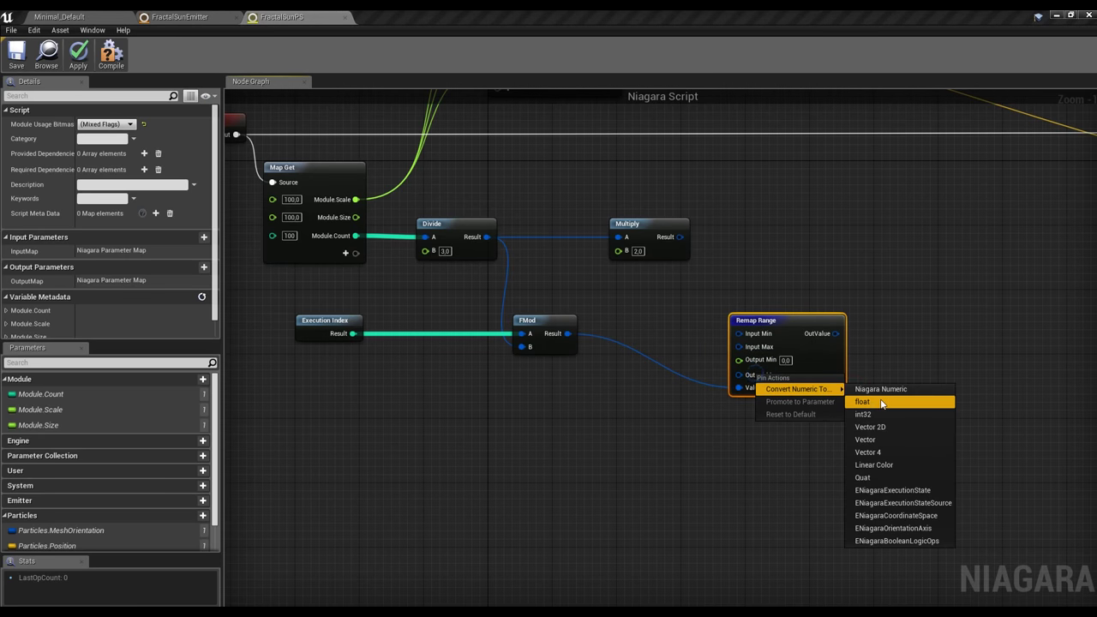
{"action": "left_click", "coordinate": [883, 397]}
{"action": "right_click", "coordinate": [765, 351]}
{"action": "mouse_move", "coordinate": [822, 362]}
{"action": "left_click", "coordinate": [883, 364]}
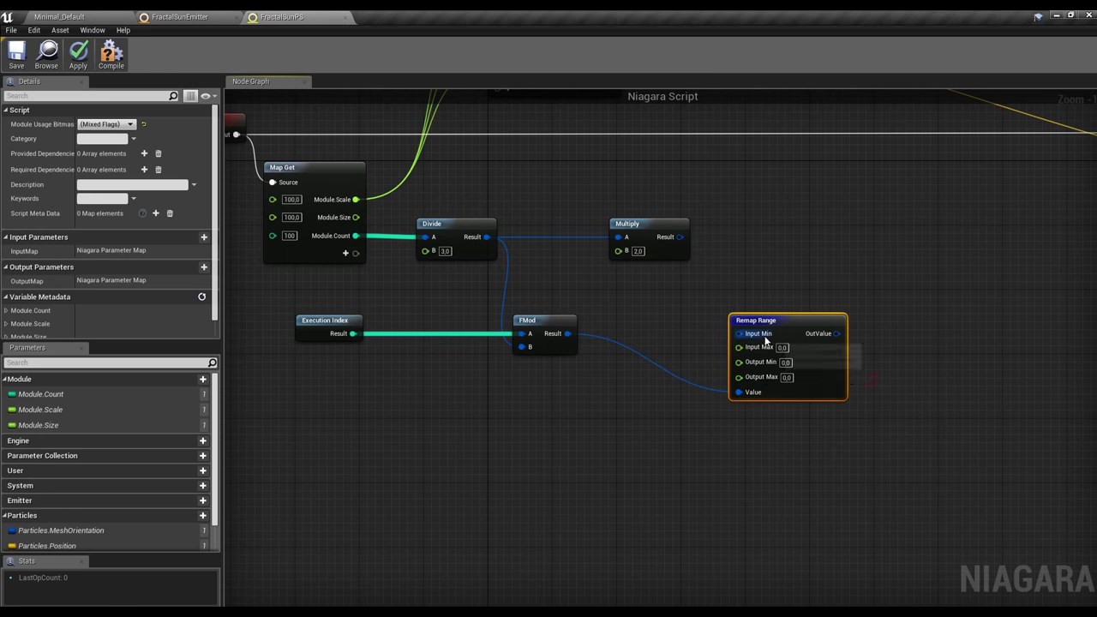
{"action": "right_click", "coordinate": [744, 335]}
{"action": "left_click", "coordinate": [883, 351]}
{"action": "right_click", "coordinate": [828, 335]}
{"action": "mouse_move", "coordinate": [877, 346]}
{"action": "left_click", "coordinate": [943, 360]}
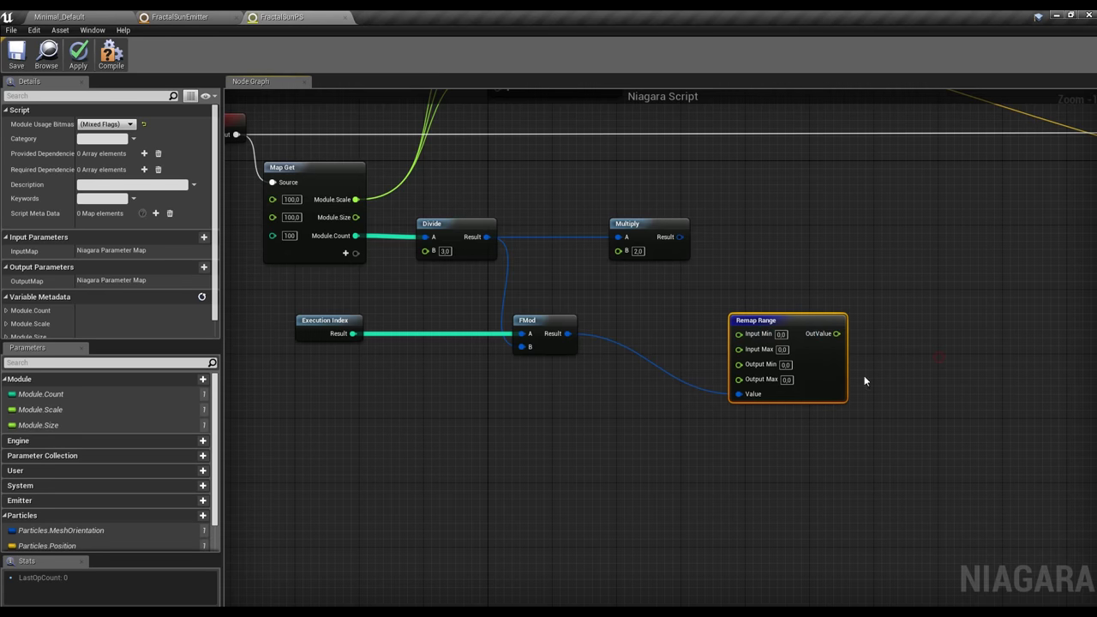
{"action": "left_click_drag", "start_coordinate": [805, 363], "coordinate": [846, 364]}
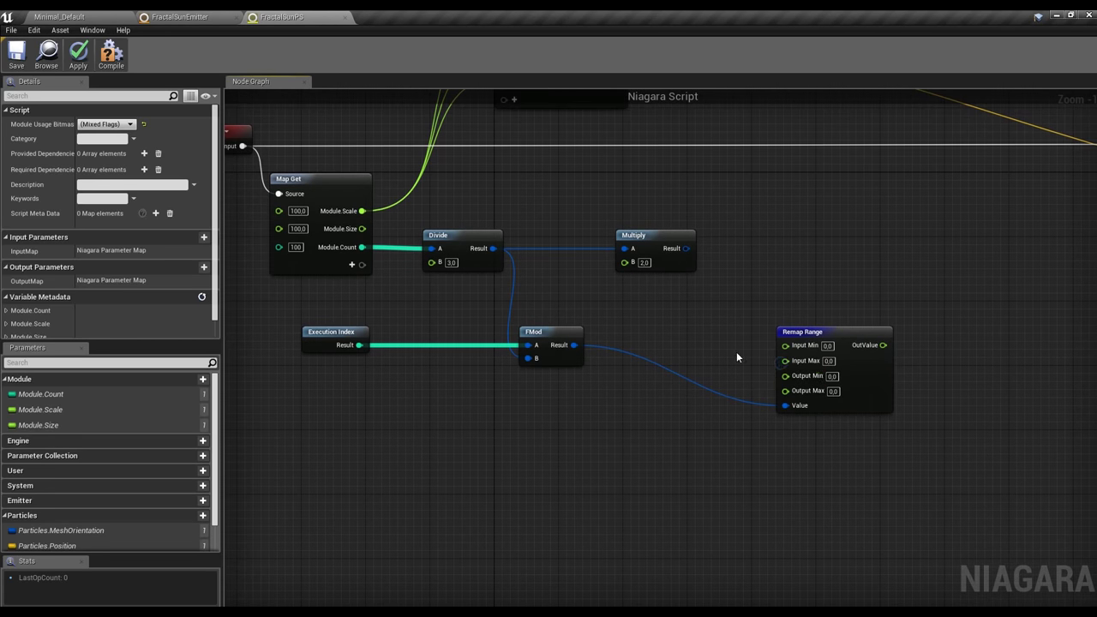
- Subtract 1.0 from the Divide result and wire it into Remap Range's Input Max
{"action": "left_click_drag", "start_coordinate": [520, 266], "coordinate": [557, 296]}
{"action": "type", "text": "-"}
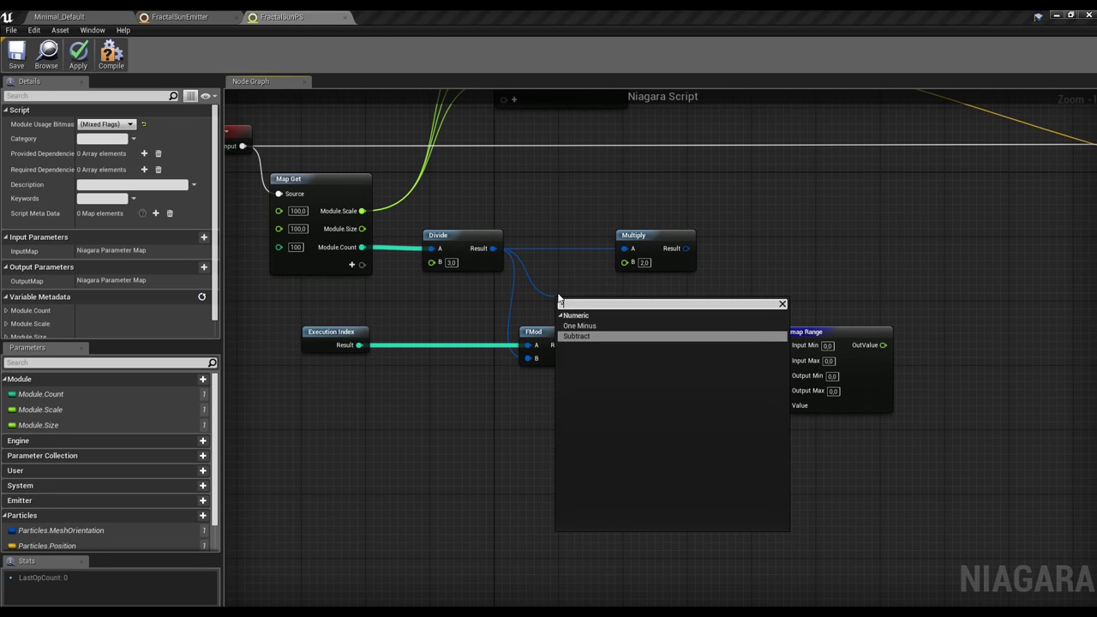
{"action": "left_click", "coordinate": [576, 336]}
{"action": "right_click", "coordinate": [528, 318]}
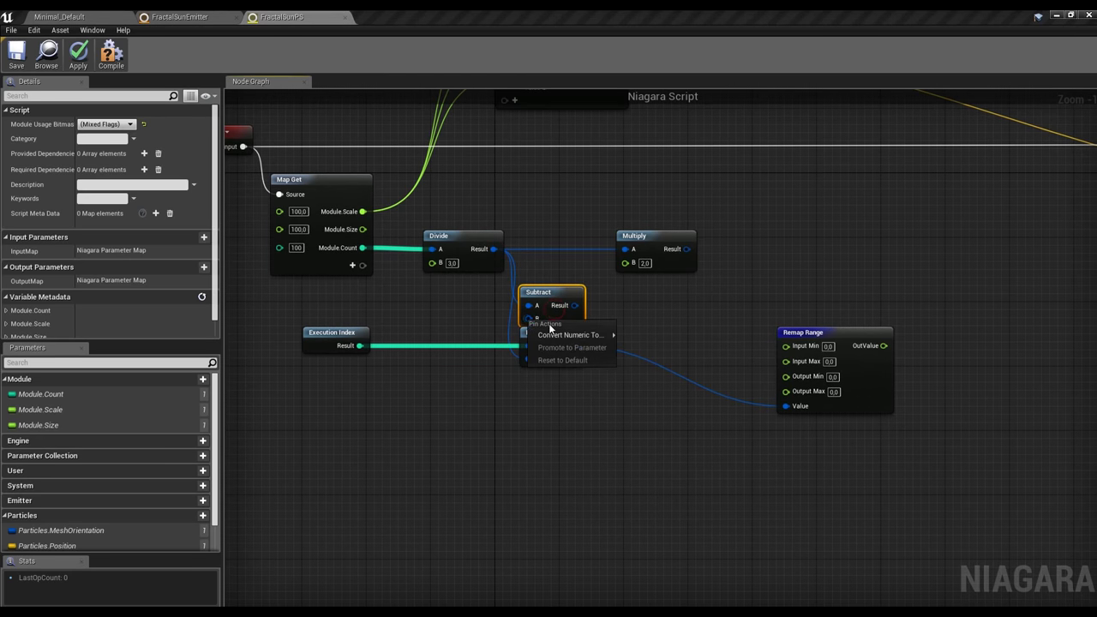
{"action": "mouse_move", "coordinate": [570, 335]}
{"action": "left_click", "coordinate": [662, 348]}
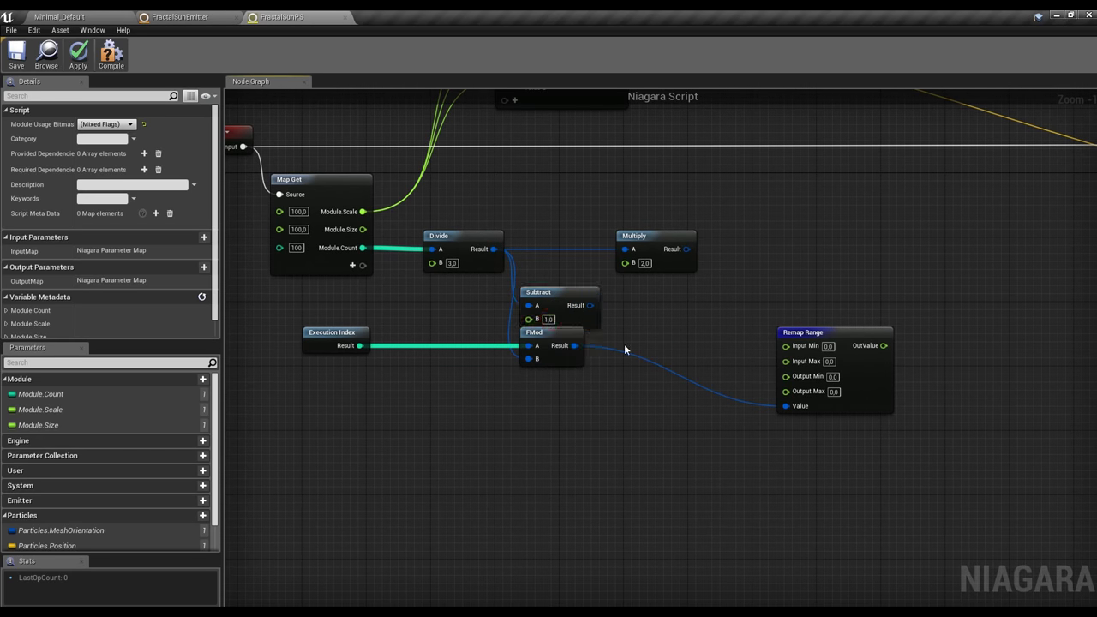
{"action": "left_click_drag", "start_coordinate": [783, 363], "coordinate": [784, 361]}
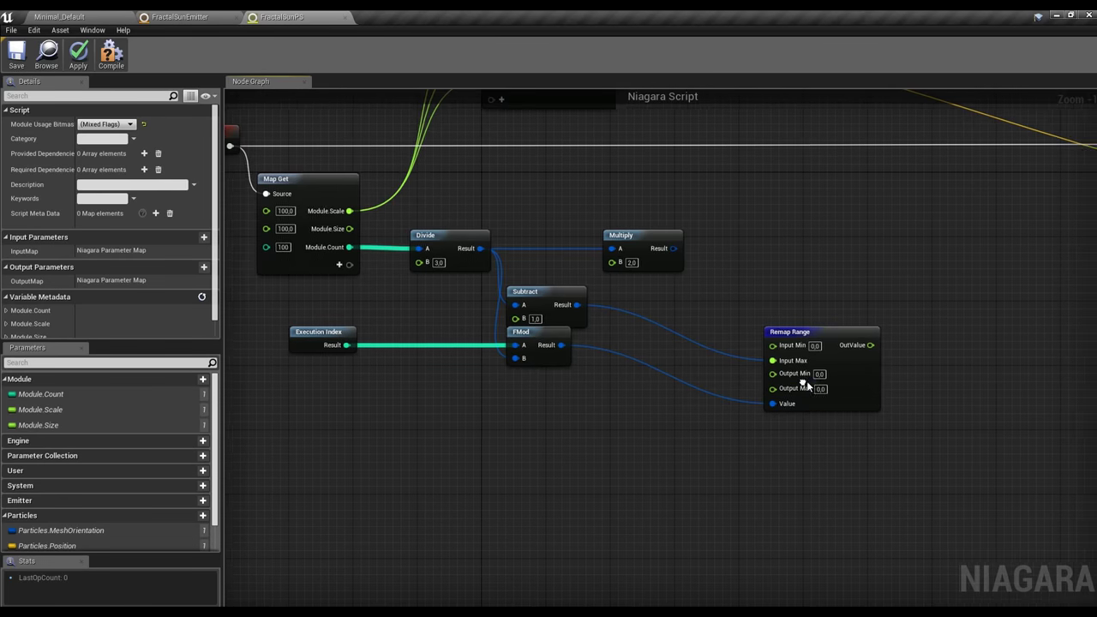
{"action": "right_click_drag", "start_coordinate": [789, 368], "coordinate": [798, 335]}
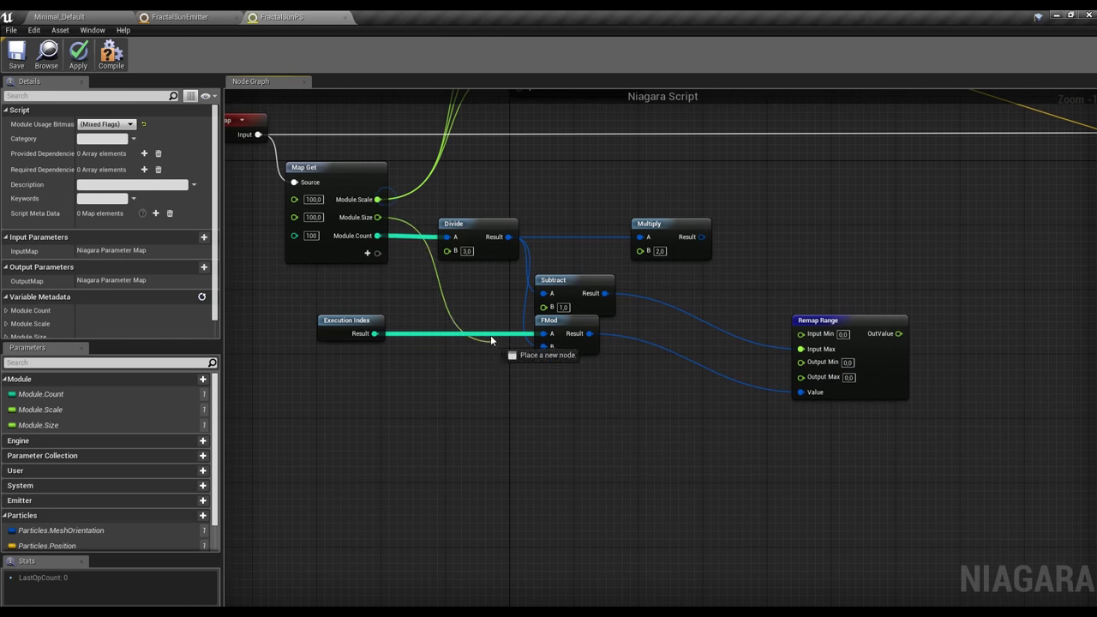
- Add a float Subtract node from Module.Size and wire Module.Size values into Remap Range's output range
{"action": "left_click_drag", "start_coordinate": [375, 198], "coordinate": [557, 387]}
{"action": "type", "text": "-"}
{"action": "left_click", "coordinate": [581, 188]}
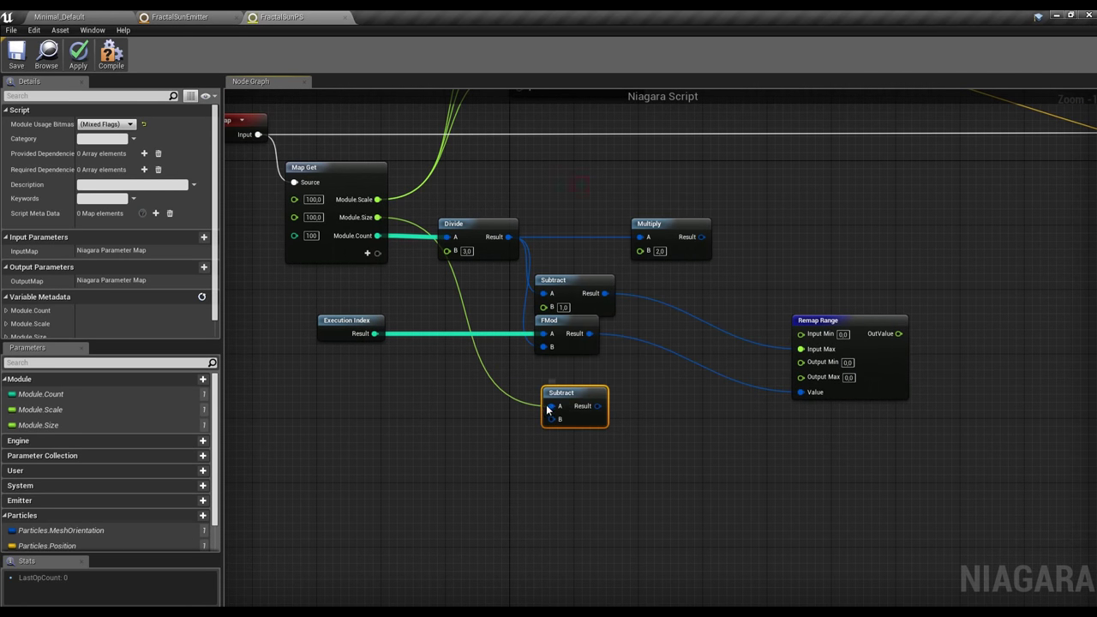
{"action": "right_click", "coordinate": [552, 405]}
{"action": "mouse_move", "coordinate": [596, 421]}
{"action": "left_click", "coordinate": [669, 435]}
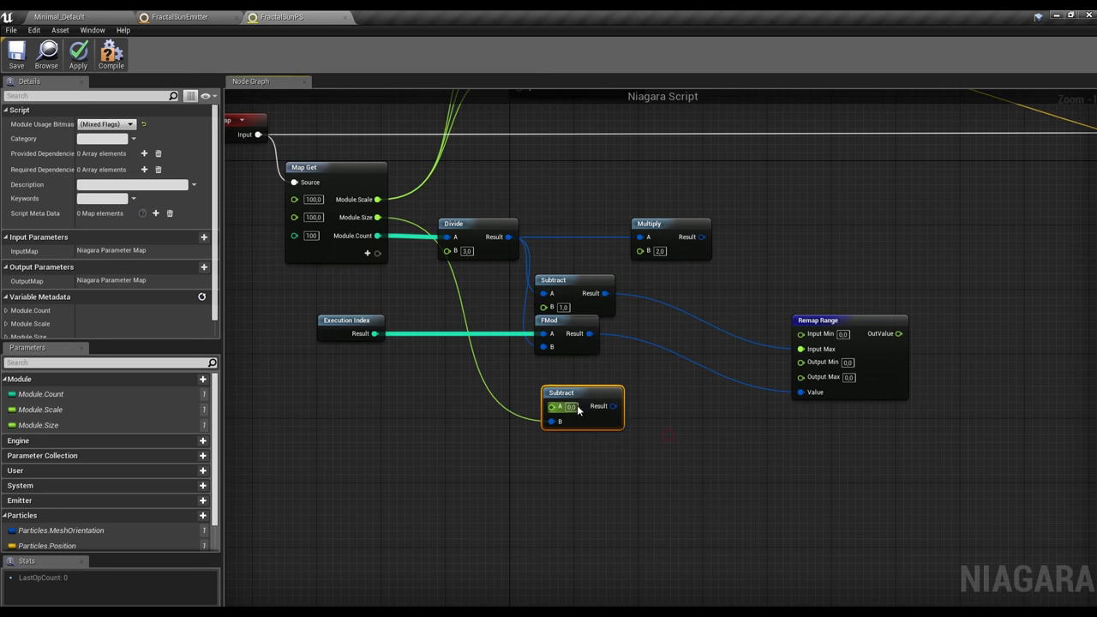
{"action": "mouse_move", "coordinate": [598, 420]}
{"action": "left_mouse_down"}
{"action": "mouse_move", "coordinate": [596, 396]}
{"action": "mouse_move", "coordinate": [800, 362]}
{"action": "mouse_move", "coordinate": [491, 401]}
{"action": "left_mouse_up"}
{"action": "left_click_drag", "start_coordinate": [885, 381], "coordinate": [860, 396]}
{"action": "right_click_drag", "start_coordinate": [861, 396], "coordinate": [817, 389]}
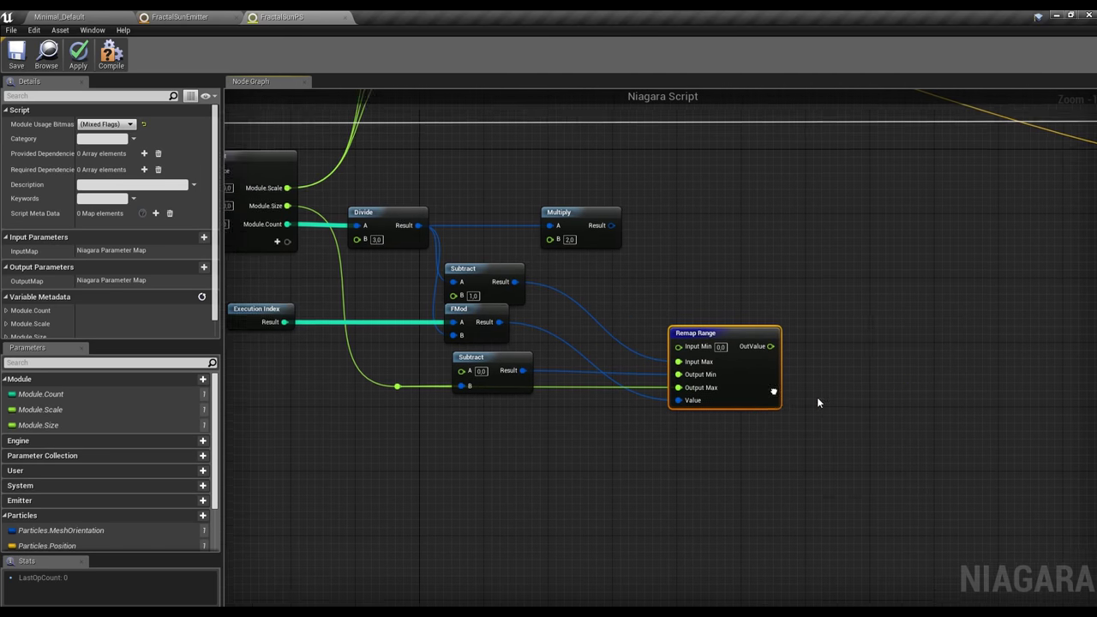
- Add a Make Vector node and duplicate it into three stacked copies
{"action": "scroll", "coordinate": [819, 393], "scroll_direction": "down", "scroll_amount": 2}
{"action": "right_click", "coordinate": [736, 372]}
{"action": "type", "text": "make"}
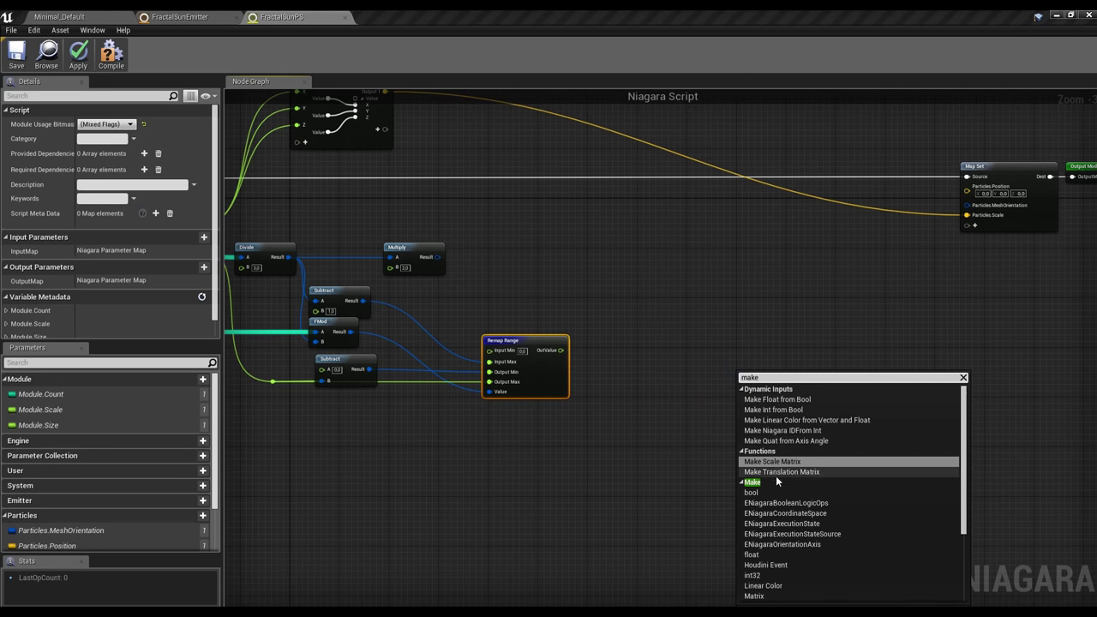
{"action": "scroll", "coordinate": [777, 498], "scroll_direction": "down", "scroll_amount": 2}
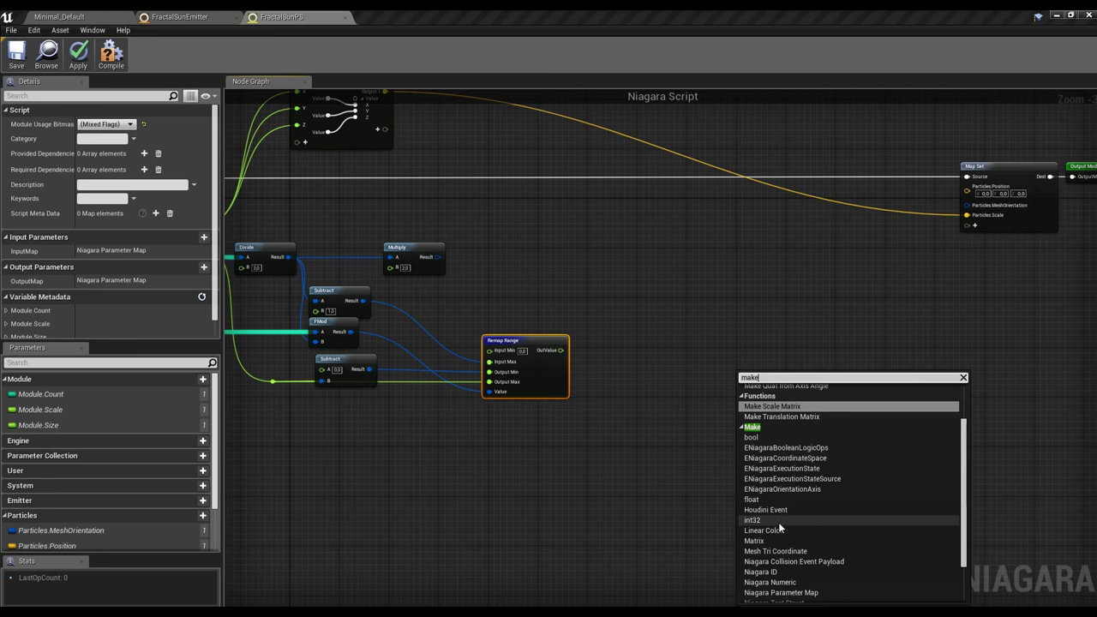
{"action": "scroll", "coordinate": [779, 521], "scroll_direction": "down", "scroll_amount": 2}
{"action": "left_click", "coordinate": [758, 576]}
{"action": "left_click_drag", "start_coordinate": [807, 441], "coordinate": [684, 406]}
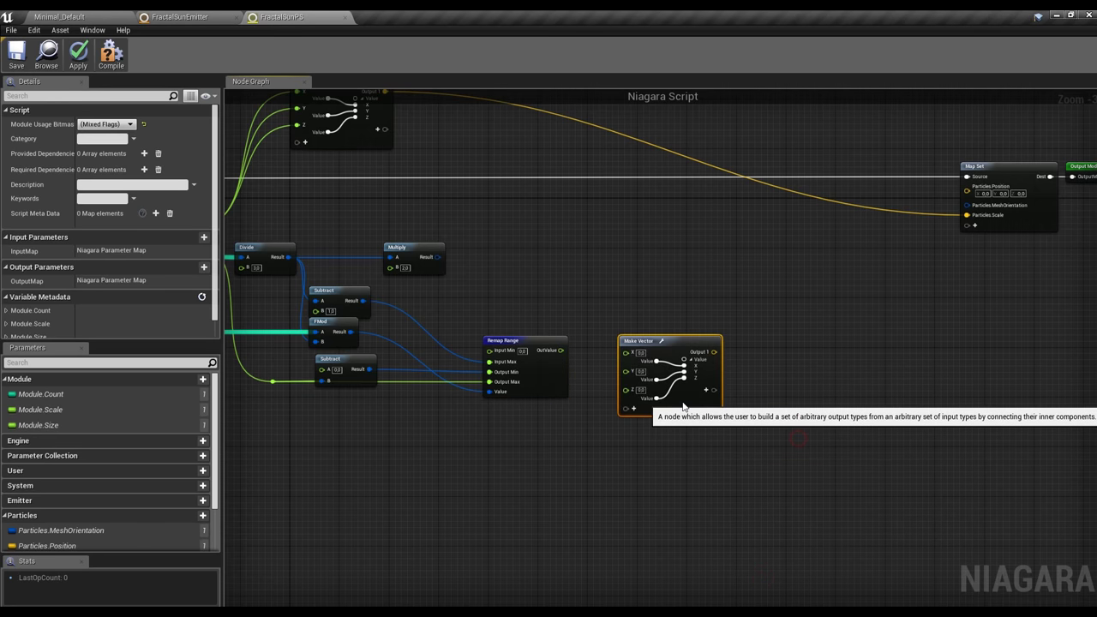
{"action": "key", "text": "ctrl+w"}
{"action": "key", "text": "ctrl+w"}
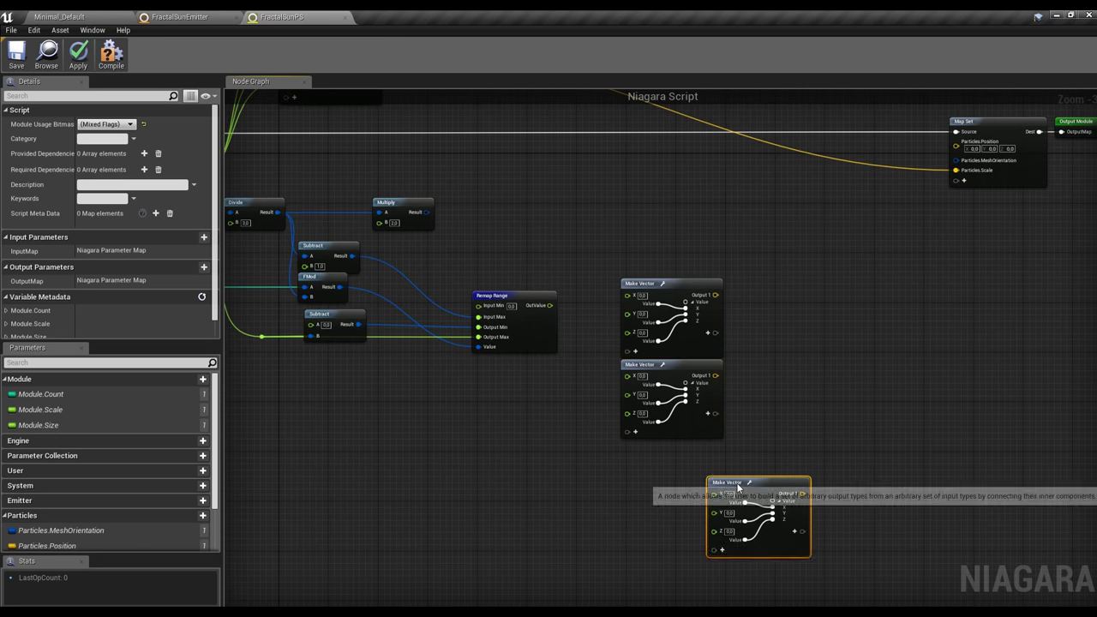
{"action": "left_click_drag", "start_coordinate": [780, 547], "coordinate": [690, 516]}
{"action": "right_click_drag", "start_coordinate": [612, 288], "coordinate": [642, 271]}
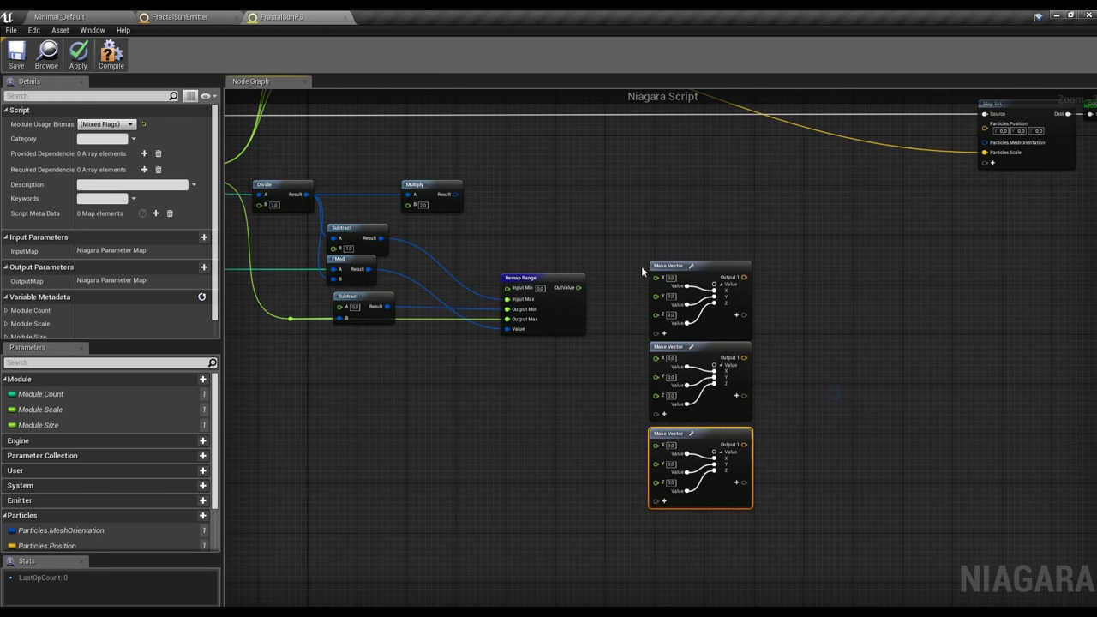
- Wire the Remap Range output into the first's Y, second's X and third's Z
{"action": "left_click_drag", "start_coordinate": [578, 289], "coordinate": [672, 371]}
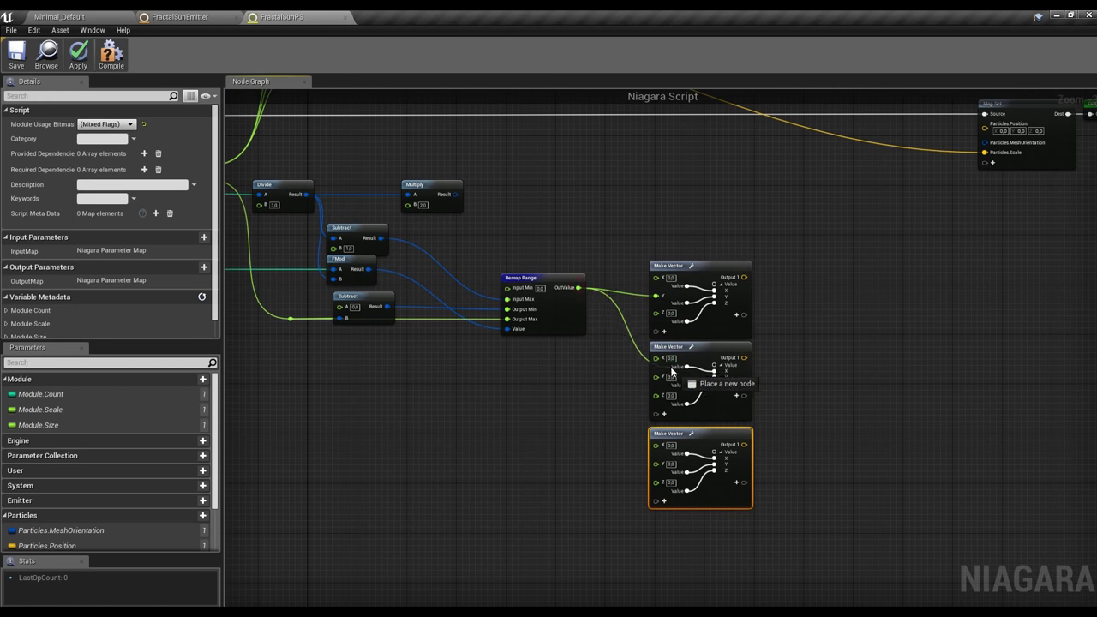
{"action": "left_click_drag", "start_coordinate": [579, 289], "coordinate": [656, 482]}
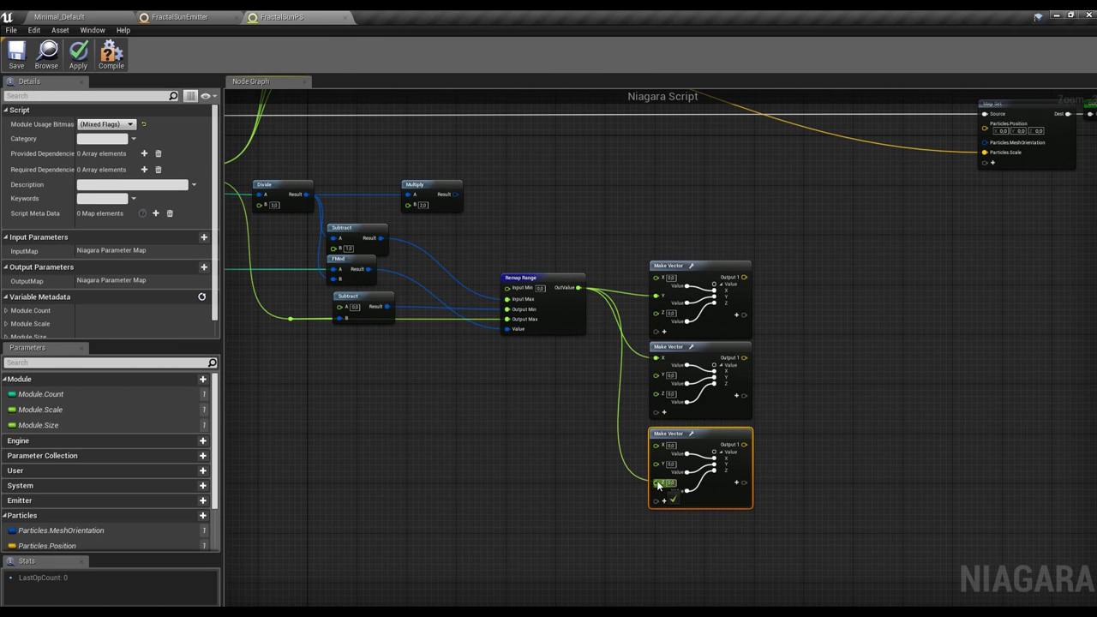
{"action": "right_click_drag", "start_coordinate": [799, 394], "coordinate": [747, 425]}
{"action": "mouse_move", "coordinate": [446, 238]}
{"action": "right_mouse_down"}
{"action": "mouse_move", "coordinate": [523, 243]}
{"action": "mouse_move", "coordinate": [591, 274]}
{"action": "right_mouse_up"}
{"action": "left_click", "coordinate": [471, 237]}
{"action": "right_click_drag", "start_coordinate": [507, 261], "coordinate": [448, 228]}
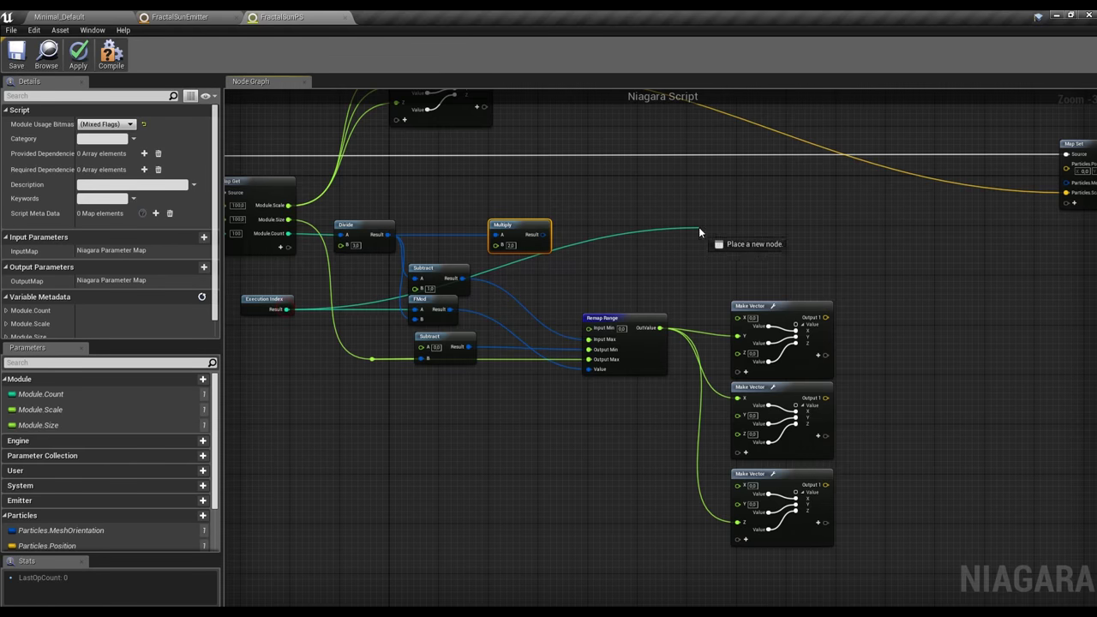
- Add two Greater Than nodes, both fed by Execution Index
{"action": "left_click_drag", "start_coordinate": [529, 317], "coordinate": [699, 229]}
{"action": "type", "text": "w"}
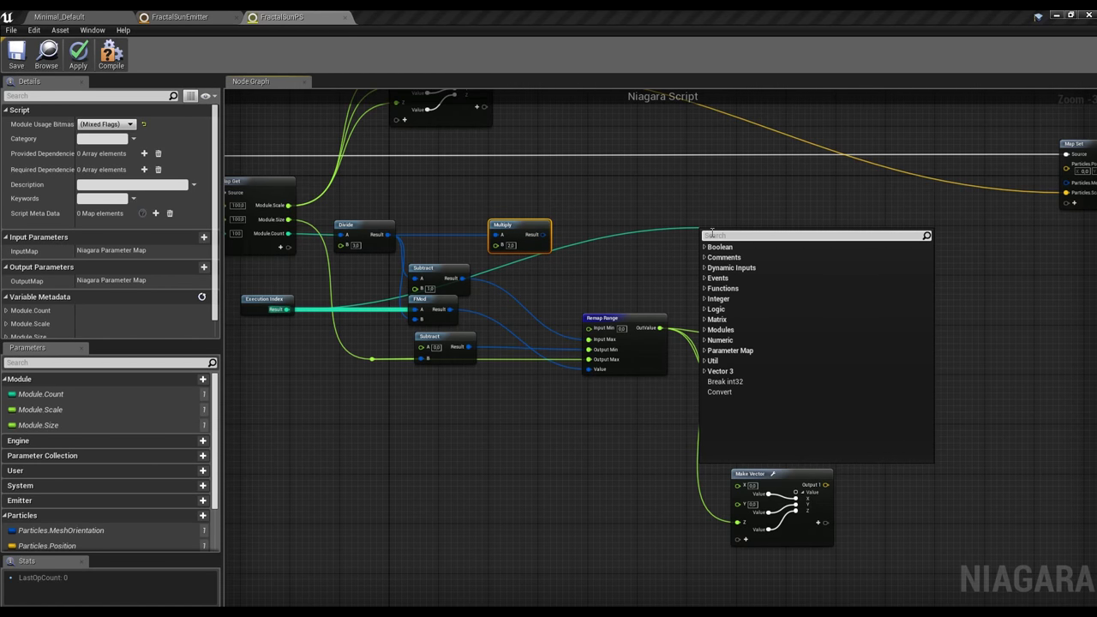
{"action": "type", "text": "k"}
{"action": "key", "text": "BackSpace"}
{"action": "type", "text": "greater"}
{"action": "left_click", "coordinate": [731, 271]}
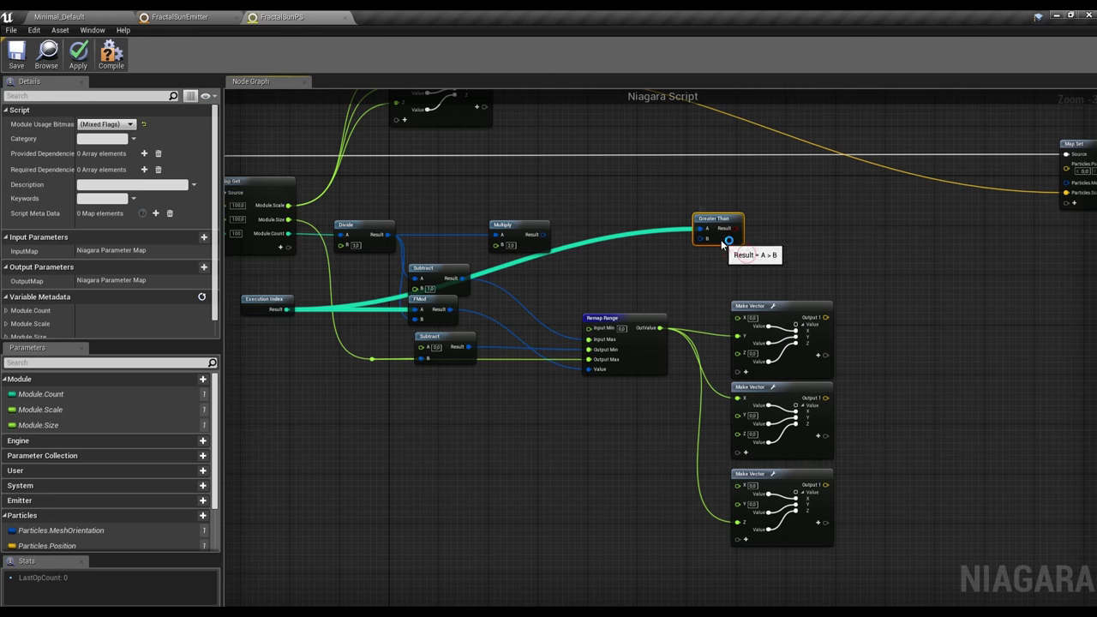
{"action": "left_click_drag", "start_coordinate": [531, 246], "coordinate": [522, 210]}
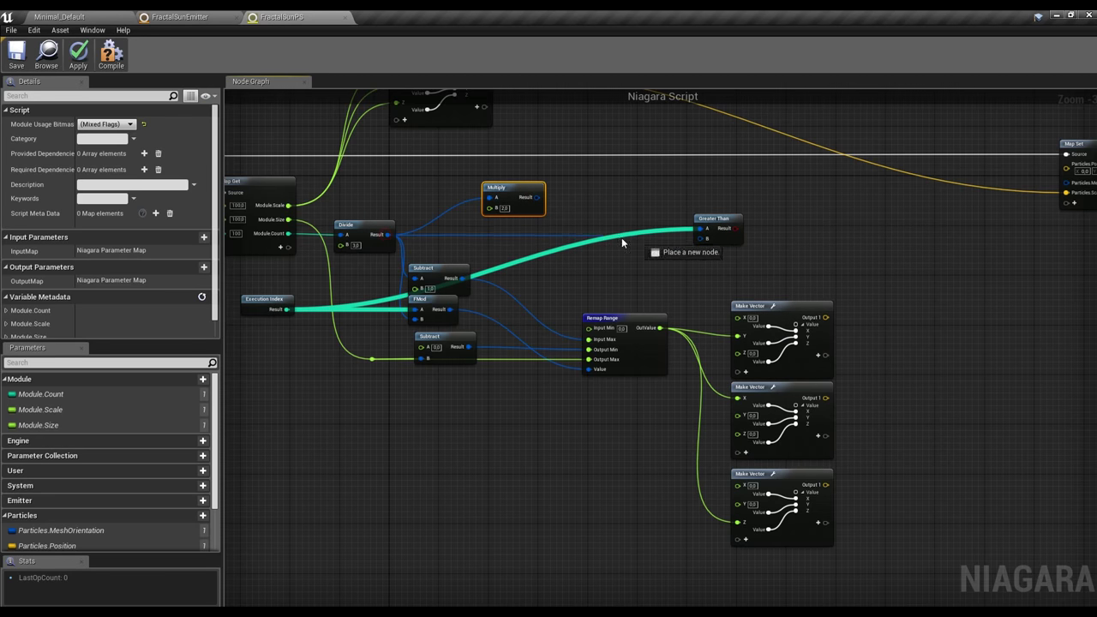
{"action": "key", "text": "ctrl+w"}
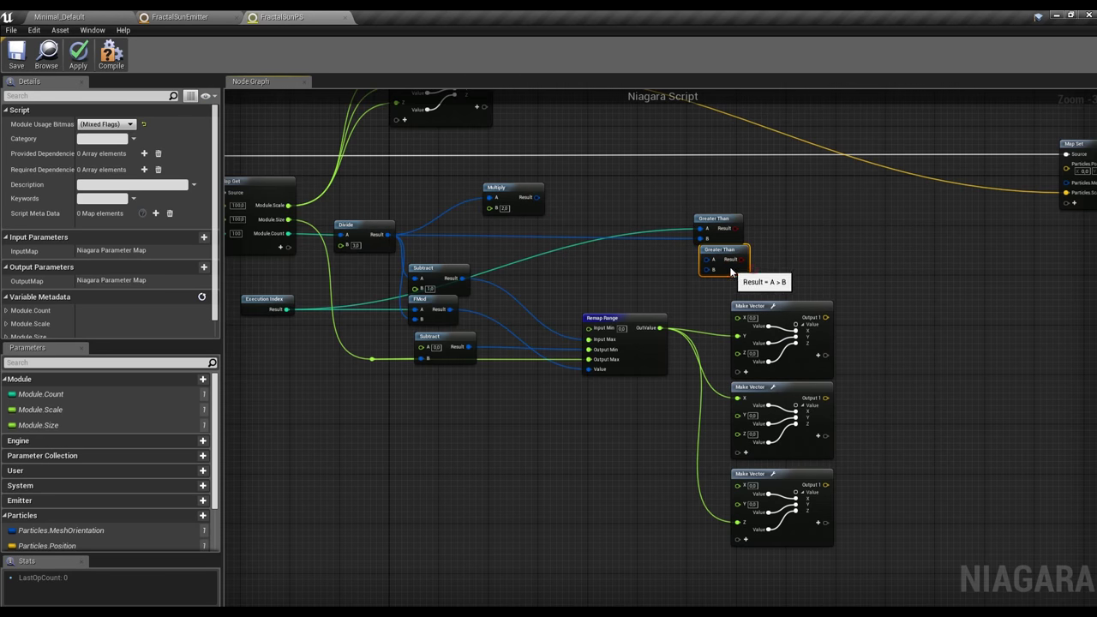
{"action": "left_click_drag", "start_coordinate": [287, 310], "coordinate": [639, 266]}
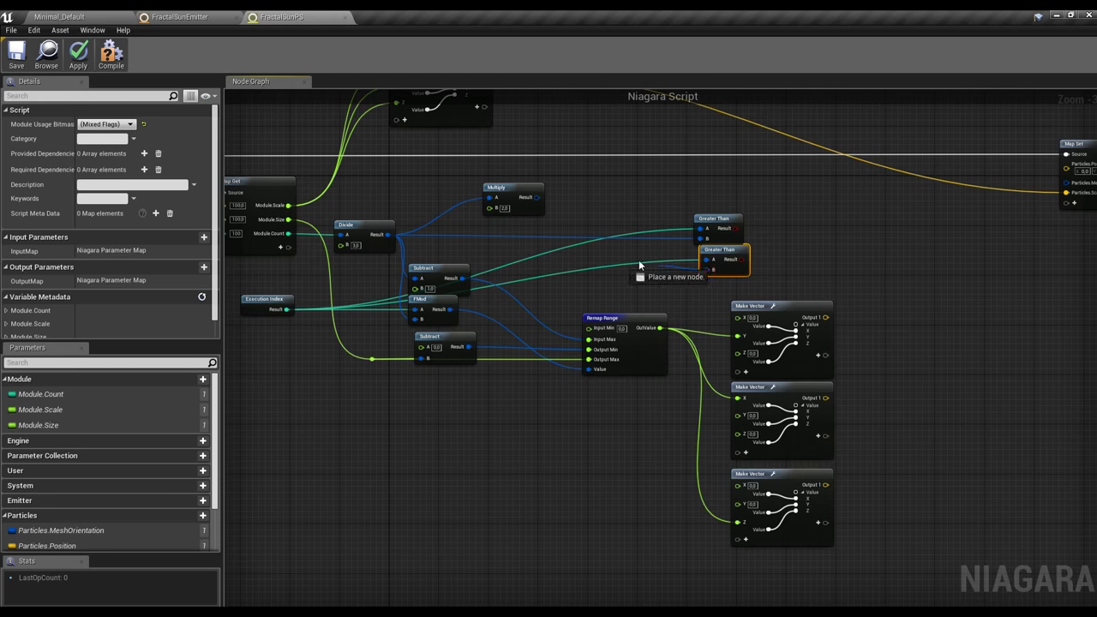
{"action": "left_click_drag", "start_coordinate": [734, 272], "coordinate": [727, 278]}
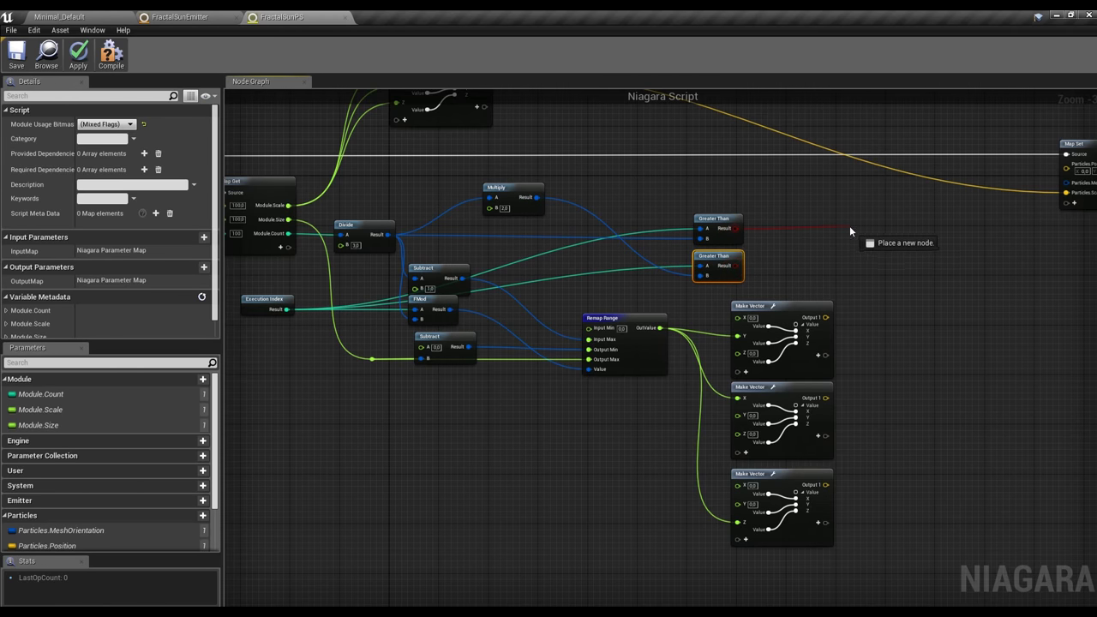
- Add two If nodes, driving the second's Condition from the second Greater Than
{"action": "left_click_drag", "start_coordinate": [850, 231], "coordinate": [853, 231]}
{"action": "type", "text": "i"}
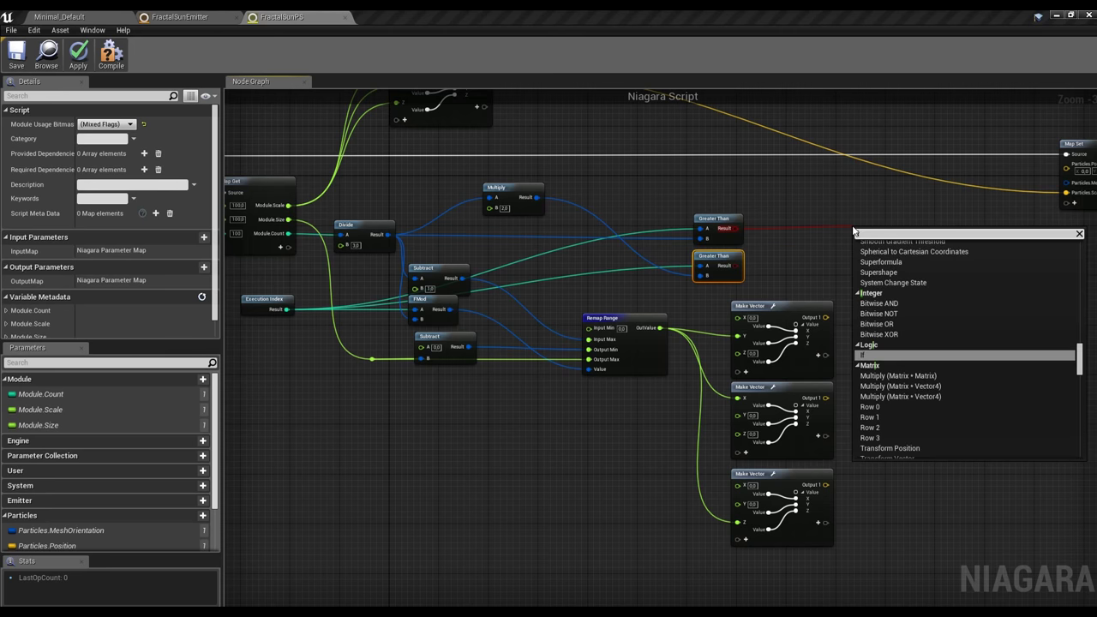
{"action": "type", "text": "f"}
{"action": "key", "text": "Return"}
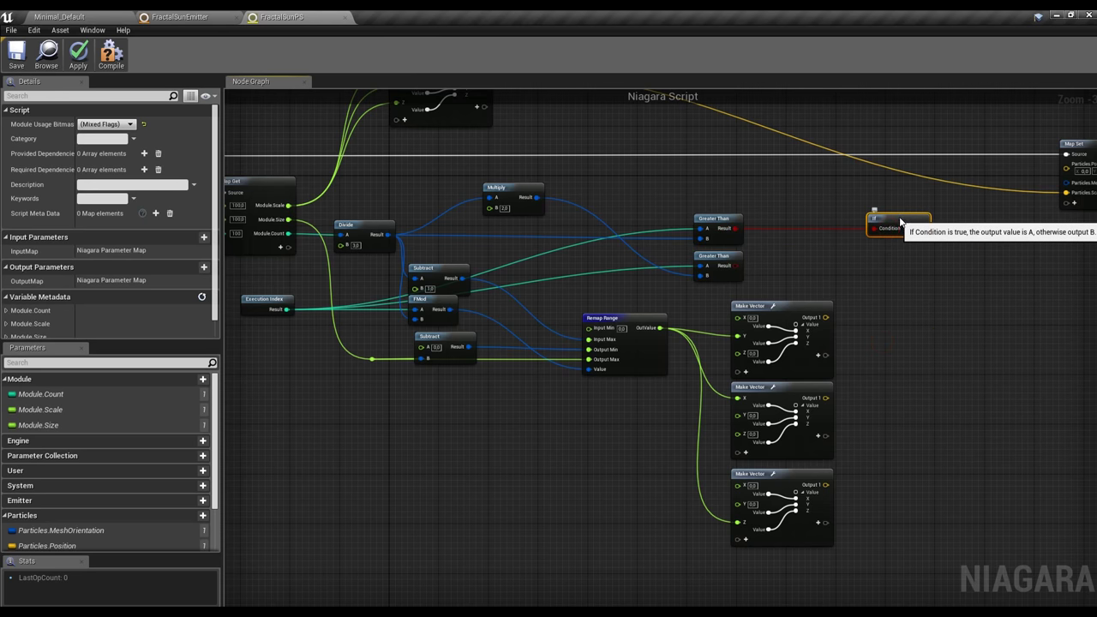
{"action": "key", "text": "ctrl+w"}
{"action": "mouse_move", "coordinate": [896, 221]}
{"action": "left_mouse_down"}
{"action": "mouse_move", "coordinate": [901, 253]}
{"action": "mouse_move", "coordinate": [772, 272]}
{"action": "left_mouse_up"}
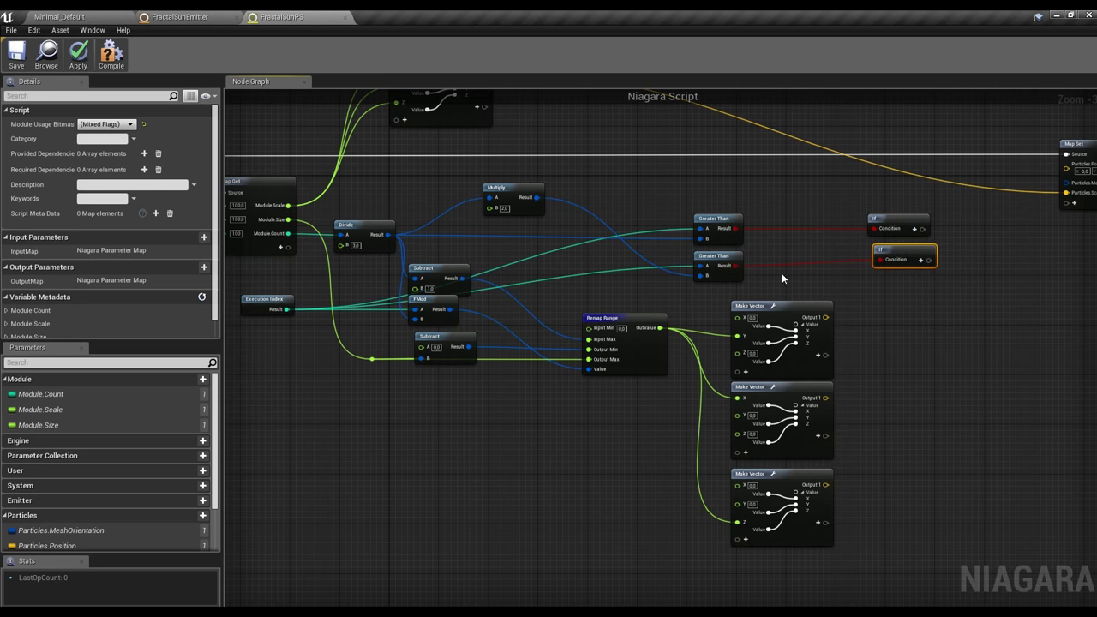
{"action": "right_click_drag", "start_coordinate": [942, 252], "coordinate": [821, 245]}
{"action": "scroll", "coordinate": [820, 245], "scroll_direction": "up", "scroll_amount": 3}
- Give both If nodes Vector input pairs and spread them apart
{"action": "left_click", "coordinate": [746, 204]}
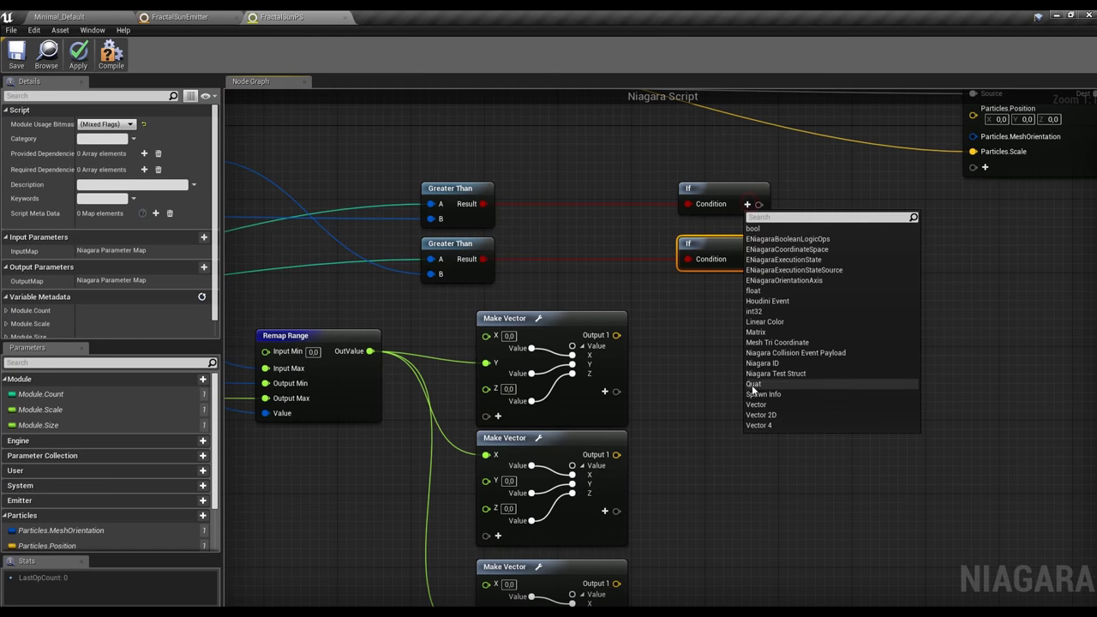
{"action": "left_click", "coordinate": [756, 403]}
{"action": "left_click_drag", "start_coordinate": [759, 197], "coordinate": [758, 160]}
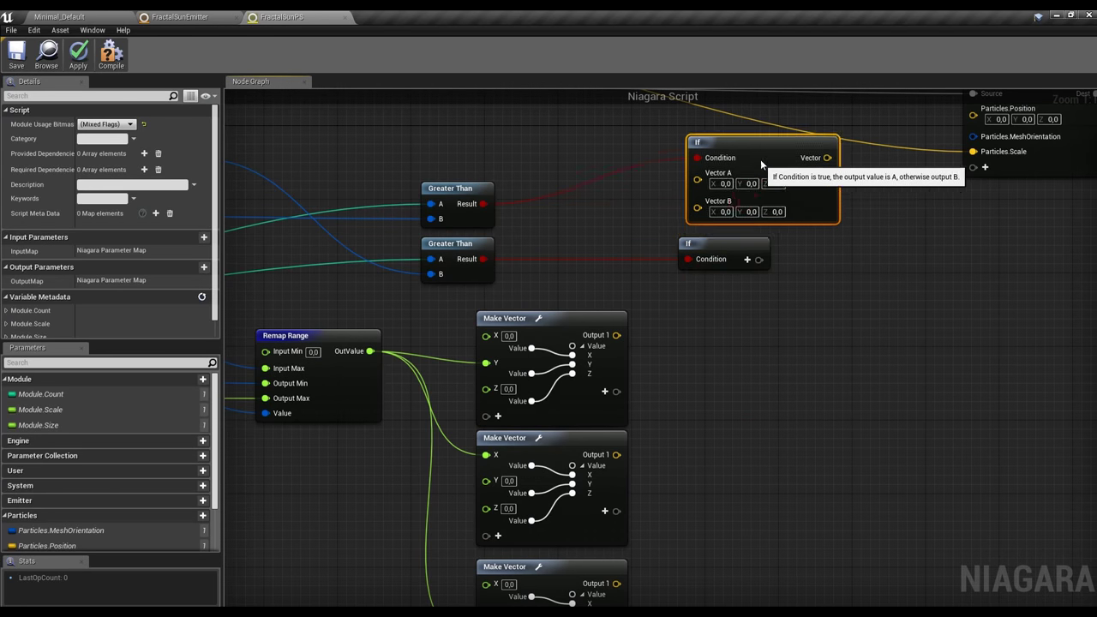
{"action": "left_click", "coordinate": [747, 258]}
{"action": "left_click", "coordinate": [756, 459]}
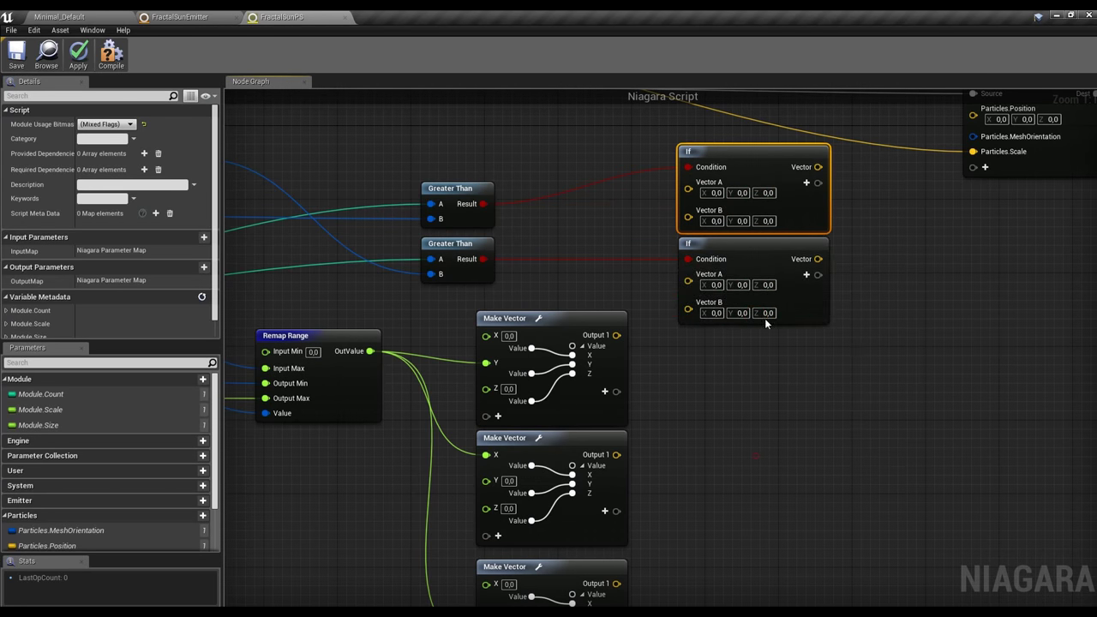
{"action": "left_click_drag", "start_coordinate": [765, 318], "coordinate": [956, 333]}
{"action": "mouse_move", "coordinate": [799, 218]}
{"action": "left_mouse_down"}
{"action": "mouse_move", "coordinate": [807, 247]}
{"action": "mouse_move", "coordinate": [921, 246]}
{"action": "left_mouse_up"}
{"action": "scroll", "coordinate": [872, 250], "scroll_direction": "down", "scroll_amount": 3}
{"action": "scroll", "coordinate": [767, 258], "scroll_direction": "up", "scroll_amount": 1}
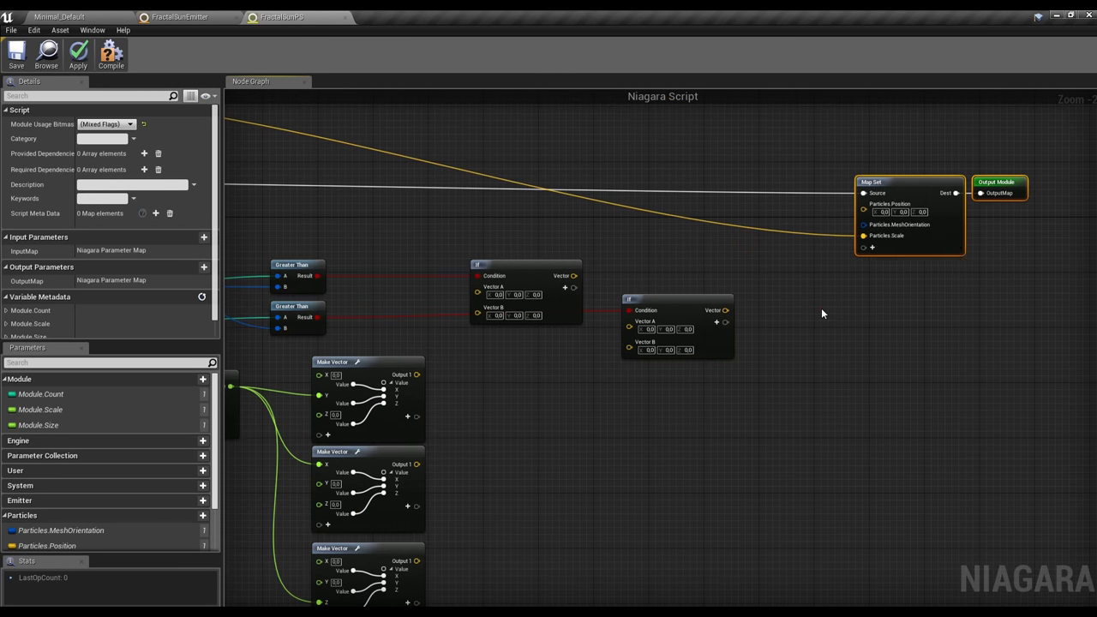
- Route the Make Vectors through the chained Ifs into Map Set's Particles.Position
{"action": "right_click_drag", "start_coordinate": [569, 443], "coordinate": [533, 367]}
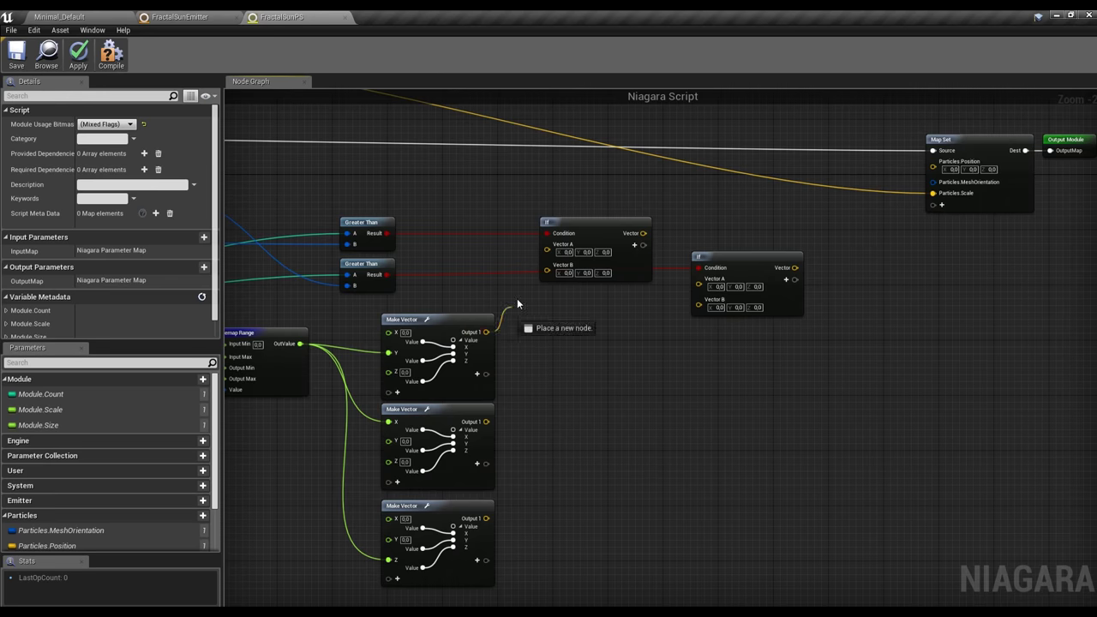
{"action": "mouse_move", "coordinate": [518, 303]}
{"action": "left_mouse_down"}
{"action": "mouse_move", "coordinate": [547, 246]}
{"action": "mouse_move", "coordinate": [486, 422]}
{"action": "left_mouse_up"}
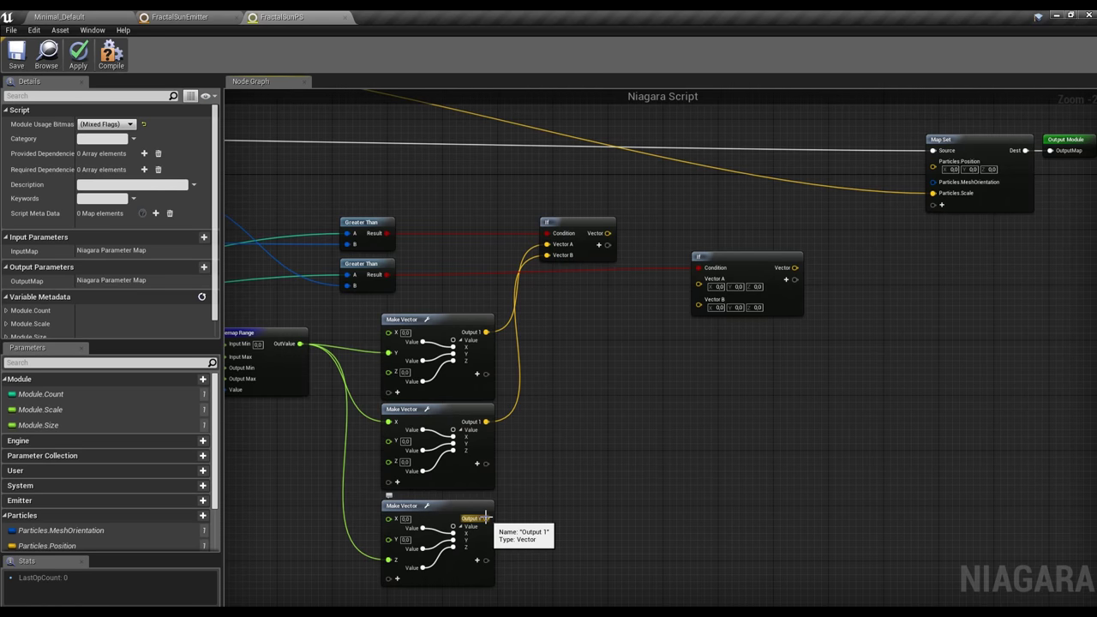
{"action": "left_click_drag", "start_coordinate": [486, 518], "coordinate": [698, 290]}
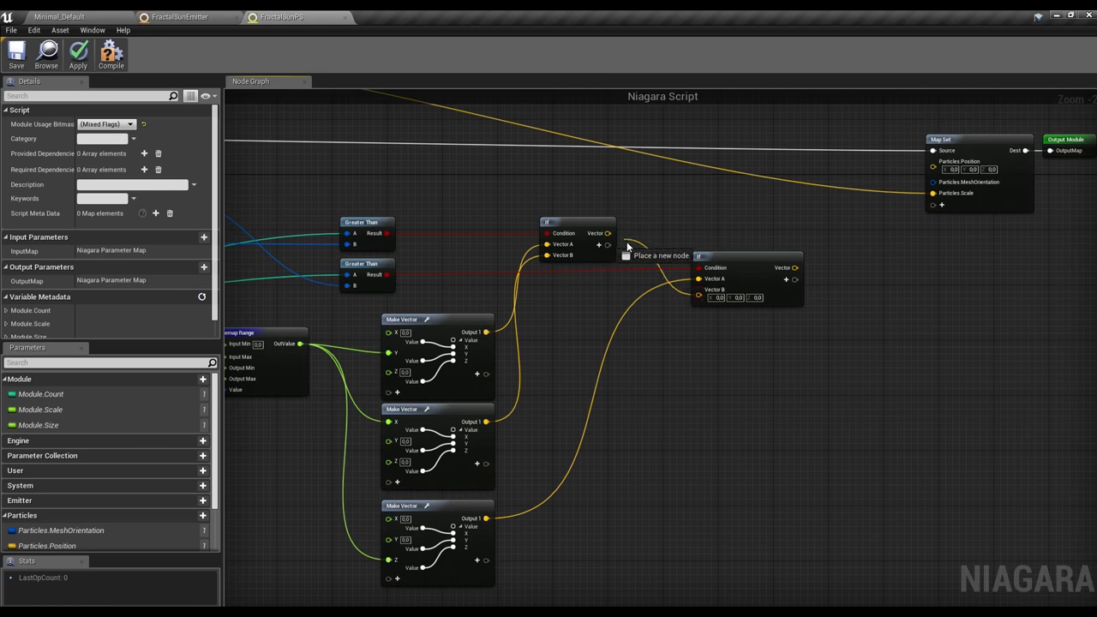
{"action": "left_click_drag", "start_coordinate": [608, 234], "coordinate": [698, 278]}
{"action": "left_click_drag", "start_coordinate": [787, 275], "coordinate": [933, 161]}
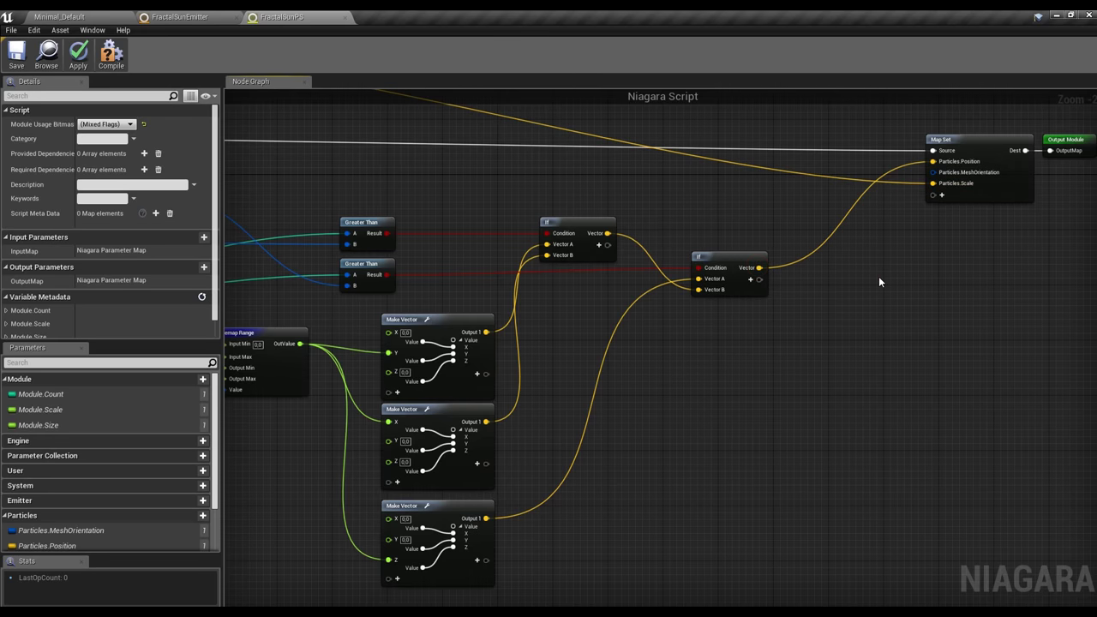
{"action": "right_click_drag", "start_coordinate": [880, 282], "coordinate": [725, 289]}
{"action": "right_click_drag", "start_coordinate": [811, 182], "coordinate": [1064, 181]}
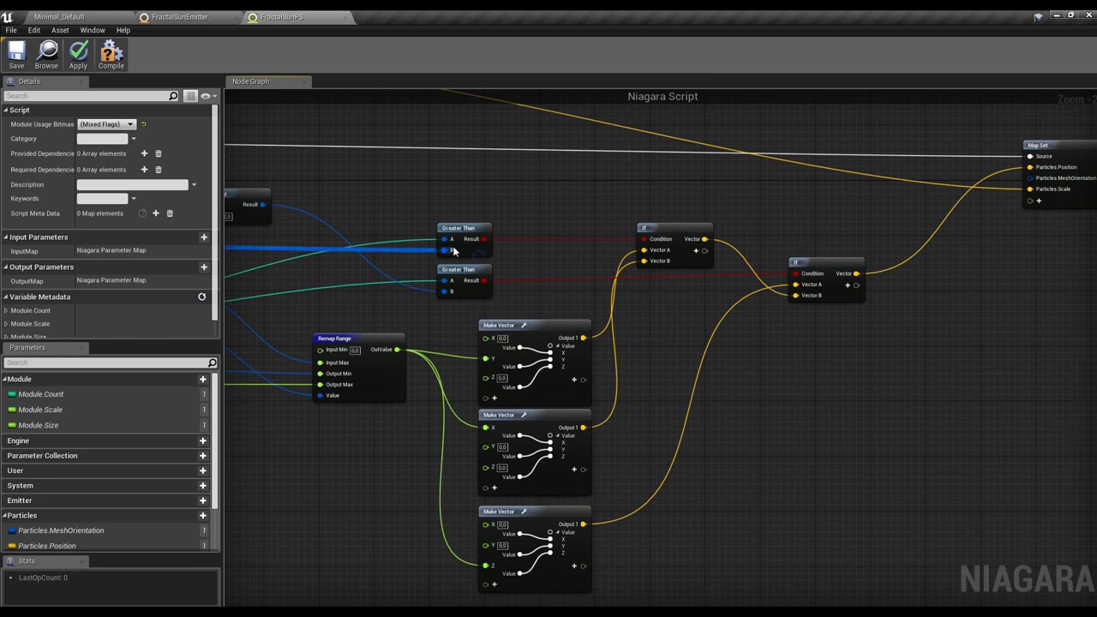
- Add a quaternion If node and duplicate it beside the first
{"action": "right_click", "coordinate": [664, 296]}
{"action": "type", "text": "if"}
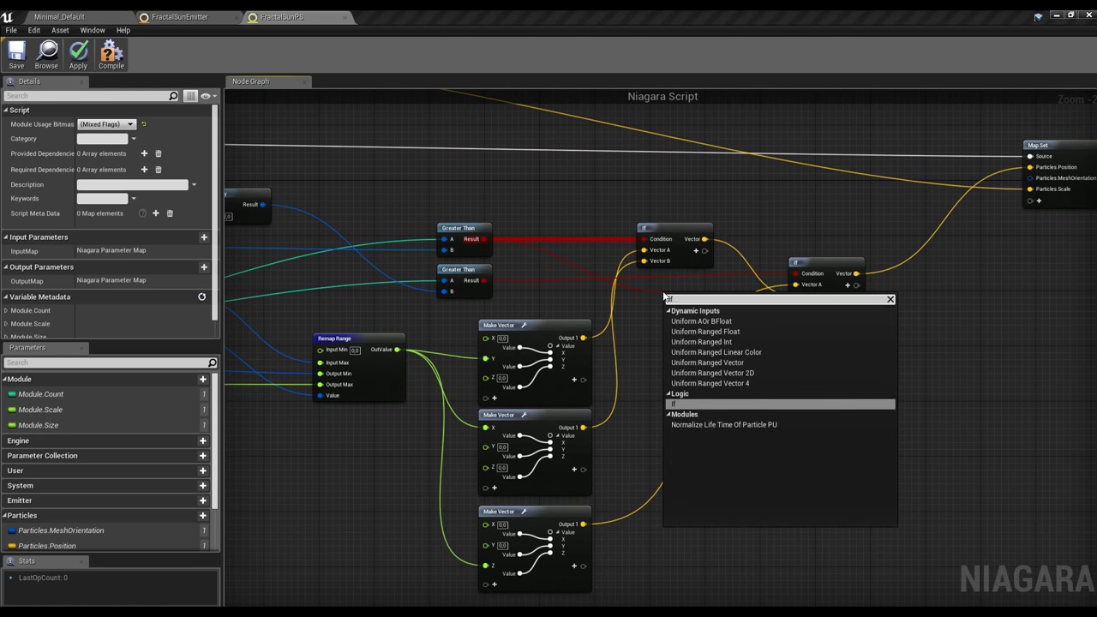
{"action": "left_click", "coordinate": [681, 399]}
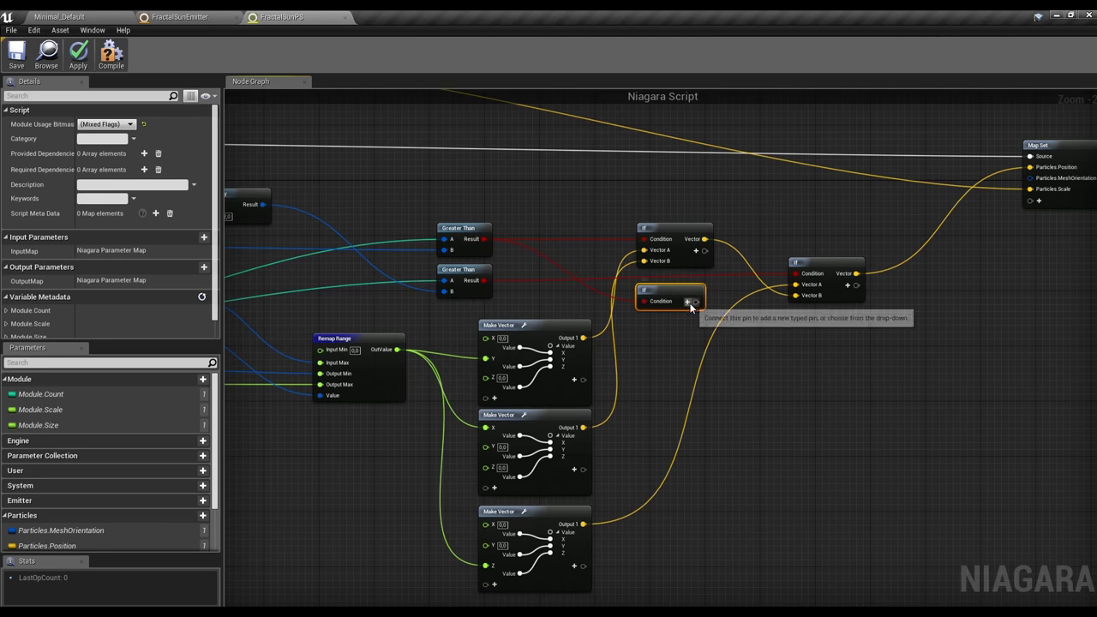
{"action": "left_click", "coordinate": [689, 302]}
{"action": "type", "text": "qu"}
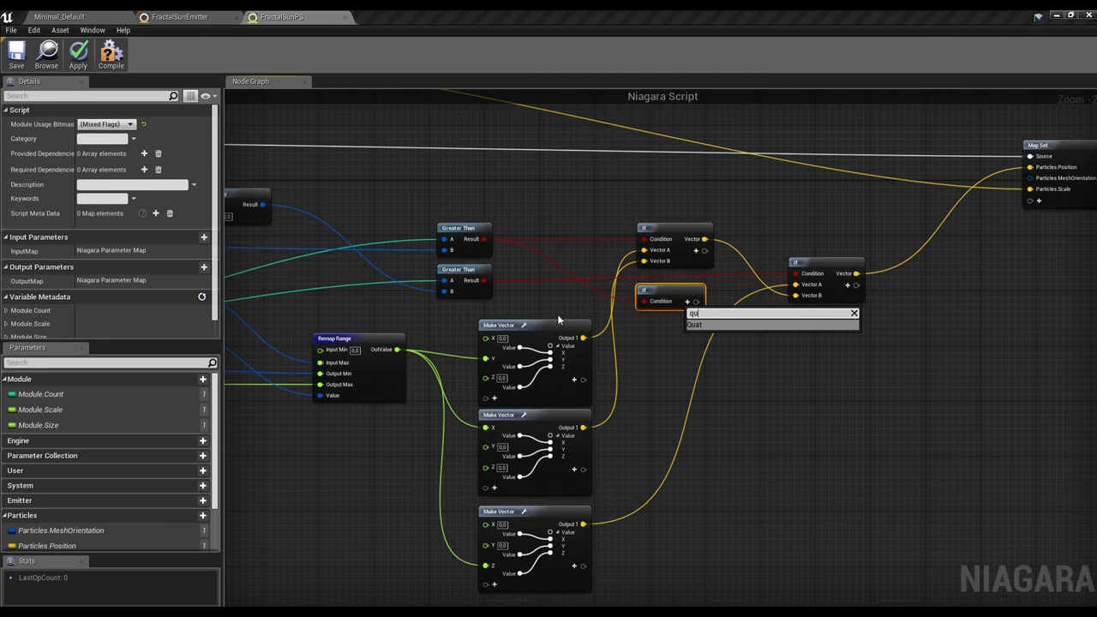
{"action": "left_click", "coordinate": [685, 324]}
{"action": "key", "text": "ctrl+w"}
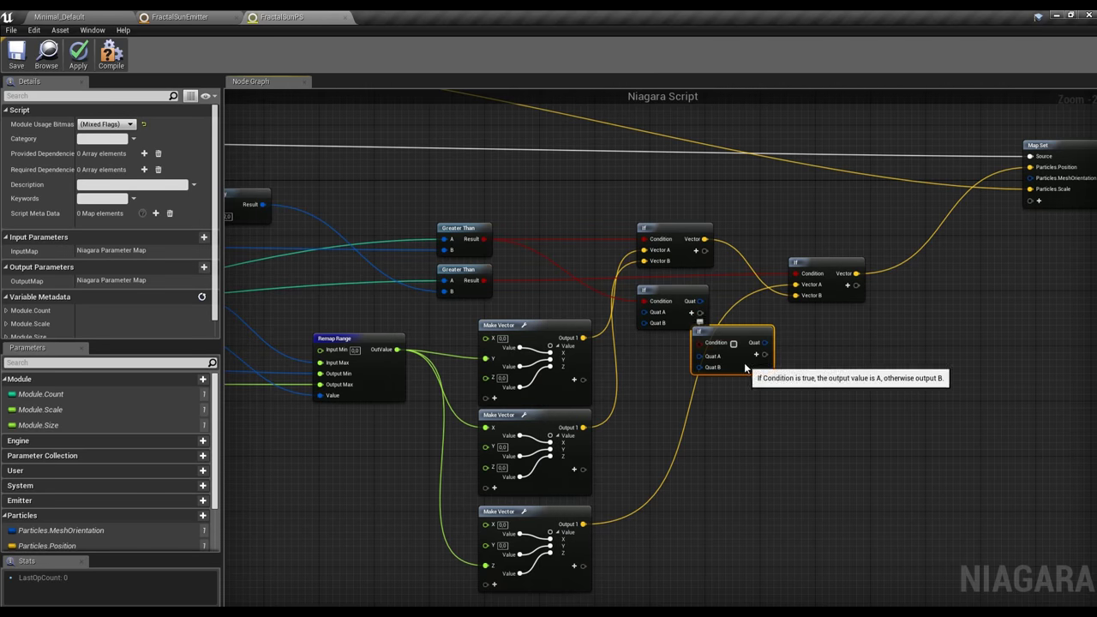
{"action": "mouse_move", "coordinate": [746, 368]}
{"action": "left_mouse_down"}
{"action": "mouse_move", "coordinate": [785, 334]}
{"action": "mouse_move", "coordinate": [699, 221]}
{"action": "left_mouse_up"}
{"action": "scroll", "coordinate": [788, 285], "scroll_direction": "down", "scroll_amount": 1}
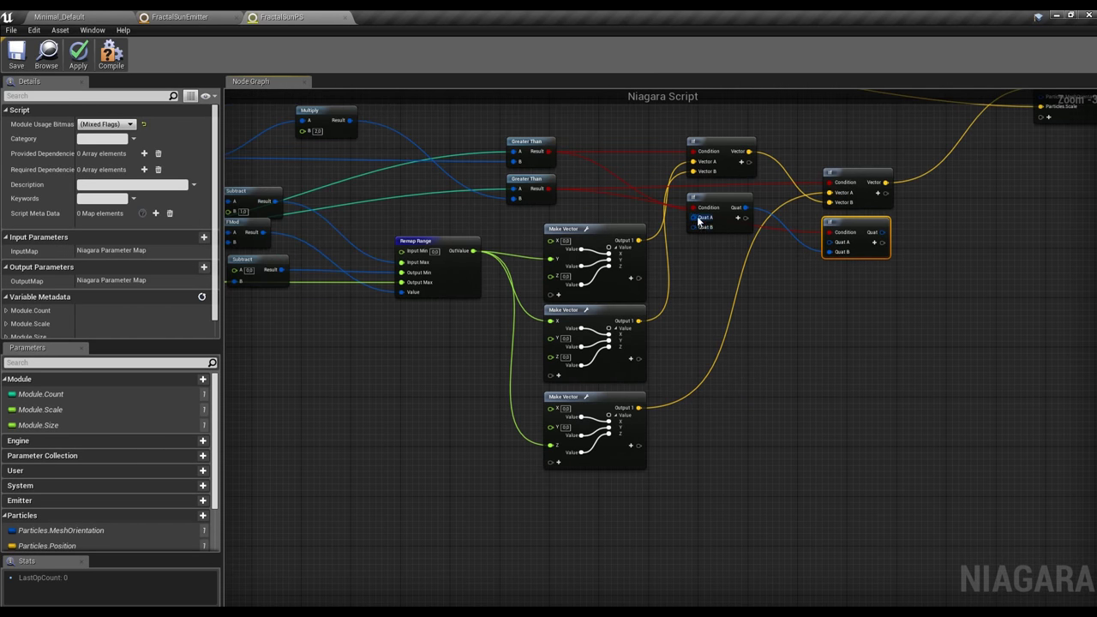
- Add Find Quat Between nodes, duplicating to get three stacked copies
{"action": "right_click", "coordinate": [601, 485]}
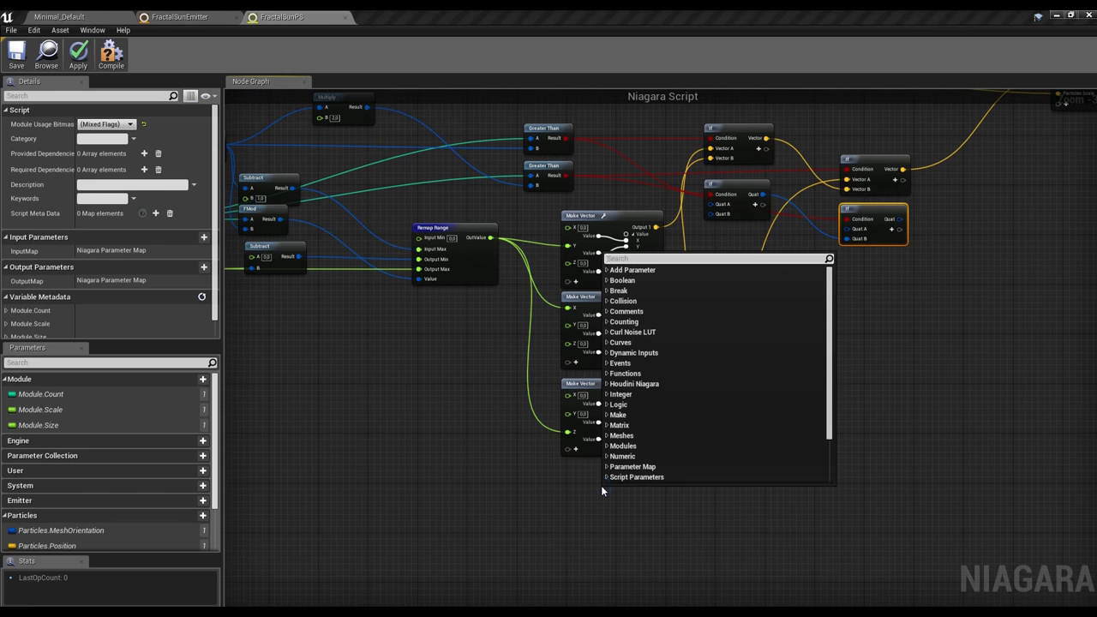
{"action": "type", "text": "quat"}
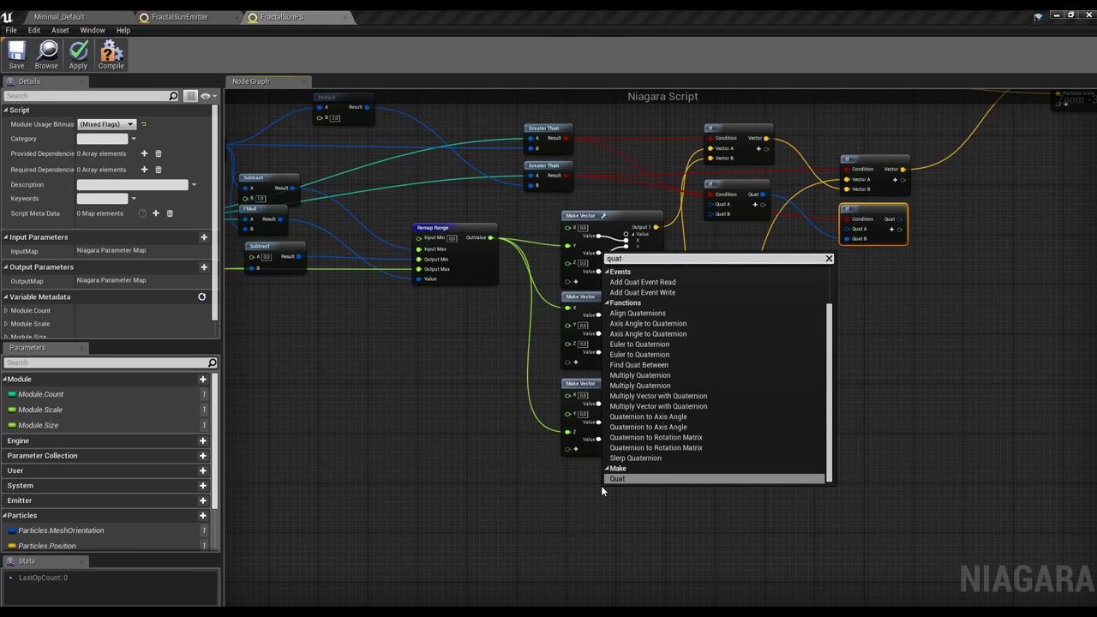
{"action": "left_click", "coordinate": [648, 365]}
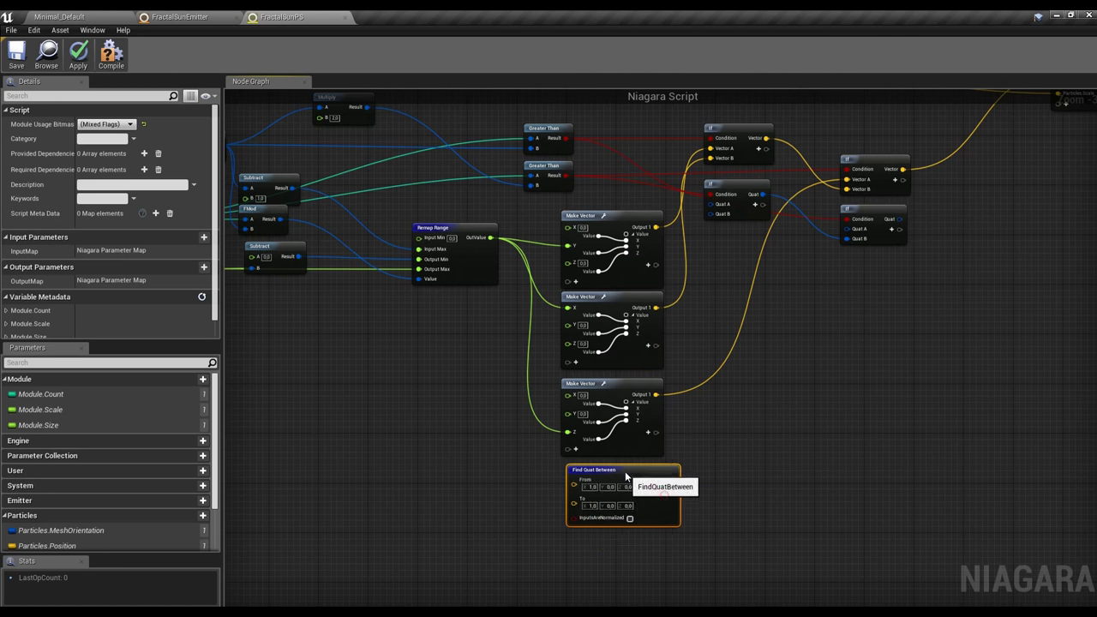
{"action": "left_click_drag", "start_coordinate": [692, 515], "coordinate": [635, 572]}
{"action": "right_click_drag", "start_coordinate": [649, 583], "coordinate": [650, 452]}
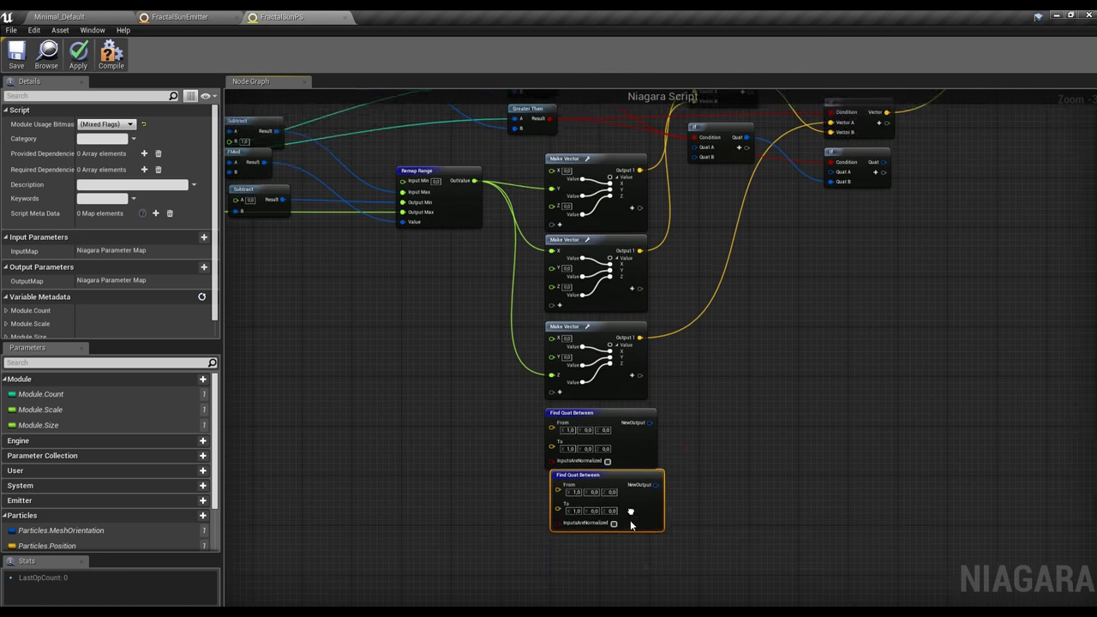
{"action": "key", "text": "ctrl+w"}
{"action": "left_click_drag", "start_coordinate": [722, 473], "coordinate": [658, 481]}
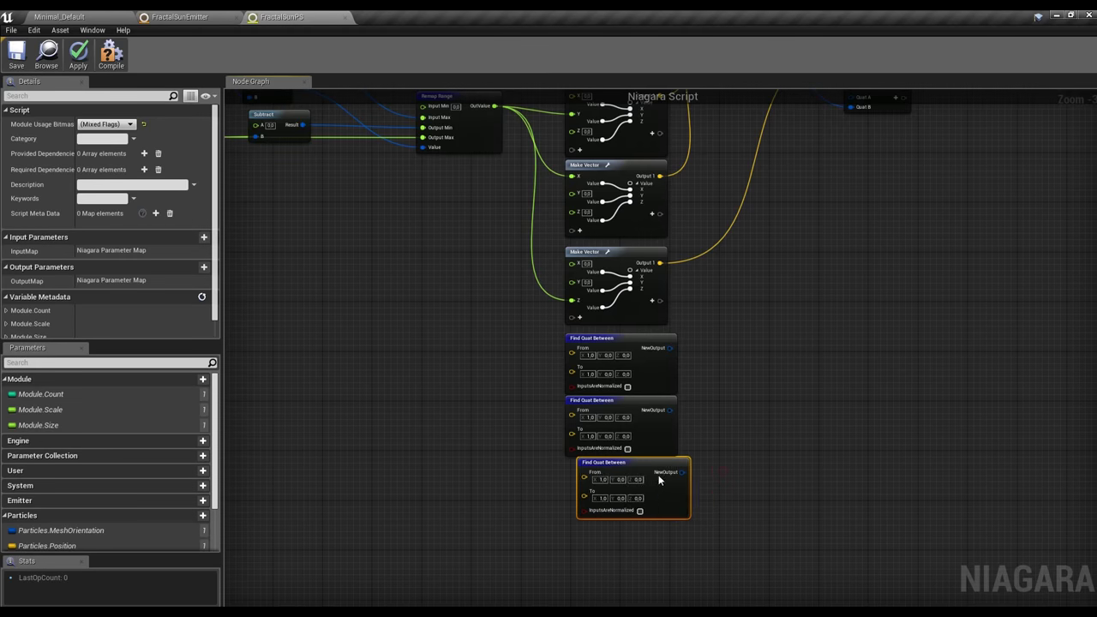
{"action": "scroll", "coordinate": [598, 374], "scroll_direction": "up", "scroll_amount": 3}
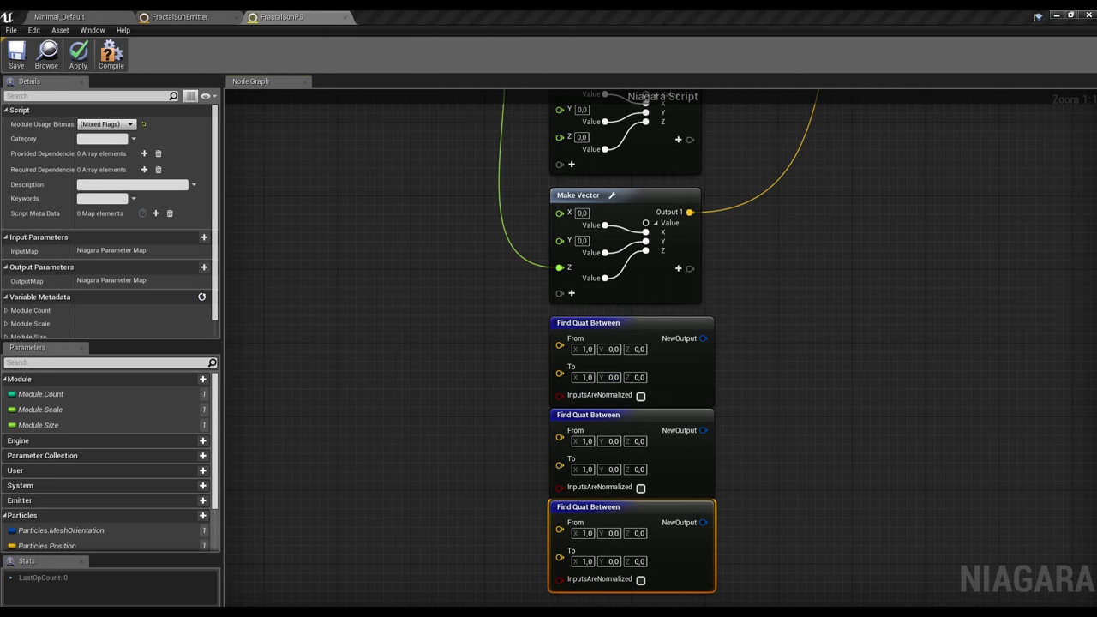
- Set the first node From 0,0,1 To 0,1,0 and enter the second node's vector values
{"action": "left_click", "coordinate": [639, 349]}
{"action": "type", "text": "1"}
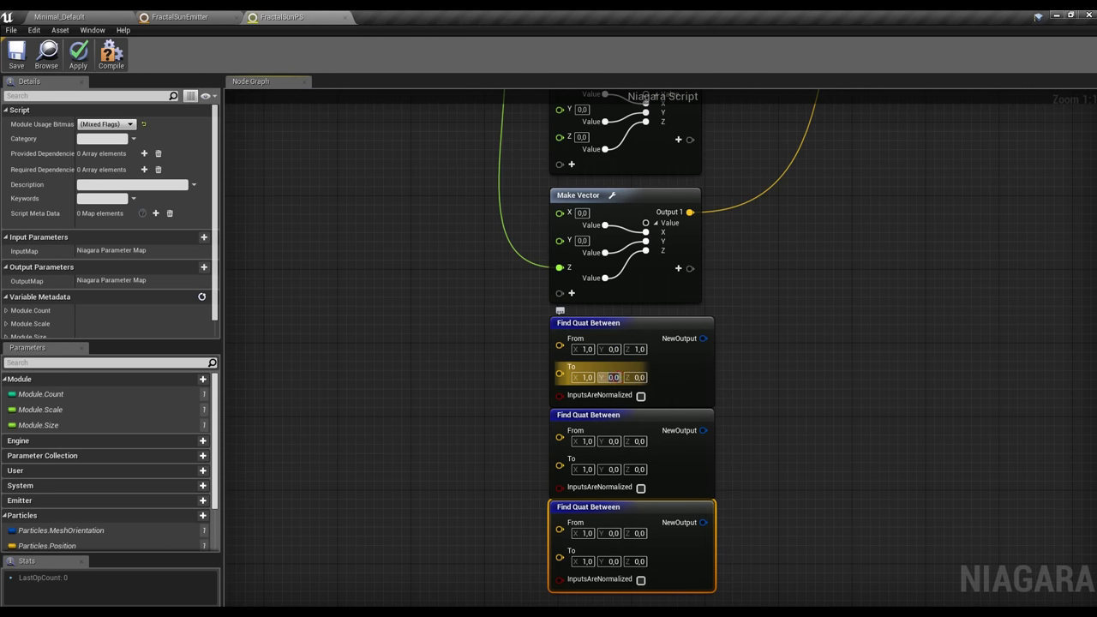
{"action": "type", "text": "1"}
{"action": "left_click", "coordinate": [587, 349]}
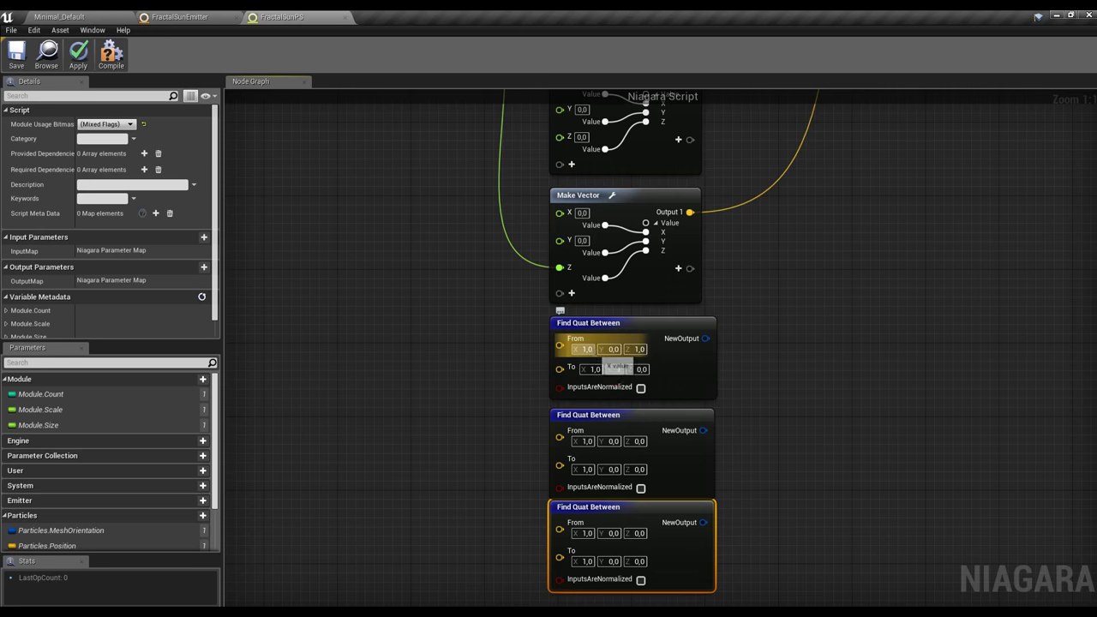
{"action": "type", "text": "0"}
{"action": "key", "text": "Return"}
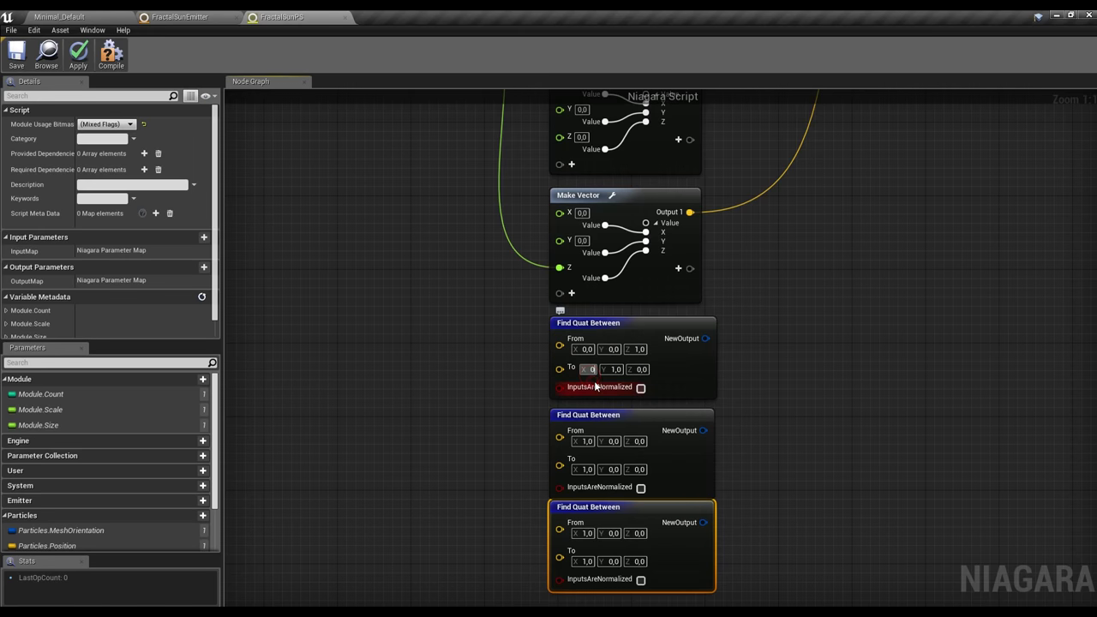
{"action": "right_click_drag", "start_coordinate": [638, 457], "coordinate": [649, 412]}
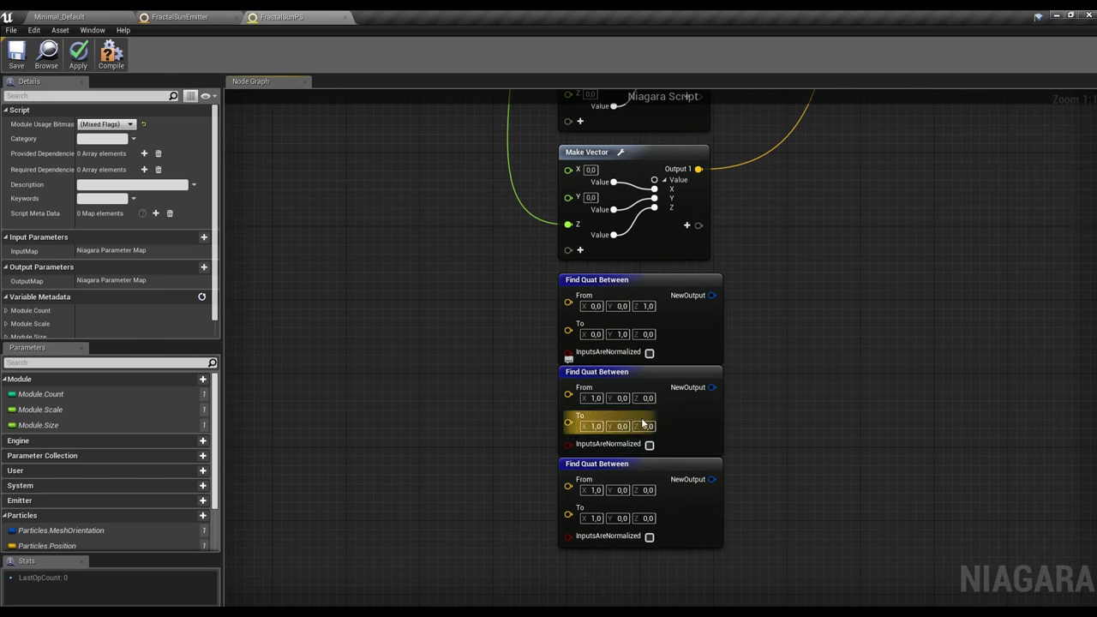
{"action": "type", "text": "1"}
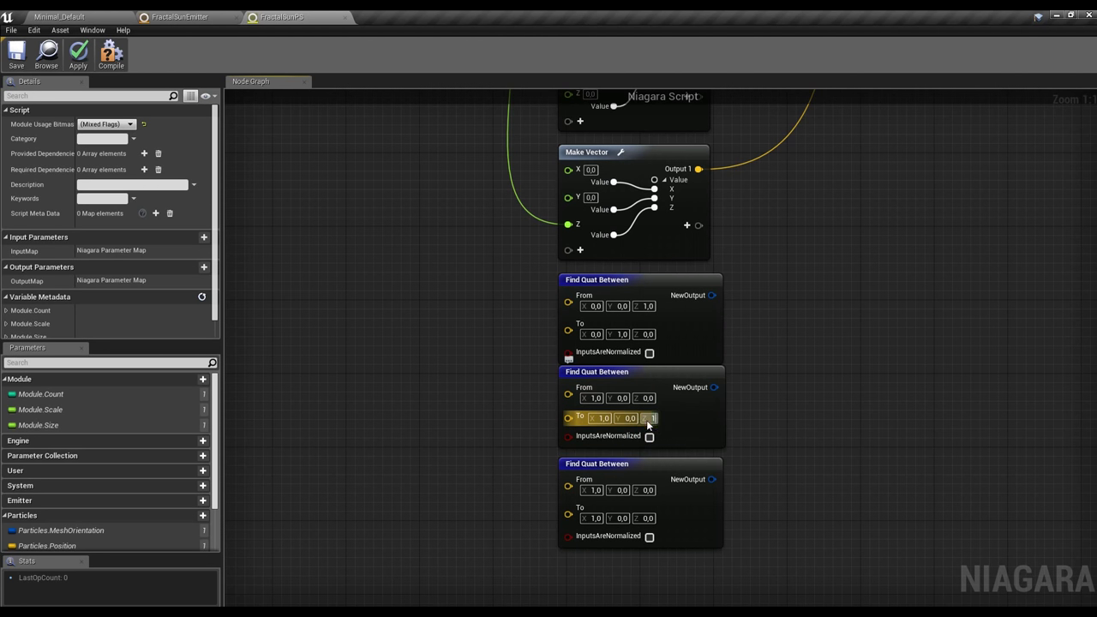
{"action": "type", "text": ",0"}
{"action": "key", "text": "Return"}
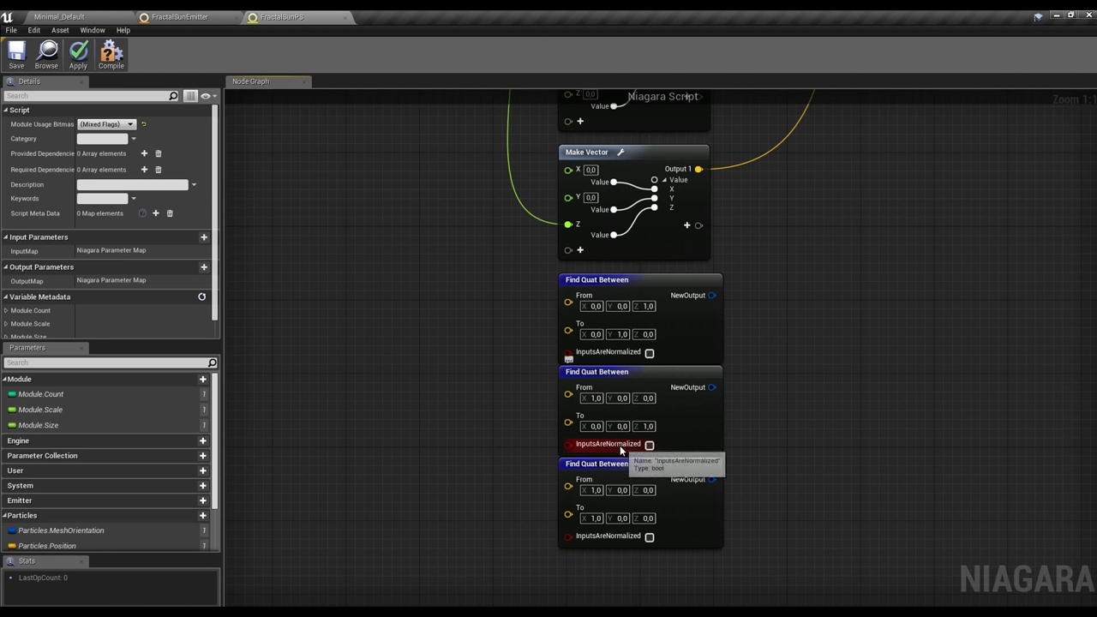
- Wire the Find Quat Between results into both quaternion If nodes, and the last If into Particles.MeshOrientation
{"action": "scroll", "coordinate": [694, 495], "scroll_direction": "down", "scroll_amount": 3}
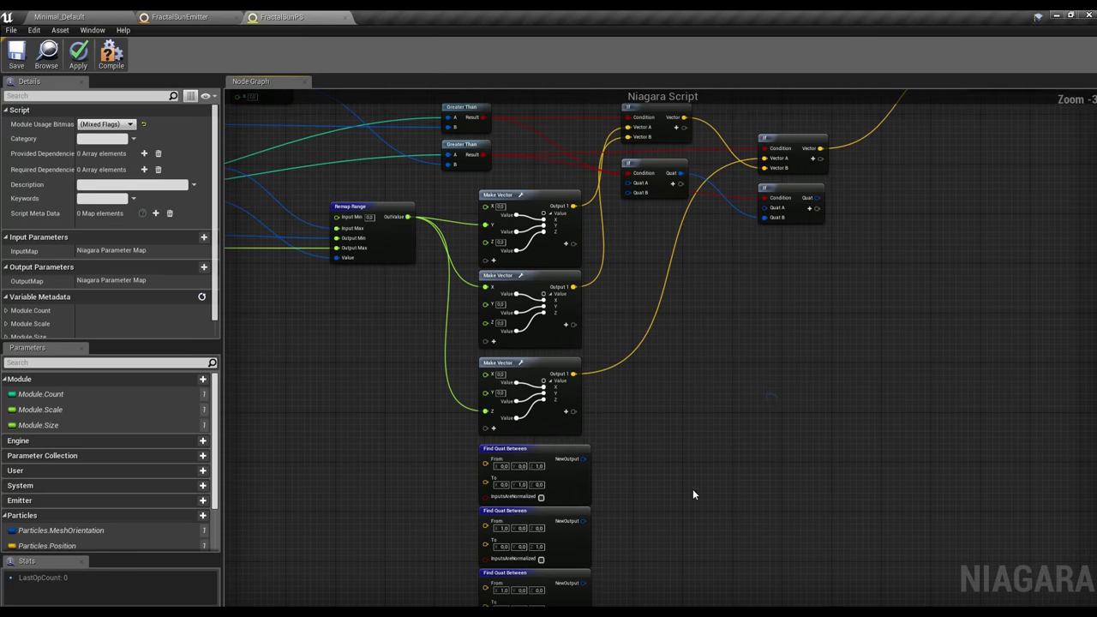
{"action": "left_click_drag", "start_coordinate": [665, 197], "coordinate": [685, 455]}
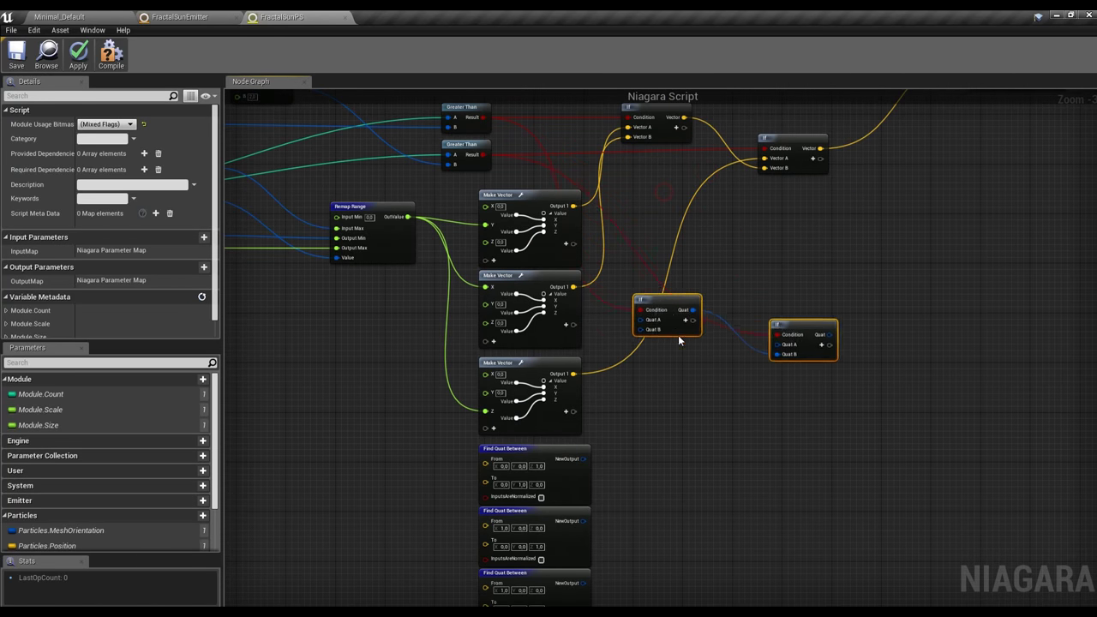
{"action": "right_click_drag", "start_coordinate": [651, 501], "coordinate": [668, 348]}
{"action": "scroll", "coordinate": [617, 291], "scroll_direction": "up", "scroll_amount": 2}
{"action": "mouse_move", "coordinate": [592, 307]}
{"action": "left_mouse_down"}
{"action": "mouse_move", "coordinate": [684, 288]}
{"action": "mouse_move", "coordinate": [605, 425]}
{"action": "left_mouse_up"}
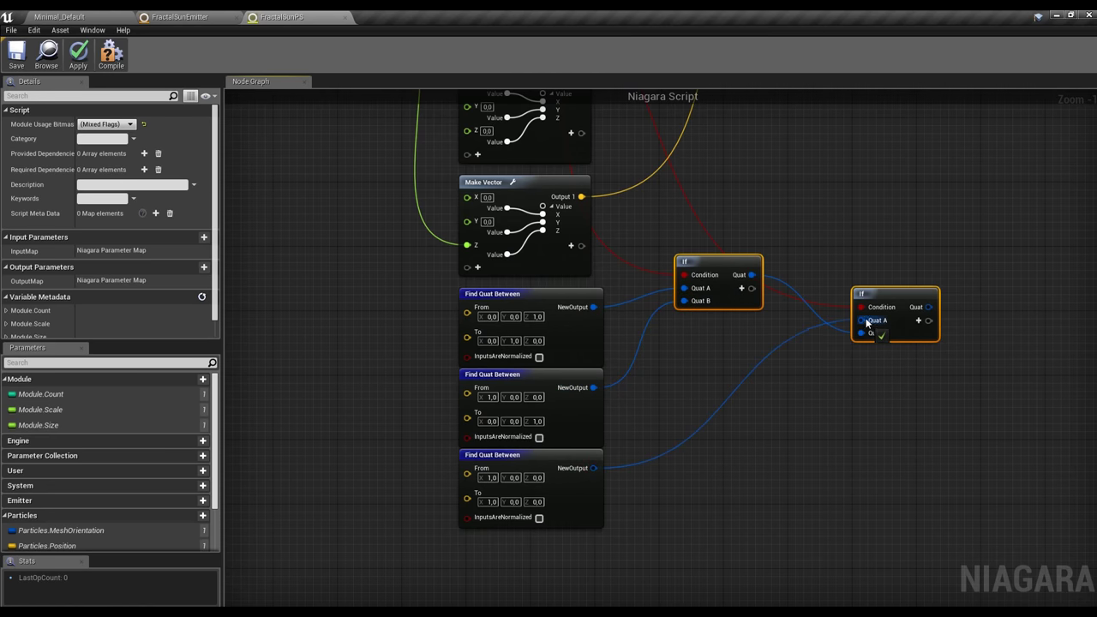
{"action": "left_click_drag", "start_coordinate": [593, 468], "coordinate": [868, 322]}
{"action": "scroll", "coordinate": [735, 355], "scroll_direction": "down", "scroll_amount": 2}
{"action": "left_click_drag", "start_coordinate": [671, 441], "coordinate": [793, 152]}
{"action": "scroll", "coordinate": [686, 343], "scroll_direction": "down", "scroll_amount": 1}
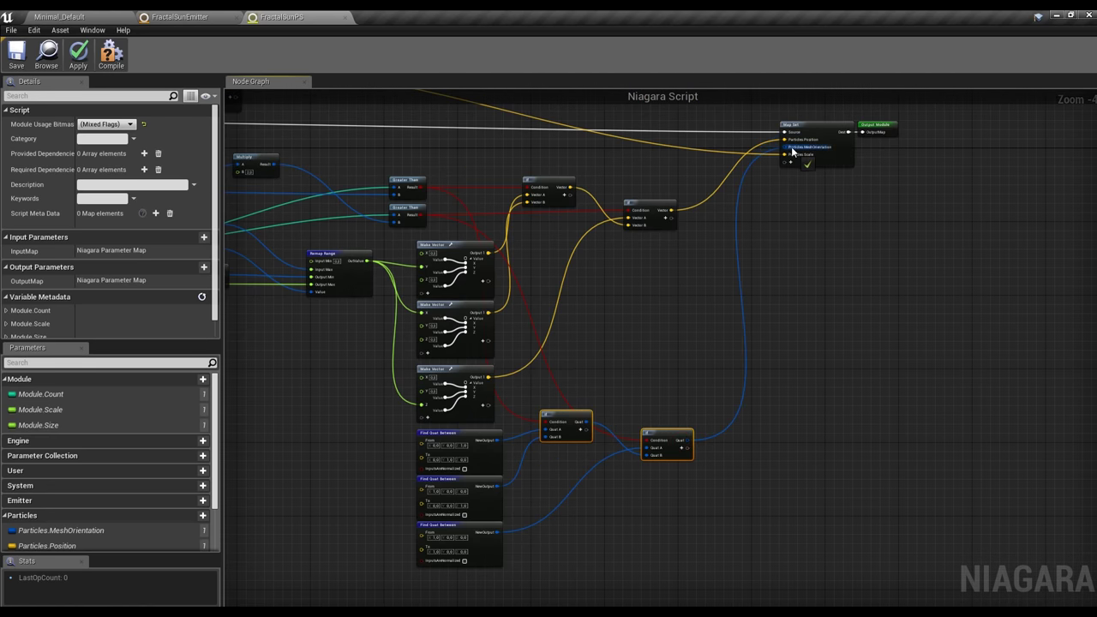
{"action": "left_click", "coordinate": [763, 171]}
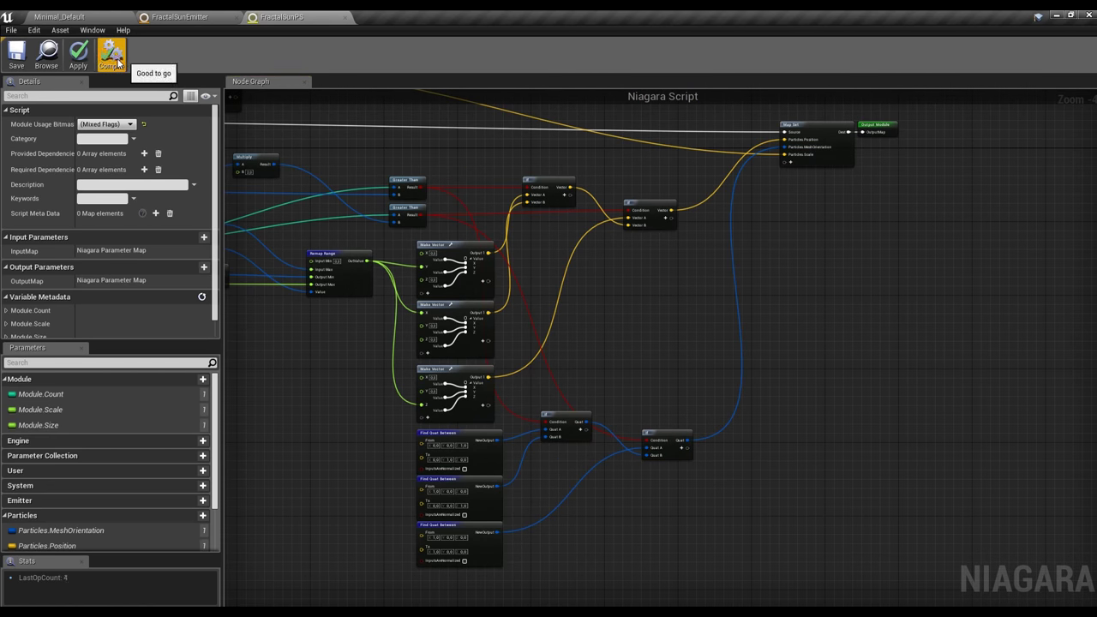
- Compile and apply the script, setting its category to FractalSun
{"action": "left_click", "coordinate": [78, 53]}
{"action": "left_click", "coordinate": [98, 139]}
{"action": "type", "text": "FractalSun"}
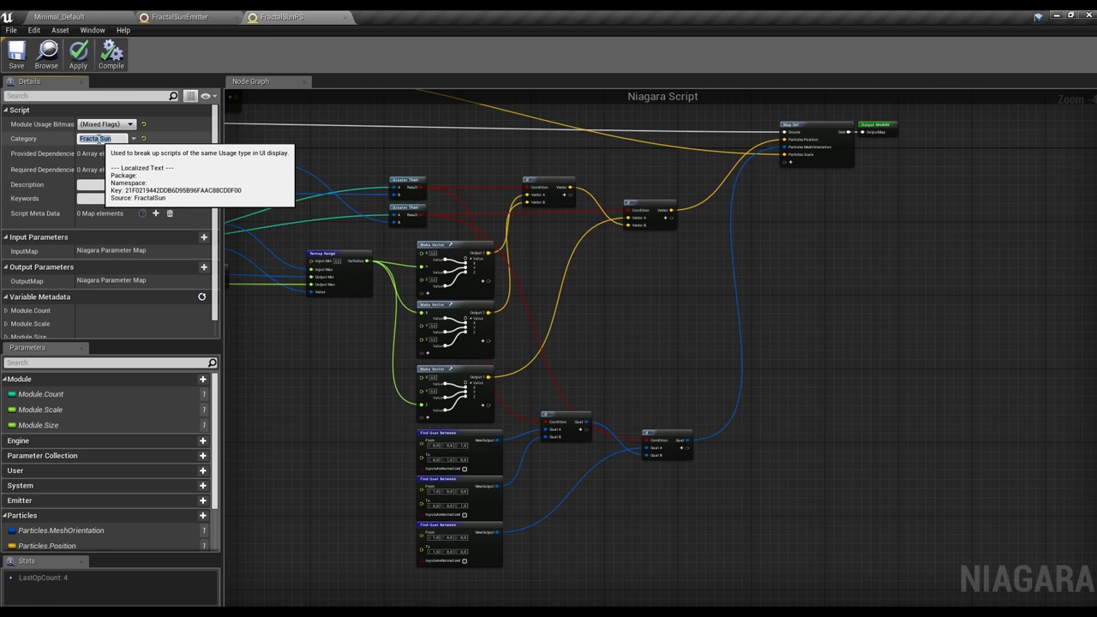
{"action": "key", "text": "Return"}
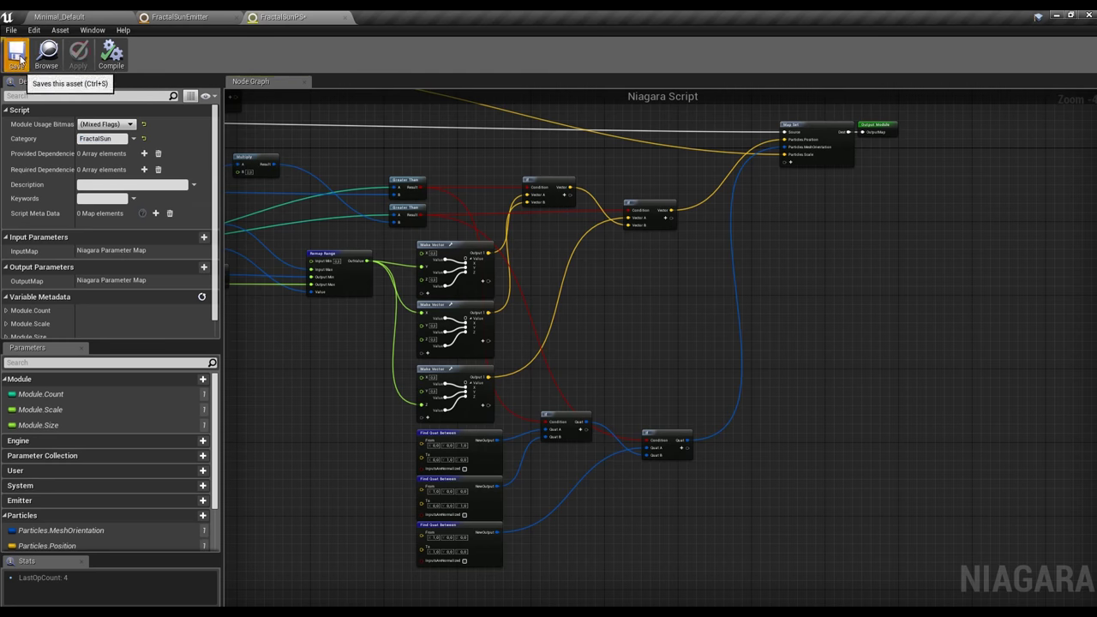
- Add the Fractal Sun PS module to Particle Spawn via a 'Fra' search and place it above Set Variables
{"action": "left_click", "coordinate": [345, 17]}
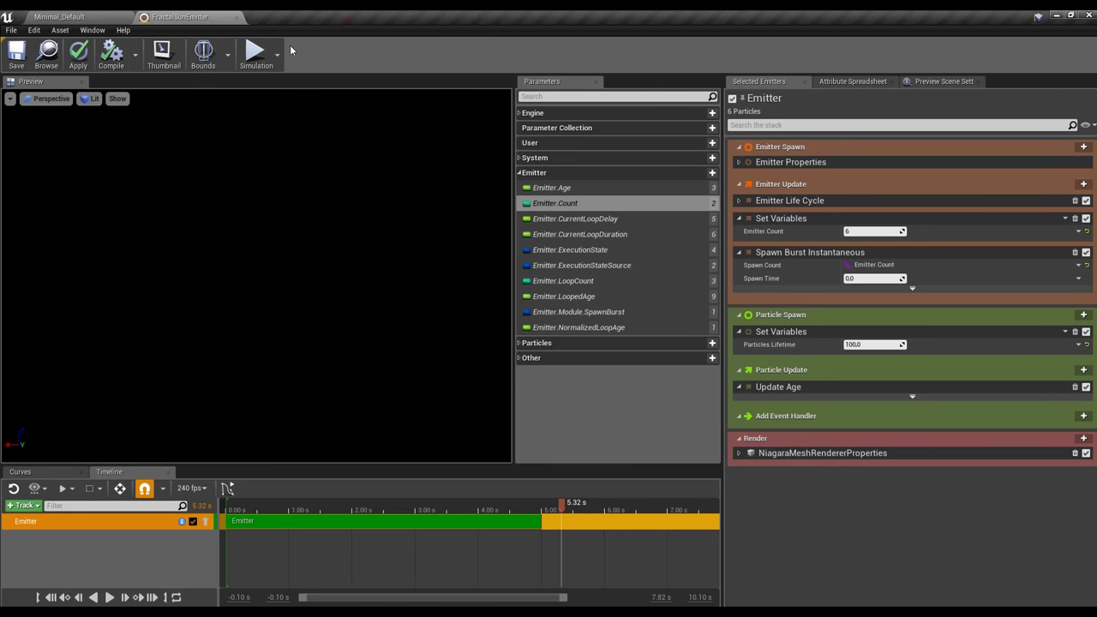
{"action": "left_click", "coordinate": [1083, 315]}
{"action": "left_click", "coordinate": [992, 328]}
{"action": "type", "text": "Fr"}
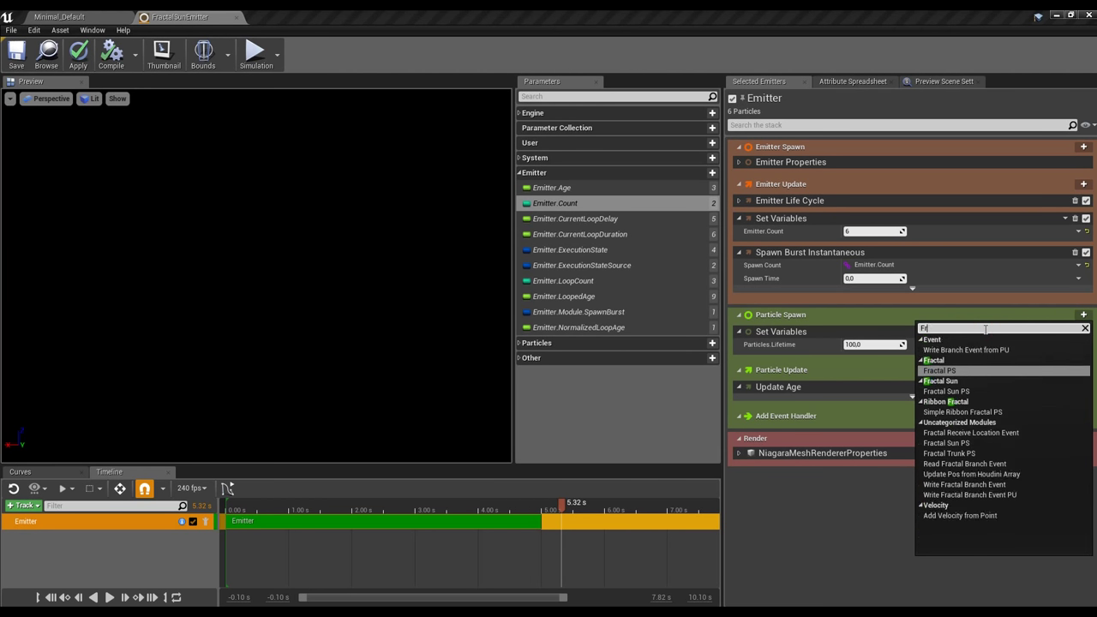
{"action": "type", "text": "a"}
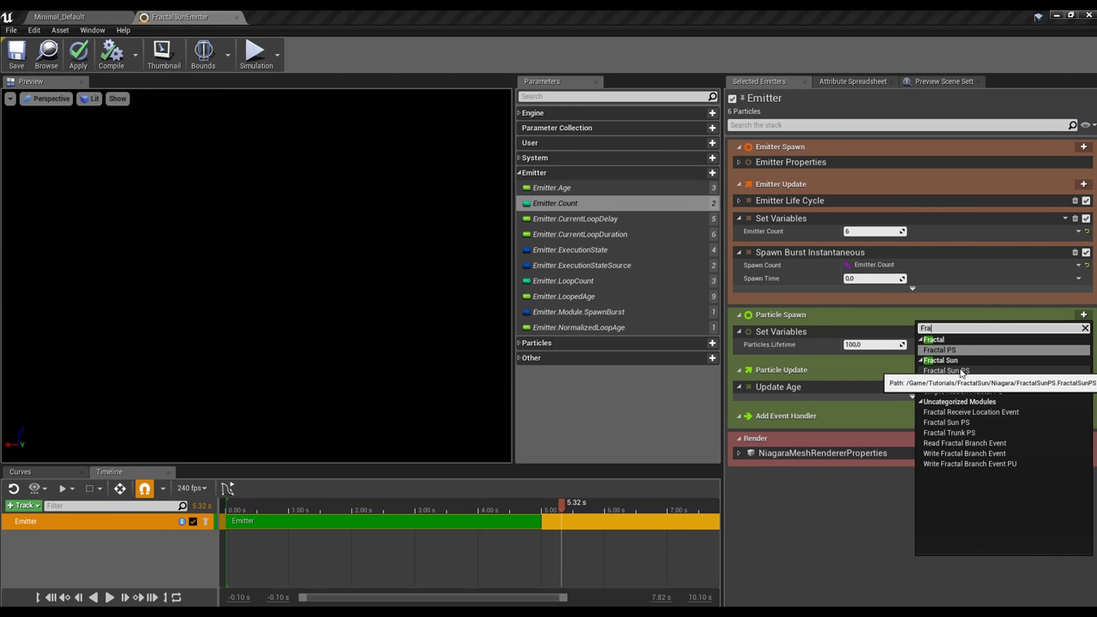
{"action": "left_click", "coordinate": [962, 371]}
{"action": "left_click_drag", "start_coordinate": [788, 370], "coordinate": [792, 326]}
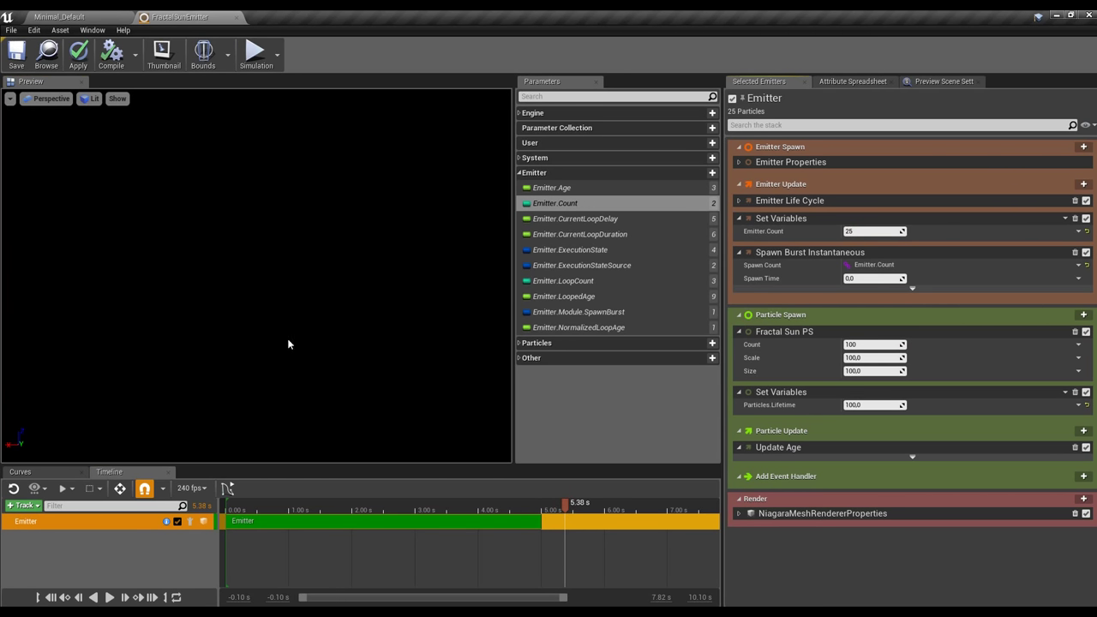
- Bind Emitter.Count to the Fractal Sun PS count and set the emitter count to 37
{"action": "left_click", "coordinate": [738, 513]}
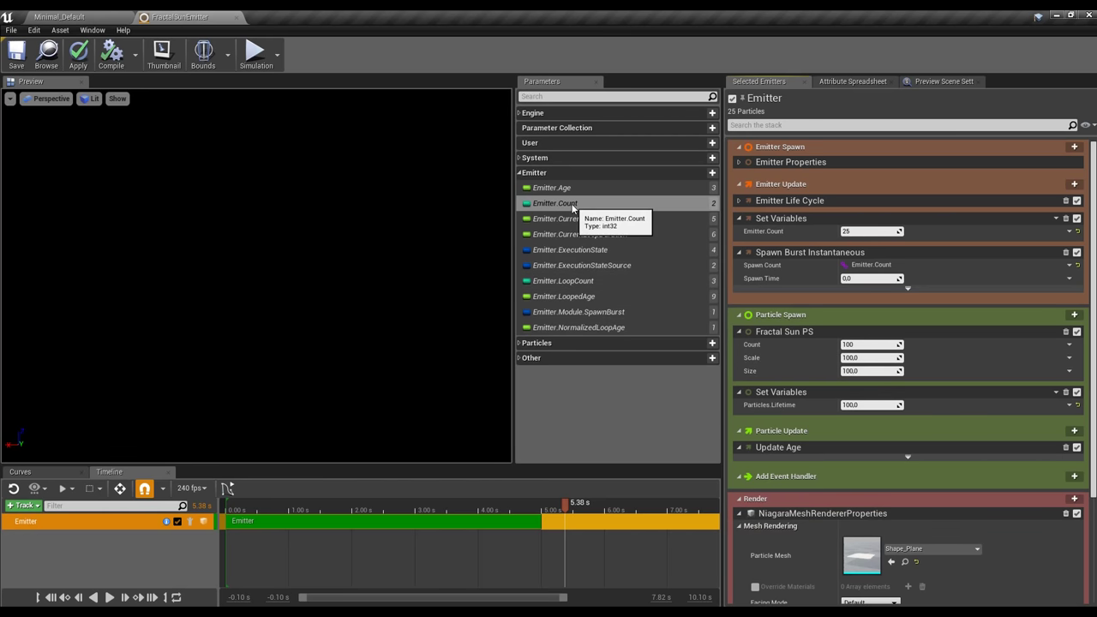
{"action": "mouse_move", "coordinate": [635, 204]}
{"action": "left_mouse_down"}
{"action": "mouse_move", "coordinate": [715, 221]}
{"action": "mouse_move", "coordinate": [868, 344]}
{"action": "left_mouse_up"}
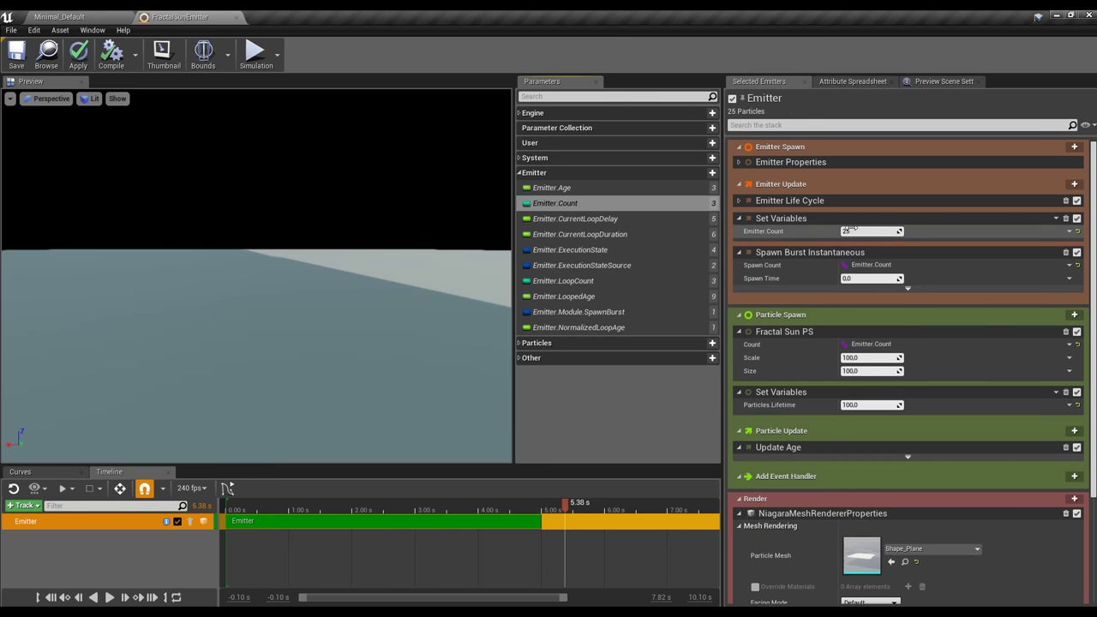
{"action": "left_click_drag", "start_coordinate": [906, 232], "coordinate": [883, 232]}
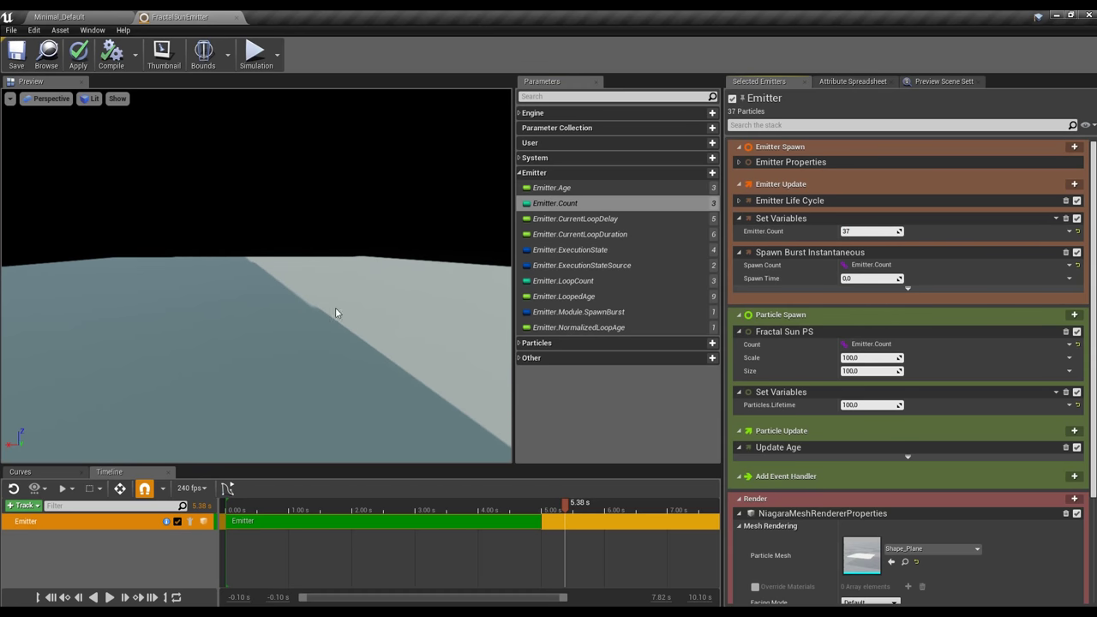
- Tune Fractal Sun PS to Scale 2.620481 and Size 109.60408, apply, and return to Minimal_Default
{"action": "mouse_move", "coordinate": [894, 357]}
{"action": "left_mouse_down"}
{"action": "mouse_move", "coordinate": [866, 357]}
{"action": "mouse_move", "coordinate": [886, 366]}
{"action": "mouse_move", "coordinate": [243, 283]}
{"action": "left_mouse_up"}
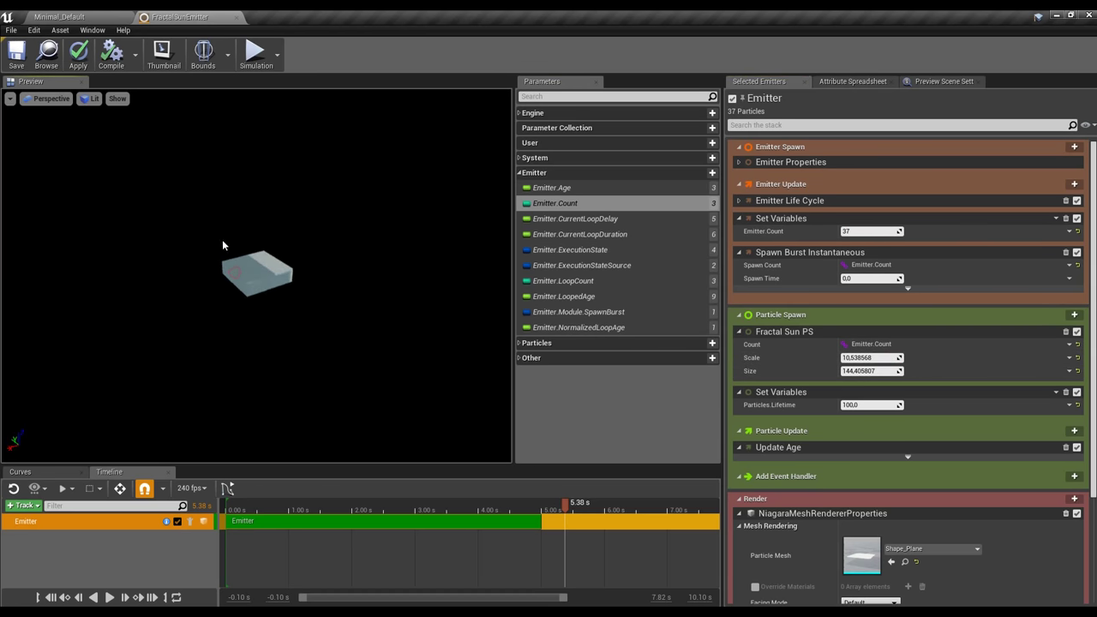
{"action": "scroll", "coordinate": [241, 271], "scroll_direction": "up", "scroll_amount": 2}
{"action": "scroll", "coordinate": [249, 269], "scroll_direction": "up", "scroll_amount": 3}
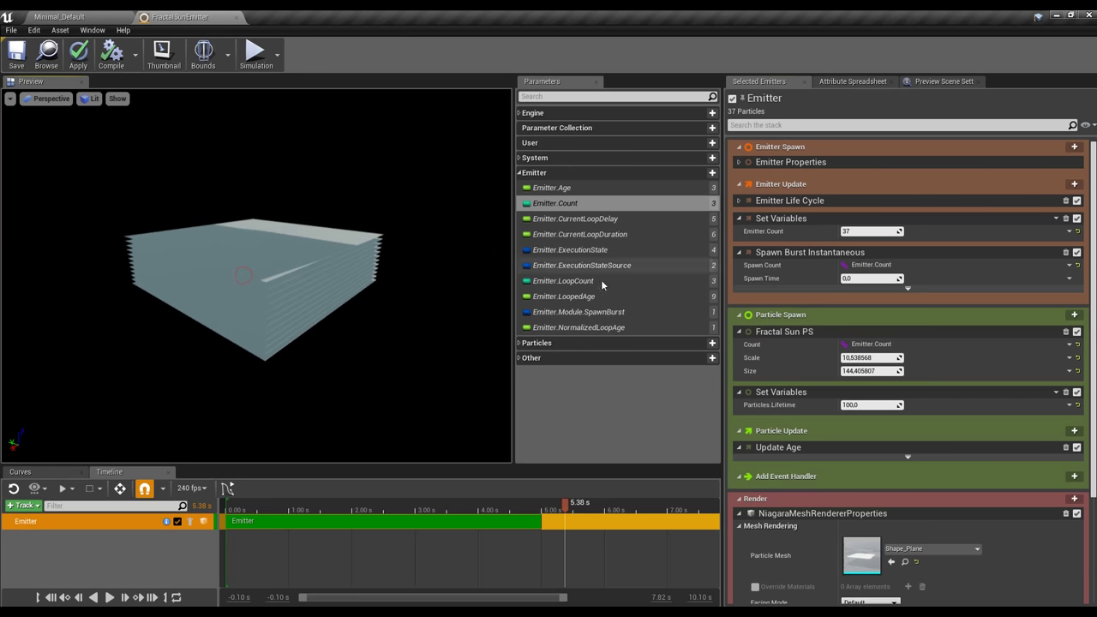
{"action": "mouse_move", "coordinate": [871, 357]}
{"action": "left_mouse_down"}
{"action": "mouse_move", "coordinate": [861, 359]}
{"action": "mouse_move", "coordinate": [894, 371]}
{"action": "left_mouse_up"}
{"action": "left_click", "coordinate": [382, 310]}
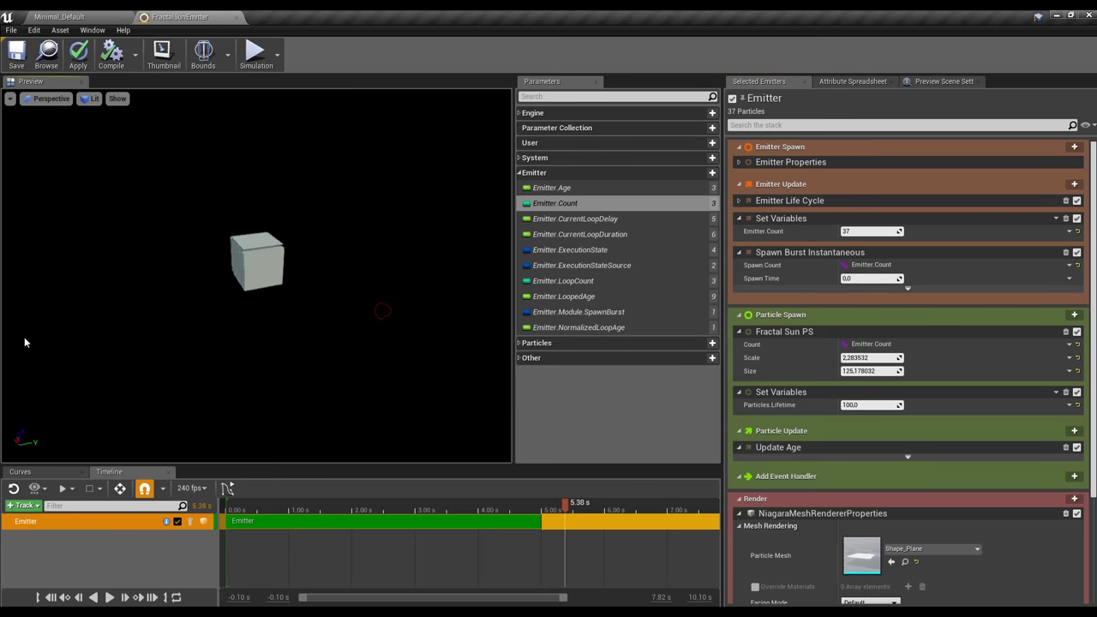
{"action": "scroll", "coordinate": [324, 279], "scroll_direction": "up", "scroll_amount": 5}
{"action": "left_click_drag", "start_coordinate": [294, 182], "coordinate": [296, 196]}
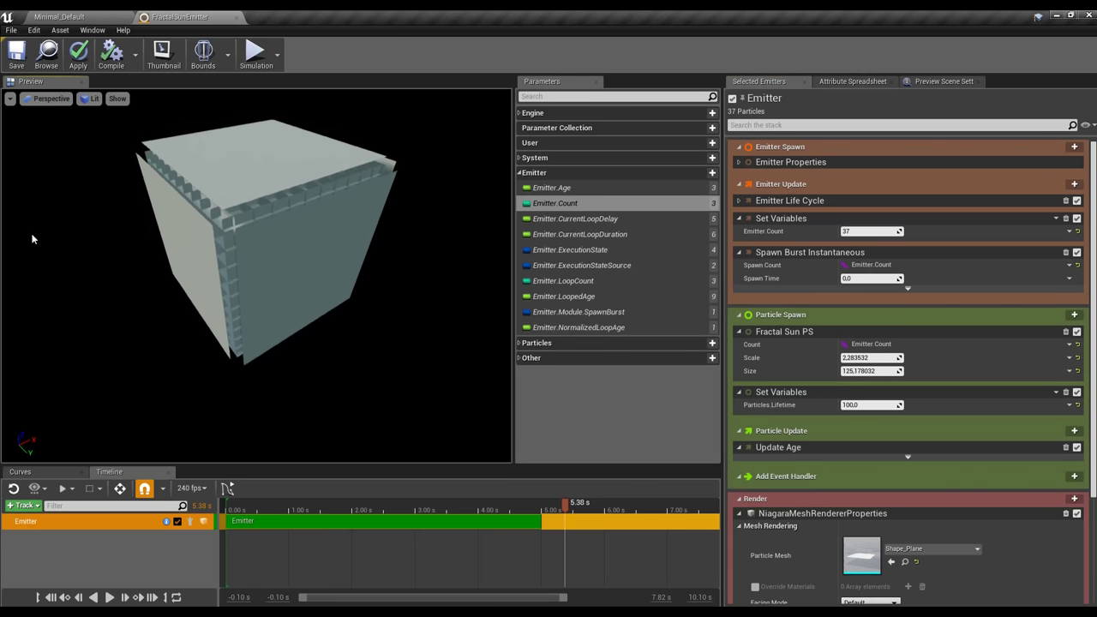
{"action": "mouse_move", "coordinate": [870, 358]}
{"action": "left_mouse_down"}
{"action": "mouse_move", "coordinate": [780, 341]}
{"action": "mouse_move", "coordinate": [897, 372]}
{"action": "mouse_move", "coordinate": [858, 367]}
{"action": "mouse_move", "coordinate": [891, 359]}
{"action": "left_mouse_up"}
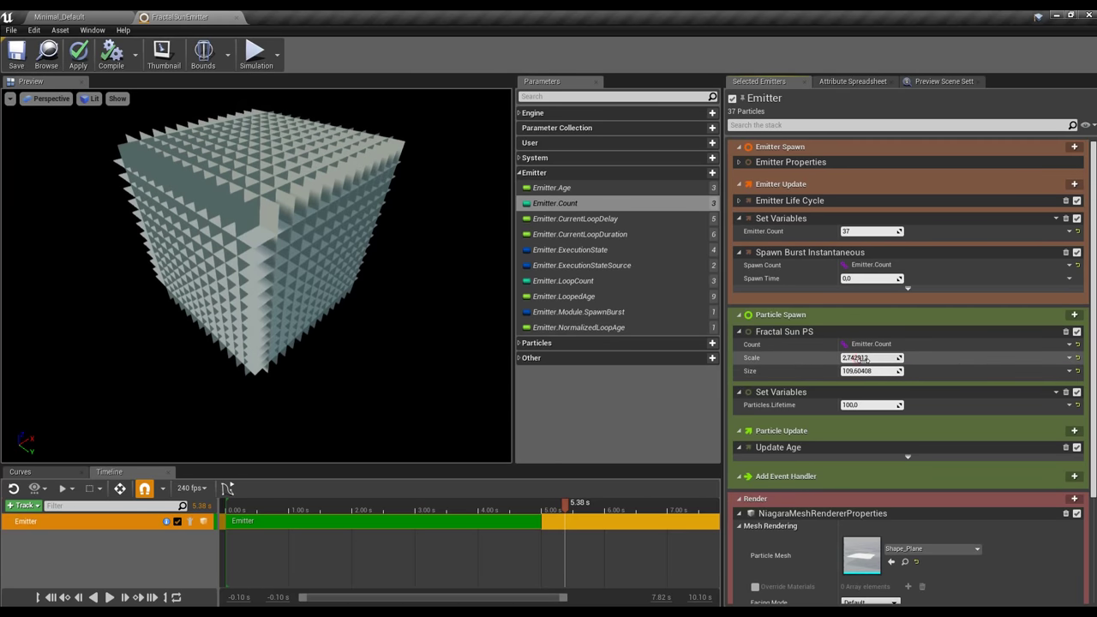
{"action": "left_click", "coordinate": [85, 58]}
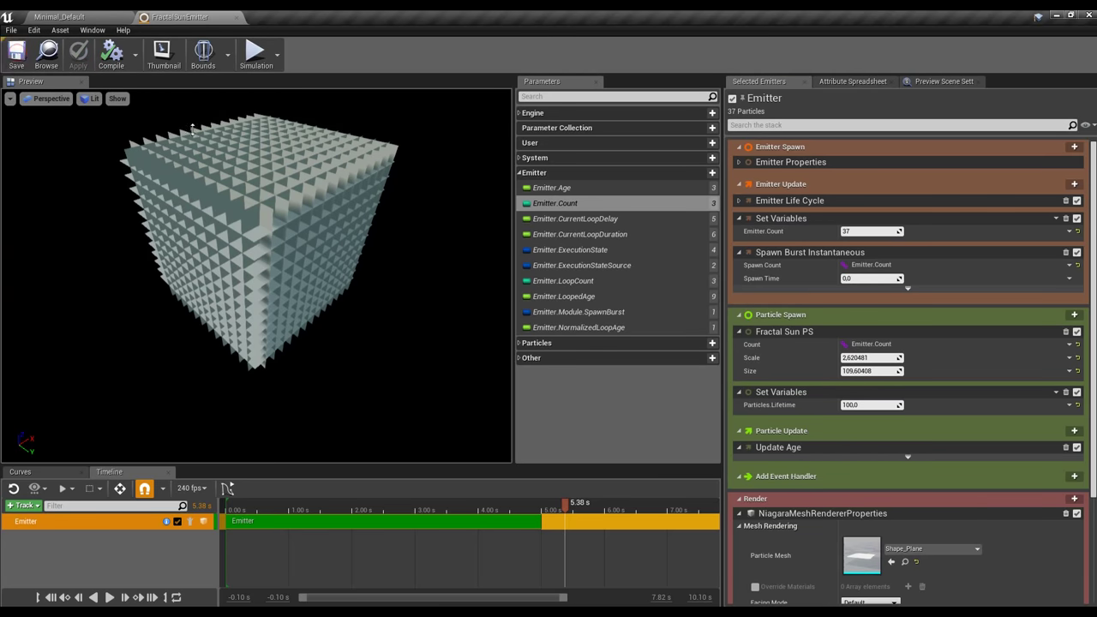
{"action": "left_click", "coordinate": [95, 16]}
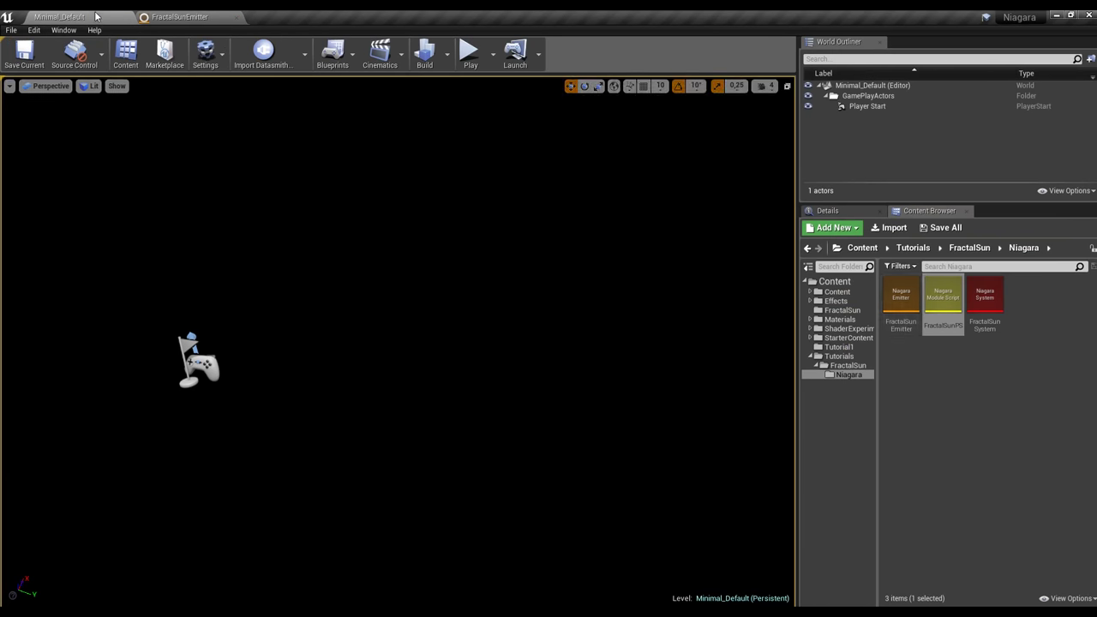
- Open FractalSunMaterial, set Blend Mode Translucent, Shading Model Unlit, two-sided, then apply and save
{"action": "left_click", "coordinate": [969, 248]}
{"action": "left_click", "coordinate": [987, 300]}
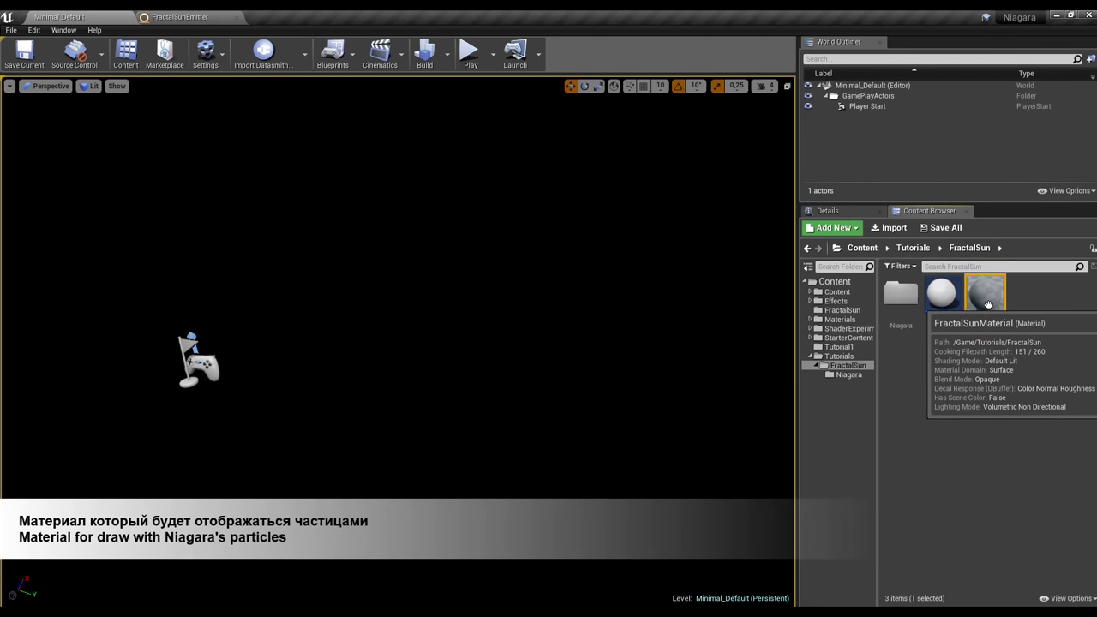
{"action": "double_click", "coordinate": [988, 300]}
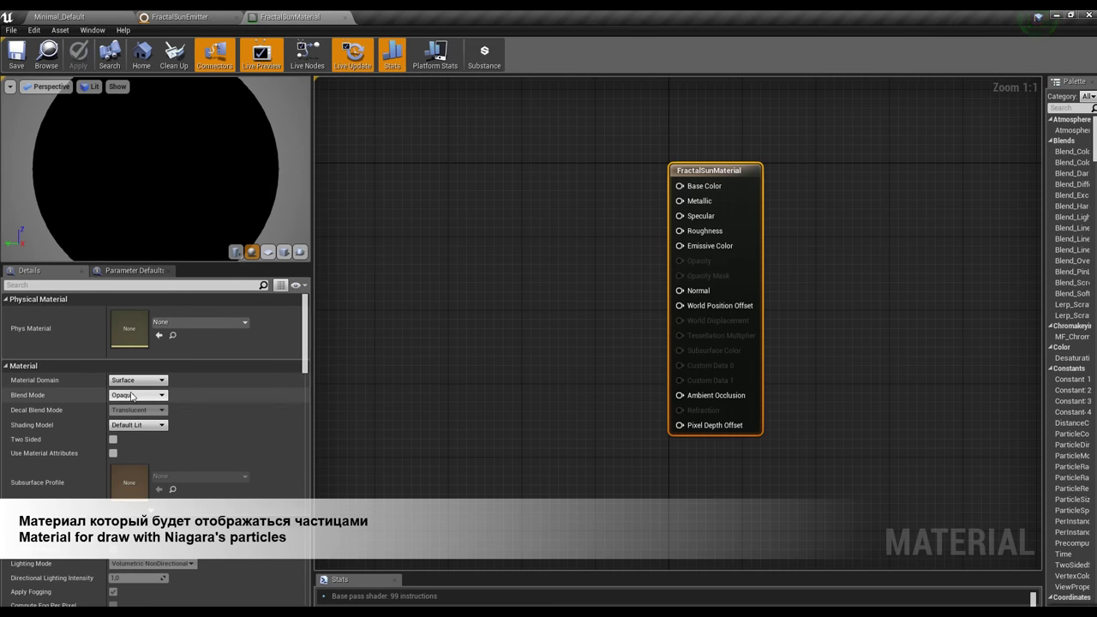
{"action": "left_click", "coordinate": [135, 395]}
{"action": "left_click", "coordinate": [139, 420]}
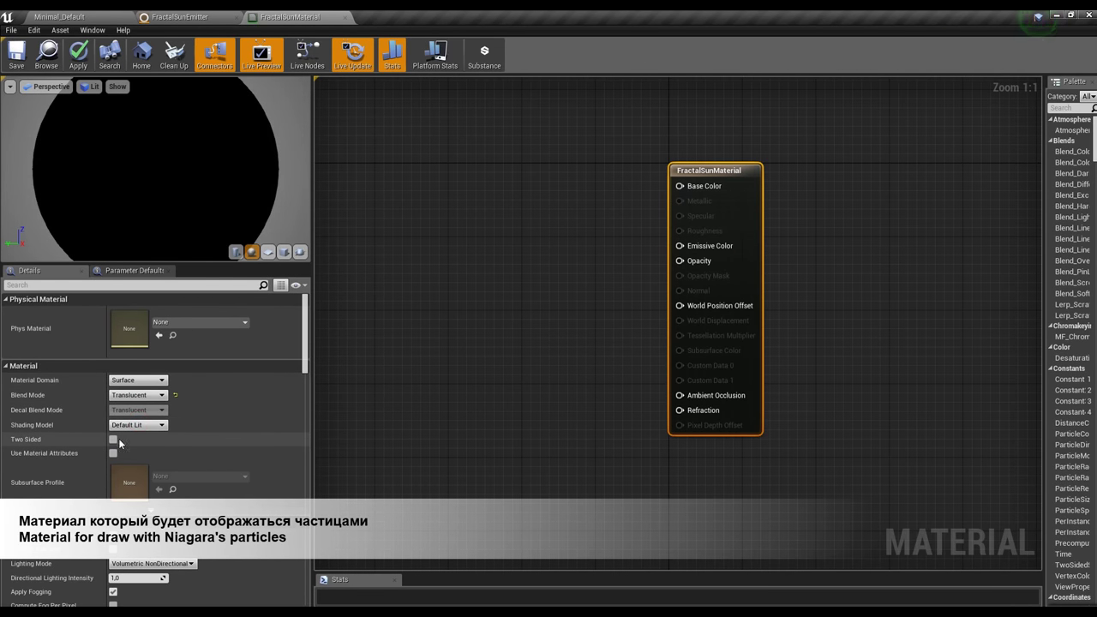
{"action": "left_click", "coordinate": [138, 425]}
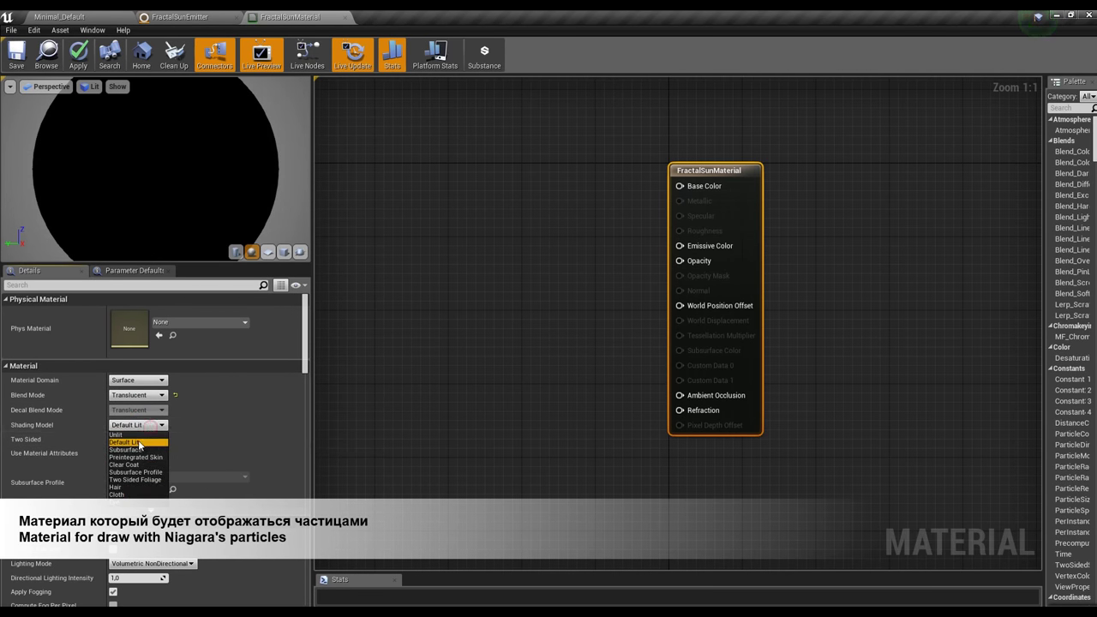
{"action": "left_click", "coordinate": [129, 436]}
{"action": "left_click", "coordinate": [78, 53]}
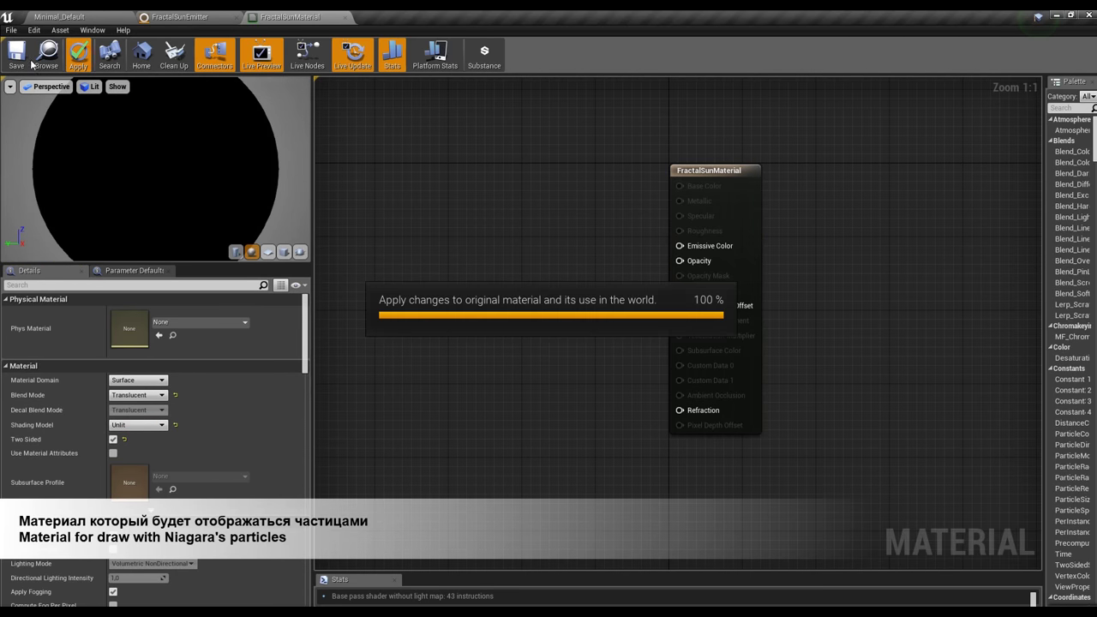
{"action": "left_click", "coordinate": [16, 53]}
- Start a node search in the material graph for the world position node
{"action": "scroll", "coordinate": [549, 221], "scroll_direction": "down", "scroll_amount": 2}
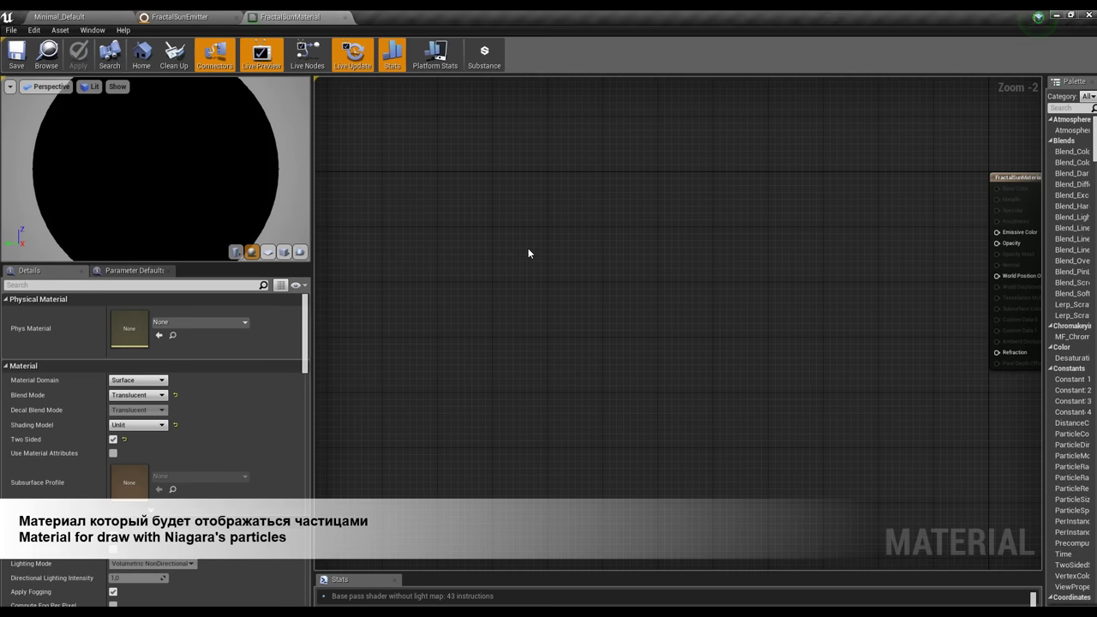
{"action": "right_click", "coordinate": [529, 250]}
{"action": "type", "text": "abs"}
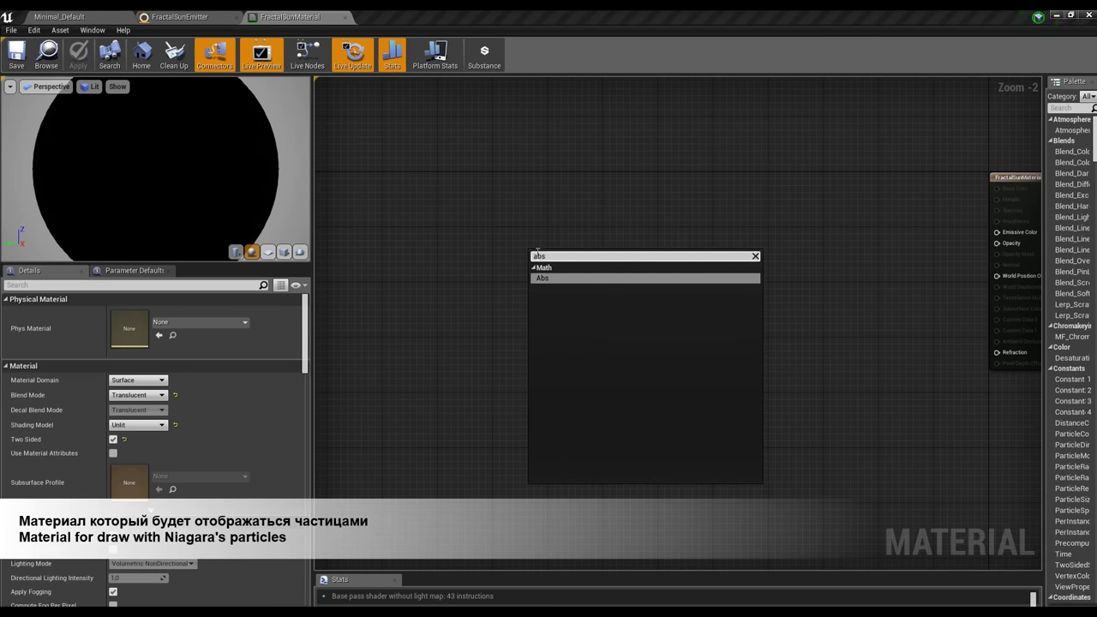
{"action": "key", "text": "BackSpace"}
{"action": "key", "text": "BackSpace"}
{"action": "key", "text": "BackSpace"}
- Add Absolute World Position and Actor Position nodes, stacked one above the other
{"action": "type", "text": "worl"}
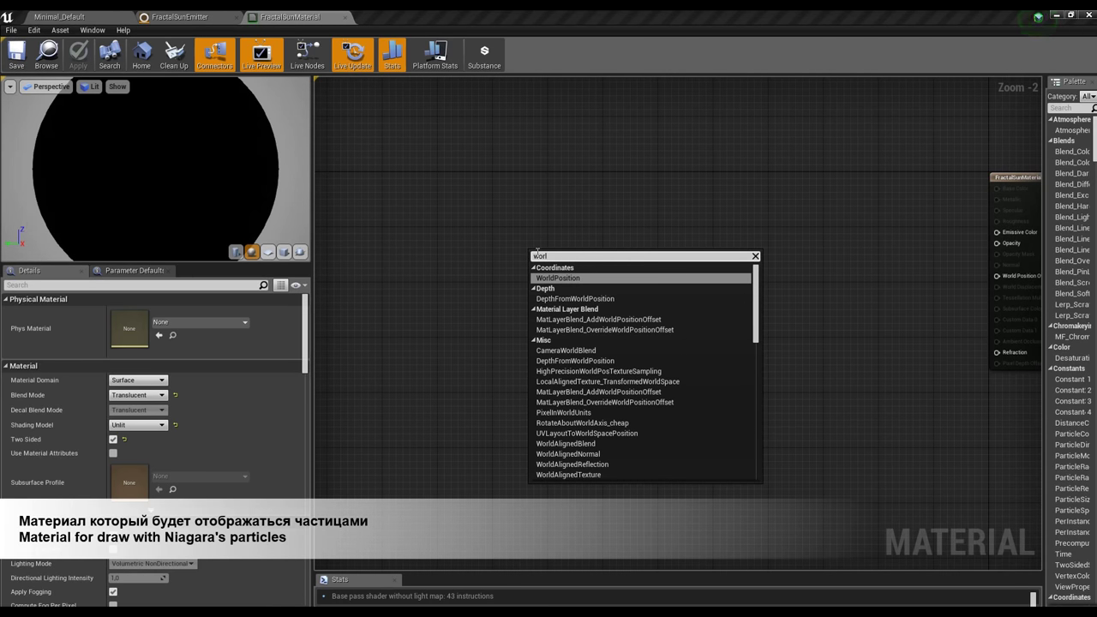
{"action": "left_click", "coordinate": [566, 279]}
{"action": "scroll", "coordinate": [566, 283], "scroll_direction": "up", "scroll_amount": 2}
{"action": "left_click_drag", "start_coordinate": [572, 257], "coordinate": [535, 251]}
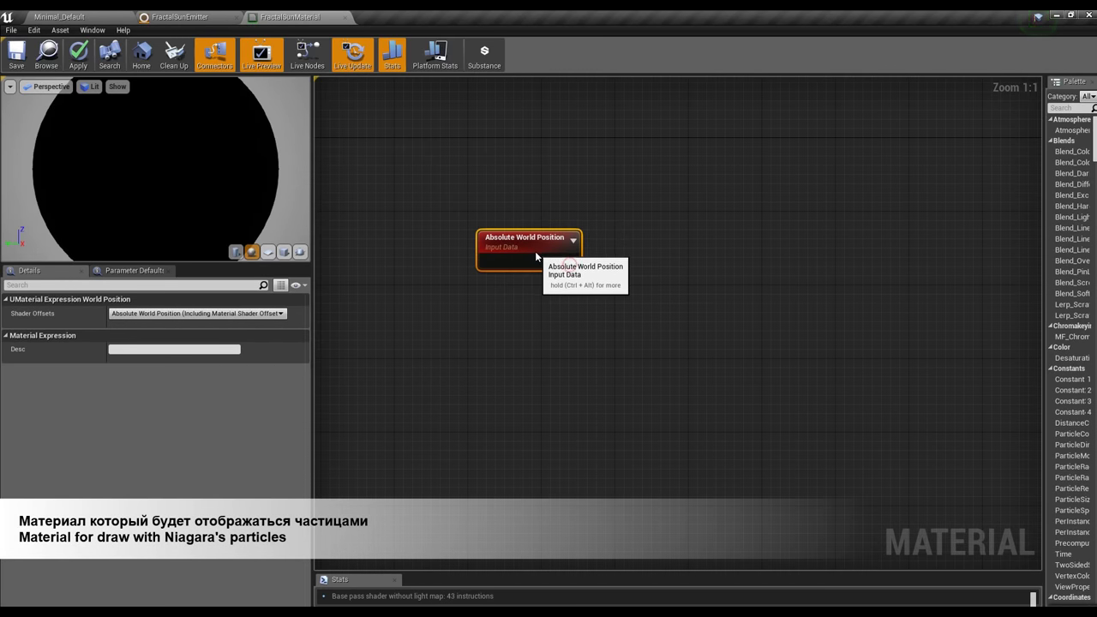
{"action": "left_click", "coordinate": [541, 323]}
{"action": "right_click", "coordinate": [541, 323]}
{"action": "type", "text": "actor"}
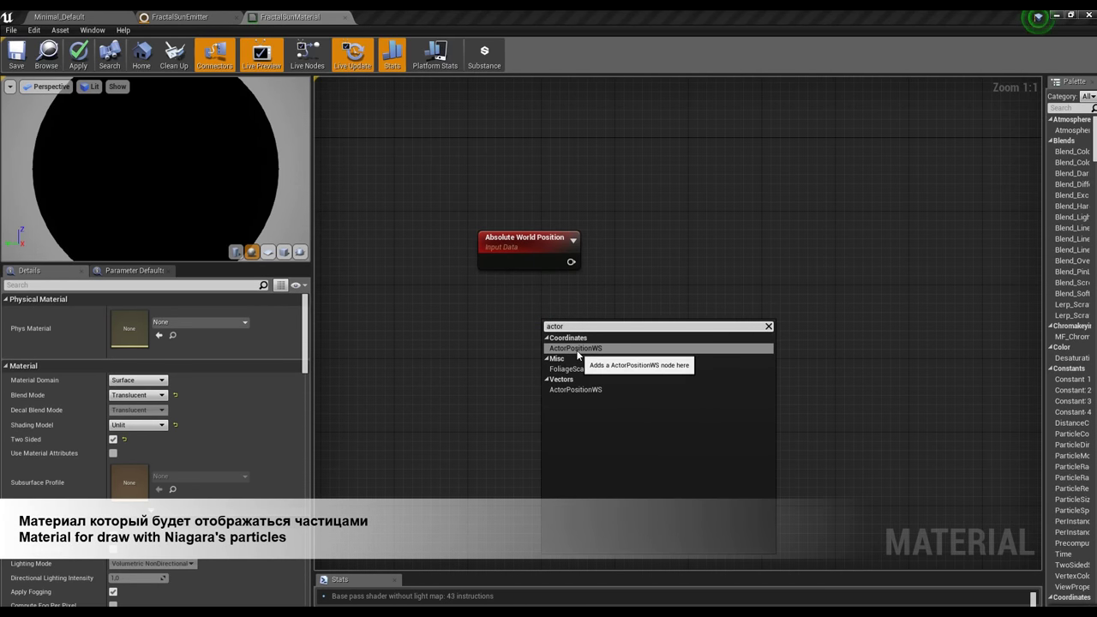
{"action": "left_click", "coordinate": [576, 349]}
{"action": "left_click_drag", "start_coordinate": [577, 336], "coordinate": [541, 319]}
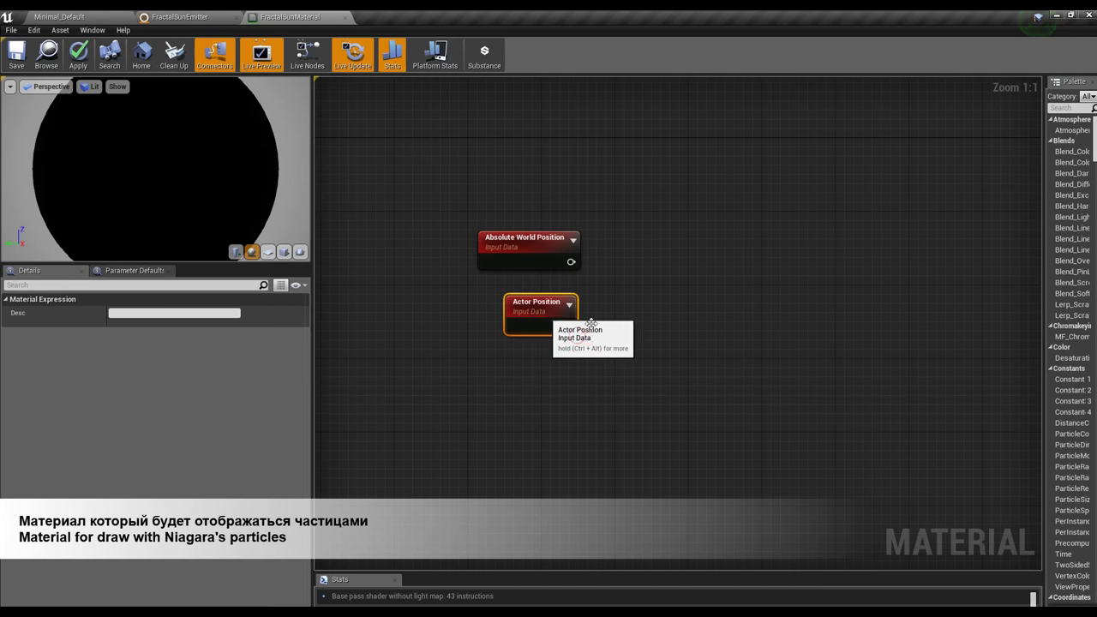
{"action": "left_click", "coordinate": [561, 283]}
- Chain a Subtract node from Absolute World Position, then a Divide node after it
{"action": "mouse_move", "coordinate": [571, 261]}
{"action": "left_mouse_down"}
{"action": "mouse_move", "coordinate": [631, 283]}
{"action": "mouse_move", "coordinate": [590, 324]}
{"action": "left_mouse_up"}
{"action": "type", "text": "subtract"}
{"action": "left_click", "coordinate": [664, 392]}
{"action": "mouse_move", "coordinate": [670, 322]}
{"action": "left_mouse_down"}
{"action": "mouse_move", "coordinate": [654, 310]}
{"action": "mouse_move", "coordinate": [750, 287]}
{"action": "left_mouse_up"}
{"action": "type", "text": "/"}
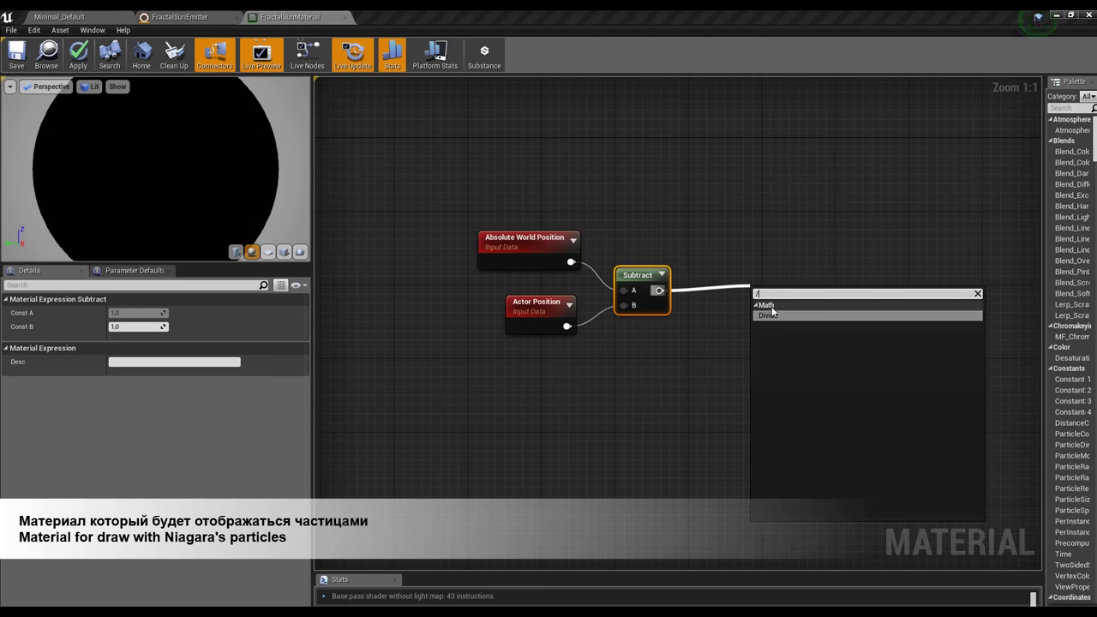
{"action": "left_click", "coordinate": [772, 314]}
{"action": "right_click_drag", "start_coordinate": [752, 380], "coordinate": [686, 326]}
- Add a scalar parameter named Scale with default 100 and wire it into Divide's B input
{"action": "right_click", "coordinate": [545, 364]}
{"action": "type", "text": "s"}
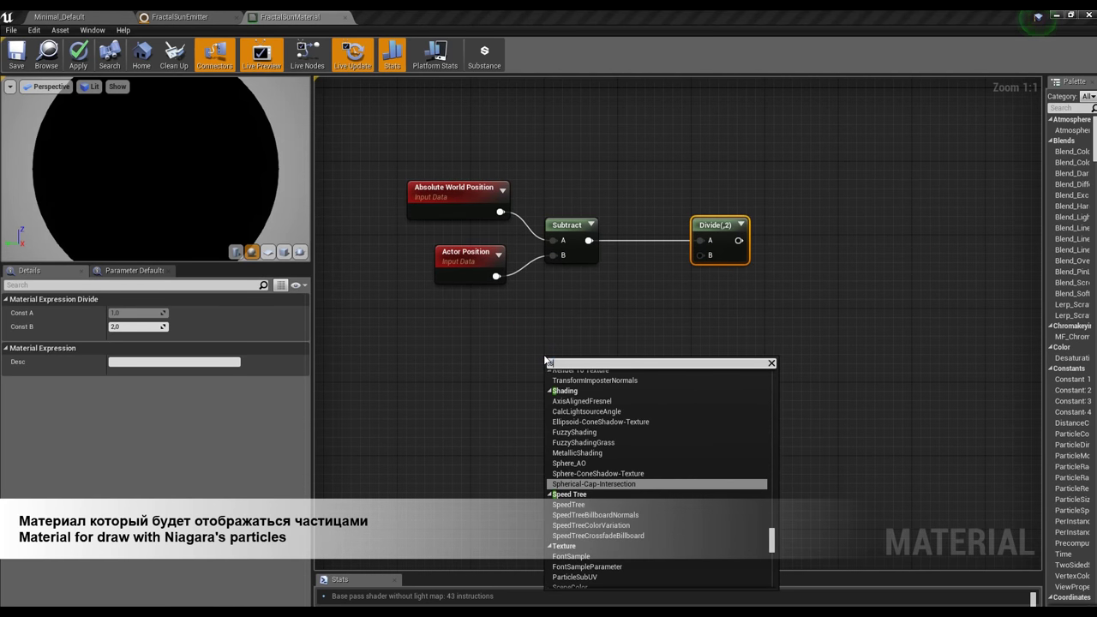
{"action": "type", "text": "cal"}
{"action": "left_click", "coordinate": [574, 511]}
{"action": "type", "text": "Scal"}
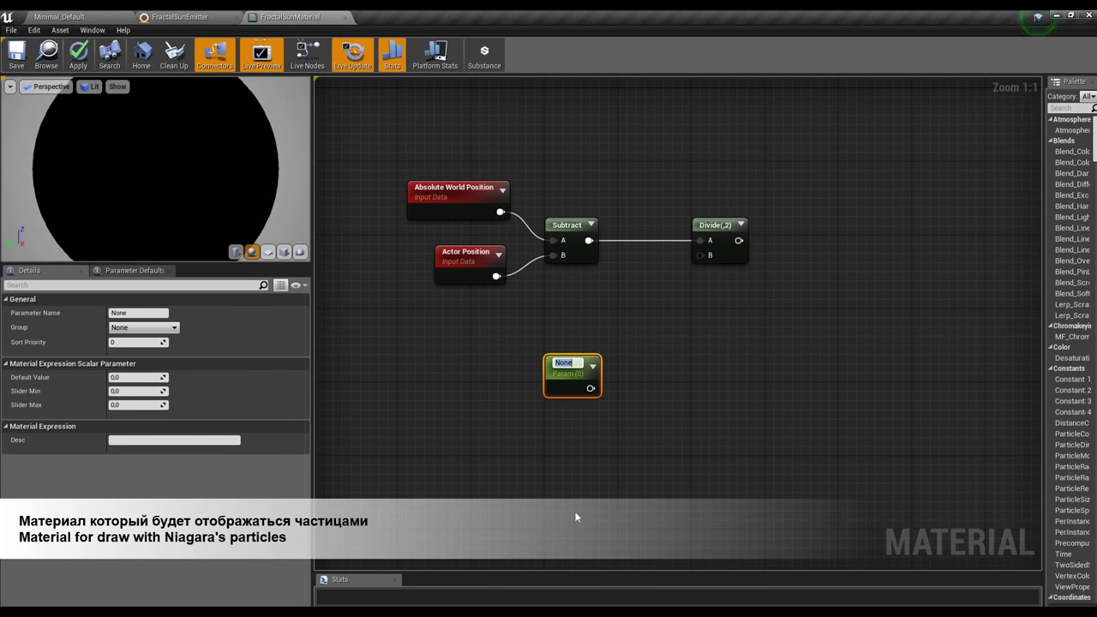
{"action": "type", "text": "e"}
{"action": "key", "text": "Return"}
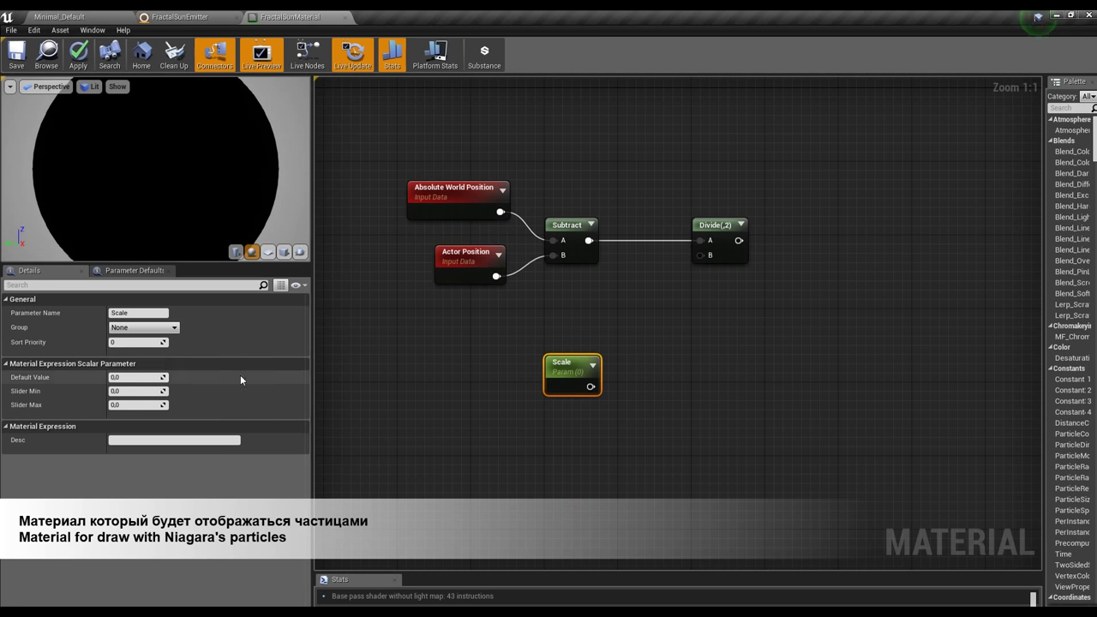
{"action": "left_click_drag", "start_coordinate": [150, 376], "coordinate": [139, 377]}
{"action": "type", "text": "100"}
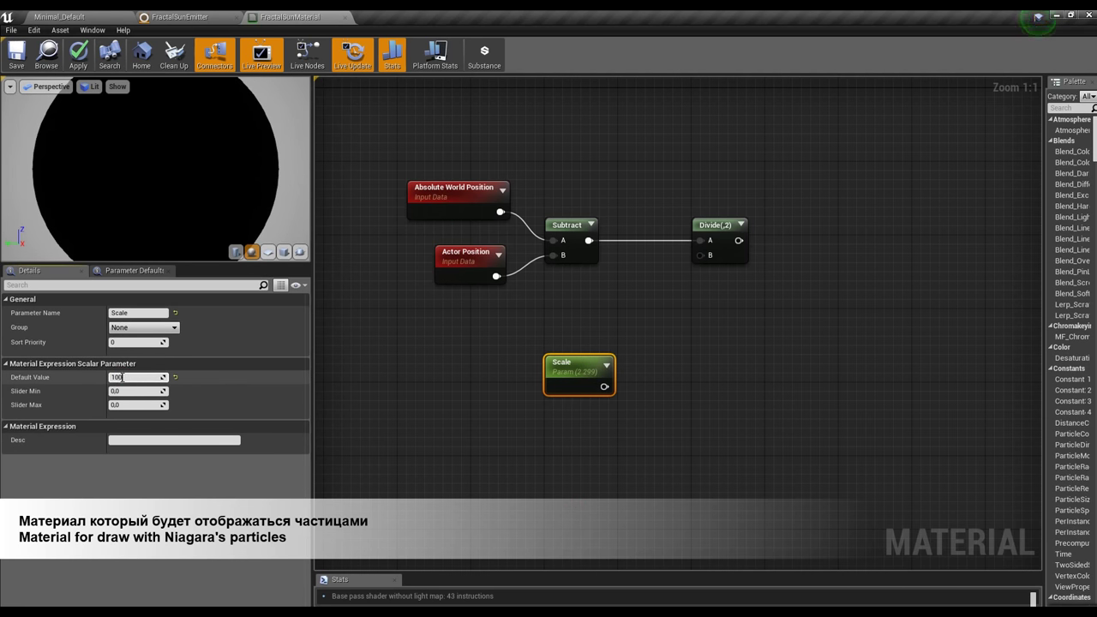
{"action": "left_click_drag", "start_coordinate": [598, 387], "coordinate": [701, 255]}
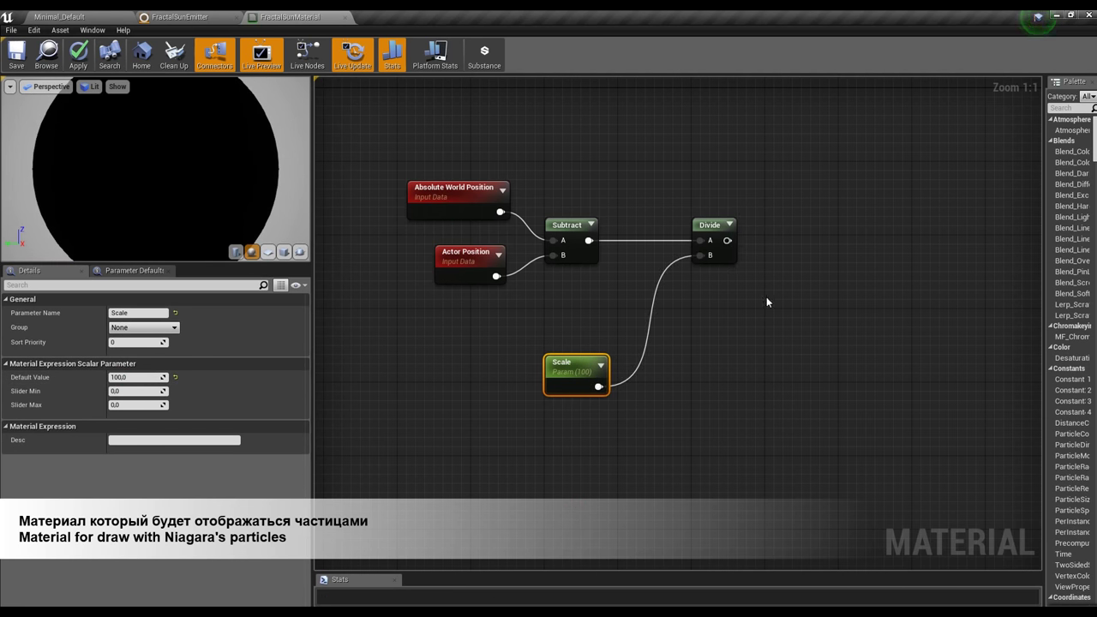
{"action": "left_click_drag", "start_coordinate": [575, 369], "coordinate": [574, 323]}
{"action": "left_click", "coordinate": [810, 334]}
{"action": "right_click_drag", "start_coordinate": [810, 333], "coordinate": [709, 320]}
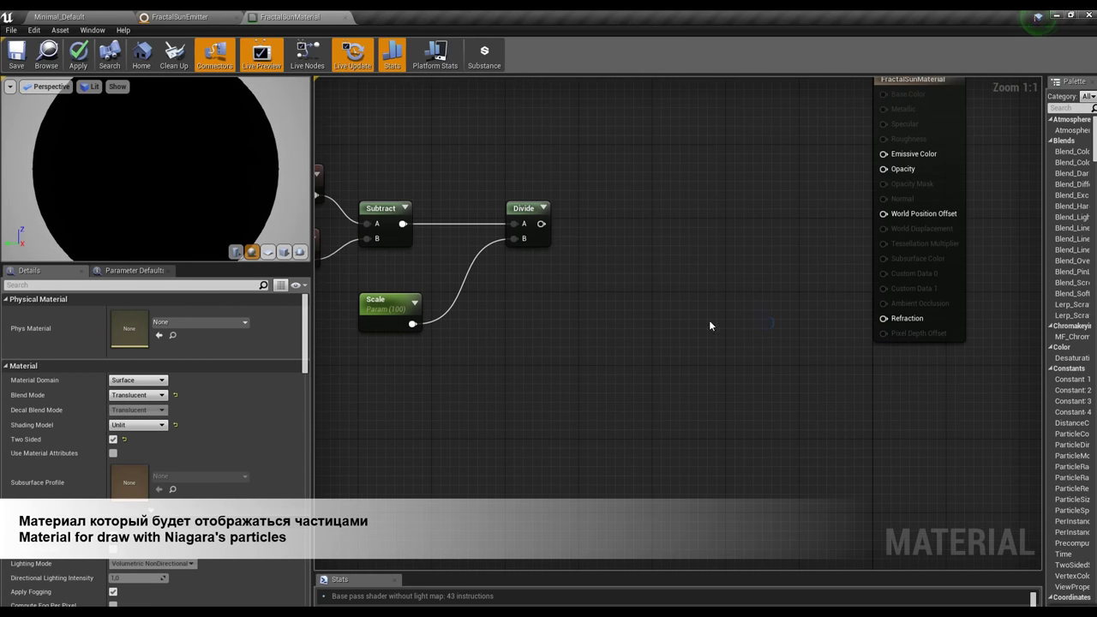
- Add a BreakOutFloat3Components node after Divide and move the material output node right
{"action": "left_click_drag", "start_coordinate": [542, 225], "coordinate": [614, 234]}
{"action": "type", "text": "br"}
{"action": "left_click", "coordinate": [650, 296]}
{"action": "right_click_drag", "start_coordinate": [680, 274], "coordinate": [615, 306]}
{"action": "scroll", "coordinate": [615, 306], "scroll_direction": "down", "scroll_amount": 2}
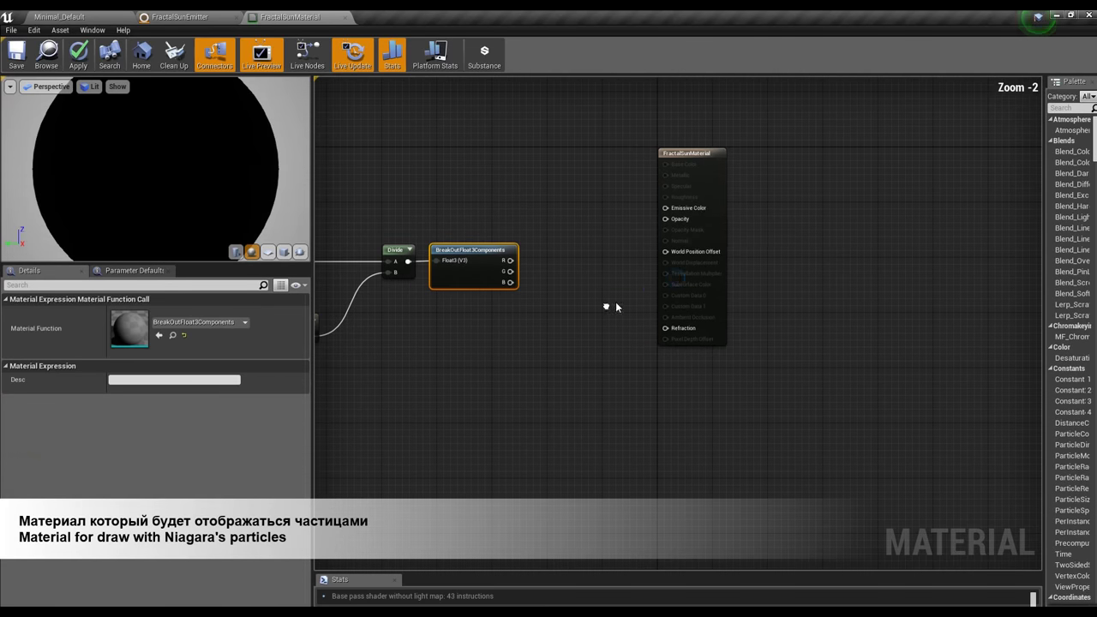
{"action": "left_click_drag", "start_coordinate": [698, 225], "coordinate": [952, 224]}
- Add a MakeFloat4 node and wire the R, G, B components into its X, Y, Z
{"action": "right_click", "coordinate": [604, 289]}
{"action": "type", "text": "ma"}
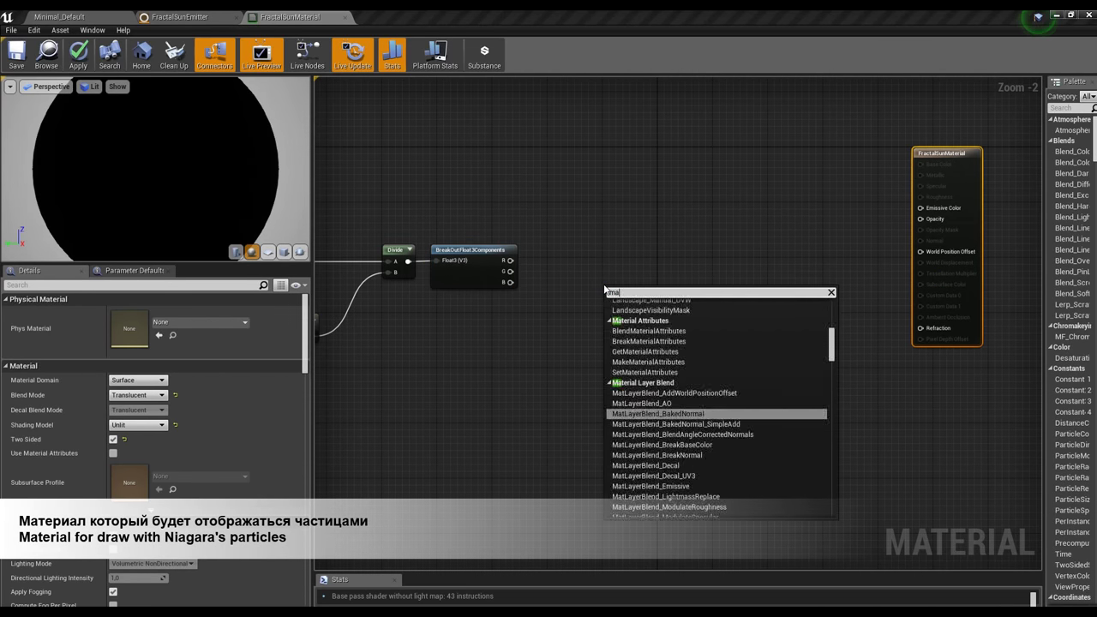
{"action": "type", "text": "ke"}
{"action": "left_click", "coordinate": [656, 399]}
{"action": "mouse_move", "coordinate": [605, 291]}
{"action": "left_mouse_down"}
{"action": "mouse_move", "coordinate": [551, 252]}
{"action": "mouse_move", "coordinate": [571, 275]}
{"action": "left_mouse_up"}
{"action": "scroll", "coordinate": [551, 253], "scroll_direction": "up", "scroll_amount": 2}
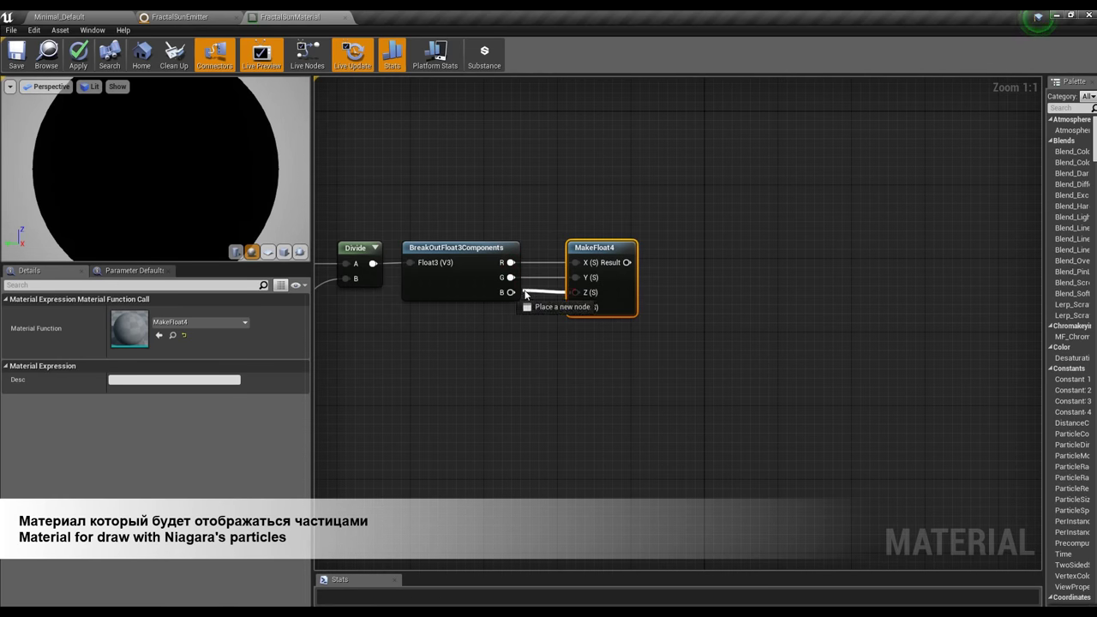
{"action": "right_click_drag", "start_coordinate": [563, 378], "coordinate": [647, 333]}
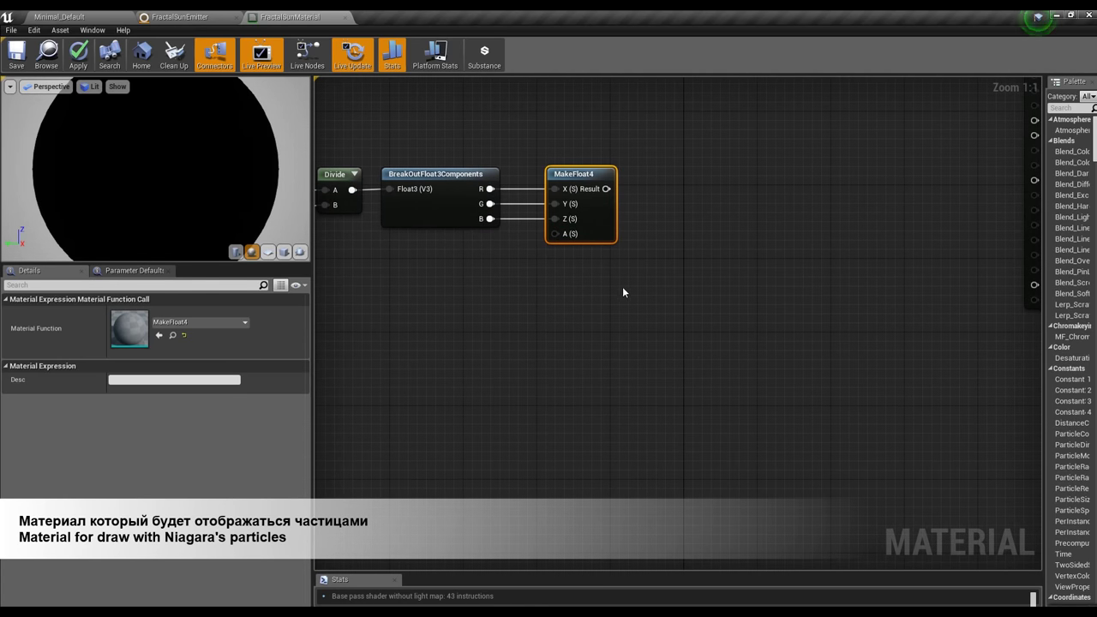
- Create a scalar parameter named A feeding MakeFloat4's A input
{"action": "left_click_drag", "start_coordinate": [480, 297], "coordinate": [459, 276]}
{"action": "type", "text": "scala"}
{"action": "left_click", "coordinate": [507, 364]}
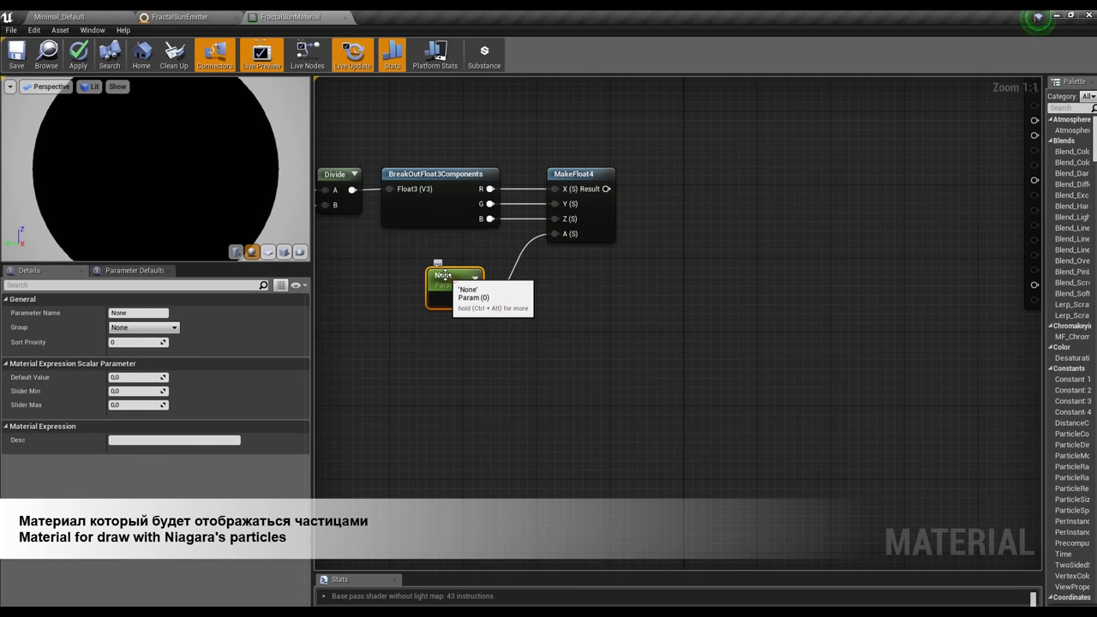
{"action": "type", "text": "A"}
{"action": "key", "text": "Return"}
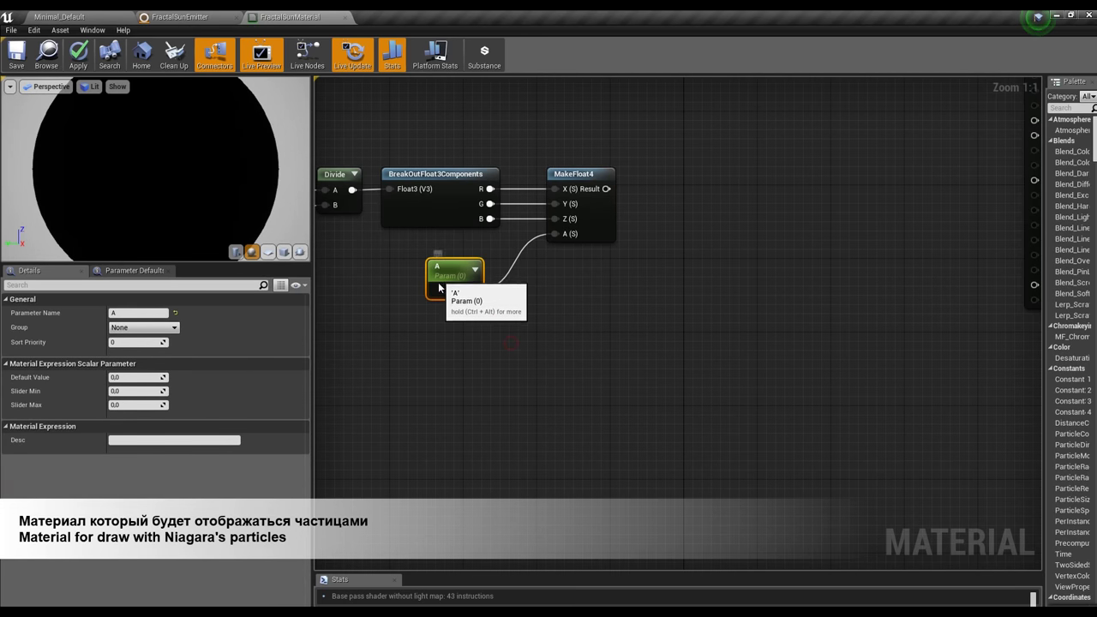
{"action": "key", "text": "Home"}
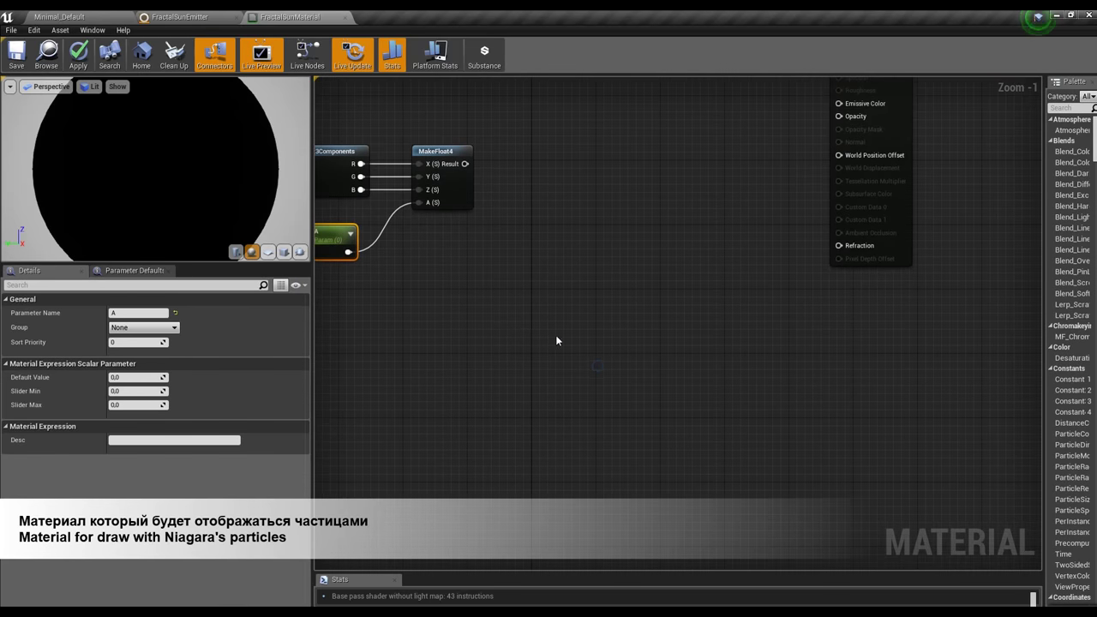
- Add vector parameter C with all channels set to 0.01 and move it near the others
{"action": "right_click", "coordinate": [408, 313]}
{"action": "type", "text": "vect"}
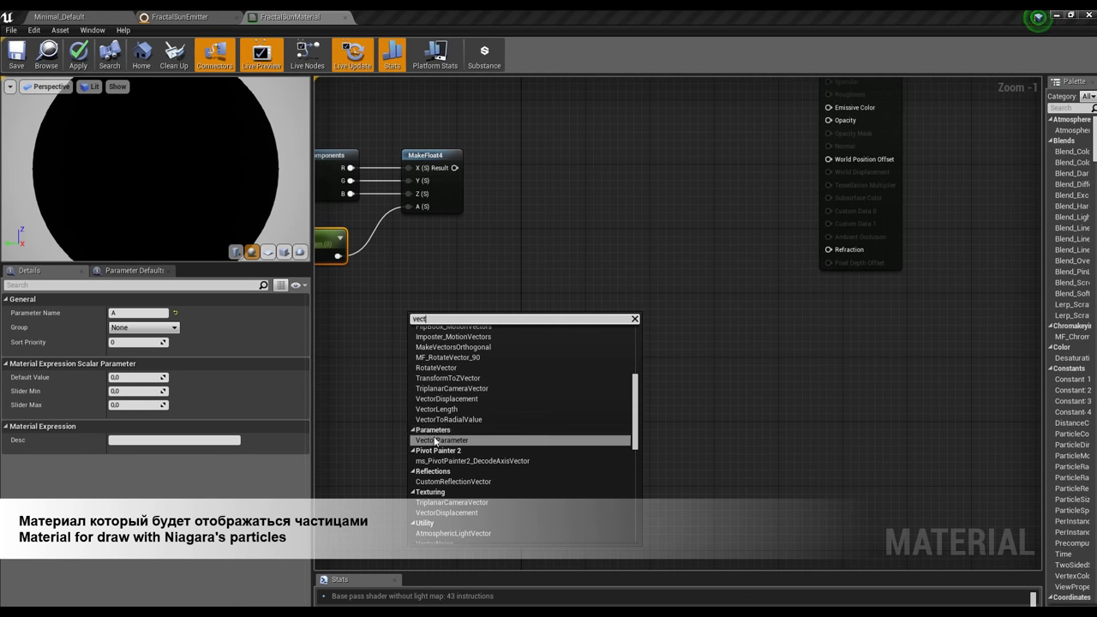
{"action": "left_click", "coordinate": [435, 440]}
{"action": "type", "text": "C"}
{"action": "key", "text": "Return"}
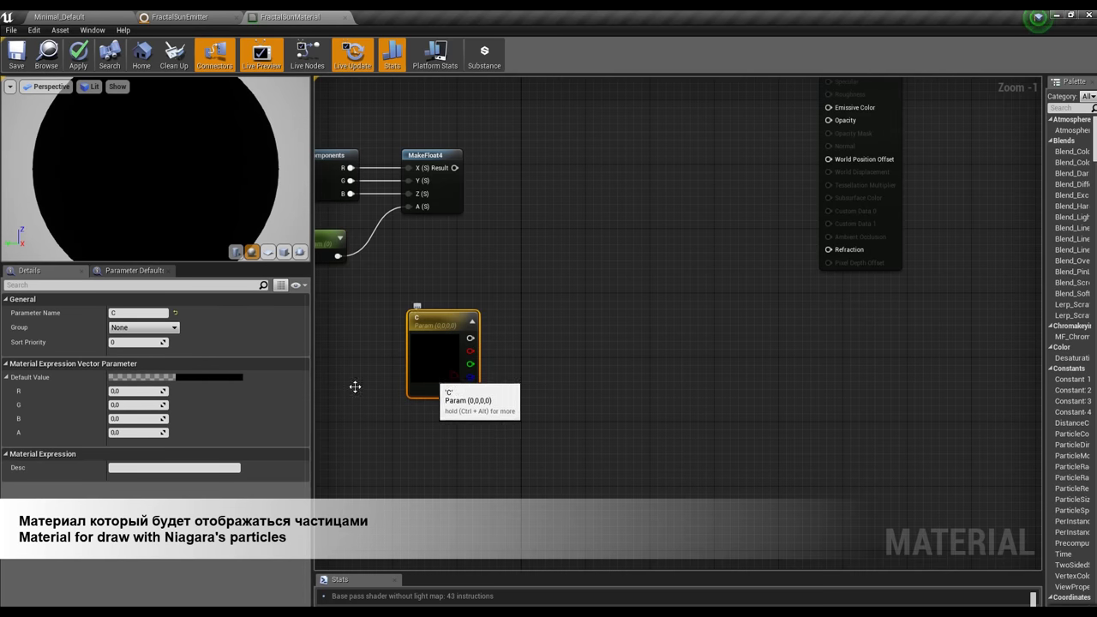
{"action": "type", "text": "1"}
{"action": "left_click", "coordinate": [130, 405]}
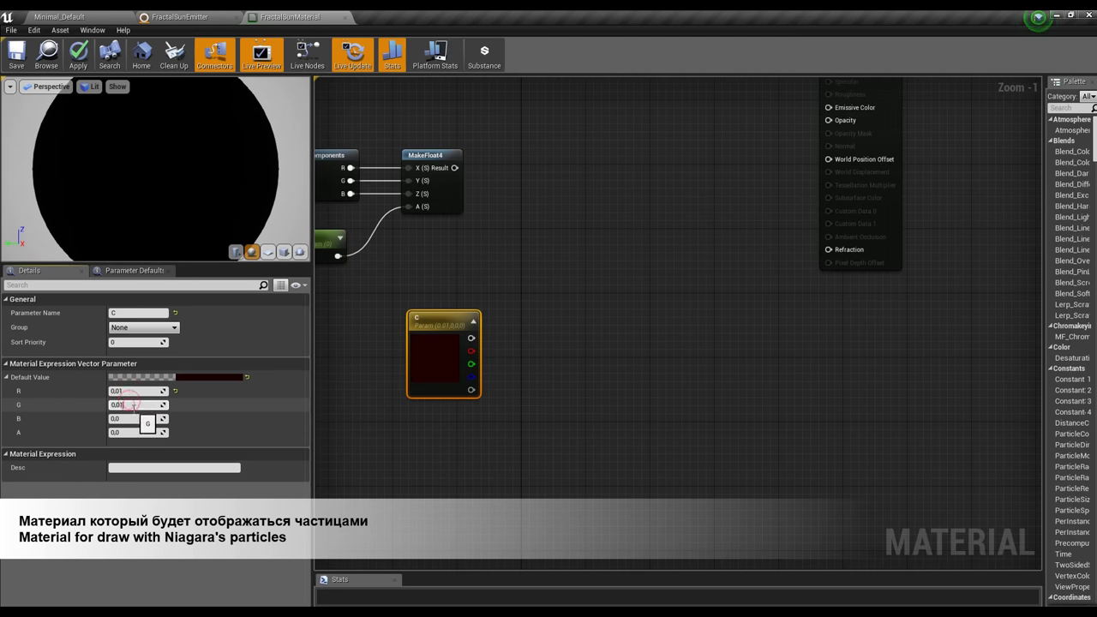
{"action": "key", "text": "Tab"}
{"action": "key", "text": "BackSpace"}
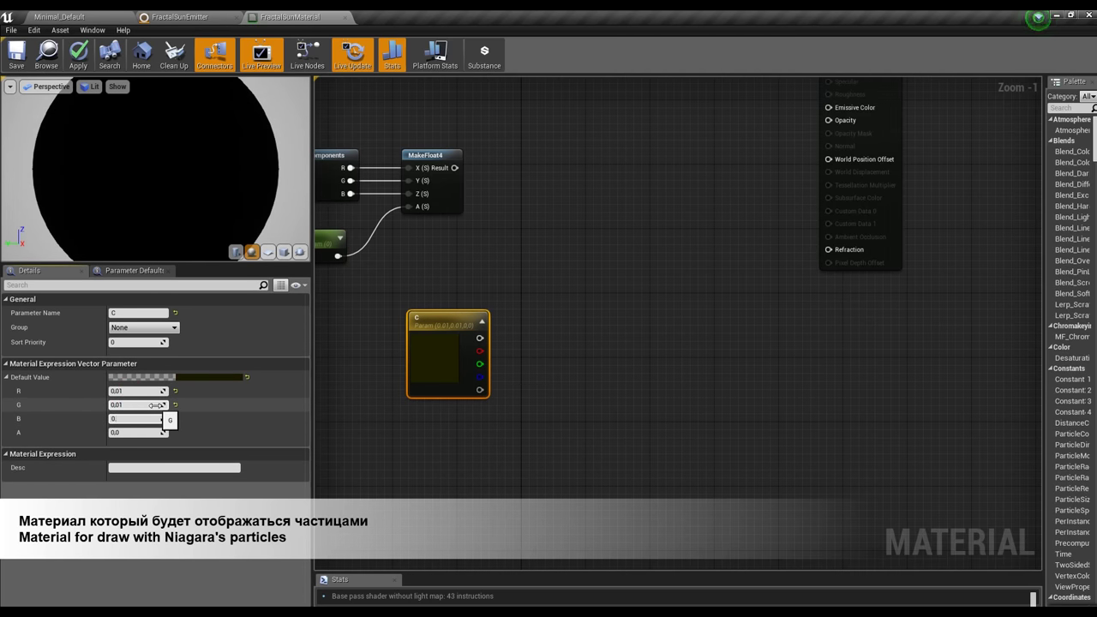
{"action": "type", "text": ".01"}
{"action": "key", "text": "Return"}
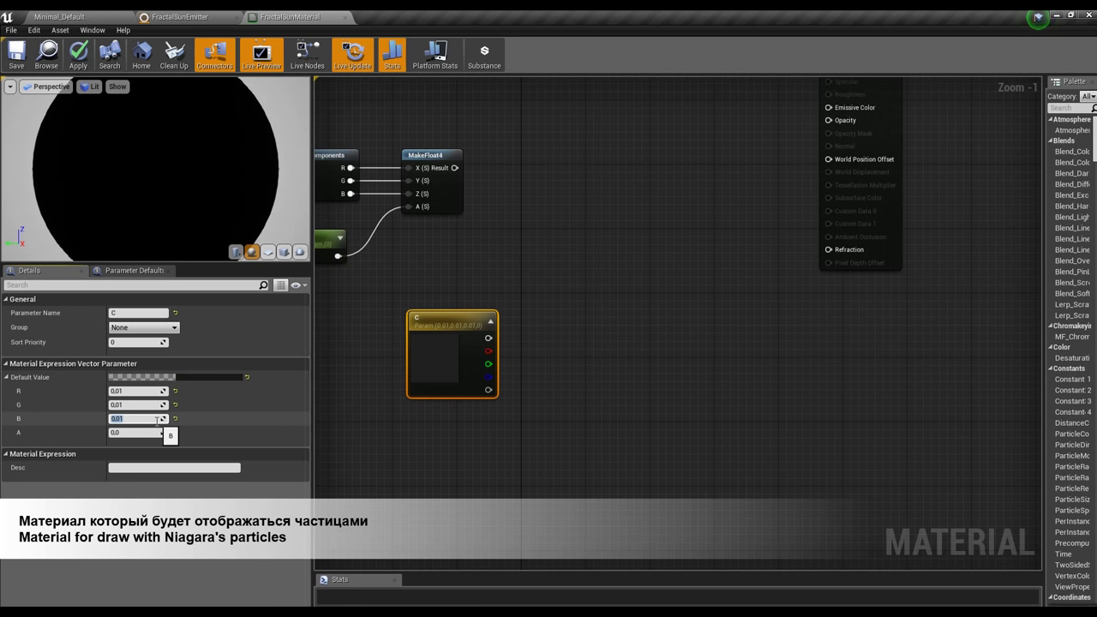
{"action": "type", "text": "1"}
{"action": "left_click_drag", "start_coordinate": [432, 371], "coordinate": [429, 298]}
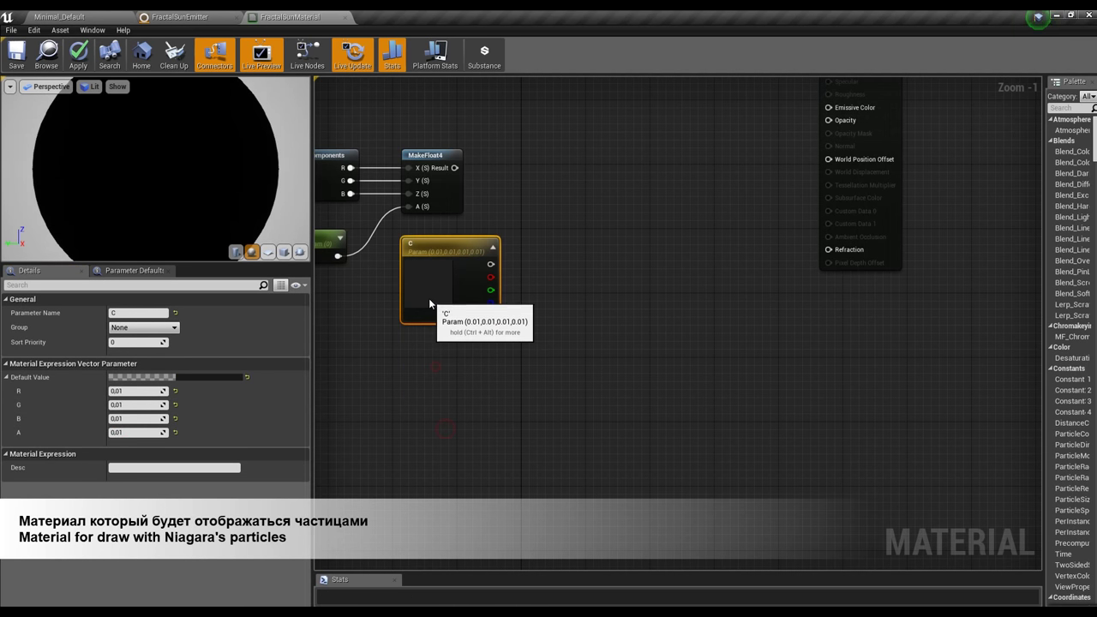
- Add a scalar parameter R with default value 2
{"action": "right_click", "coordinate": [517, 183]}
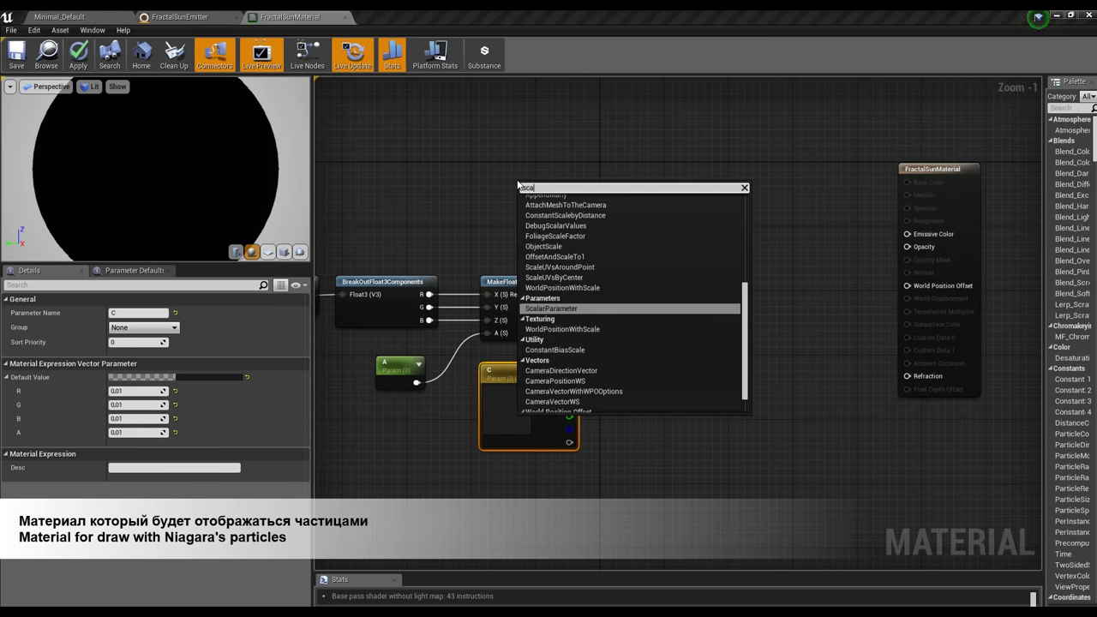
{"action": "type", "text": "scala"}
{"action": "left_click", "coordinate": [583, 250]}
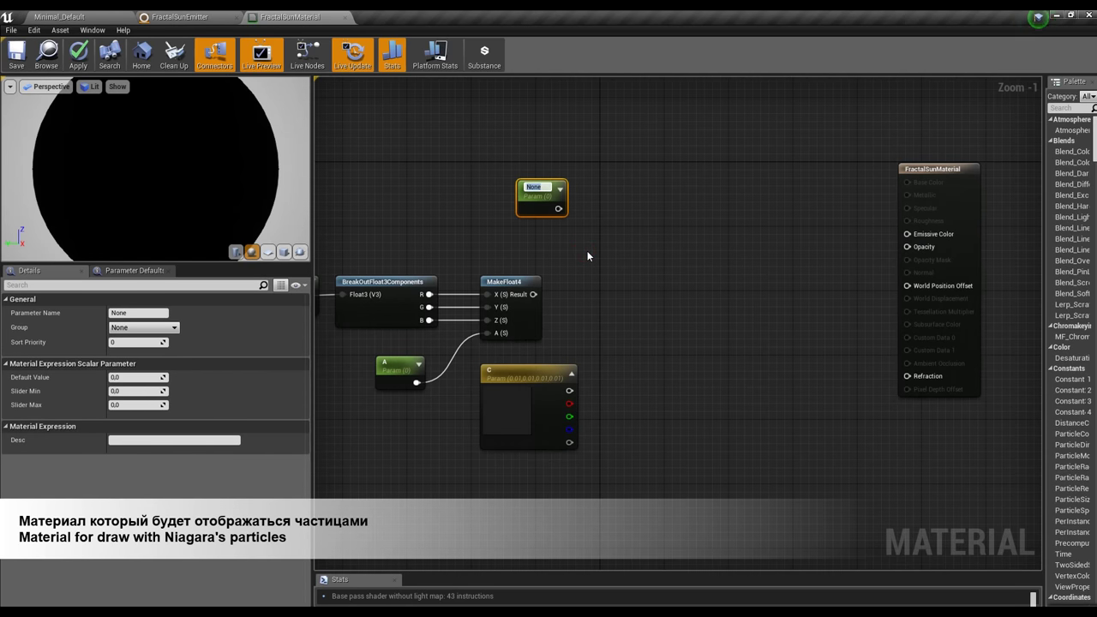
{"action": "mouse_move", "coordinate": [542, 199]}
{"action": "left_mouse_down"}
{"action": "mouse_move", "coordinate": [514, 137]}
{"action": "mouse_move", "coordinate": [493, 183]}
{"action": "left_mouse_up"}
{"action": "key", "text": "Return"}
- Duplicate R as an Iterations parameter with default 10 and arrange the parameter nodes
{"action": "key", "text": "ctrl+w"}
{"action": "type", "text": "Iterations"}
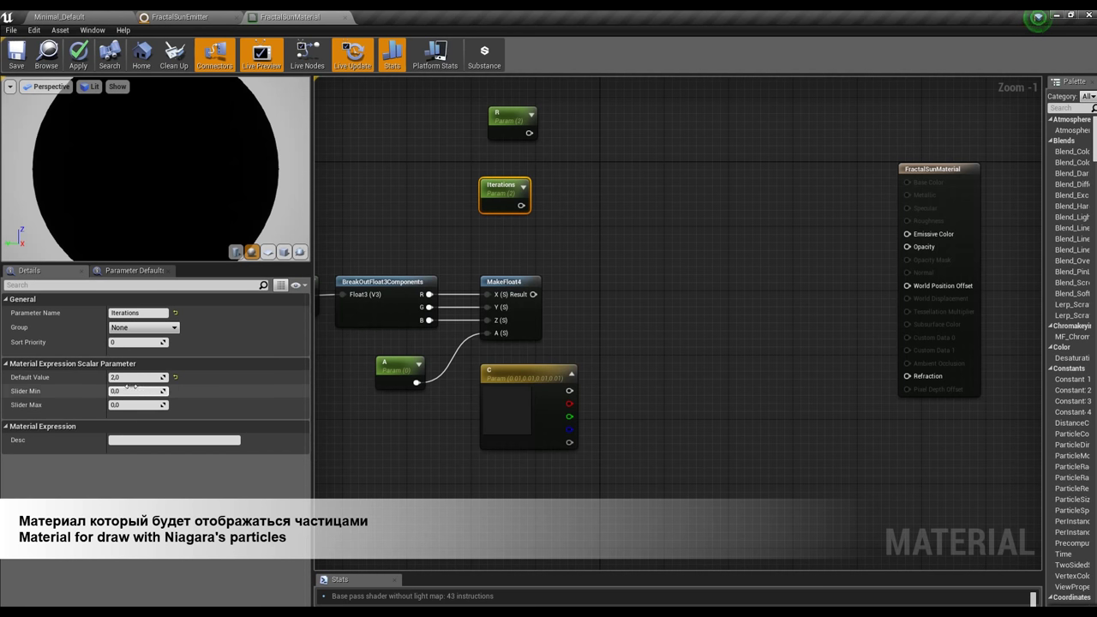
{"action": "left_click", "coordinate": [129, 377]}
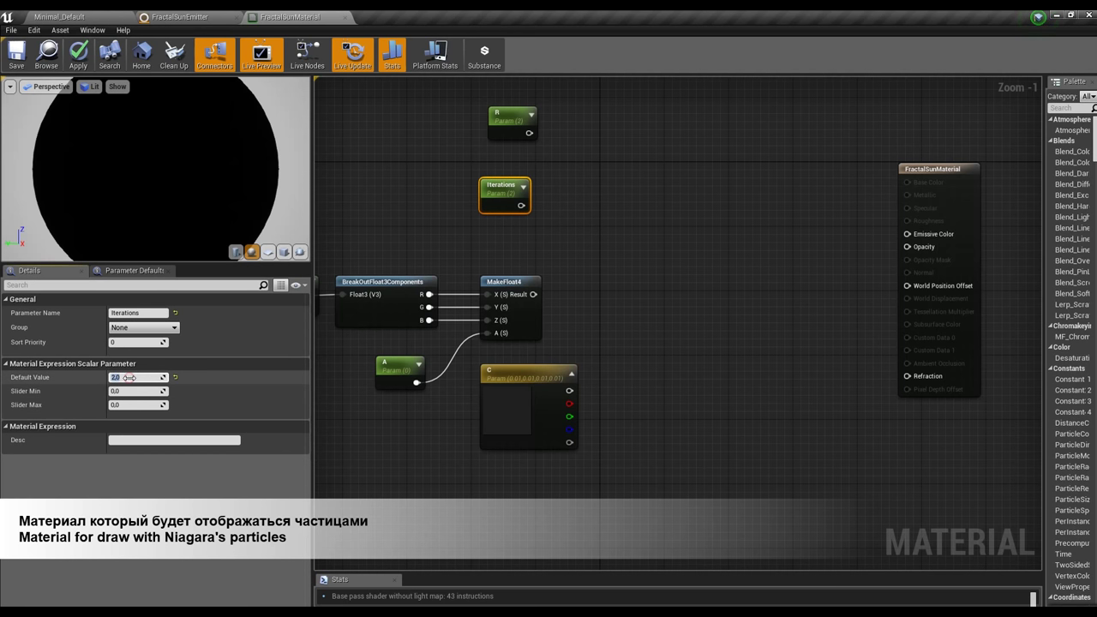
{"action": "type", "text": "10"}
{"action": "key", "text": "Return"}
{"action": "left_click", "coordinate": [543, 360]}
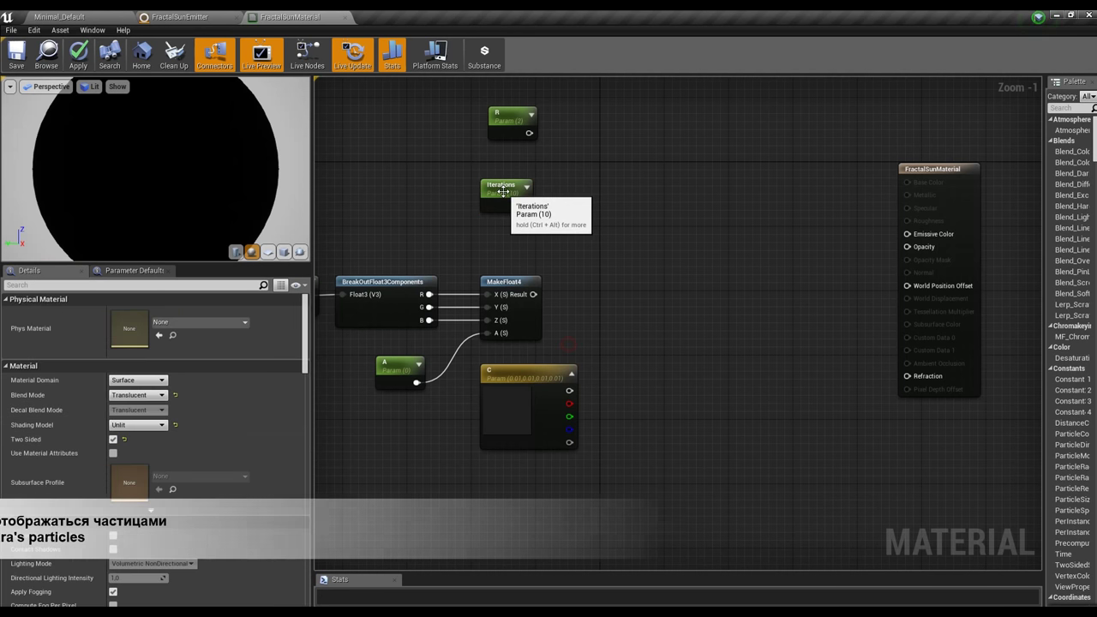
{"action": "left_click_drag", "start_coordinate": [505, 196], "coordinate": [515, 211]}
{"action": "right_click_drag", "start_coordinate": [568, 205], "coordinate": [601, 222]}
{"action": "left_click_drag", "start_coordinate": [548, 137], "coordinate": [549, 161]}
{"action": "left_click_drag", "start_coordinate": [549, 387], "coordinate": [483, 411]}
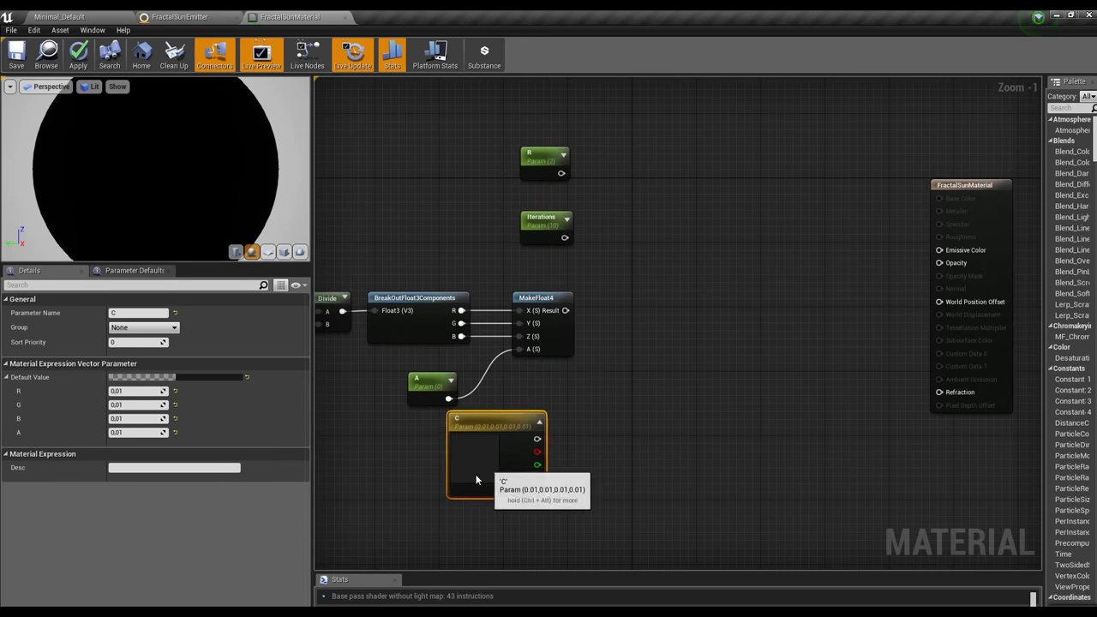
{"action": "left_click_drag", "start_coordinate": [480, 467], "coordinate": [456, 483]}
- Duplicate MakeFloat4 and wire C's R, G, B, A channels into its X, Y, Z, A inputs
{"action": "left_click", "coordinate": [555, 347]}
{"action": "key", "text": "ctrl+w"}
{"action": "left_click_drag", "start_coordinate": [581, 377], "coordinate": [612, 434]}
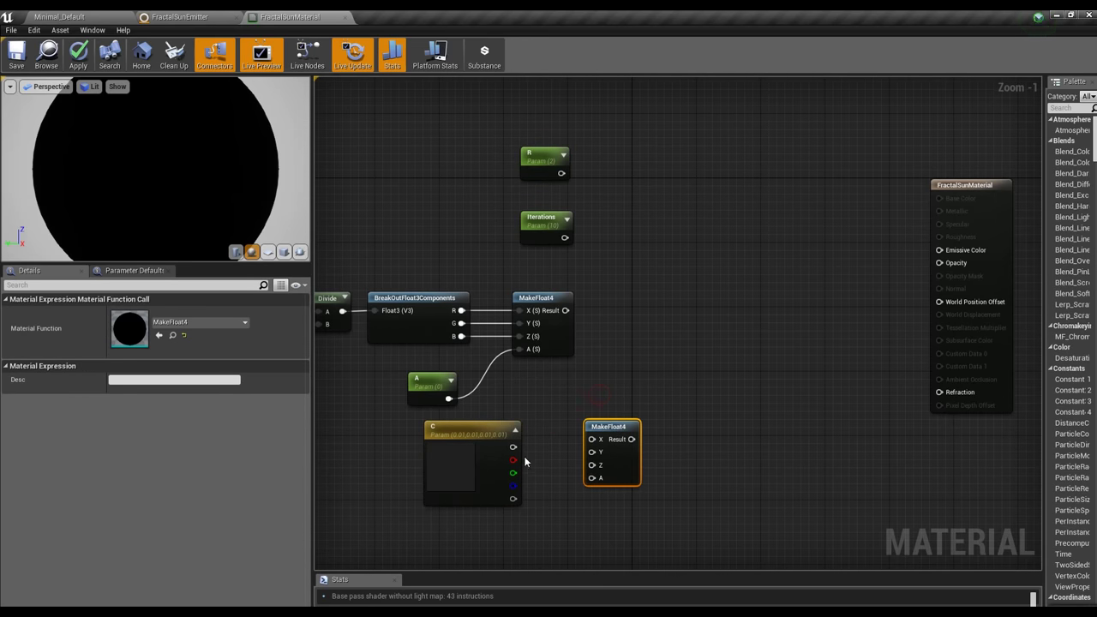
{"action": "mouse_move", "coordinate": [512, 460]}
{"action": "left_mouse_down"}
{"action": "mouse_move", "coordinate": [591, 439]}
{"action": "mouse_move", "coordinate": [527, 477]}
{"action": "mouse_move", "coordinate": [513, 501]}
{"action": "left_mouse_up"}
{"action": "left_click_drag", "start_coordinate": [611, 427], "coordinate": [564, 444]}
{"action": "left_click_drag", "start_coordinate": [549, 298], "coordinate": [573, 298]}
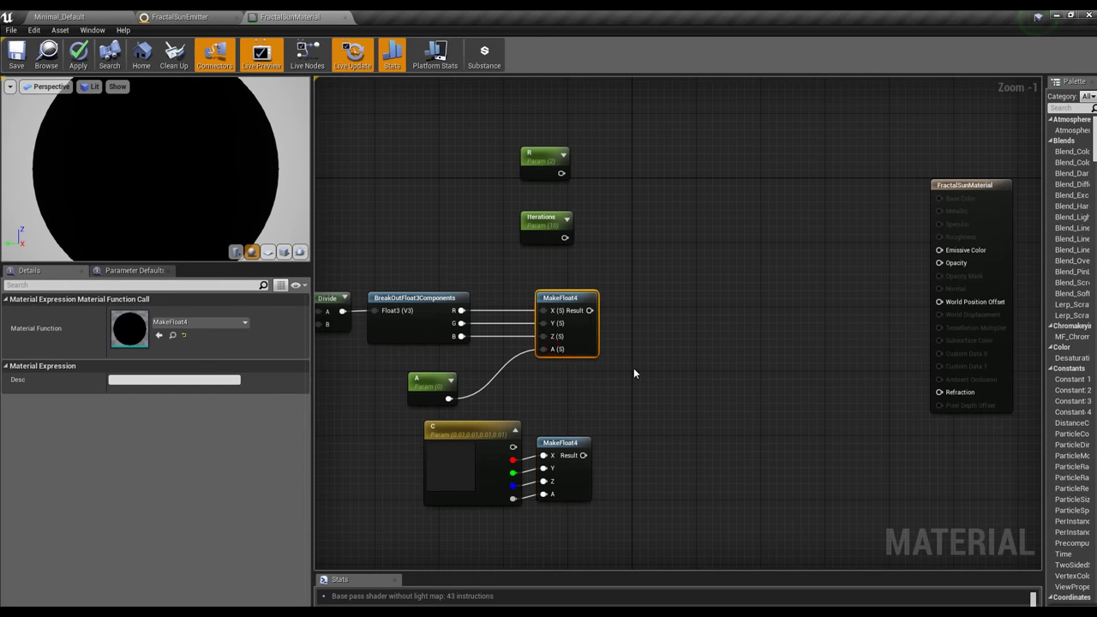
{"action": "left_click_drag", "start_coordinate": [542, 233], "coordinate": [558, 241]}
{"action": "left_click_drag", "start_coordinate": [547, 171], "coordinate": [563, 172]}
{"action": "left_click", "coordinate": [809, 177]}
{"action": "scroll", "coordinate": [713, 224], "scroll_direction": "down", "scroll_amount": 1}
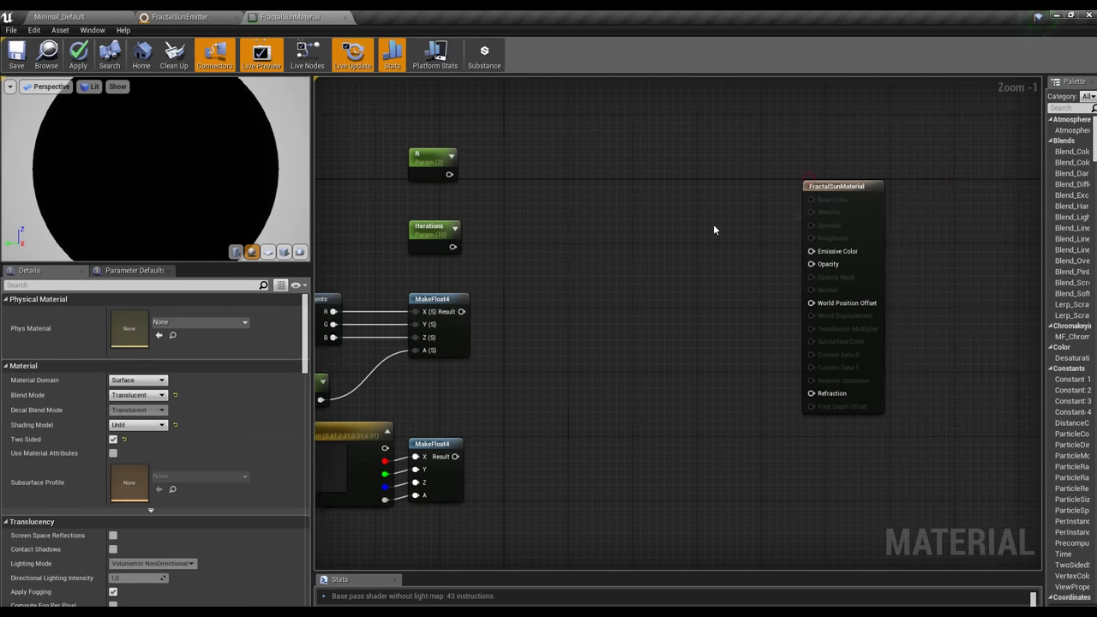
{"action": "left_click", "coordinate": [902, 244]}
- Add a Custom node to the material graph, placed right of MakeFloat4
{"action": "right_click_drag", "start_coordinate": [644, 314], "coordinate": [681, 301]}
{"action": "right_click", "coordinate": [682, 304]}
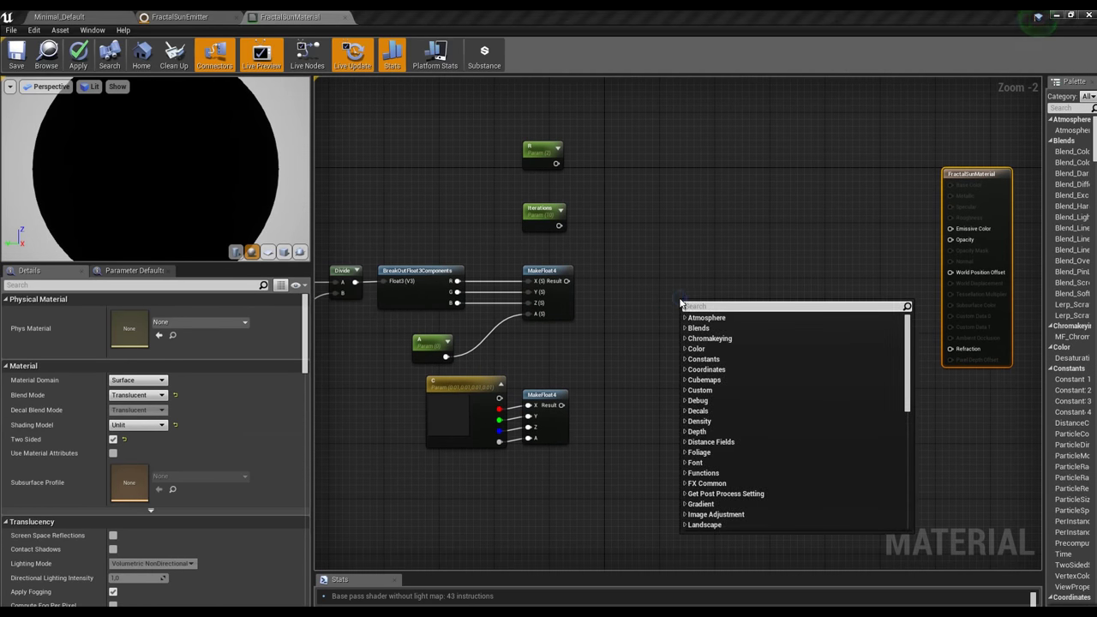
{"action": "type", "text": "custom"}
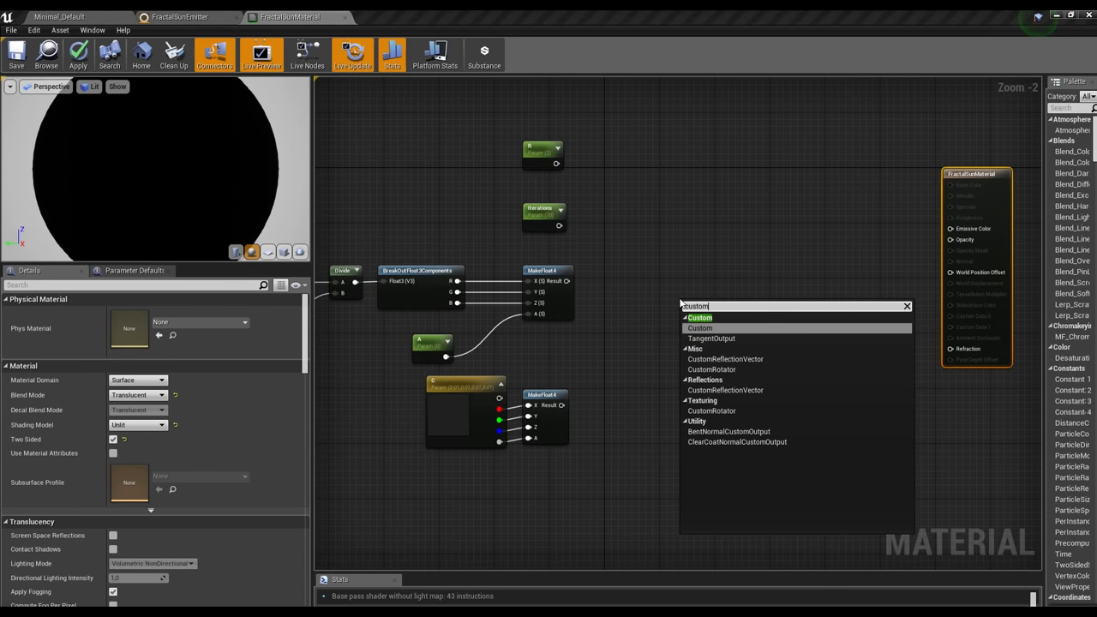
{"action": "left_click", "coordinate": [696, 329]}
{"action": "right_click_drag", "start_coordinate": [743, 378], "coordinate": [675, 354]}
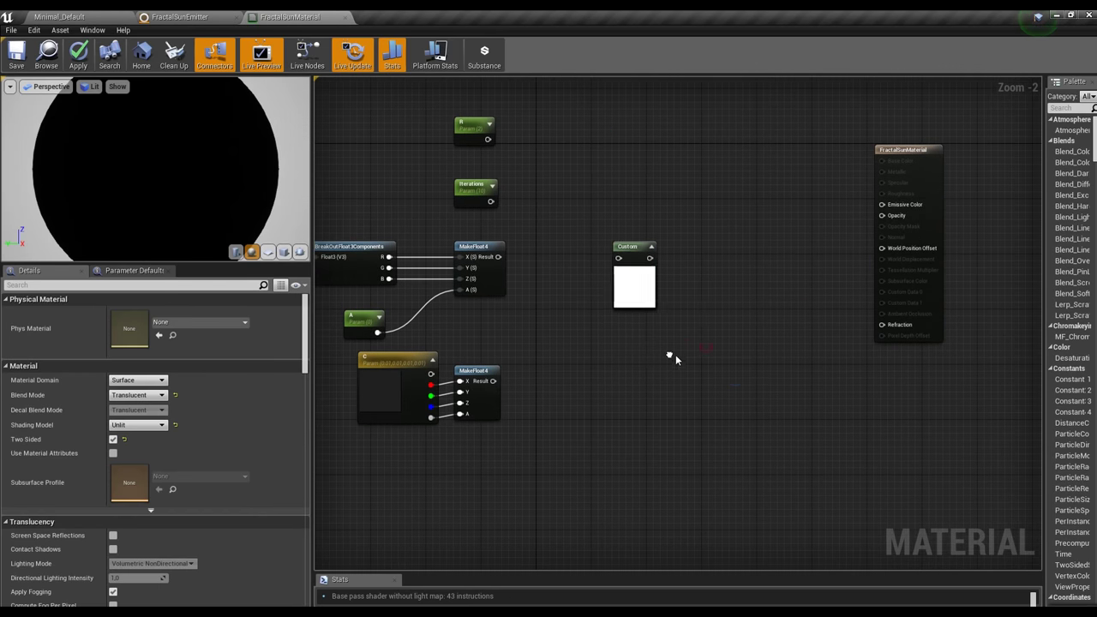
{"action": "left_click", "coordinate": [627, 294]}
{"action": "right_click_drag", "start_coordinate": [626, 295], "coordinate": [728, 273]}
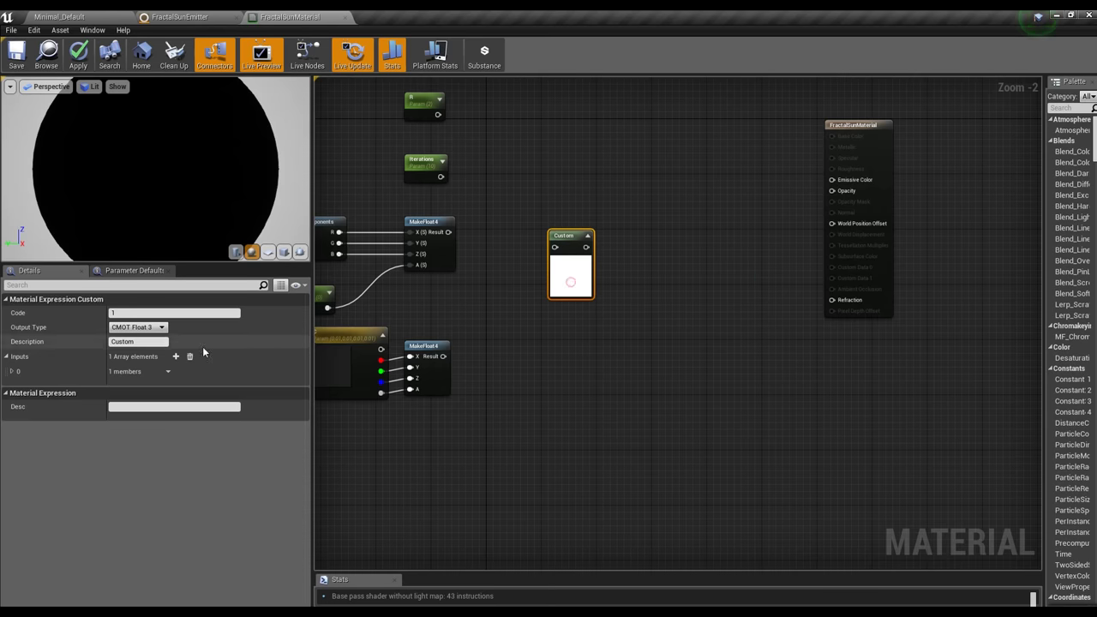
- Give the Custom node four inputs and expand each input's settings
{"action": "left_click", "coordinate": [177, 357]}
{"action": "left_click", "coordinate": [177, 356]}
{"action": "left_click", "coordinate": [177, 357]}
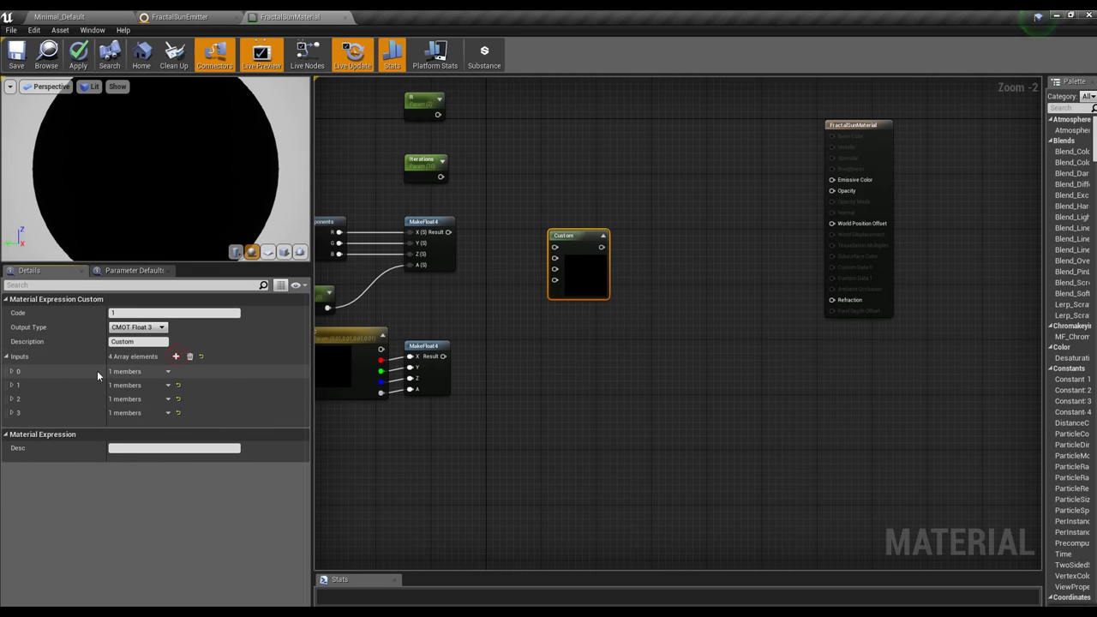
{"action": "left_click", "coordinate": [12, 371]}
{"action": "left_click", "coordinate": [12, 398]}
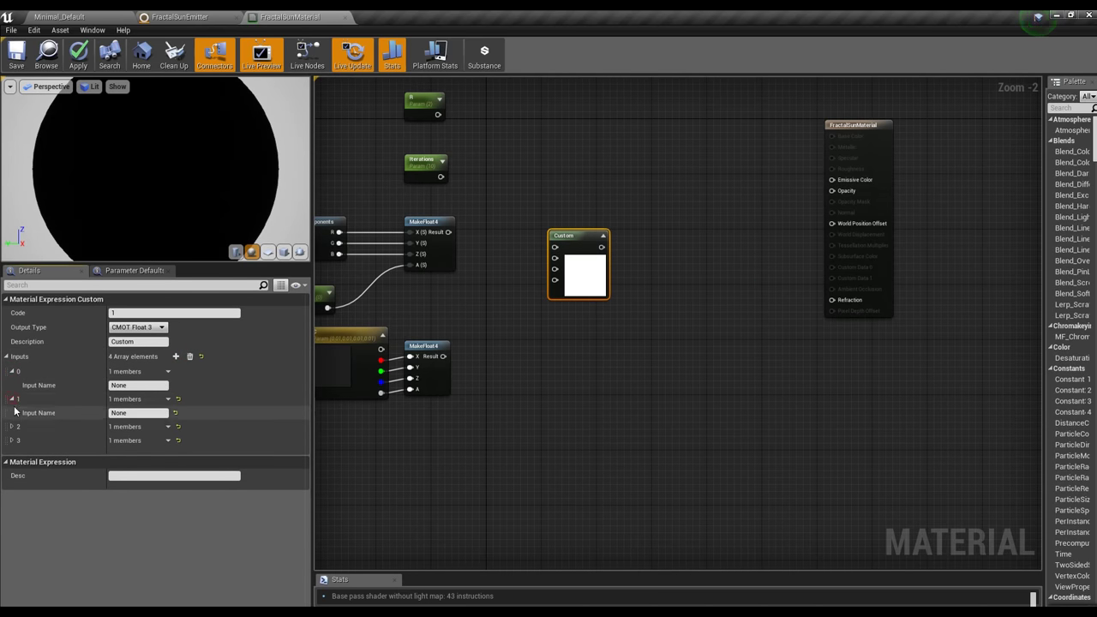
{"action": "left_click", "coordinate": [12, 426]}
{"action": "left_click", "coordinate": [12, 454]}
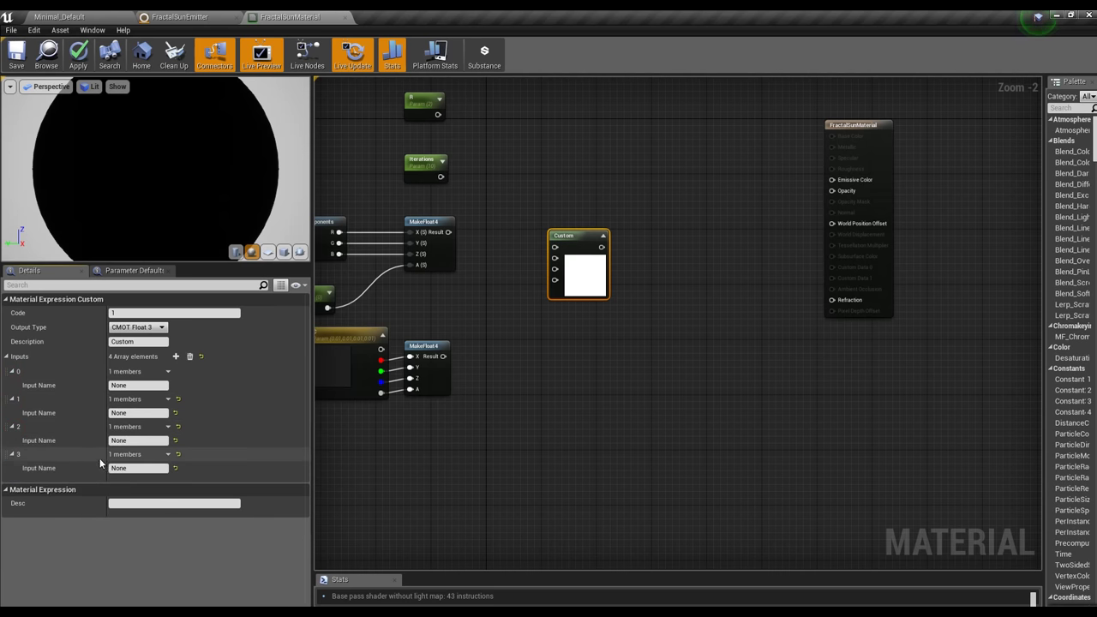
- Name the first Custom input R and the second Iterations
{"action": "left_click", "coordinate": [128, 385]}
{"action": "type", "text": "R"}
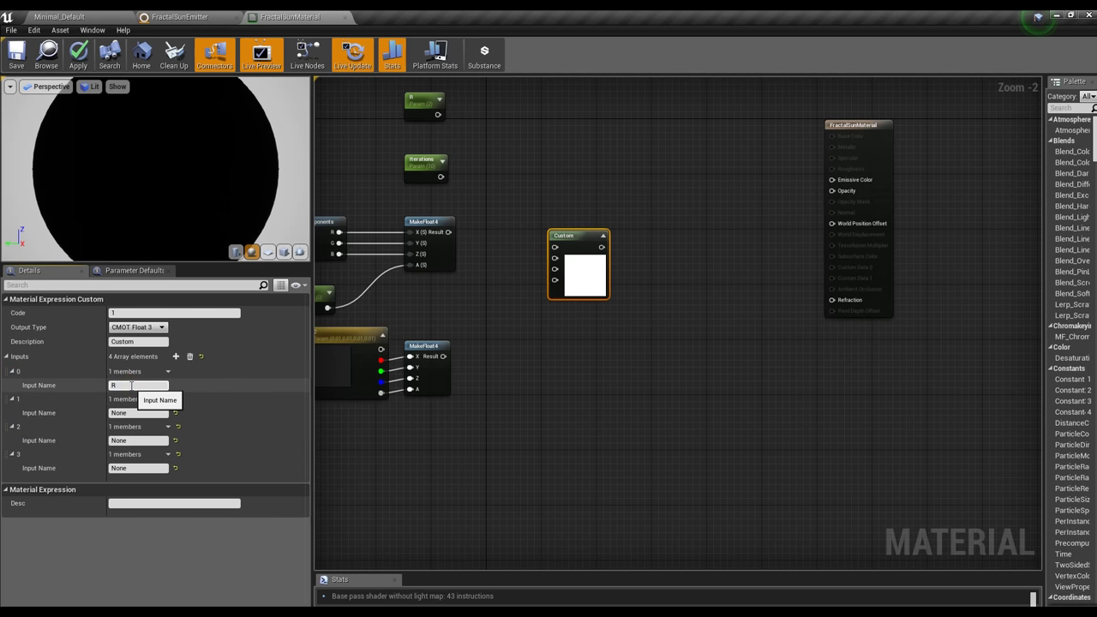
{"action": "key", "text": "Return"}
{"action": "left_click", "coordinate": [133, 413]}
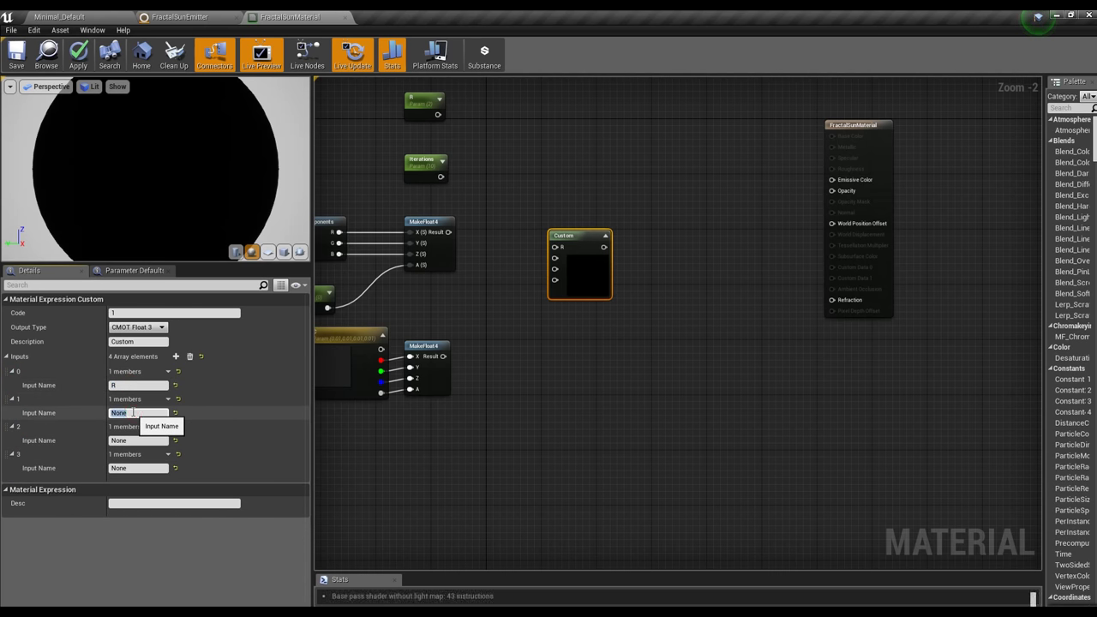
{"action": "type", "text": "Iterations"}
{"action": "key", "text": "Return"}
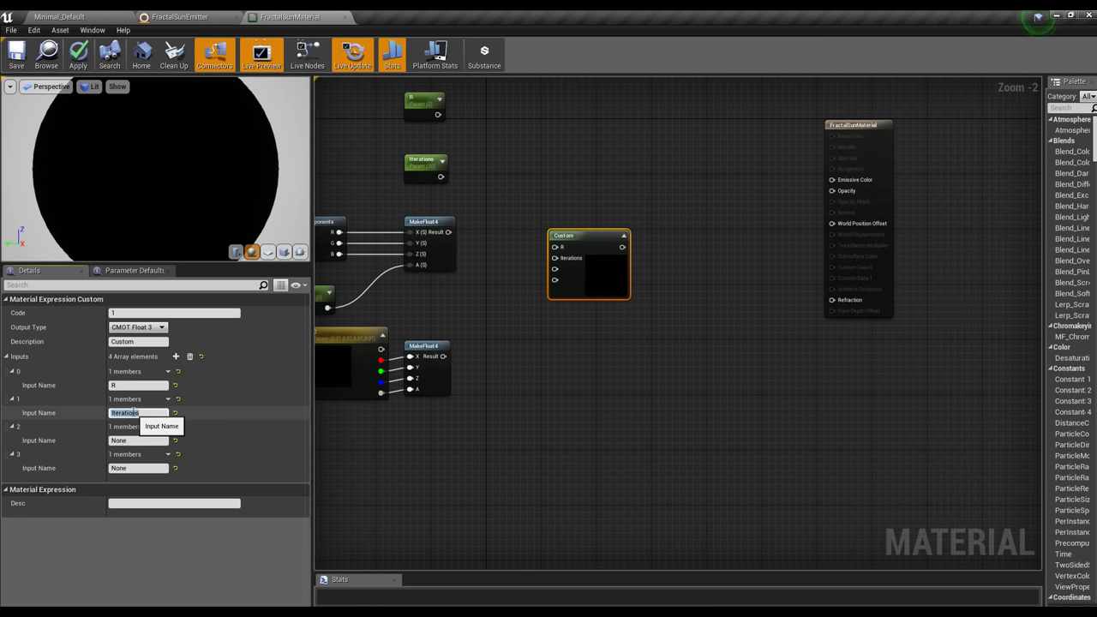
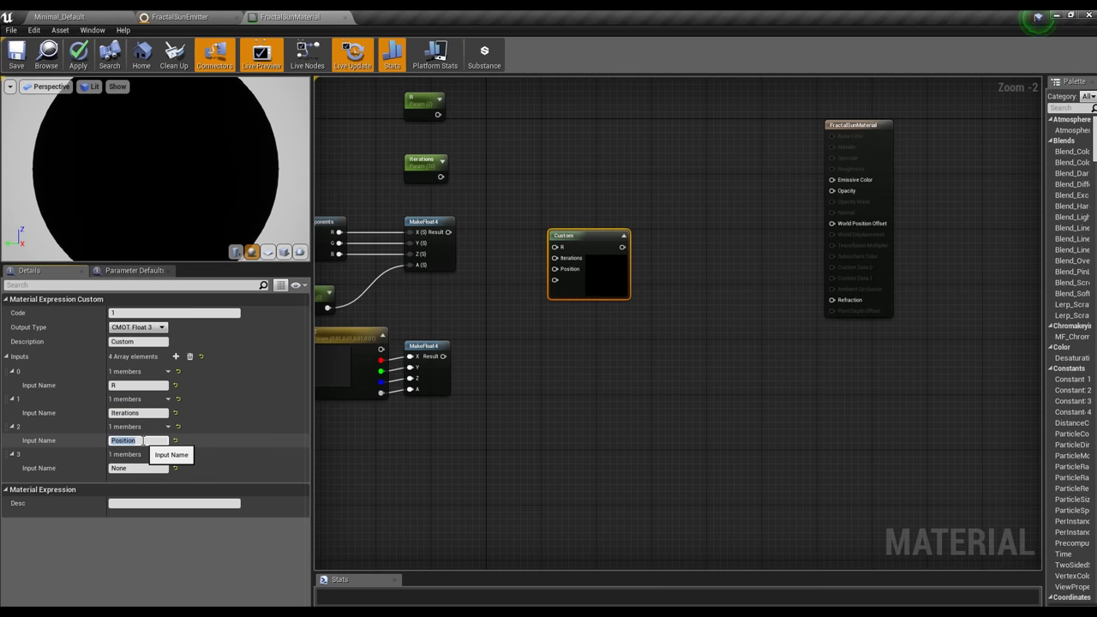
- Name the Custom node's inputs Position and CPosition, and add a fifth input named N
{"action": "key", "text": "Return"}
{"action": "left_click", "coordinate": [137, 468]}
{"action": "type", "text": "CPositi"}
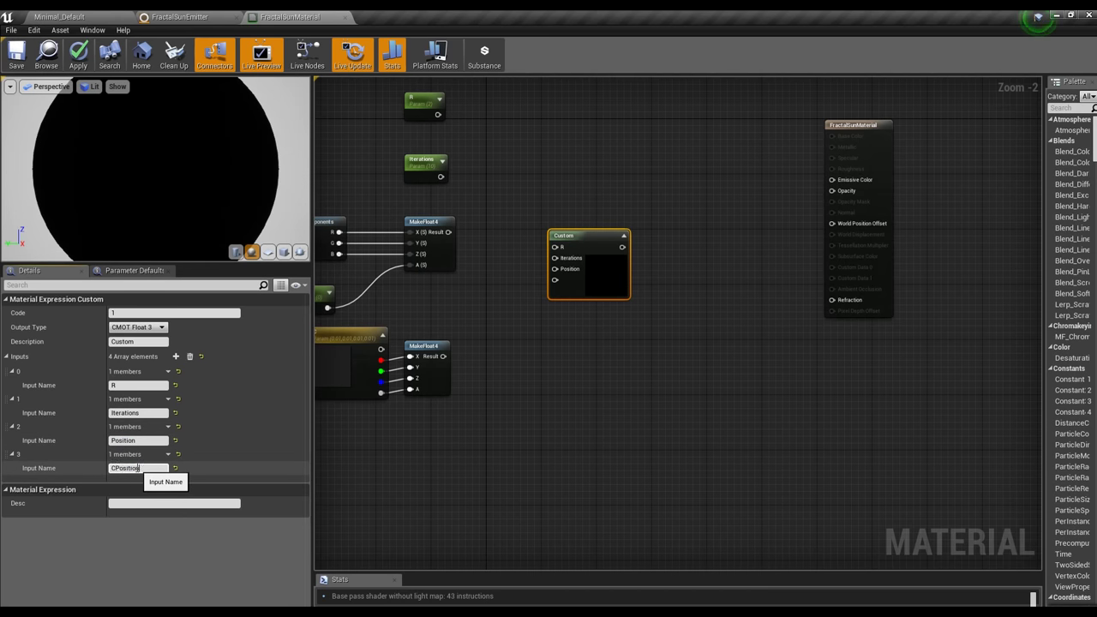
{"action": "key", "text": "Return"}
{"action": "left_click", "coordinate": [175, 356]}
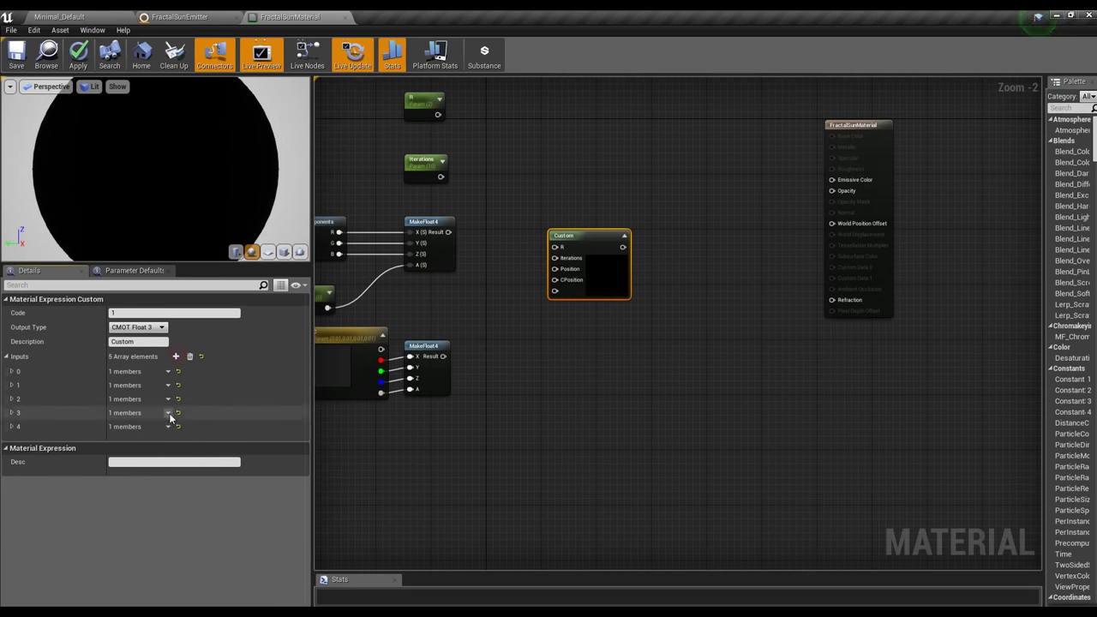
{"action": "left_click", "coordinate": [11, 428]}
{"action": "left_click", "coordinate": [129, 440]}
{"action": "type", "text": "N"}
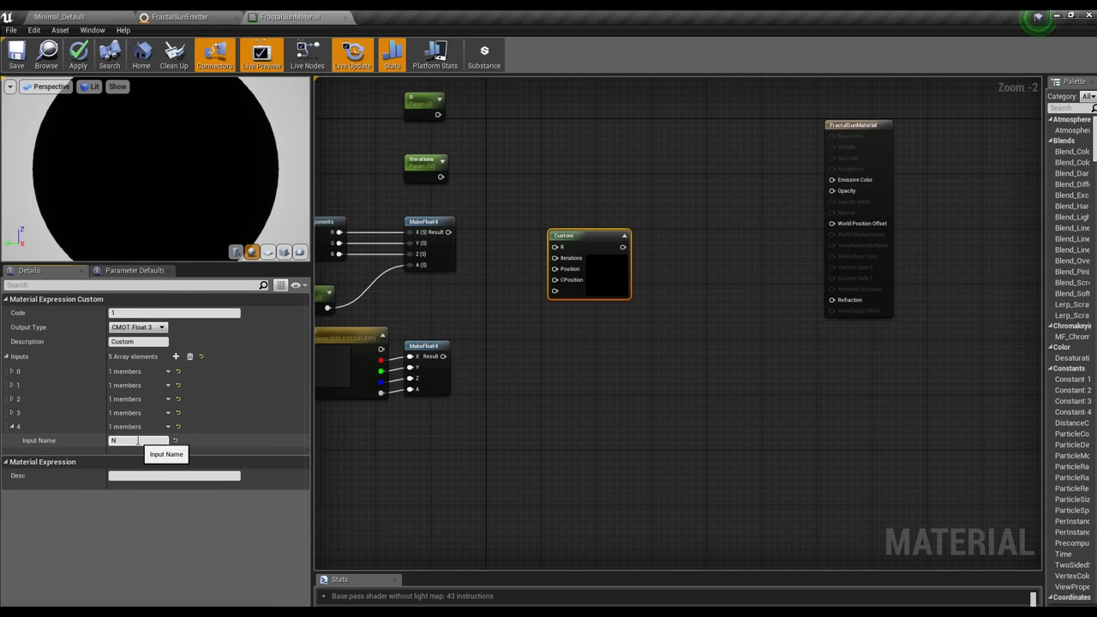
- Set the node's Output Type to CMOT Float 1 and its Description to FractalSun
{"action": "left_click", "coordinate": [148, 329]}
{"action": "left_click", "coordinate": [149, 337]}
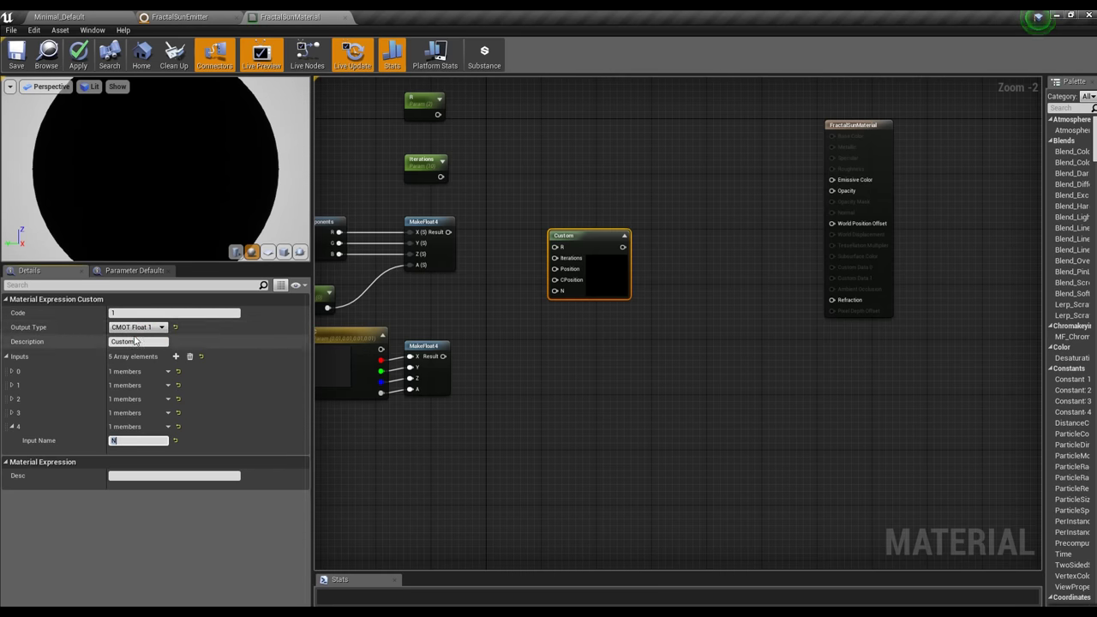
{"action": "type", "text": "FractalSun"}
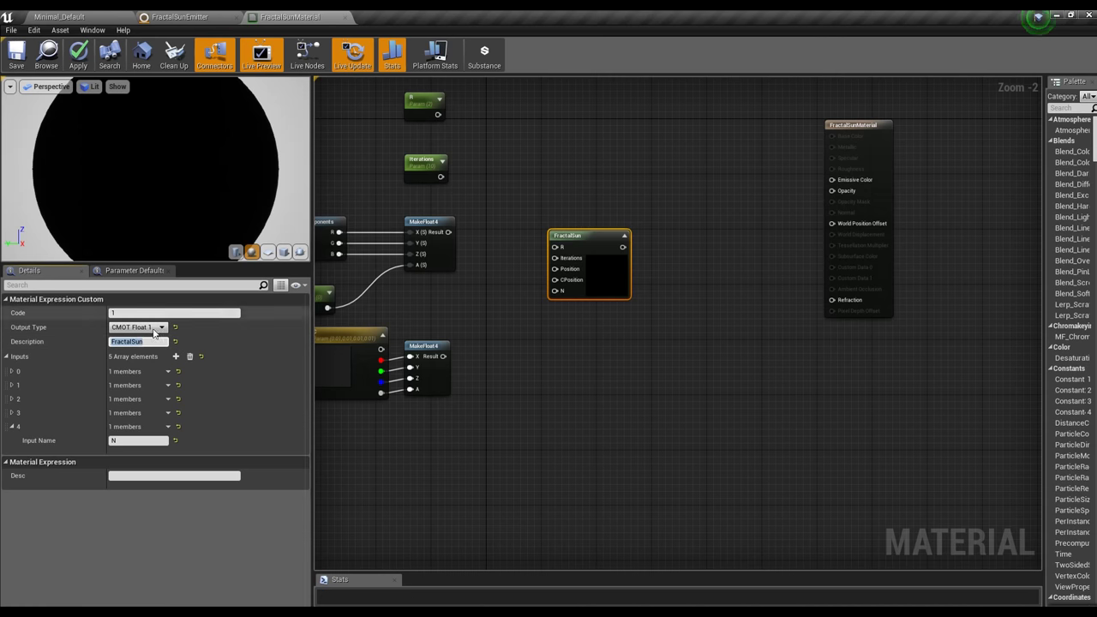
- Wire R, Iterations and the two MakeFloat4 nodes into FractalSun's R, Iterations, Position and CPosition inputs
{"action": "left_click", "coordinate": [515, 302]}
{"action": "mouse_move", "coordinate": [437, 114]}
{"action": "left_mouse_down"}
{"action": "mouse_move", "coordinate": [558, 236]}
{"action": "mouse_move", "coordinate": [555, 258]}
{"action": "left_mouse_up"}
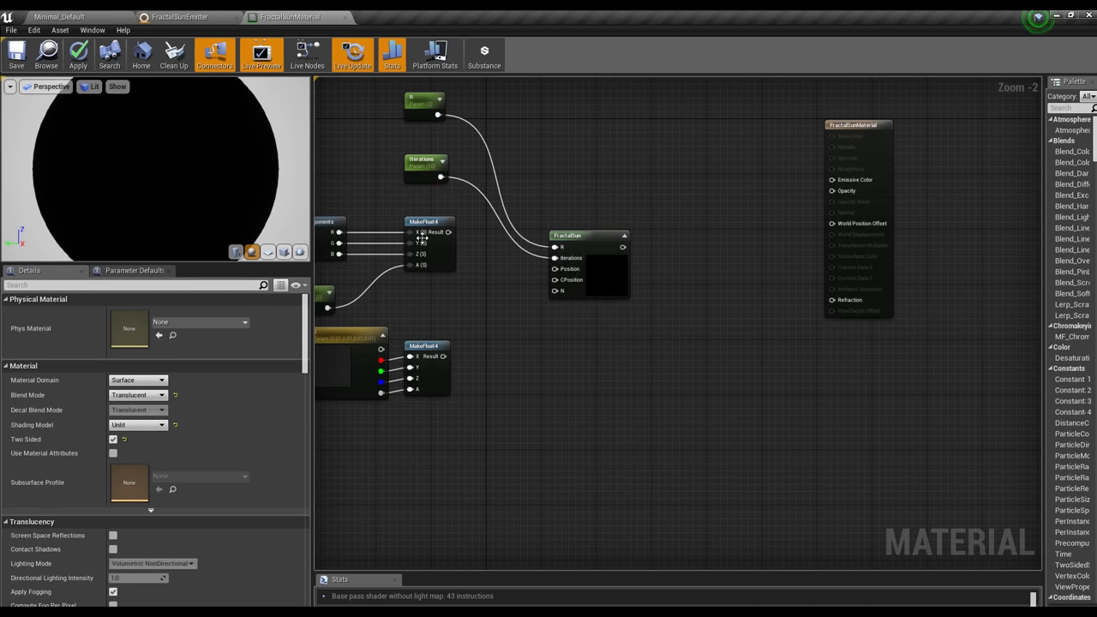
{"action": "mouse_move", "coordinate": [448, 233]}
{"action": "left_mouse_down"}
{"action": "mouse_move", "coordinate": [509, 270]}
{"action": "mouse_move", "coordinate": [556, 269]}
{"action": "left_mouse_up"}
{"action": "left_click_drag", "start_coordinate": [443, 357], "coordinate": [556, 281]}
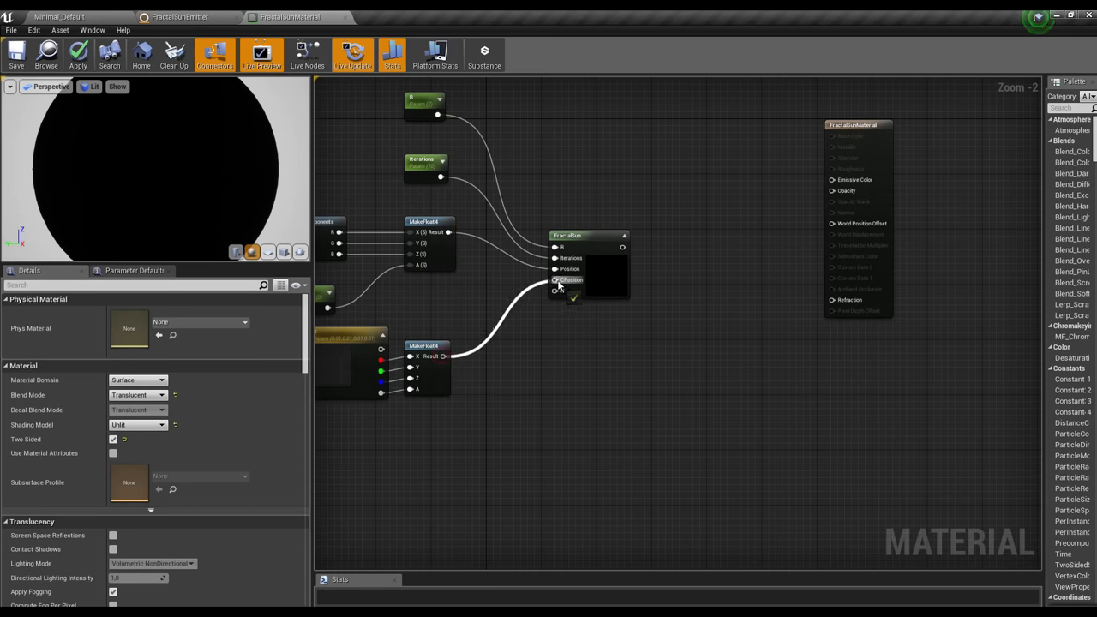
{"action": "right_click_drag", "start_coordinate": [555, 280], "coordinate": [604, 263]}
- Duplicate the Iterations parameter, rename the copy N, and wire it into FractalSun's N input
{"action": "left_click", "coordinate": [474, 147]}
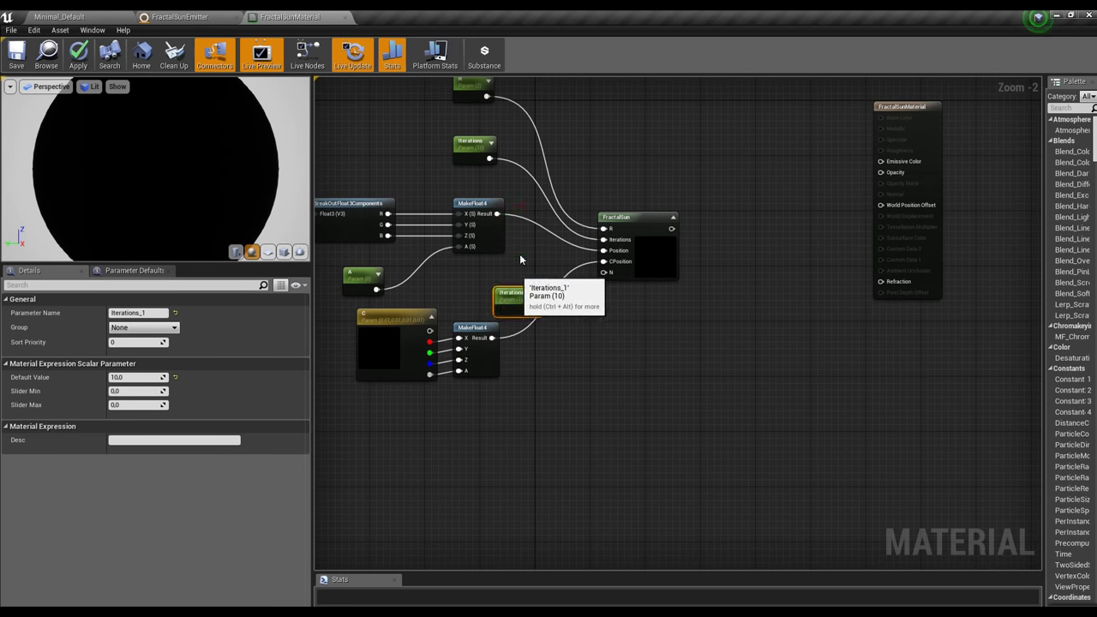
{"action": "key", "text": "ctrl+c"}
{"action": "key", "text": "ctrl+v"}
{"action": "left_click", "coordinate": [137, 312]}
{"action": "type", "text": "N"}
{"action": "key", "text": "Return"}
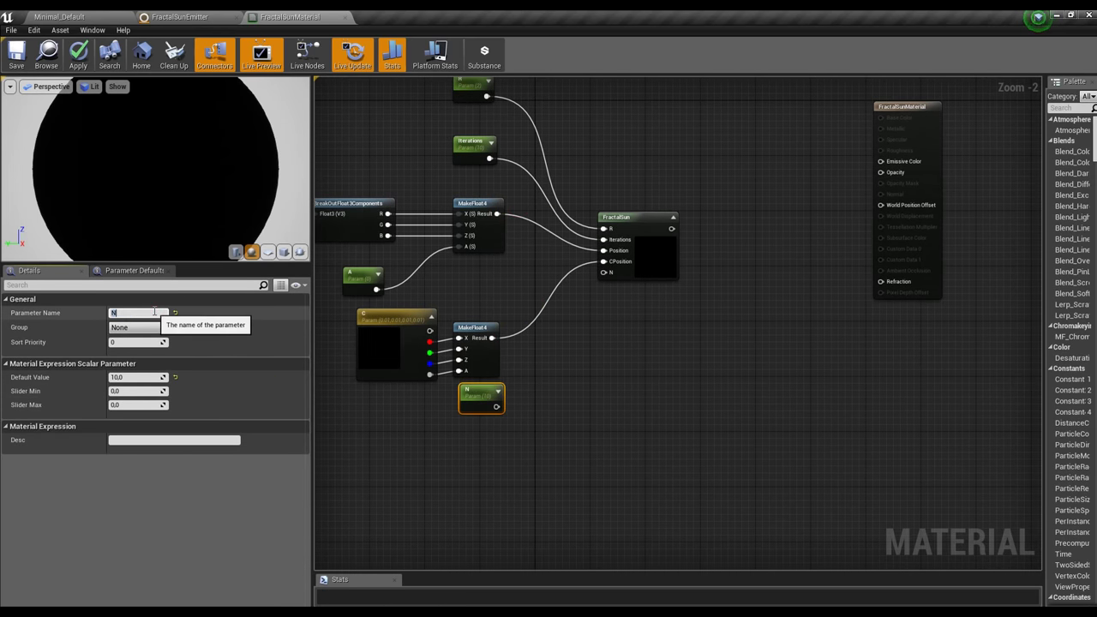
{"action": "left_click_drag", "start_coordinate": [496, 407], "coordinate": [576, 326]}
{"action": "left_click_drag", "start_coordinate": [634, 272], "coordinate": [633, 272]}
- Clear FractalSun's existing Code field
{"action": "left_click", "coordinate": [642, 248]}
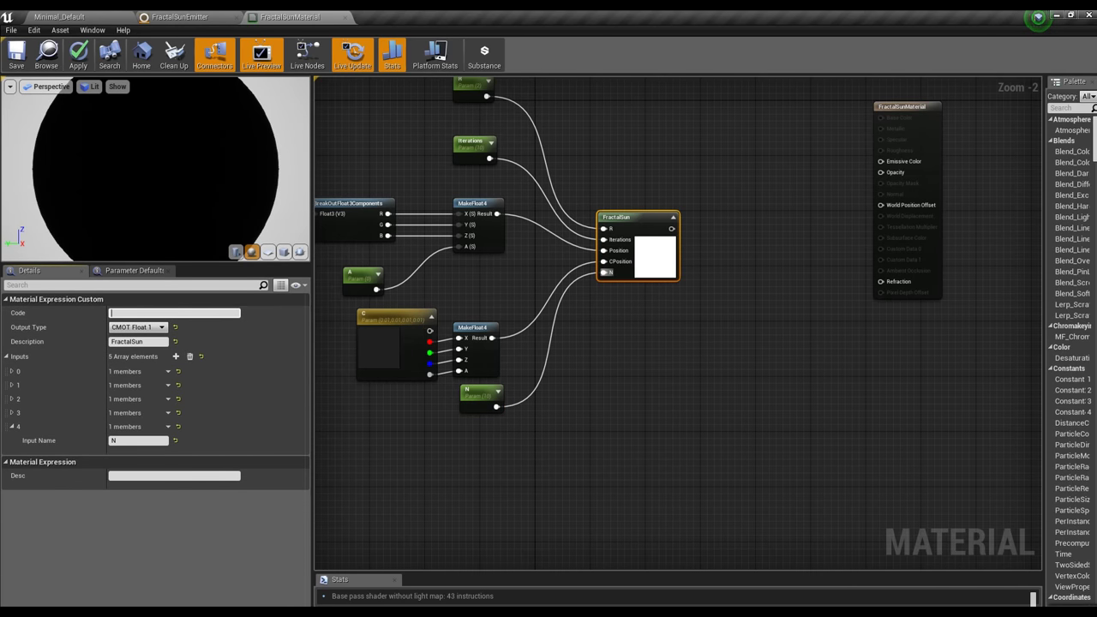
{"action": "key", "text": "ctrl+v"}
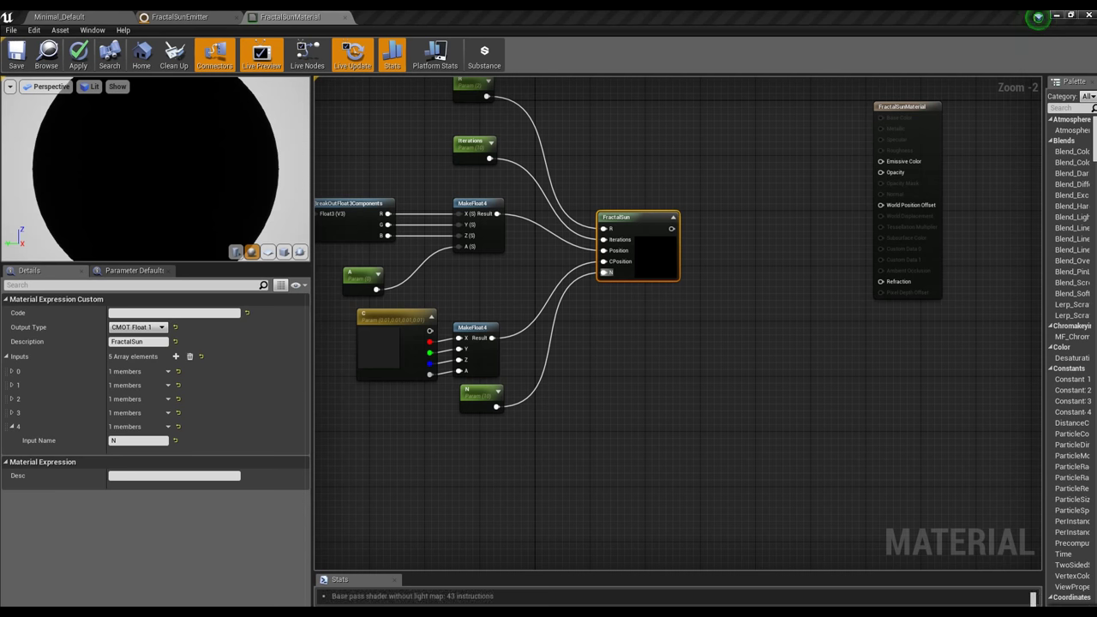
{"action": "left_click", "coordinate": [135, 312]}
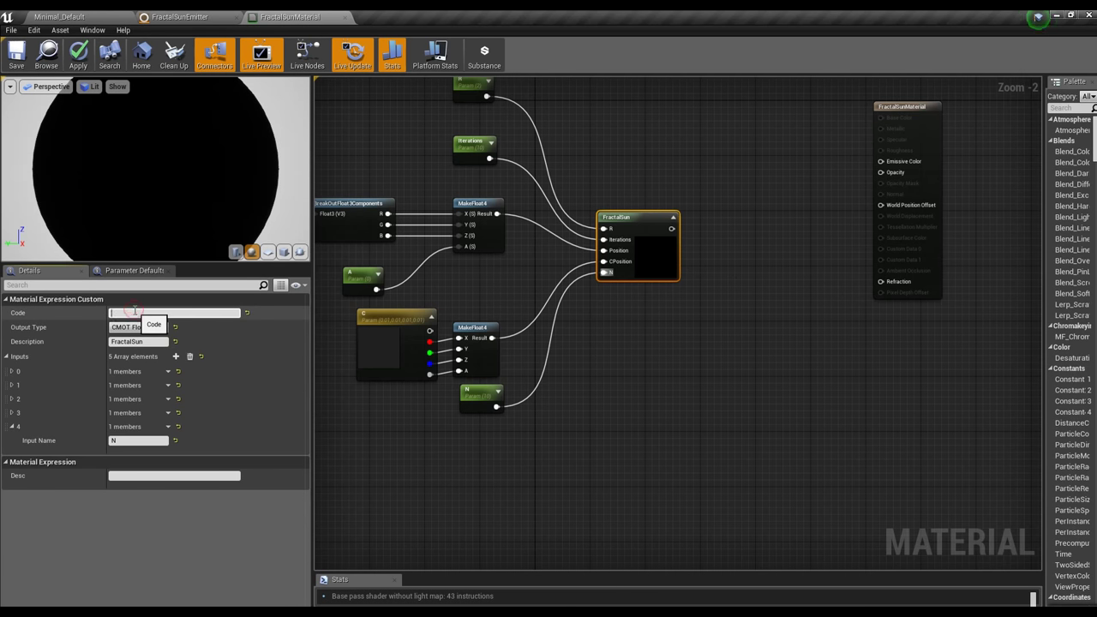
- Paste the HLSL fractal-loop code into FractalSun's Code field and pull a new wire from its output
{"action": "key", "text": "ctrl+v"}
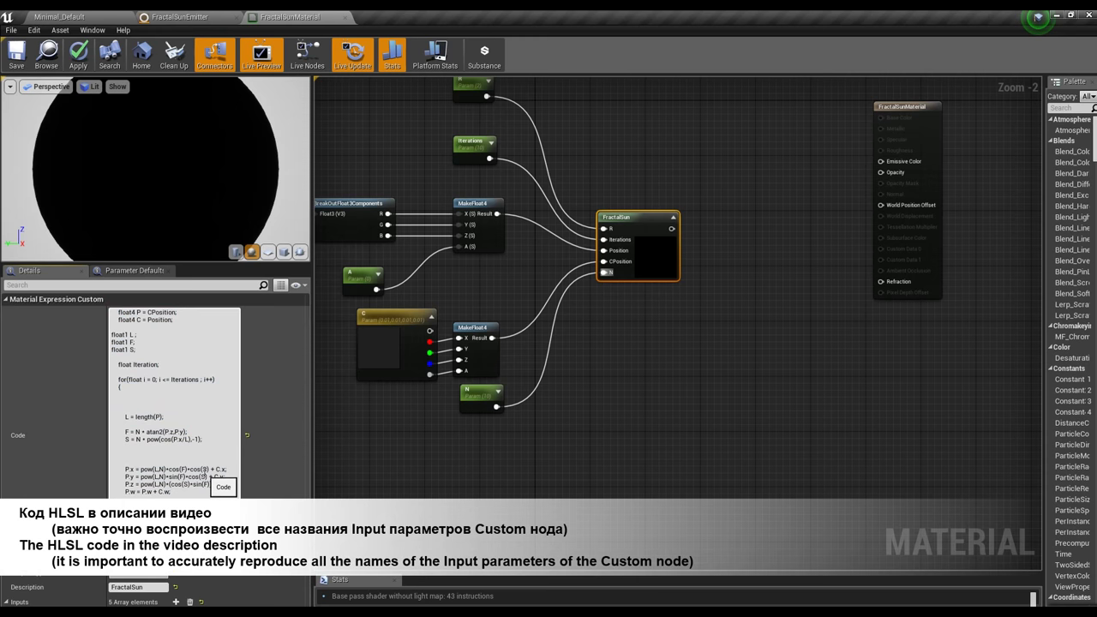
{"action": "left_click", "coordinate": [657, 238]}
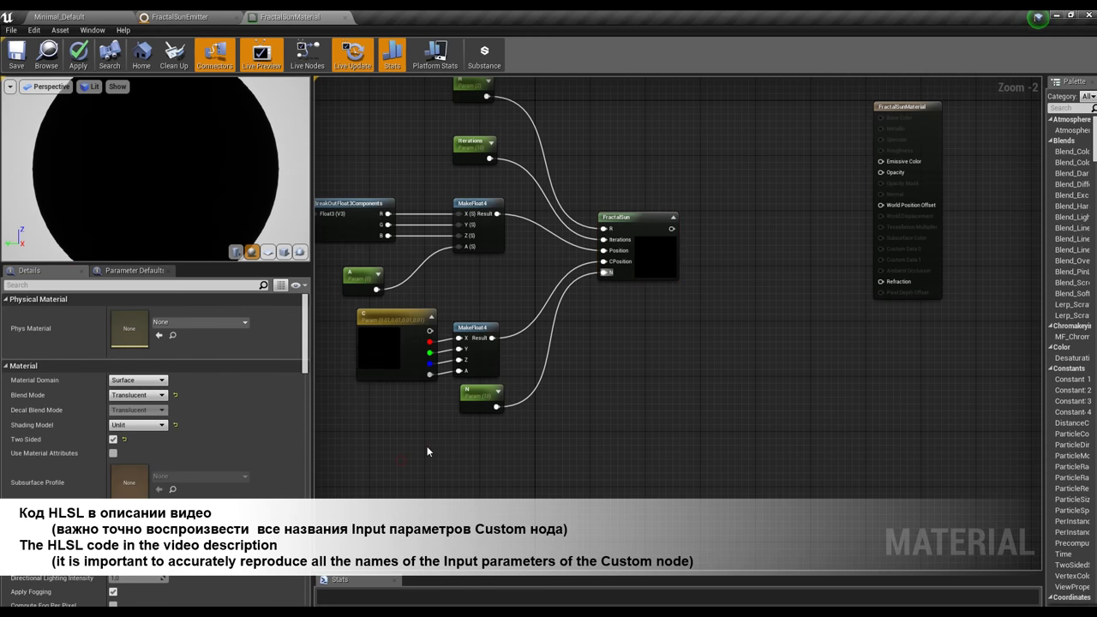
{"action": "right_click_drag", "start_coordinate": [657, 238], "coordinate": [624, 257]}
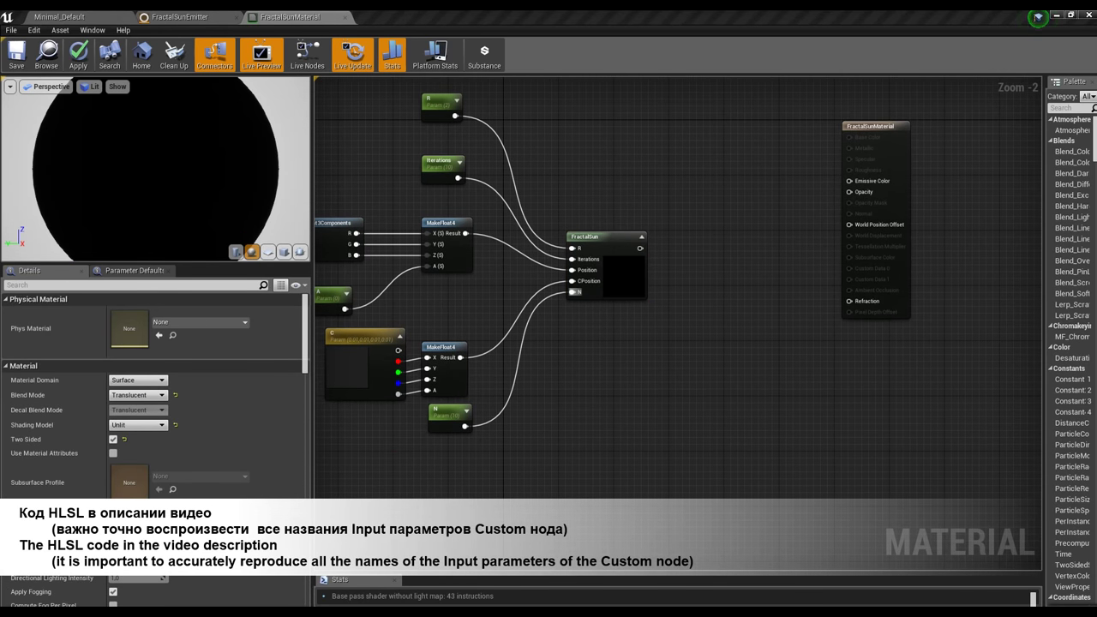
{"action": "left_click_drag", "start_coordinate": [639, 248], "coordinate": [733, 250]}
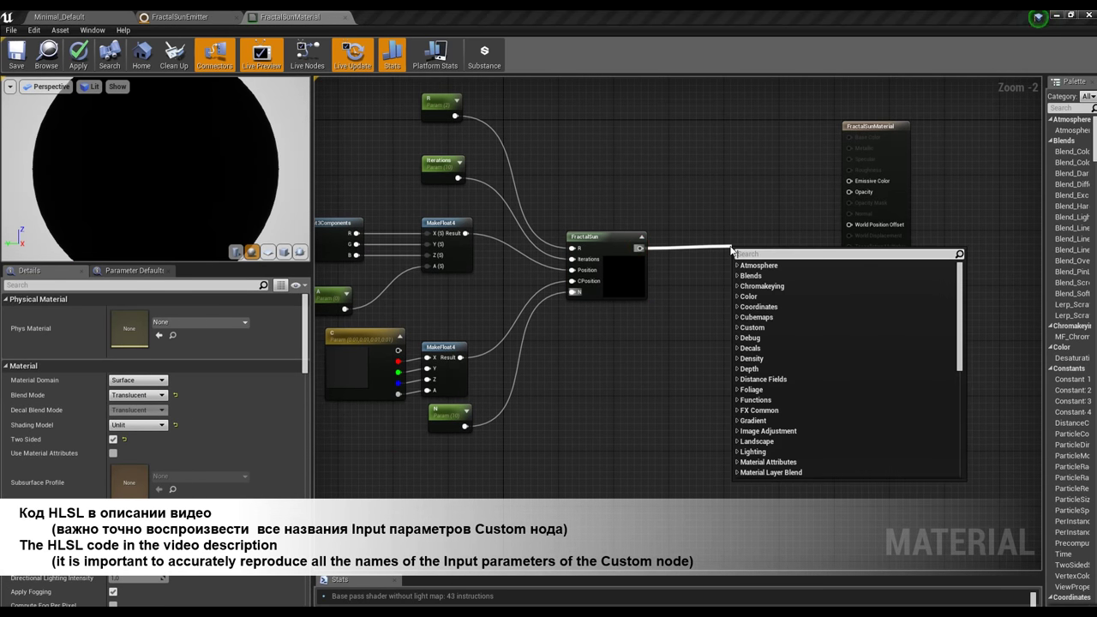
- Add a Power node with exponent 3 after FractalSun and connect it to Opacity
{"action": "type", "text": "power"}
{"action": "left_click", "coordinate": [758, 276]}
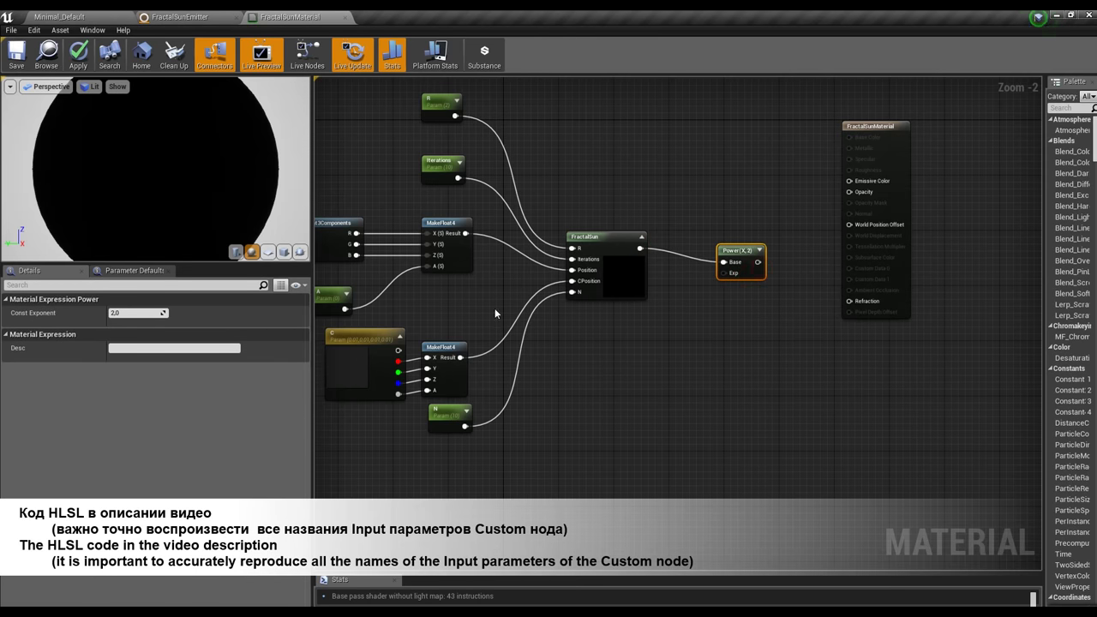
{"action": "type", "text": "3"}
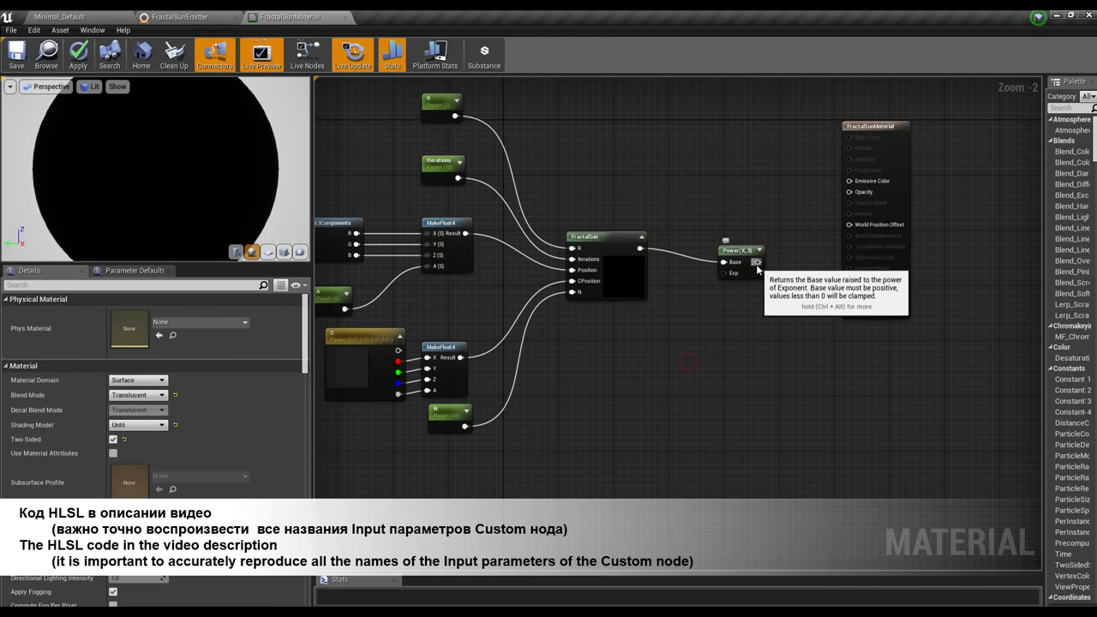
{"action": "left_click_drag", "start_coordinate": [757, 262], "coordinate": [782, 269]}
{"action": "left_click_drag", "start_coordinate": [841, 192], "coordinate": [930, 246]}
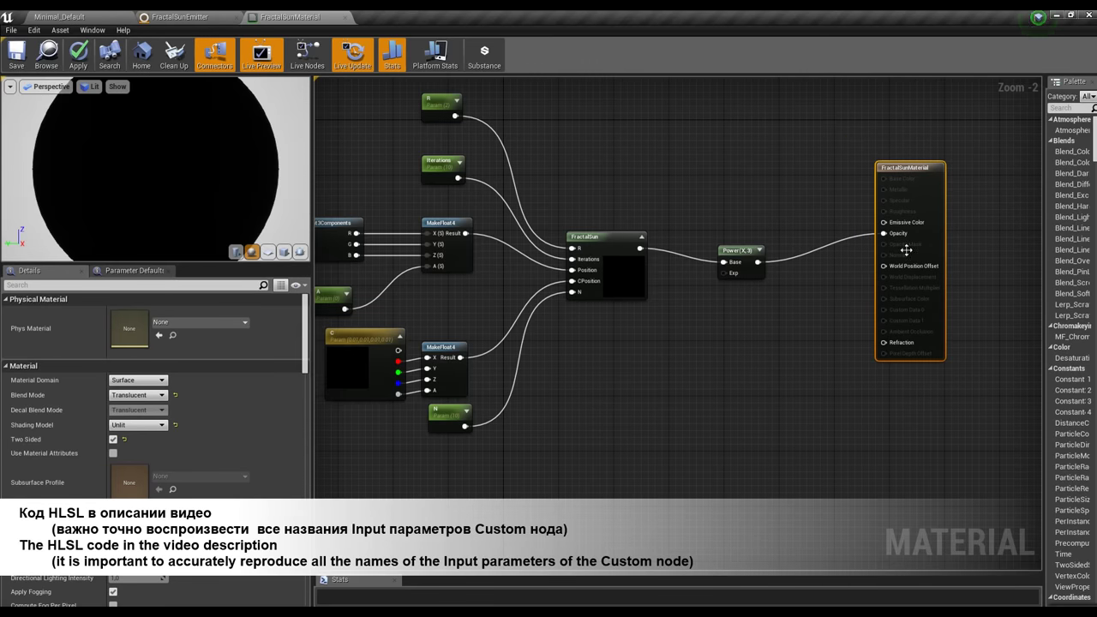
- Add a Lerp node driven by FractalSun and a vector parameter named Color1
{"action": "left_click_drag", "start_coordinate": [639, 247], "coordinate": [718, 320]}
{"action": "type", "text": "lerp"}
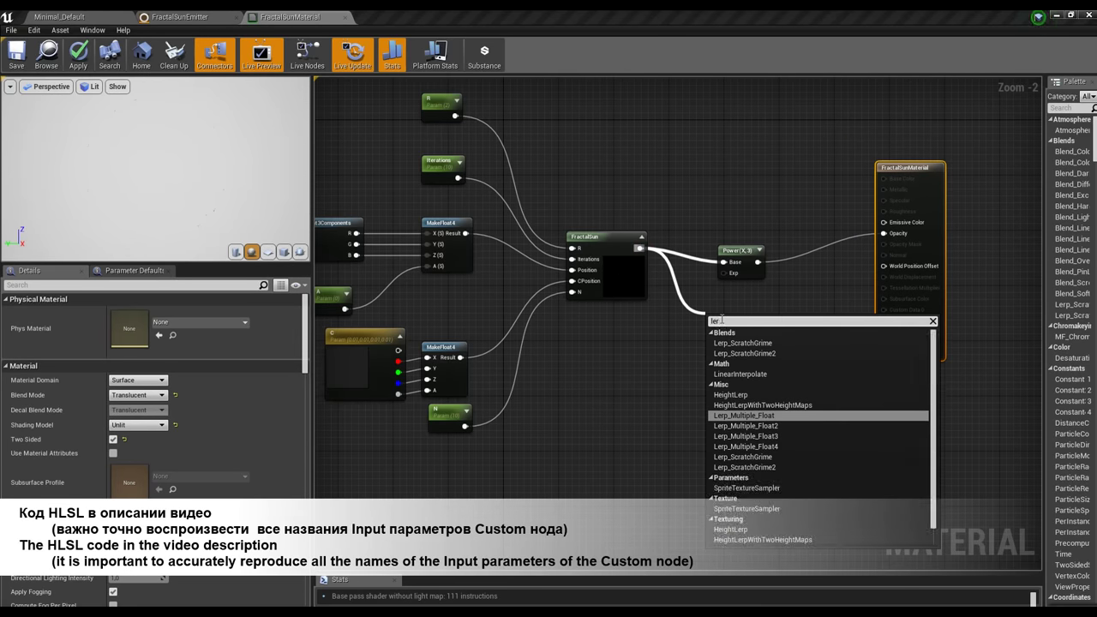
{"action": "left_click", "coordinate": [741, 374]}
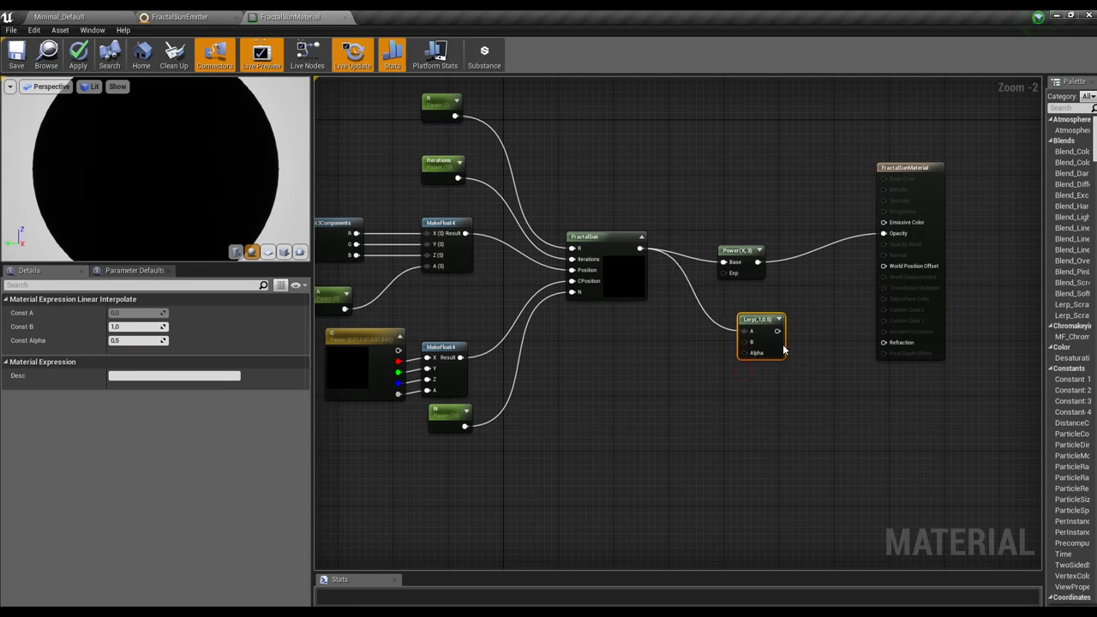
{"action": "left_click_drag", "start_coordinate": [753, 354], "coordinate": [628, 425]}
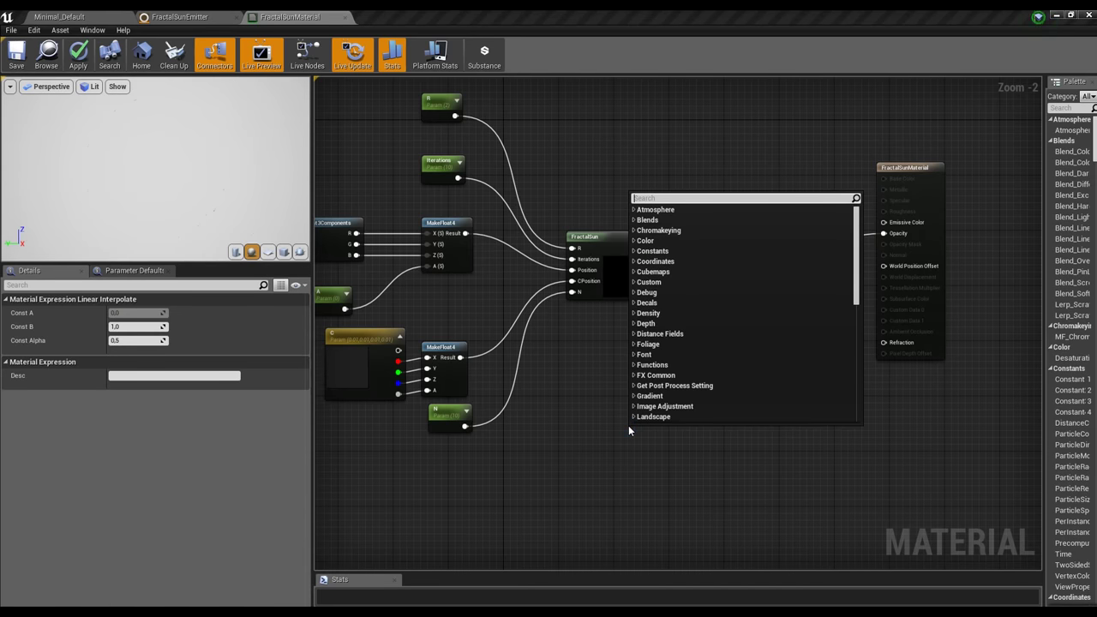
{"action": "type", "text": "vector"}
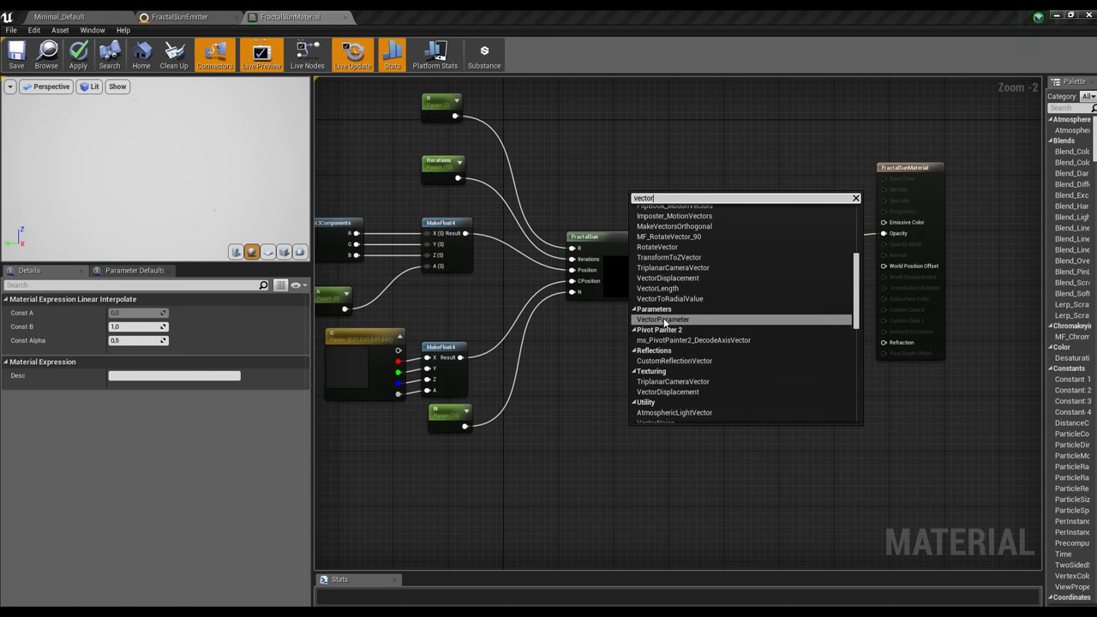
{"action": "left_click", "coordinate": [664, 320]}
{"action": "type", "text": "Color1"}
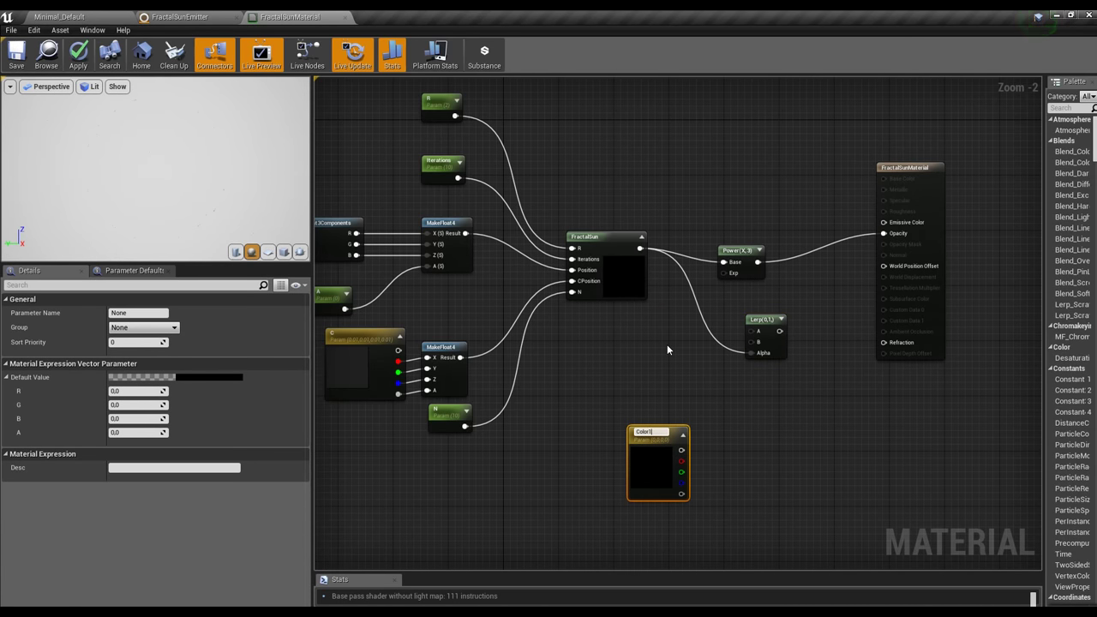
{"action": "key", "text": "Return"}
{"action": "left_click_drag", "start_coordinate": [655, 476], "coordinate": [626, 371]}
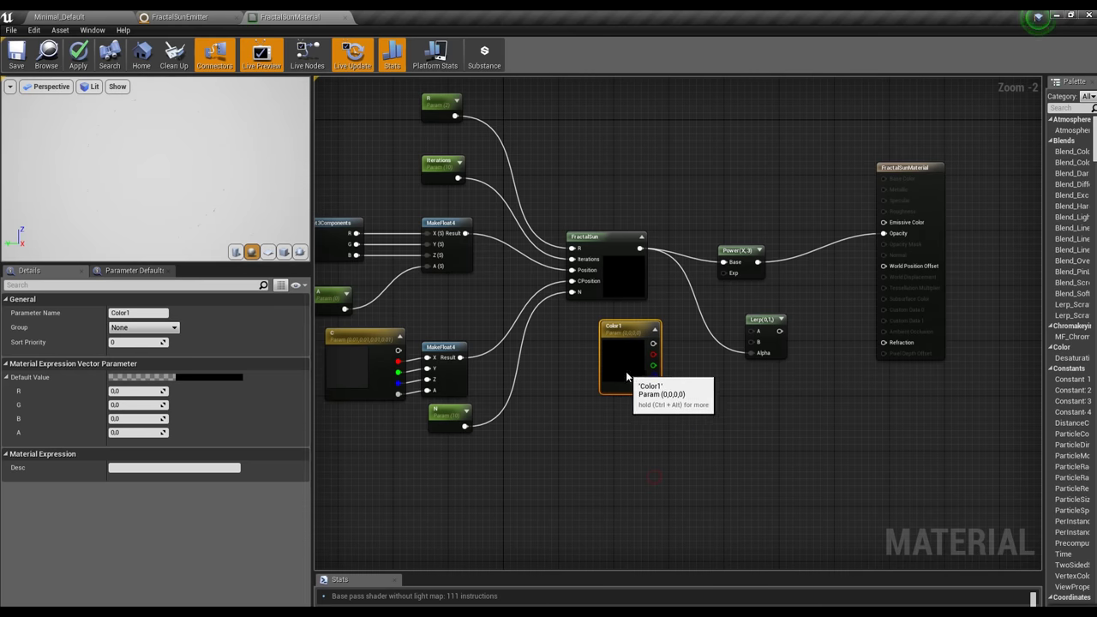
- Add a second vector parameter Color2 below Color1 and wire Color1 into the Lerp
{"action": "right_click", "coordinate": [612, 503]}
{"action": "type", "text": "vector"}
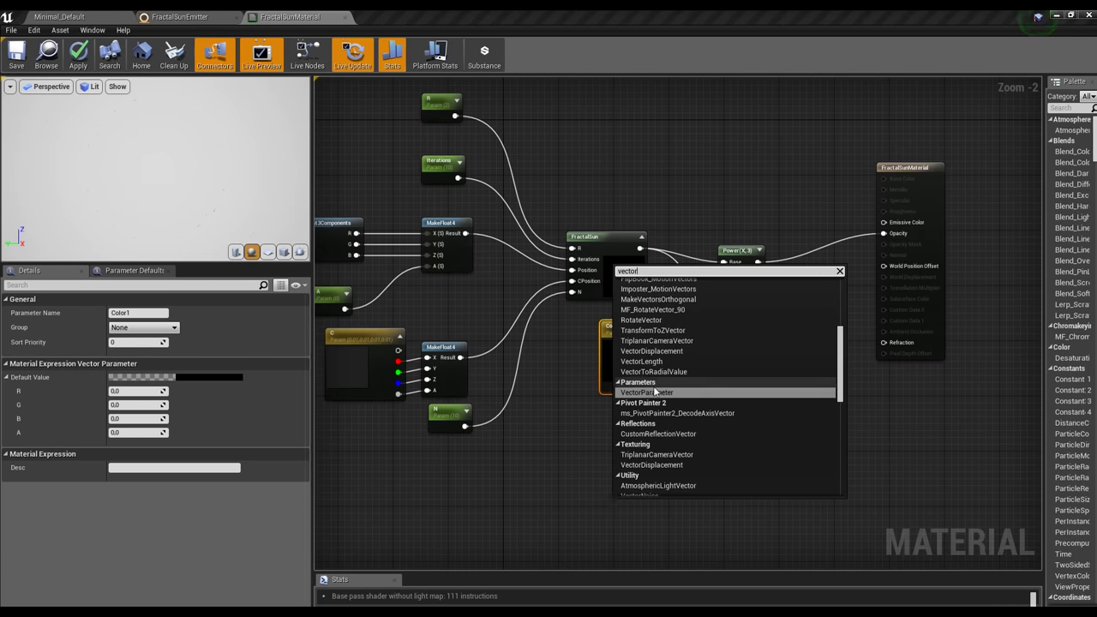
{"action": "left_click", "coordinate": [655, 392]}
{"action": "type", "text": "or2"}
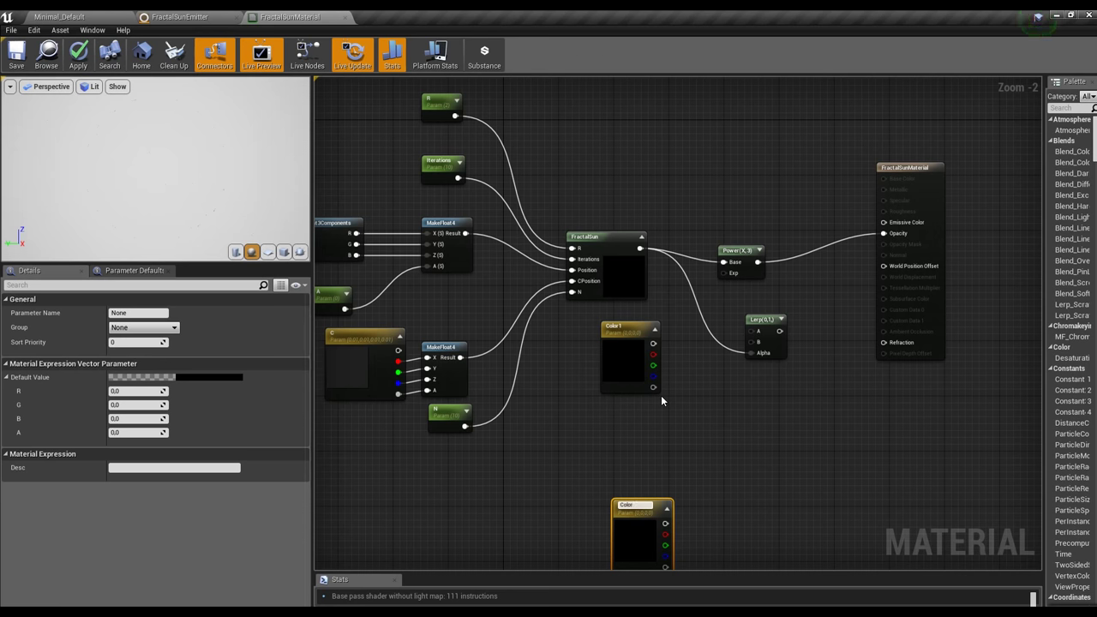
{"action": "key", "text": "Return"}
{"action": "left_click_drag", "start_coordinate": [650, 531], "coordinate": [638, 435]}
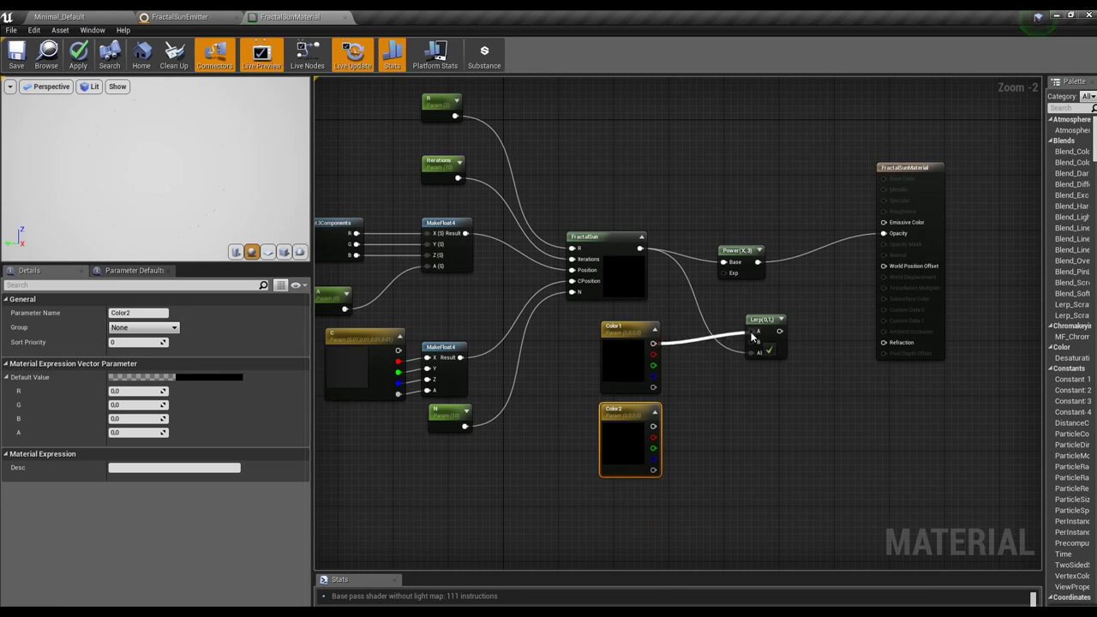
{"action": "mouse_move", "coordinate": [751, 337]}
{"action": "left_mouse_down"}
{"action": "mouse_move", "coordinate": [883, 222]}
{"action": "mouse_move", "coordinate": [743, 300]}
{"action": "left_mouse_up"}
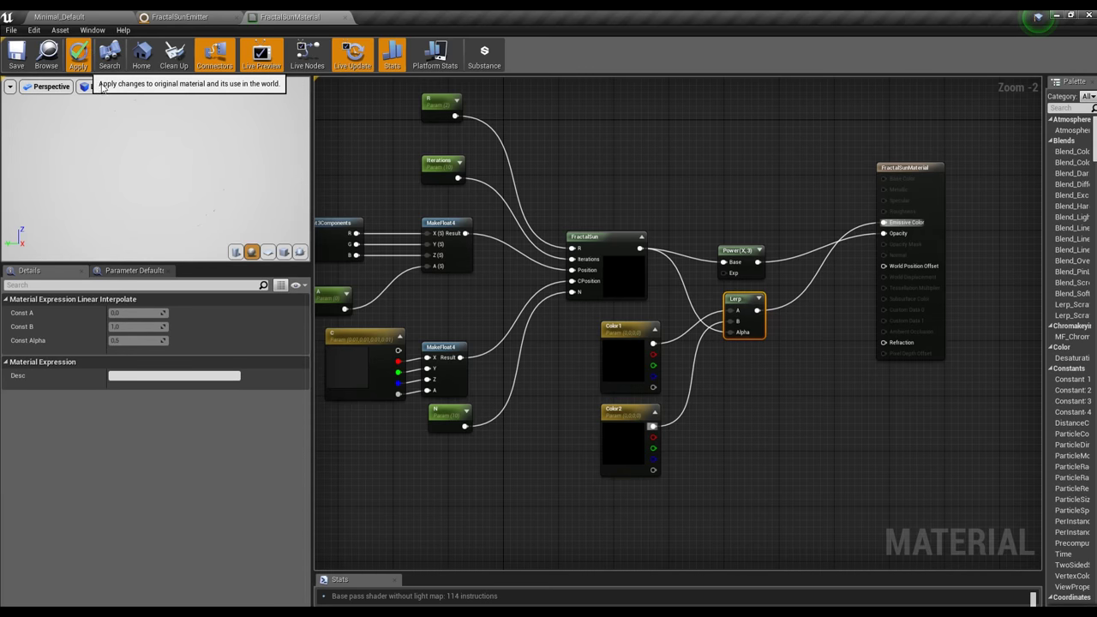
- Save the FractalSunMaterial
{"action": "left_click", "coordinate": [17, 58]}
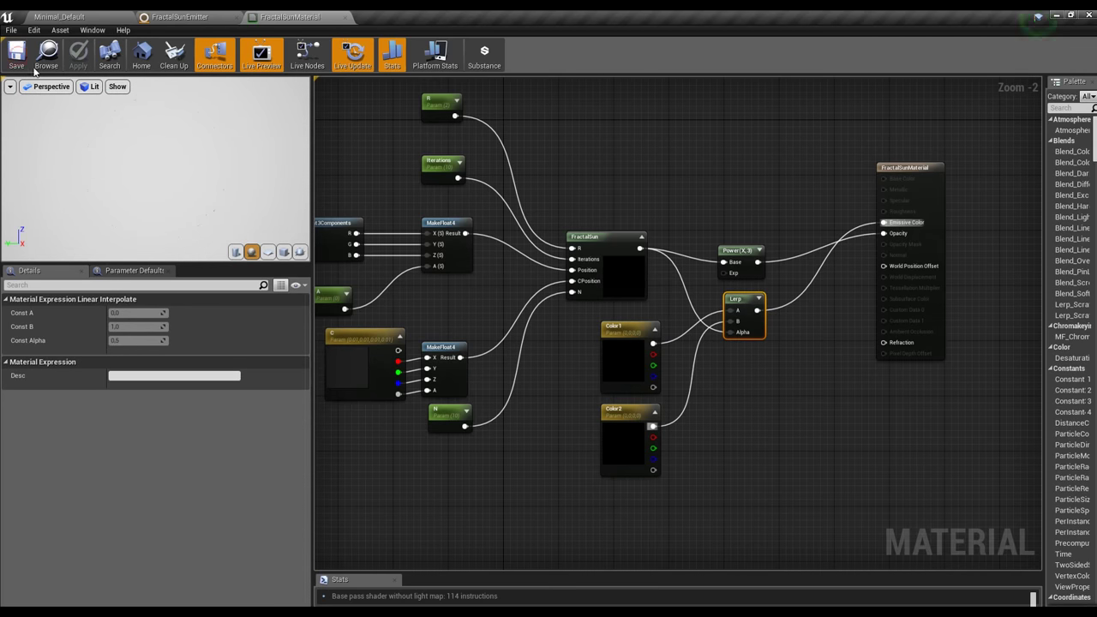
{"action": "scroll", "coordinate": [794, 166], "scroll_direction": "down", "scroll_amount": 1}
{"action": "scroll", "coordinate": [686, 214], "scroll_direction": "down", "scroll_amount": 1}
{"action": "scroll", "coordinate": [614, 246], "scroll_direction": "down", "scroll_amount": 1}
{"action": "left_click", "coordinate": [818, 210]}
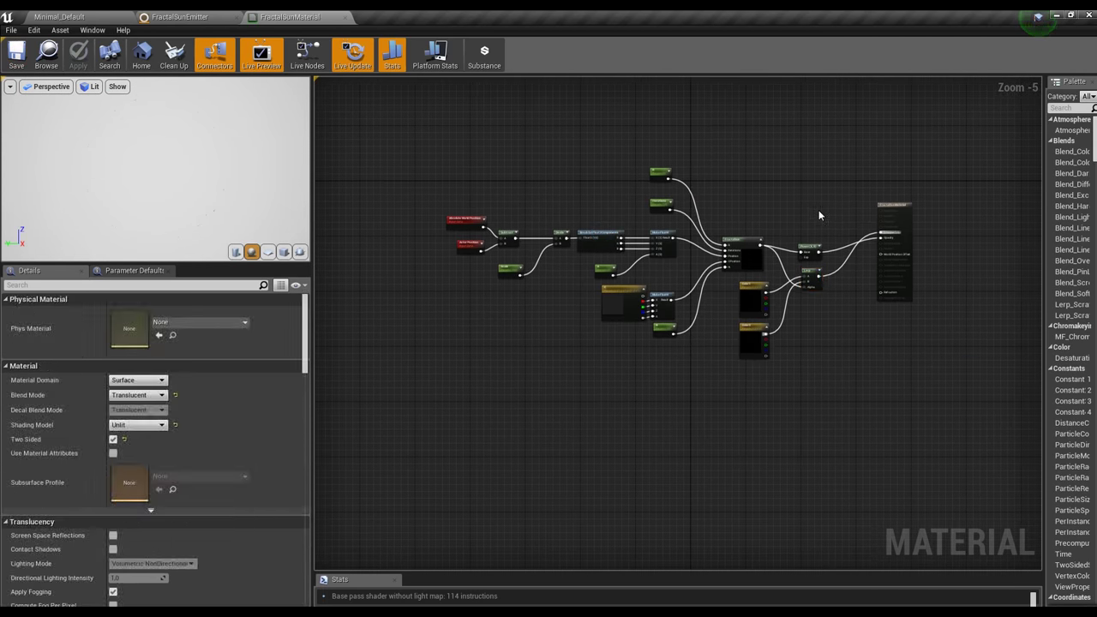
{"action": "scroll", "coordinate": [819, 210], "scroll_direction": "up", "scroll_amount": 2}
- Close the material editor and create a material instance from FractalSunMaterial
{"action": "left_click", "coordinate": [345, 17]}
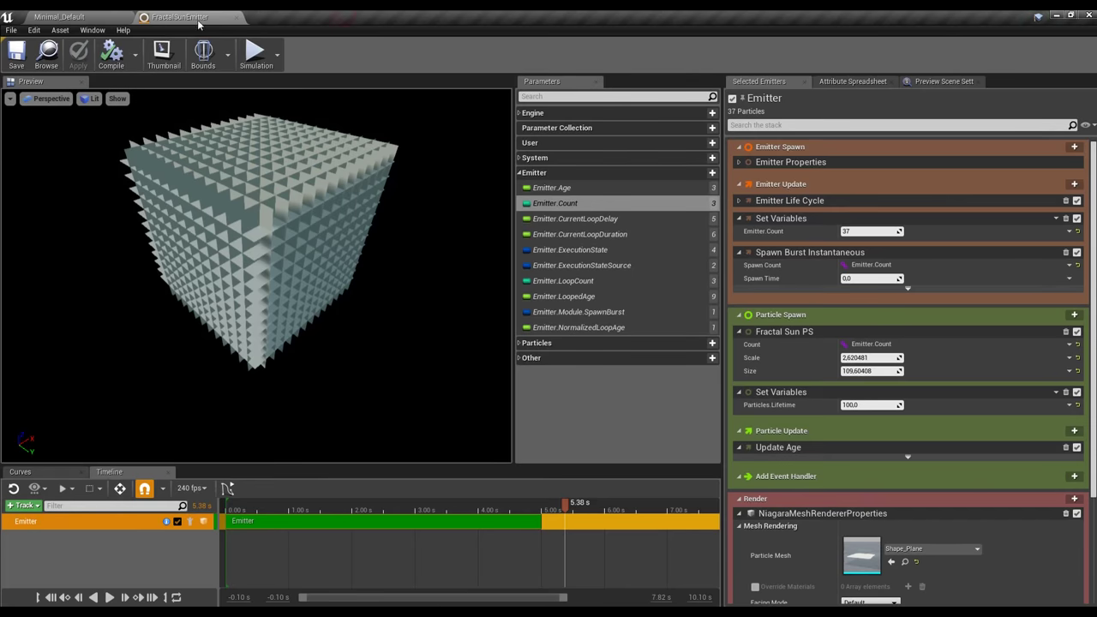
{"action": "left_click", "coordinate": [86, 21]}
{"action": "right_click", "coordinate": [980, 299]}
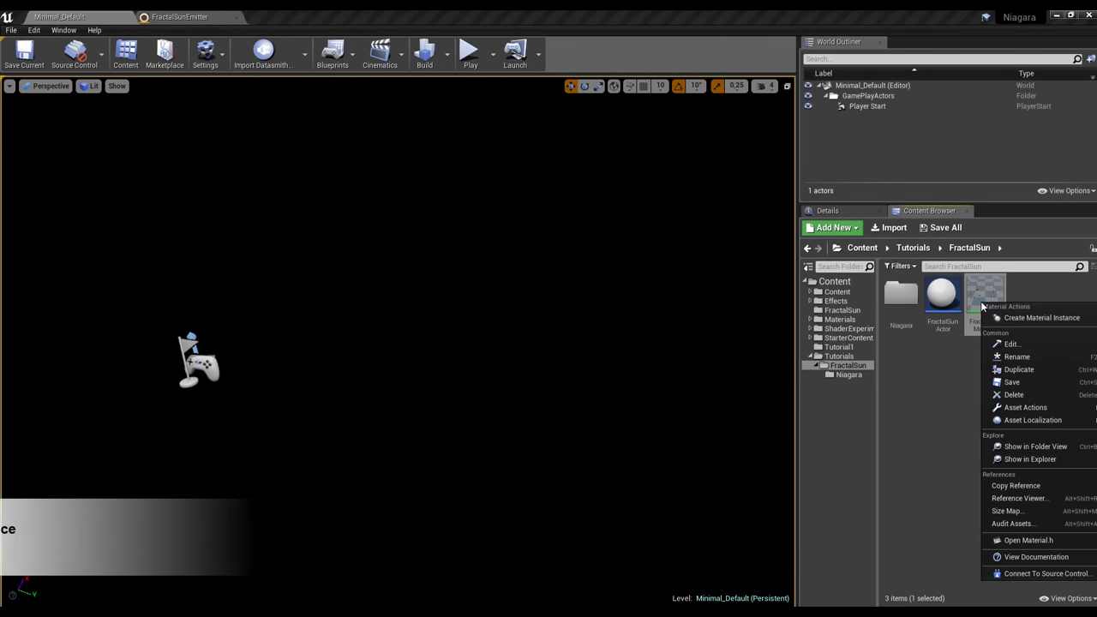
{"action": "left_click", "coordinate": [1027, 320]}
- Save FractalSunMaterial_Inst and drag it over to the FractalSunEmitter editor
{"action": "right_click", "coordinate": [1032, 307]}
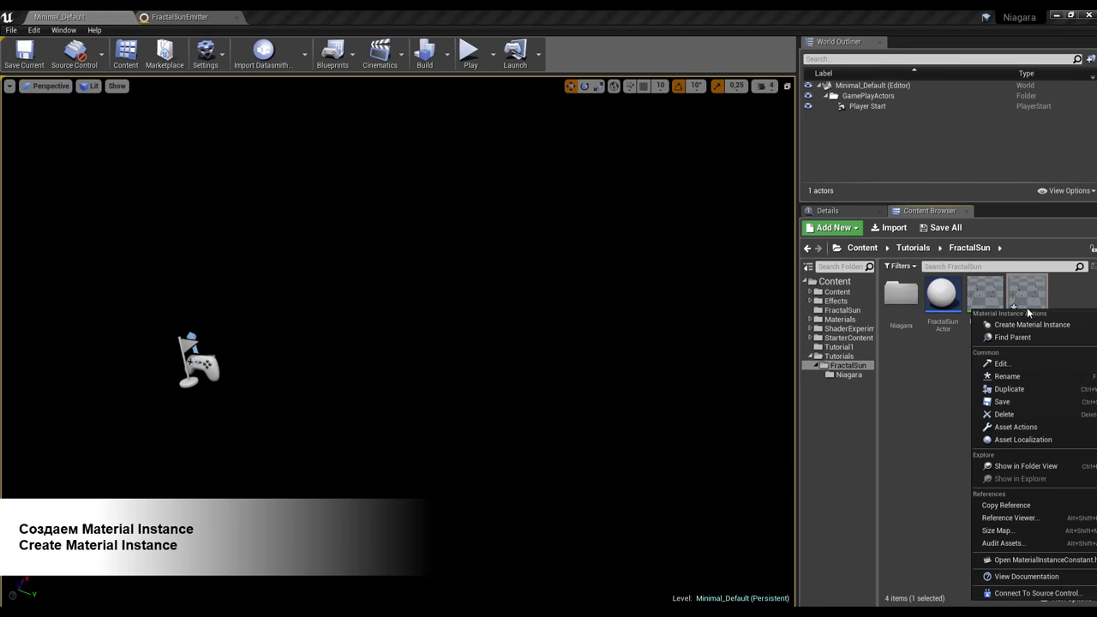
{"action": "left_click", "coordinate": [1009, 405]}
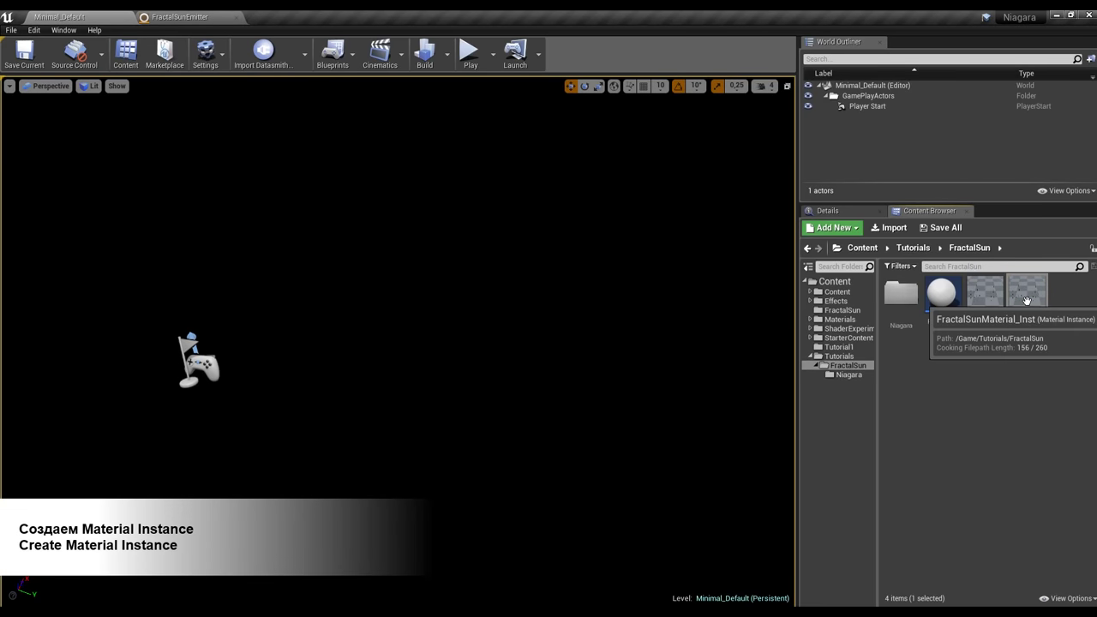
{"action": "mouse_move", "coordinate": [1027, 300]}
{"action": "left_mouse_down"}
{"action": "mouse_move", "coordinate": [835, 470]}
{"action": "mouse_move", "coordinate": [838, 524]}
{"action": "left_mouse_up"}
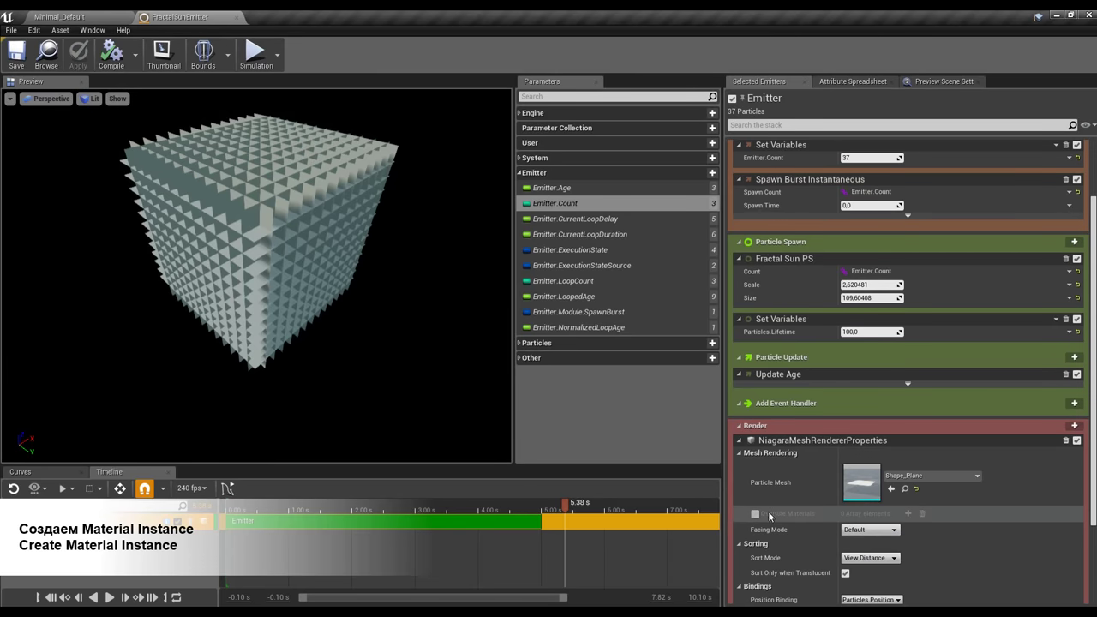
- Add an override material slot on the mesh renderer, assign FractalSunMaterial_Inst, and open the instance
{"action": "scroll", "coordinate": [837, 522], "scroll_direction": "down", "scroll_amount": 1}
{"action": "left_click", "coordinate": [908, 477]}
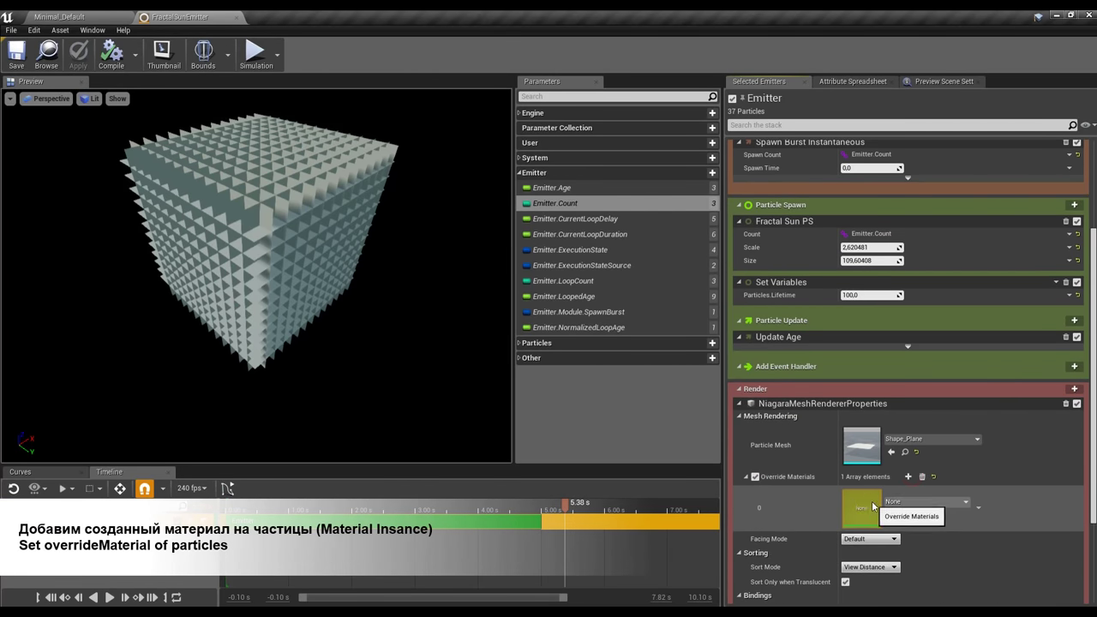
{"action": "left_click", "coordinate": [126, 15]}
{"action": "mouse_move", "coordinate": [1027, 302]}
{"action": "left_mouse_down"}
{"action": "mouse_move", "coordinate": [209, 27]}
{"action": "mouse_move", "coordinate": [860, 513]}
{"action": "left_mouse_up"}
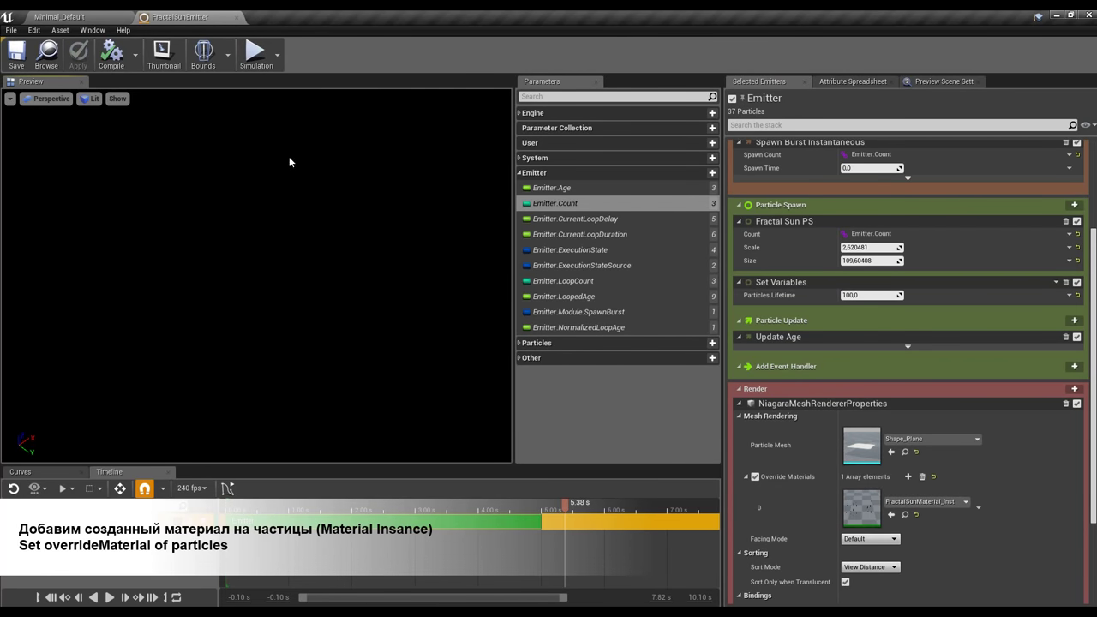
{"action": "left_click", "coordinate": [60, 17]}
{"action": "double_click", "coordinate": [1026, 295]}
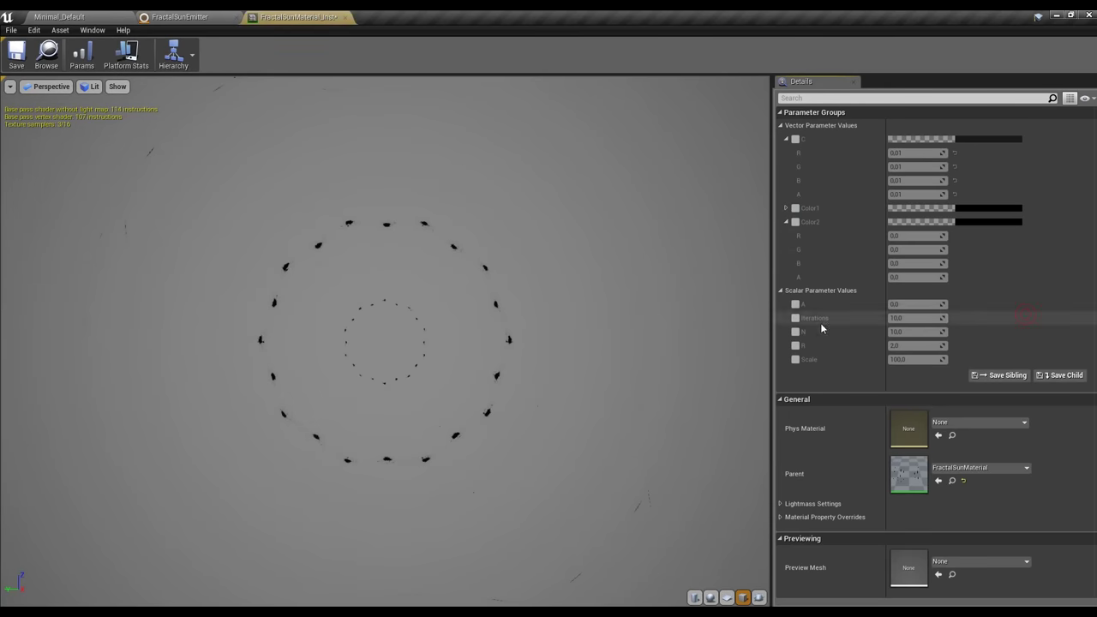
- Enable the C through Scale parameter overrides and dock the instance editor left, FractalSunEmitter right
{"action": "left_click", "coordinate": [795, 139]}
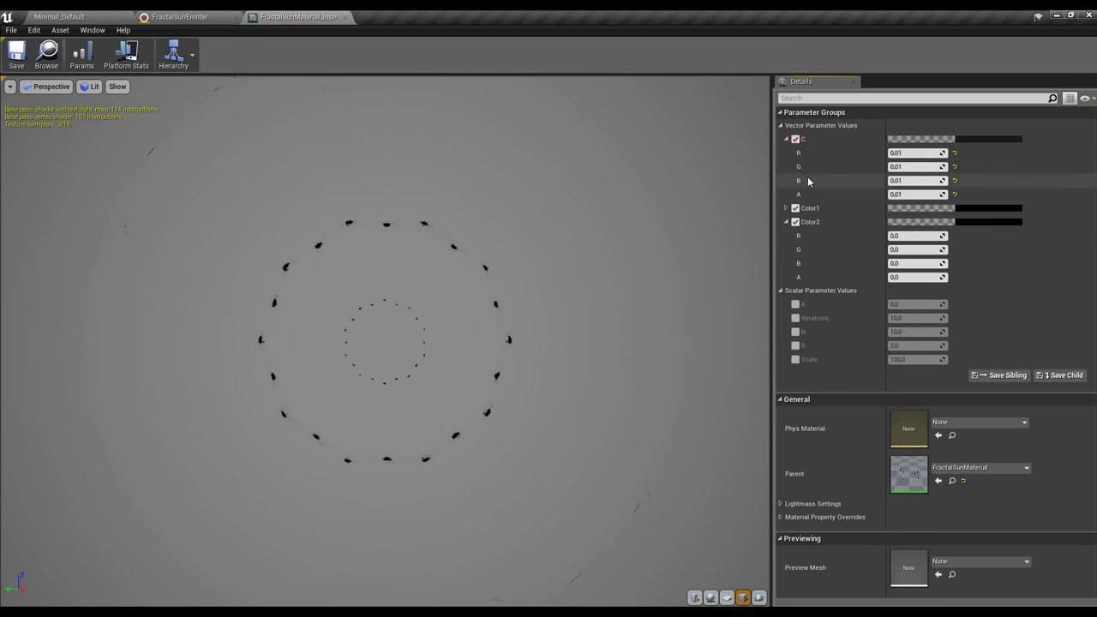
{"action": "left_click", "coordinate": [799, 360]}
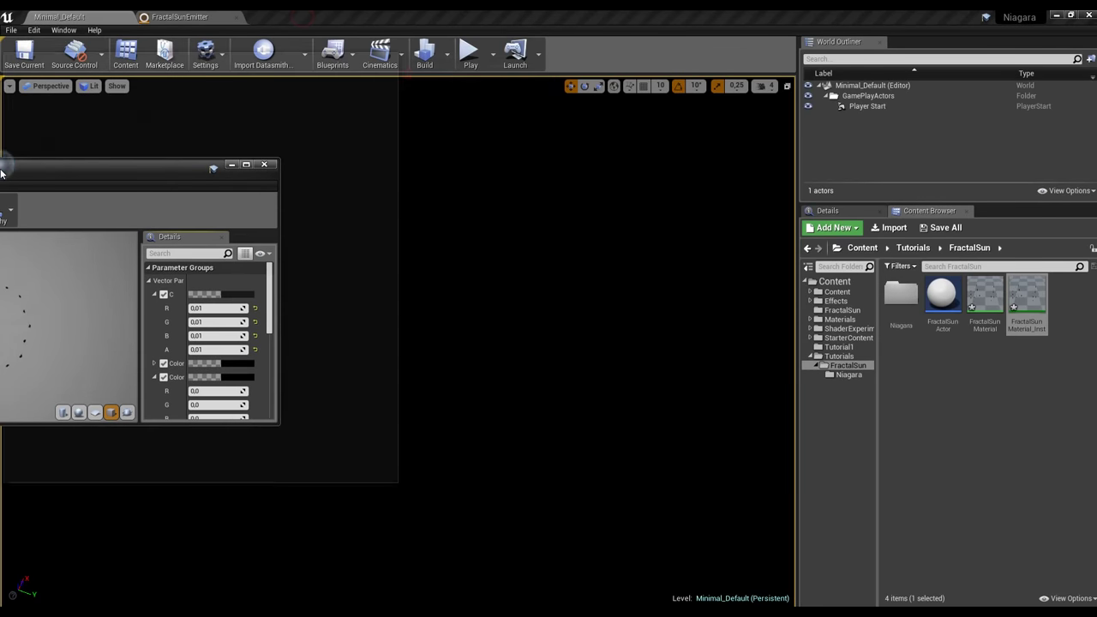
{"action": "left_click_drag", "start_coordinate": [304, 21], "coordinate": [4, 171]}
{"action": "left_click", "coordinate": [649, 217]}
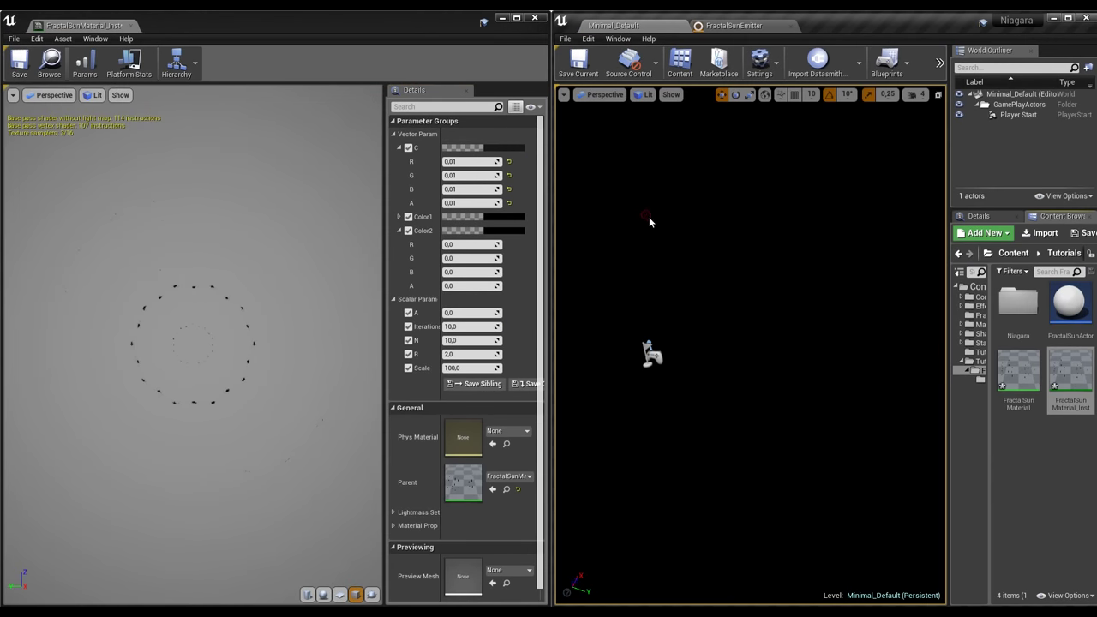
{"action": "left_click", "coordinate": [733, 26]}
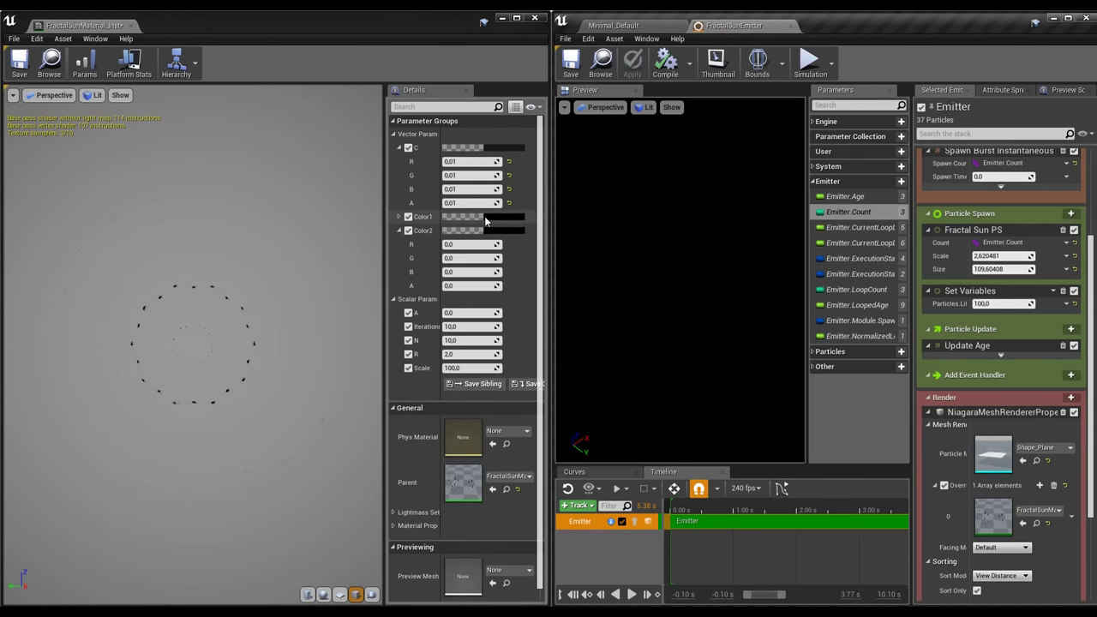
- Set Color1 to red and Color2 to a bright blue-violet
{"action": "left_click", "coordinate": [399, 218]}
{"action": "left_click", "coordinate": [504, 217]}
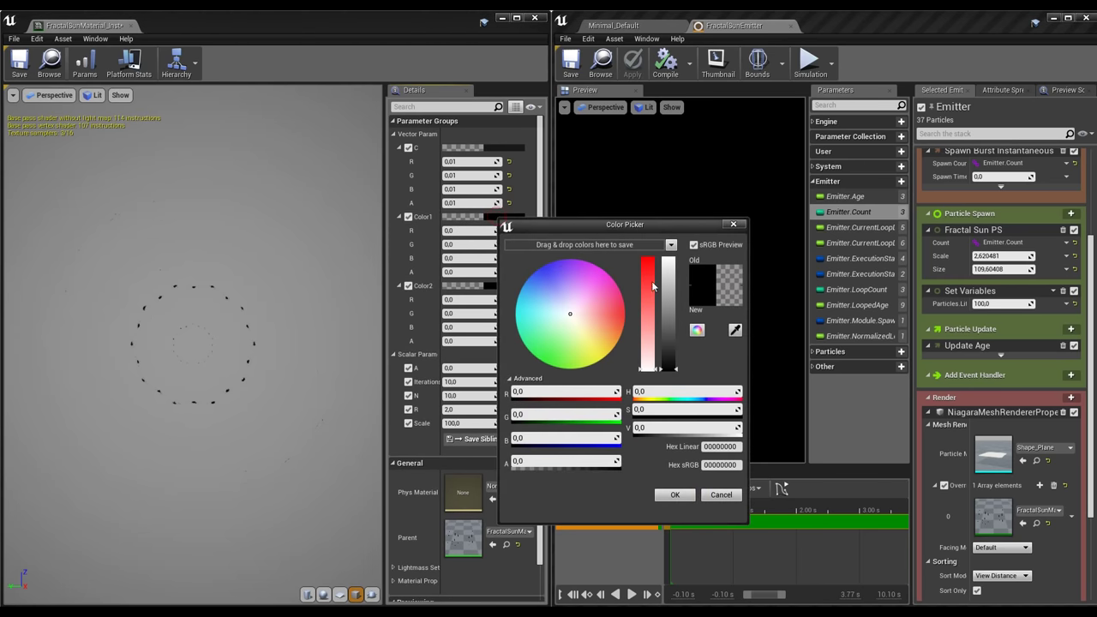
{"action": "left_click", "coordinate": [674, 494]}
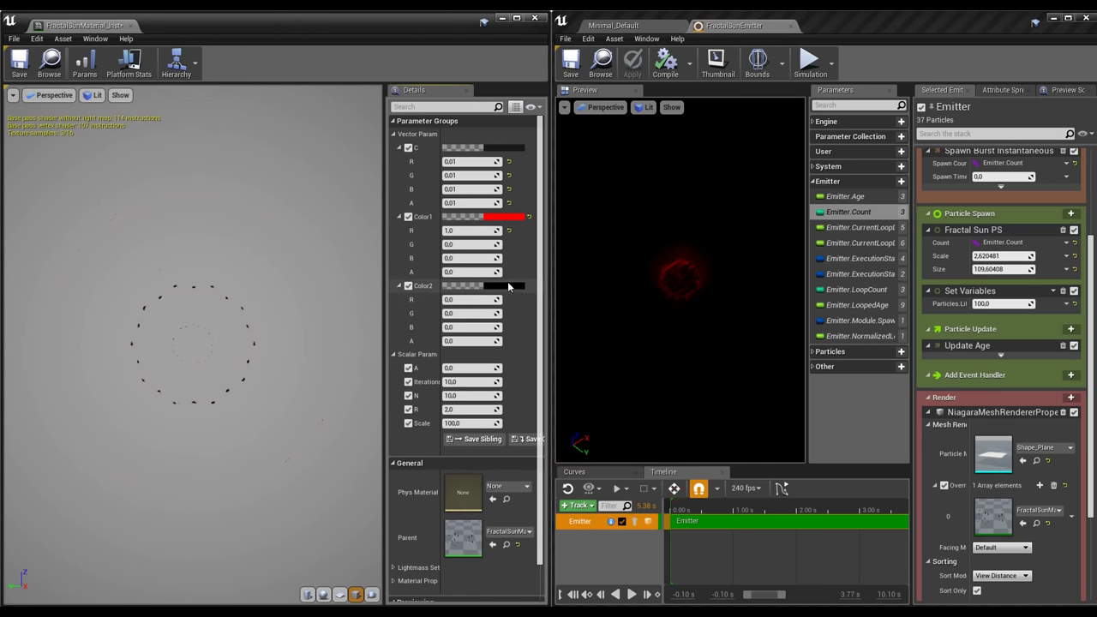
{"action": "left_click", "coordinate": [508, 285]}
{"action": "left_click", "coordinate": [565, 329]}
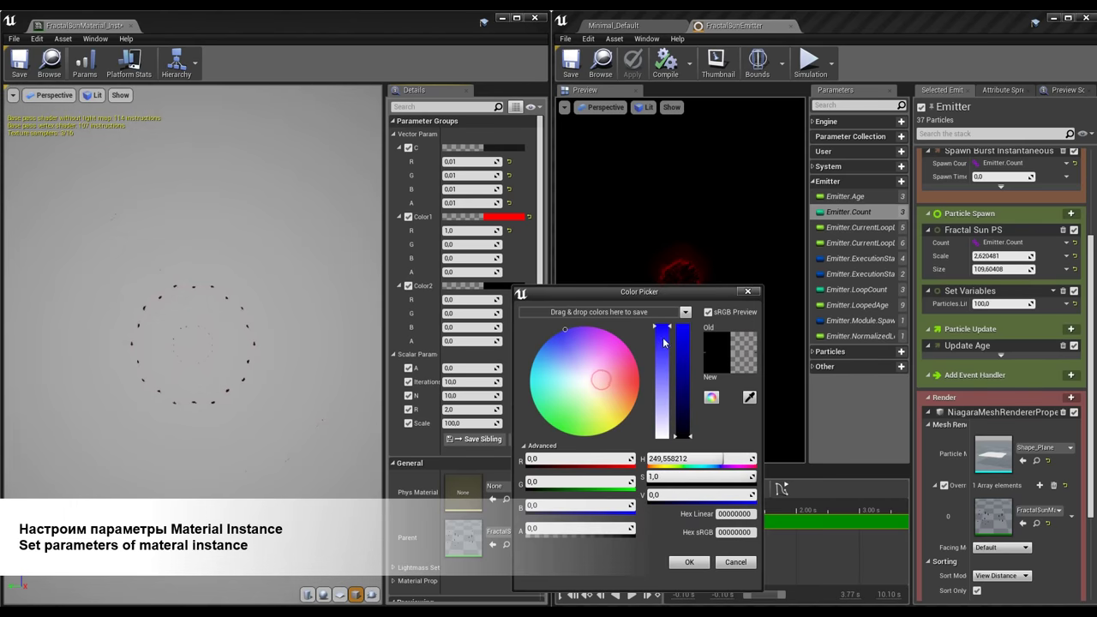
{"action": "left_click", "coordinate": [688, 369]}
{"action": "left_click", "coordinate": [701, 563]}
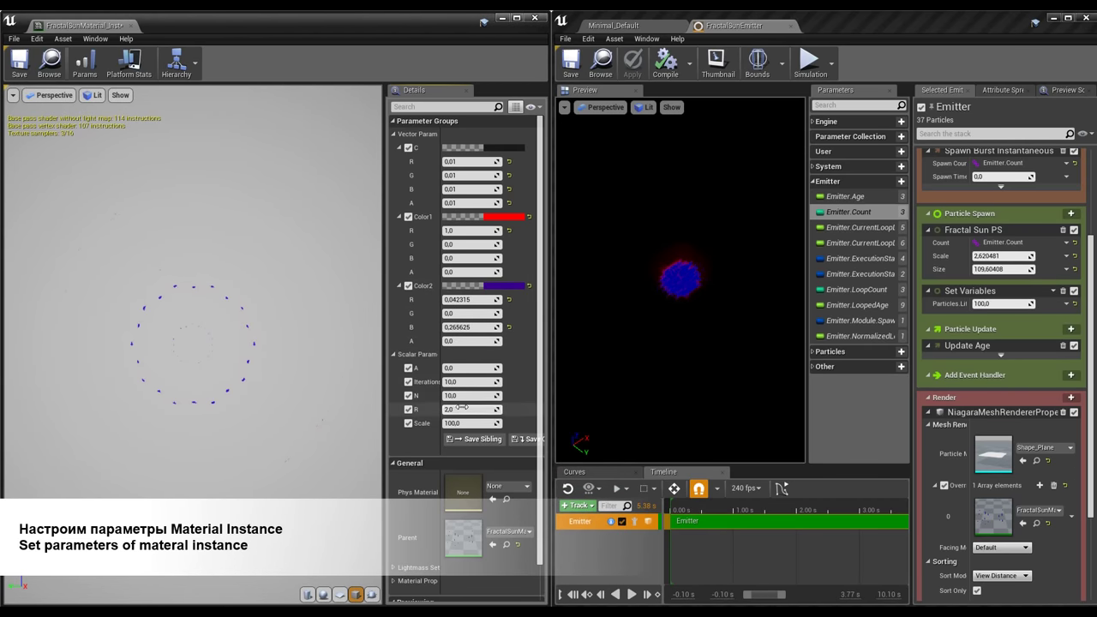
- Raise the material Scale to about 170.4 and particle Scale to about 3.43, enlarging the preview
{"action": "mouse_move", "coordinate": [472, 423]}
{"action": "left_mouse_down"}
{"action": "mouse_move", "coordinate": [498, 425]}
{"action": "mouse_move", "coordinate": [469, 423]}
{"action": "left_mouse_up"}
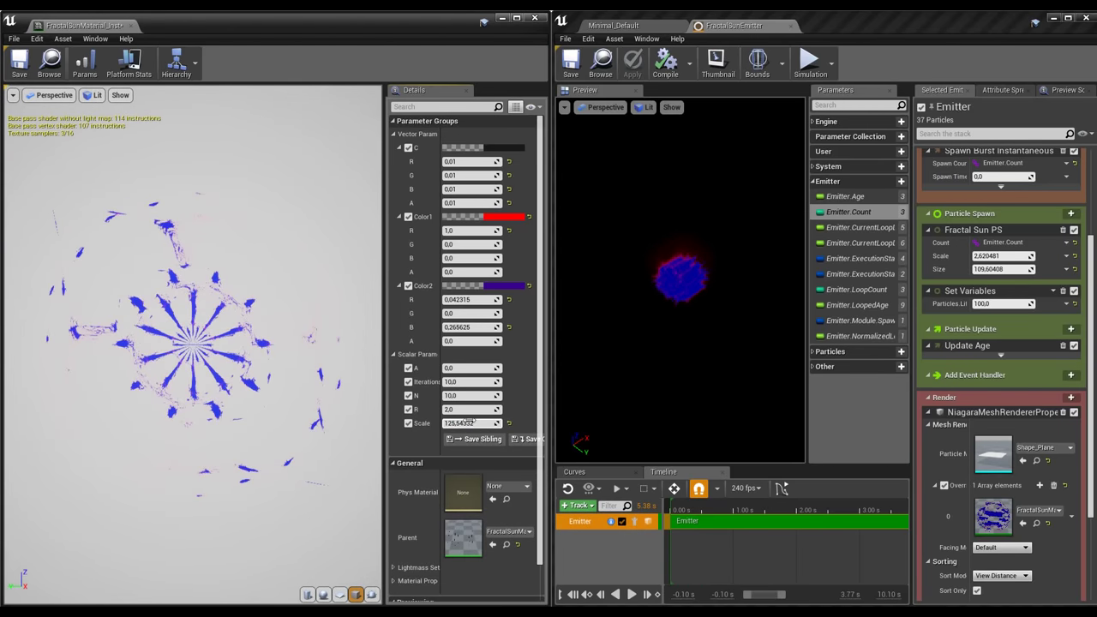
{"action": "left_click", "coordinate": [688, 229]}
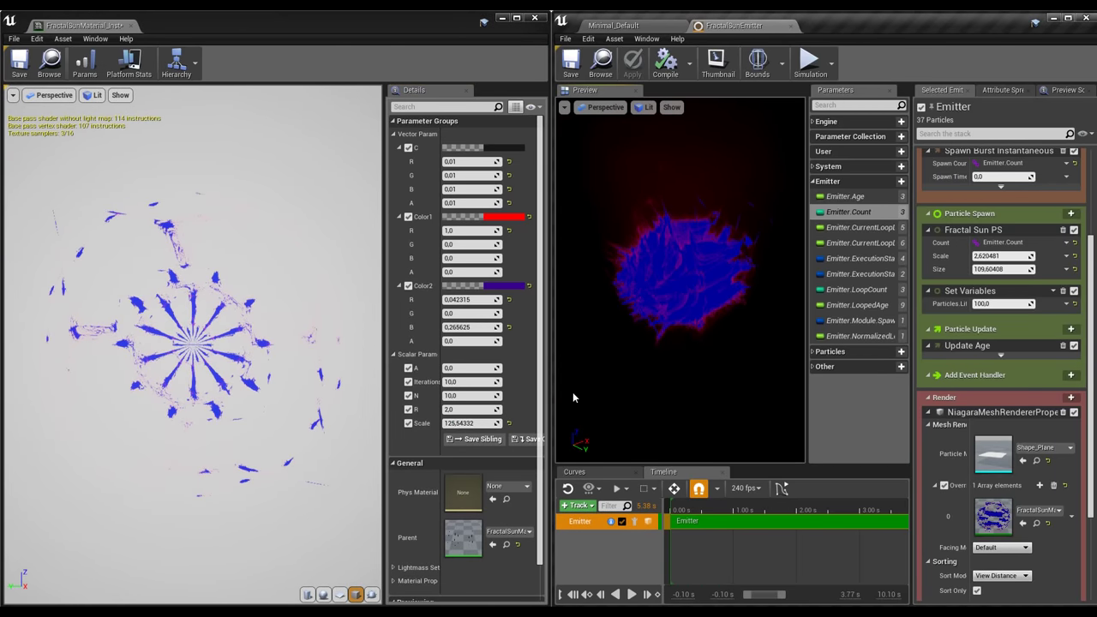
{"action": "left_click_drag", "start_coordinate": [468, 422], "coordinate": [478, 424]}
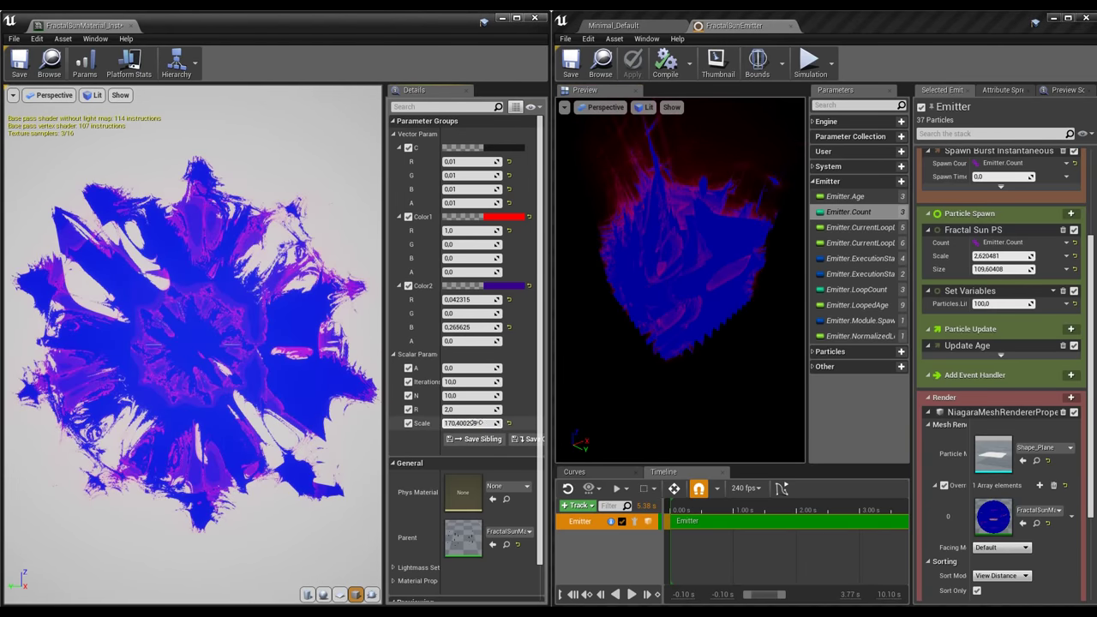
{"action": "mouse_move", "coordinate": [986, 256]}
{"action": "left_mouse_down"}
{"action": "mouse_move", "coordinate": [919, 322]}
{"action": "mouse_move", "coordinate": [1022, 324]}
{"action": "left_mouse_up"}
{"action": "left_click_drag", "start_coordinate": [808, 283], "coordinate": [886, 283]}
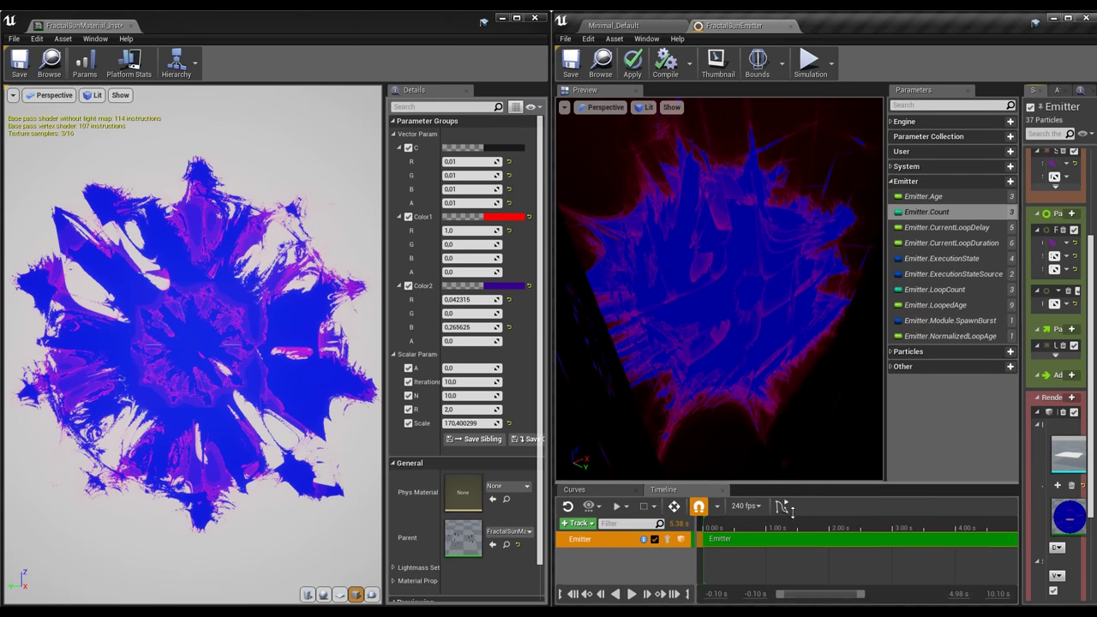
{"action": "left_click_drag", "start_coordinate": [728, 467], "coordinate": [729, 571]}
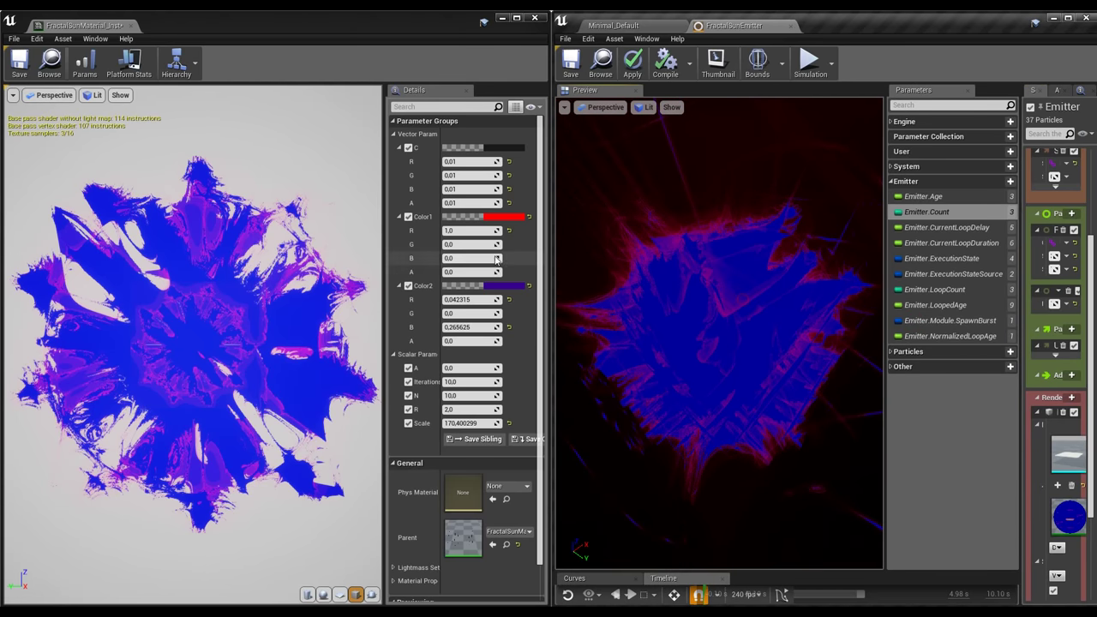
- Change Color2 to dark red, Color1 to pale near-white, and Iterations to about 10.82
{"action": "left_click", "coordinate": [509, 285]}
{"action": "left_click_drag", "start_coordinate": [686, 388], "coordinate": [681, 396]}
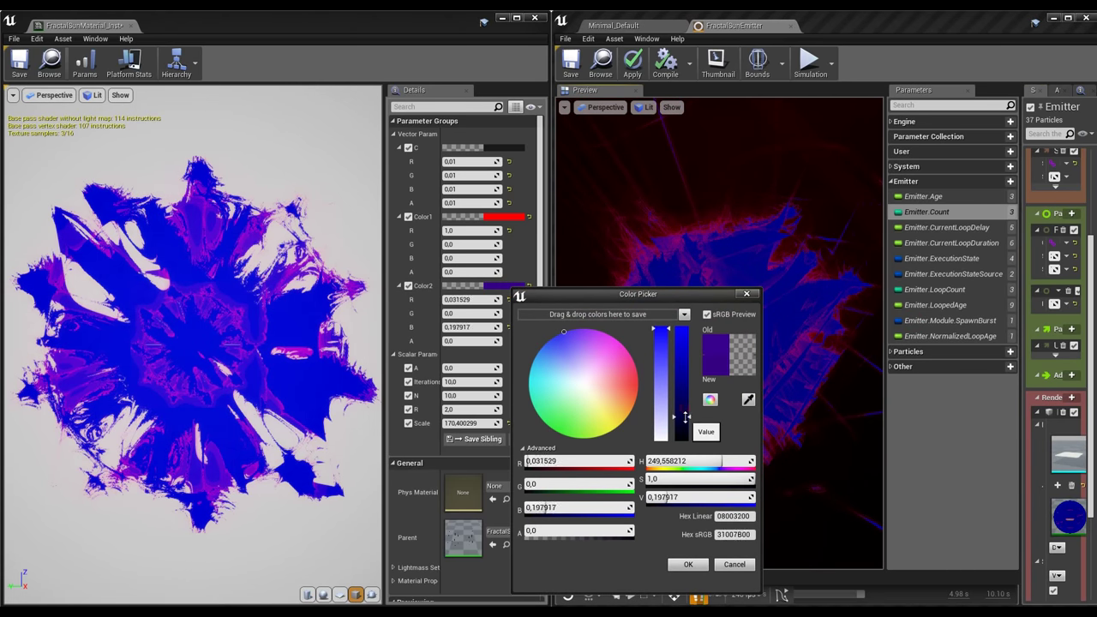
{"action": "left_click_drag", "start_coordinate": [630, 360], "coordinate": [647, 377]}
{"action": "left_click", "coordinate": [687, 564]}
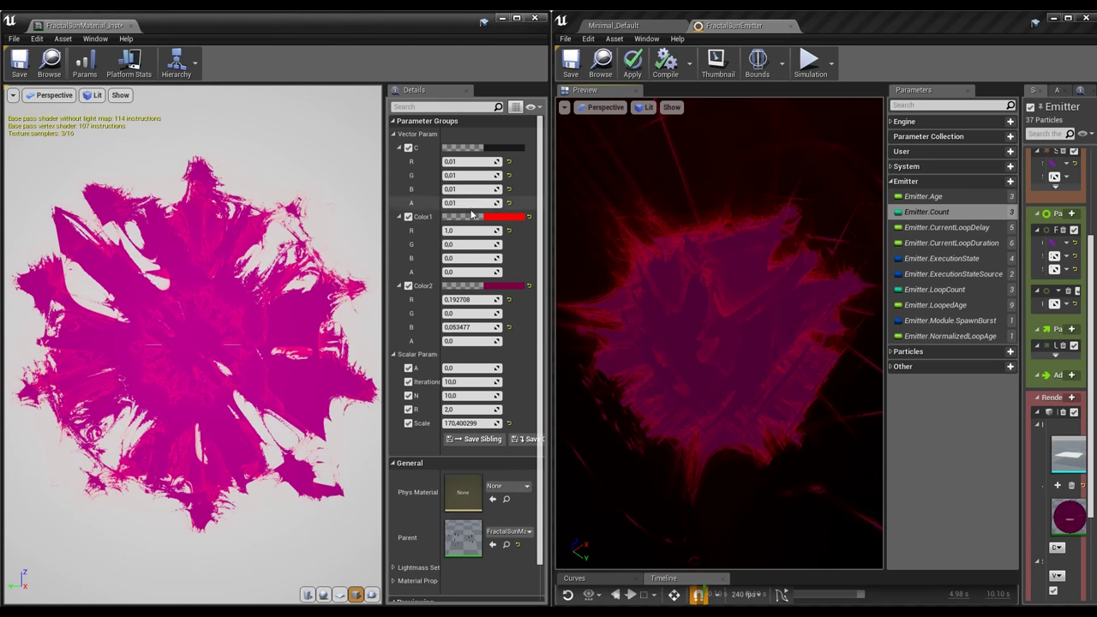
{"action": "left_click", "coordinate": [509, 217]}
{"action": "left_click", "coordinate": [581, 322]}
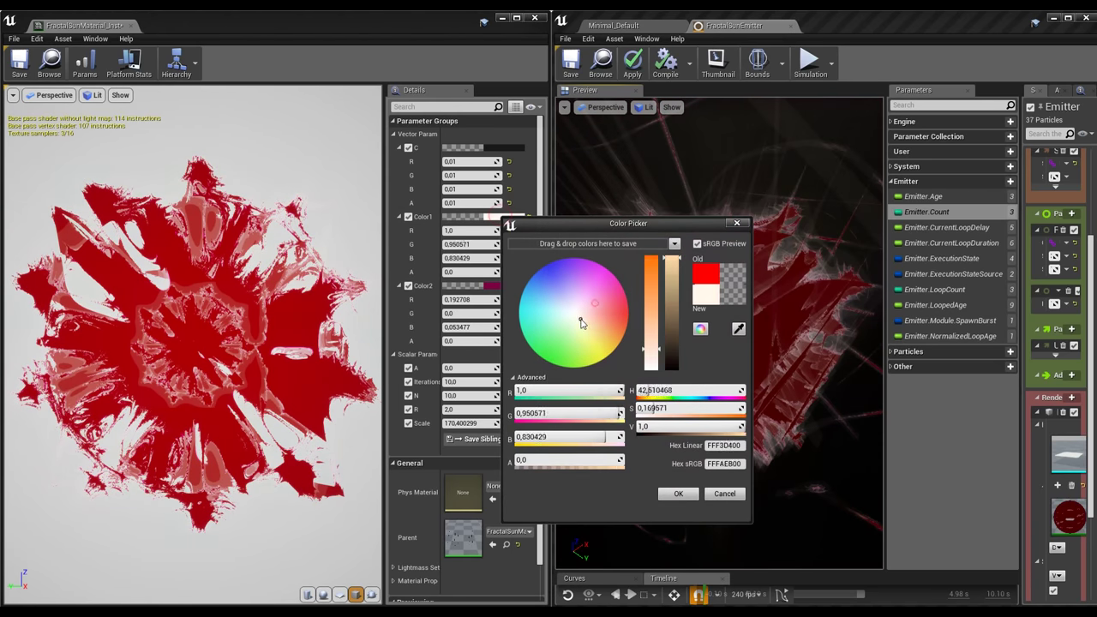
{"action": "left_click", "coordinate": [678, 493]}
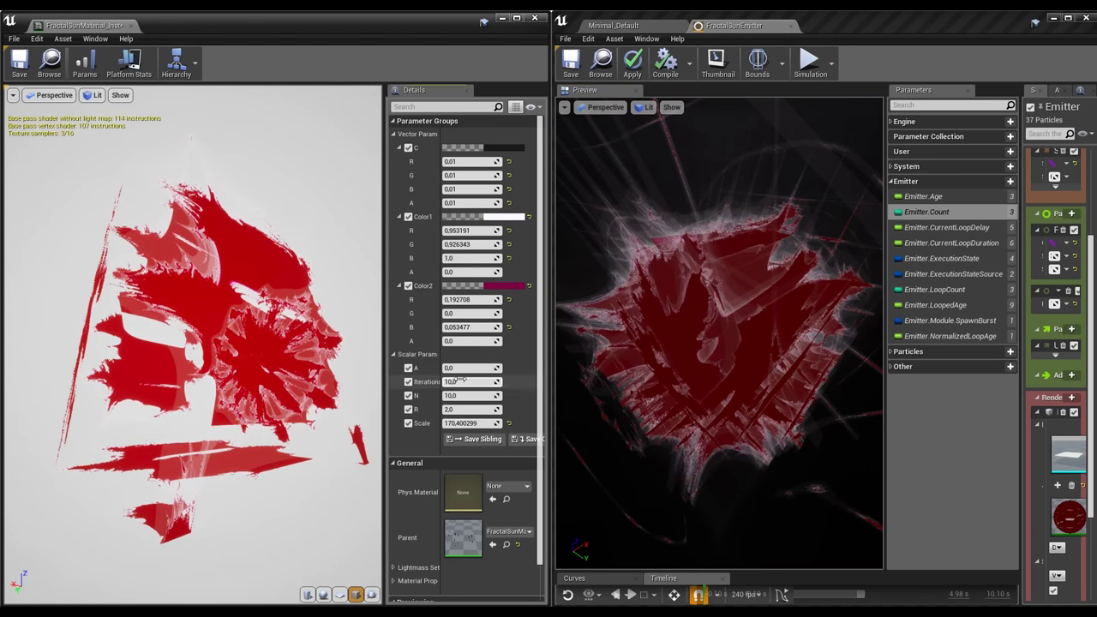
{"action": "left_click_drag", "start_coordinate": [460, 380], "coordinate": [480, 381]}
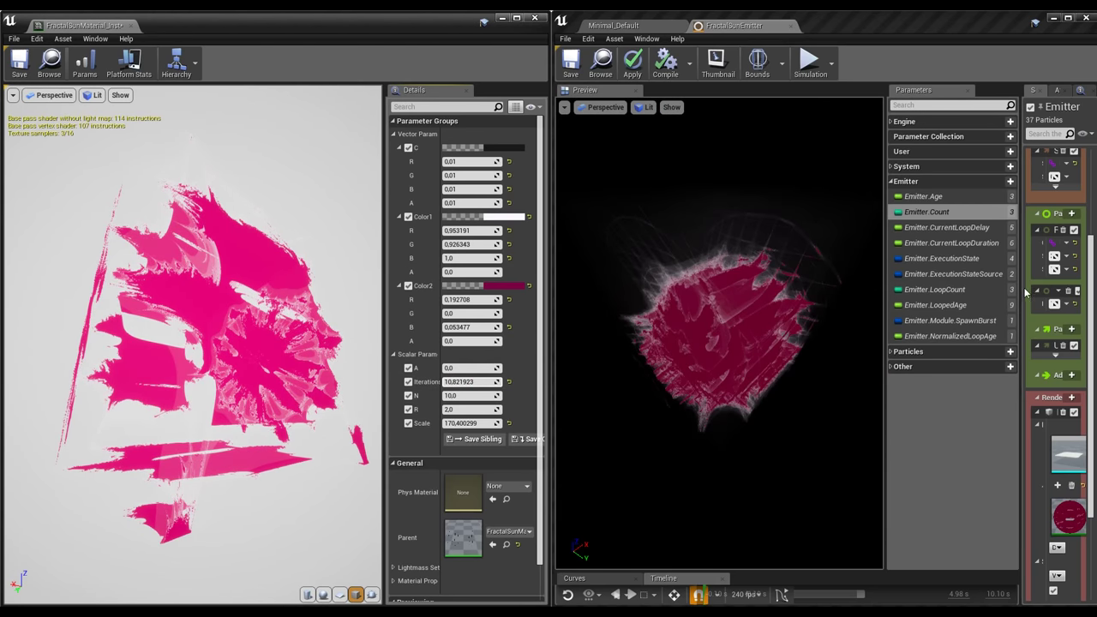
{"action": "left_click_drag", "start_coordinate": [1019, 293], "coordinate": [883, 292]}
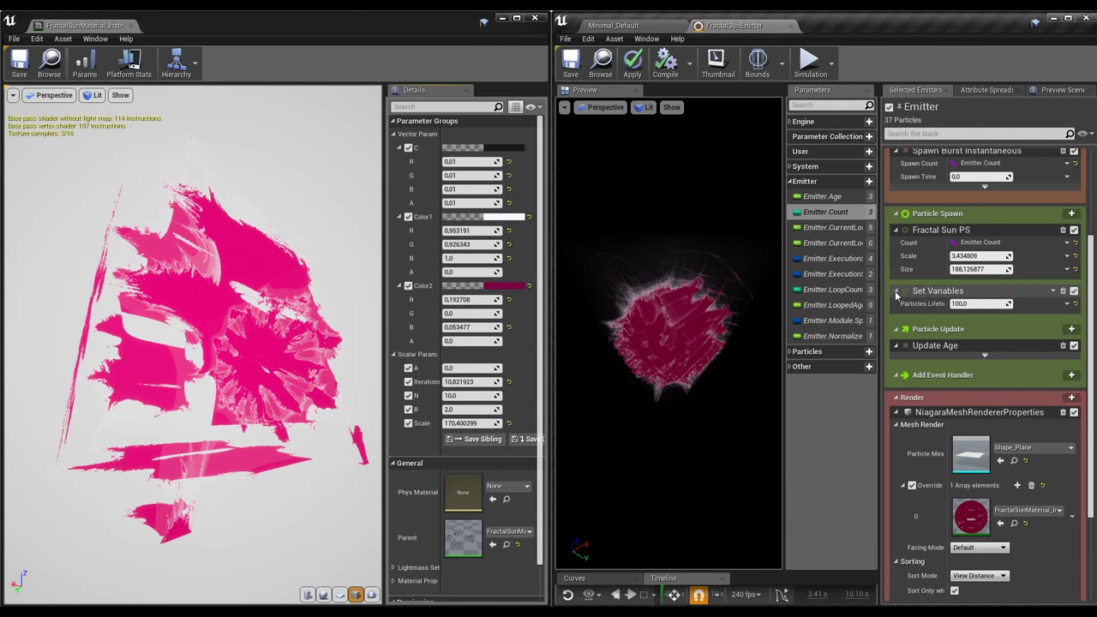
- Collapse the stack sections, set Emitter.Count to 129 and Fractal Sun PS Scale to about 7.86
{"action": "left_click", "coordinate": [896, 292]}
{"action": "mouse_move", "coordinate": [964, 255]}
{"action": "left_mouse_down"}
{"action": "mouse_move", "coordinate": [988, 256]}
{"action": "mouse_move", "coordinate": [975, 270]}
{"action": "left_mouse_up"}
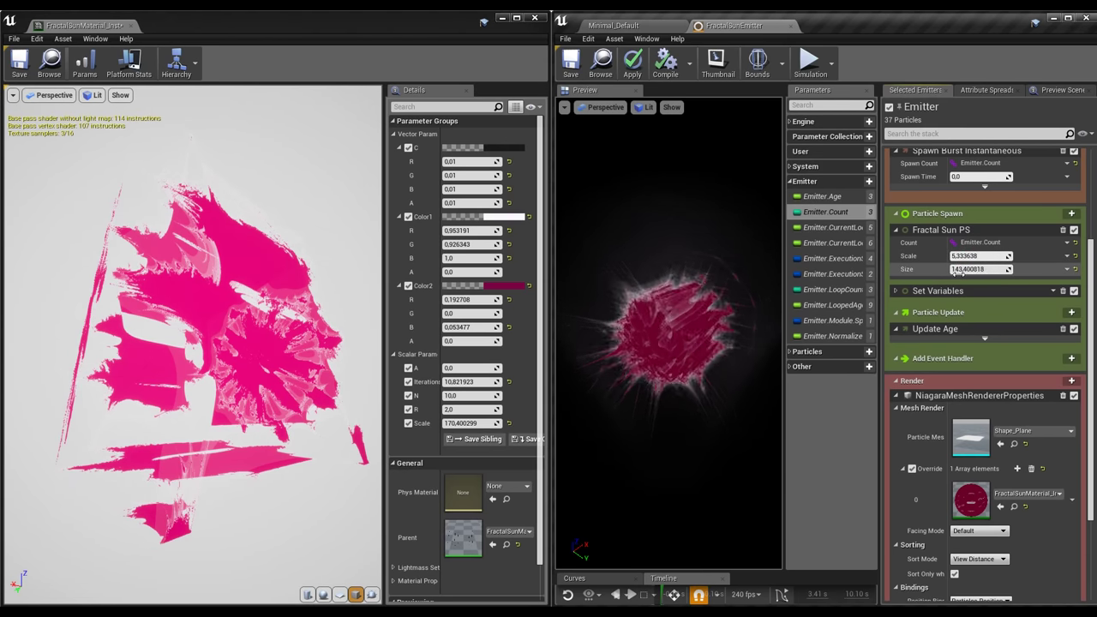
{"action": "scroll", "coordinate": [943, 214], "scroll_direction": "up", "scroll_amount": 3}
{"action": "left_click", "coordinate": [896, 243]}
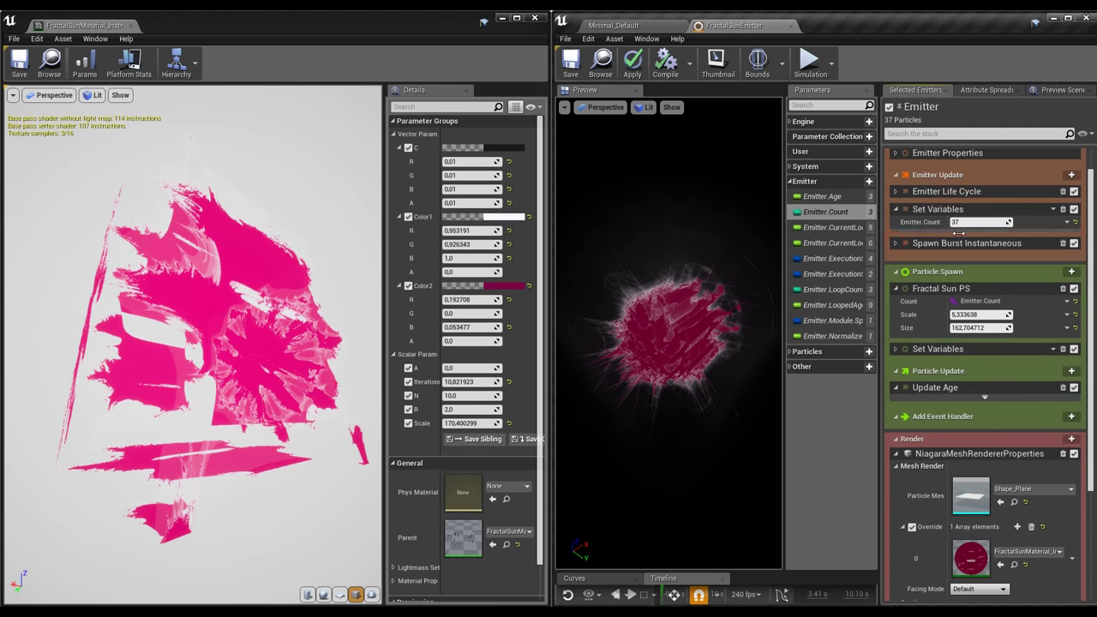
{"action": "left_click", "coordinate": [896, 440]}
{"action": "left_click_drag", "start_coordinate": [981, 240], "coordinate": [1008, 240]}
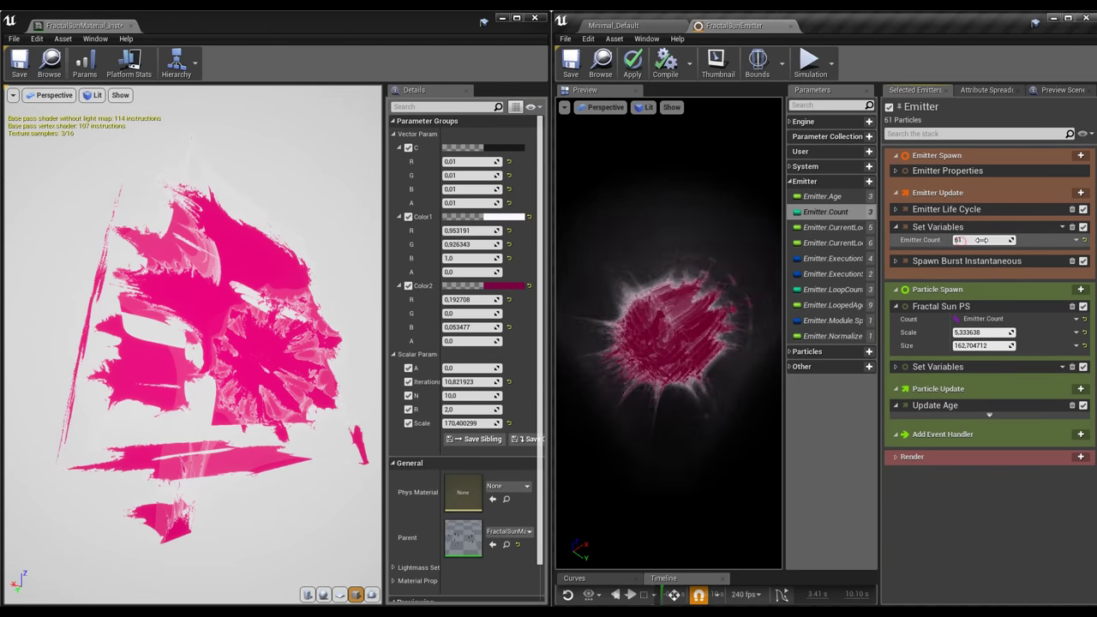
{"action": "left_click_drag", "start_coordinate": [967, 333], "coordinate": [980, 333]}
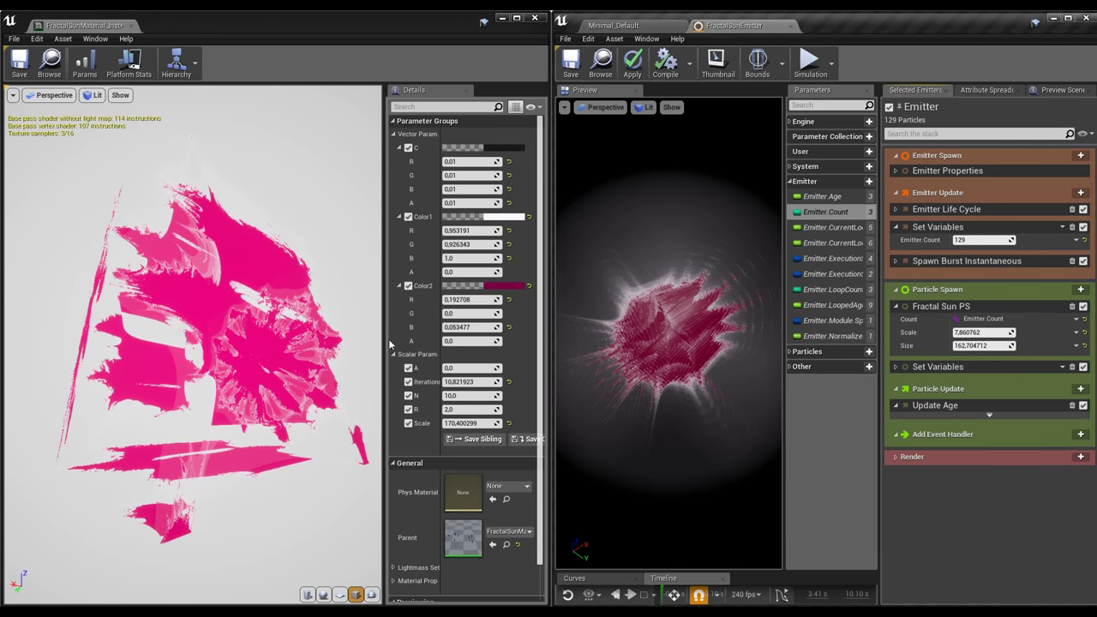
{"action": "left_click_drag", "start_coordinate": [391, 342], "coordinate": [118, 343]}
{"action": "left_click_drag", "start_coordinate": [552, 70], "coordinate": [455, 78]}
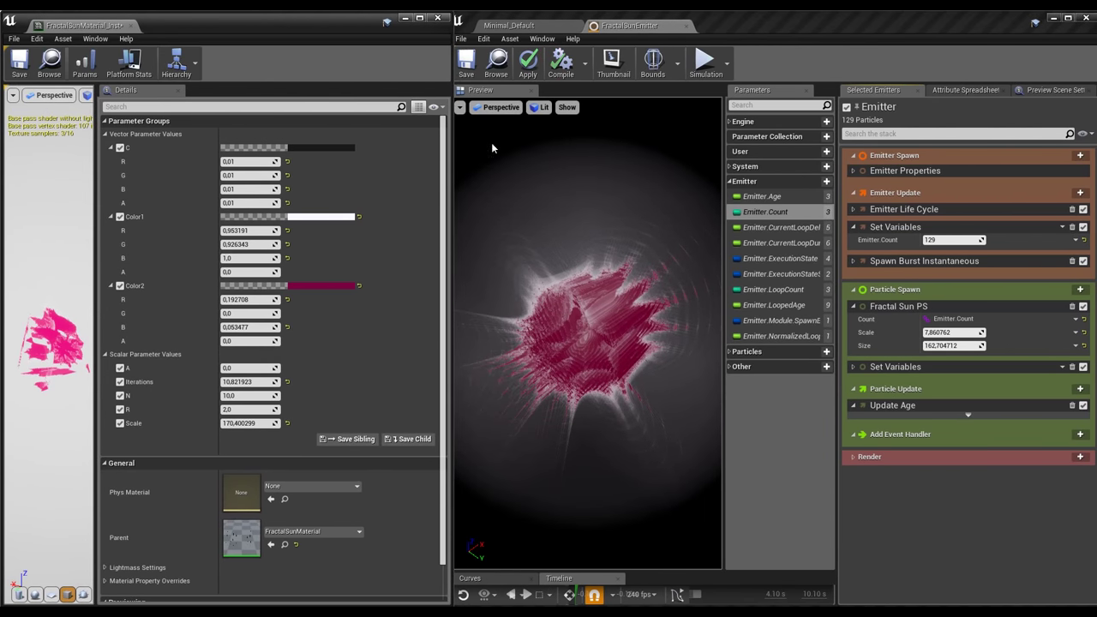
- Set Iterations to about 12.8 and R to about 1.2, raise N, lower A, and shift colours toward cyan
{"action": "mouse_move", "coordinate": [244, 382]}
{"action": "left_mouse_down"}
{"action": "mouse_move", "coordinate": [260, 388]}
{"action": "mouse_move", "coordinate": [257, 406]}
{"action": "mouse_move", "coordinate": [275, 397]}
{"action": "left_mouse_up"}
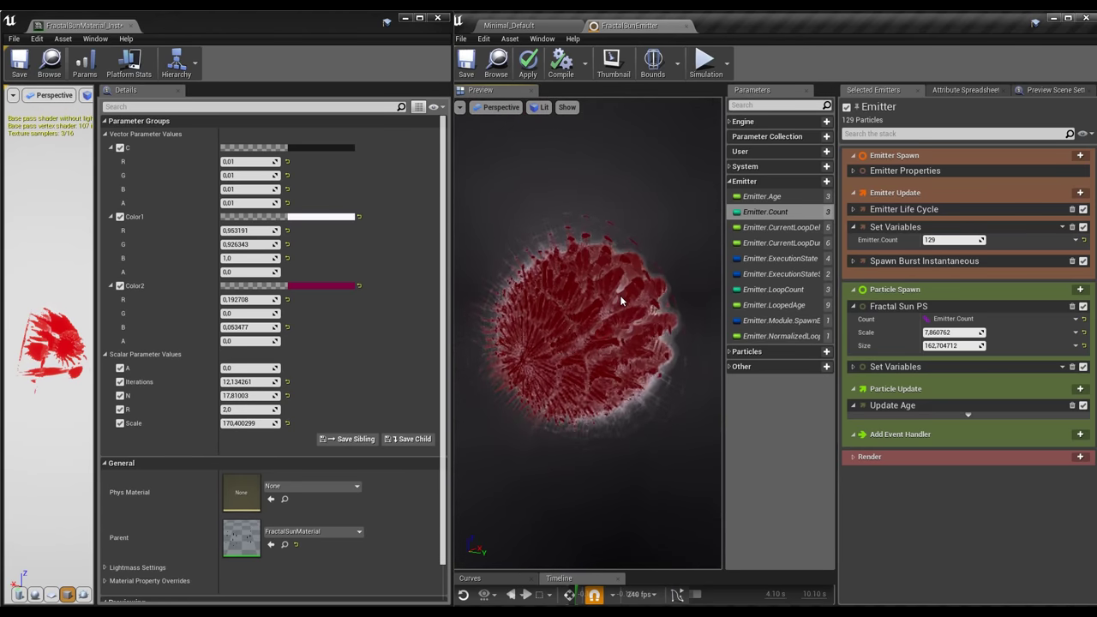
{"action": "mouse_move", "coordinate": [258, 381]}
{"action": "left_mouse_down"}
{"action": "mouse_move", "coordinate": [267, 381]}
{"action": "mouse_move", "coordinate": [256, 382]}
{"action": "left_mouse_up"}
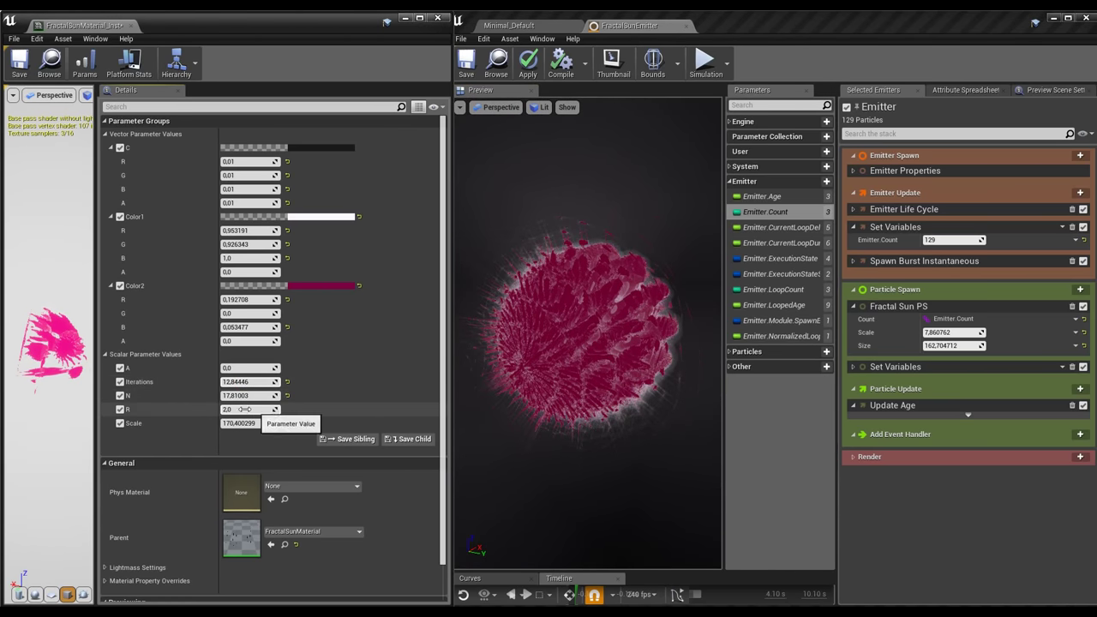
{"action": "mouse_move", "coordinate": [956, 240]}
{"action": "left_mouse_down"}
{"action": "mouse_move", "coordinate": [966, 240]}
{"action": "mouse_move", "coordinate": [939, 240]}
{"action": "left_mouse_up"}
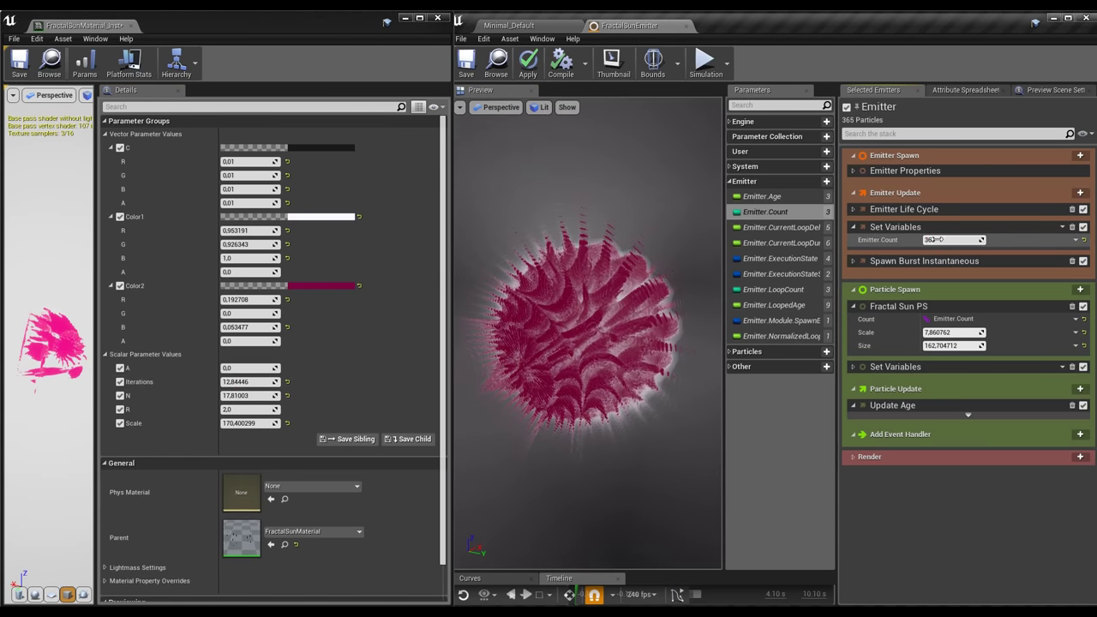
{"action": "left_click_drag", "start_coordinate": [248, 409], "coordinate": [225, 410]}
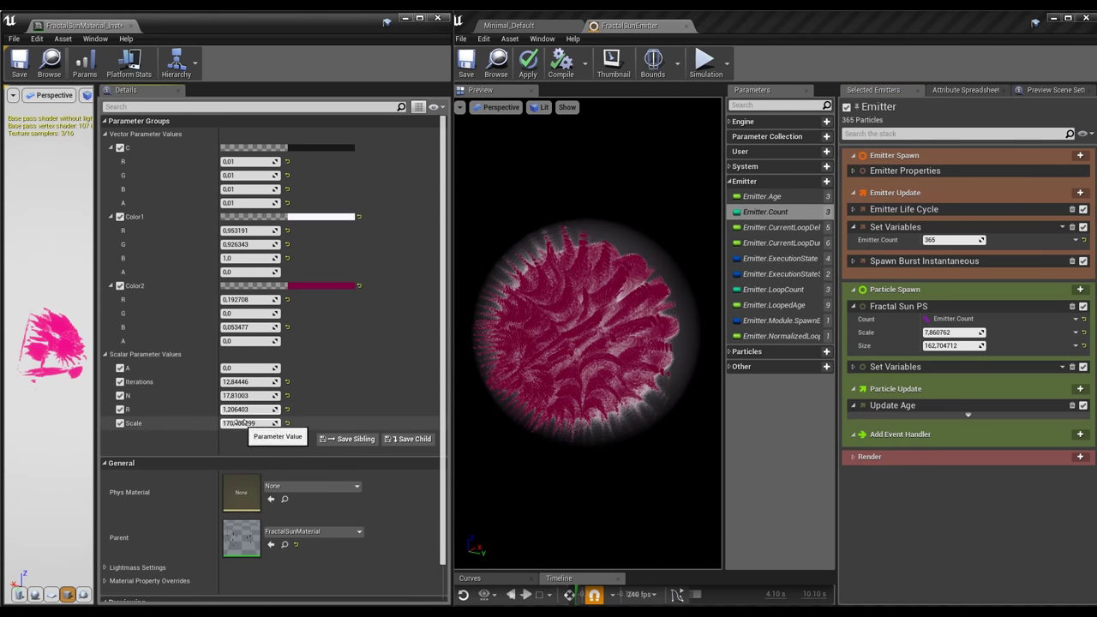
{"action": "mouse_move", "coordinate": [245, 395]}
{"action": "left_mouse_down"}
{"action": "mouse_move", "coordinate": [230, 409]}
{"action": "mouse_move", "coordinate": [253, 409]}
{"action": "left_mouse_up"}
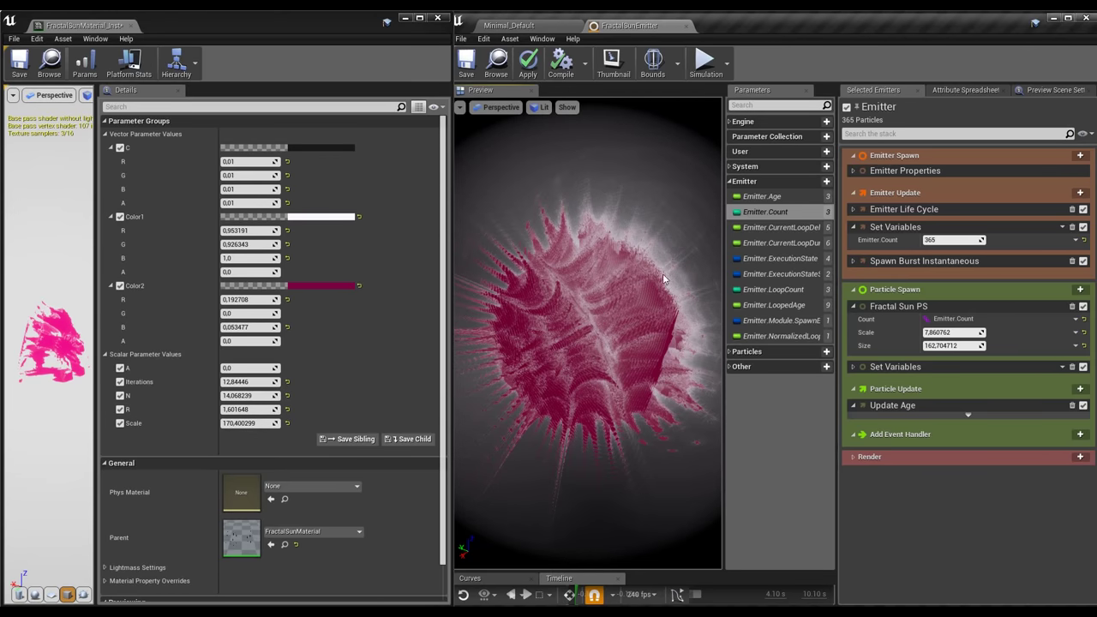
{"action": "left_click_drag", "start_coordinate": [243, 226], "coordinate": [220, 243]}
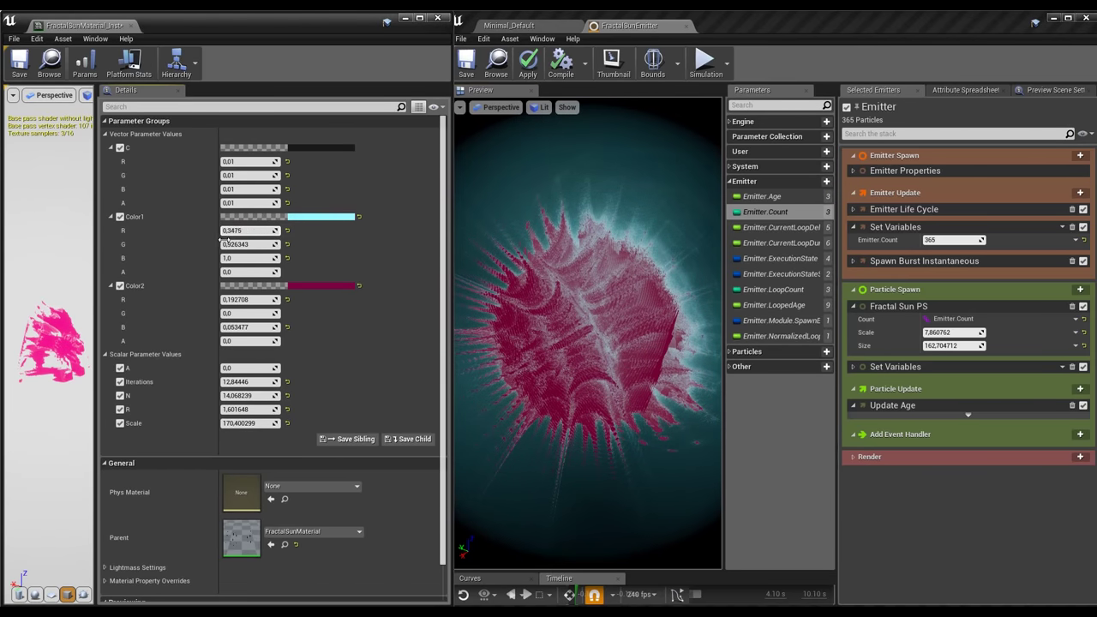
{"action": "mouse_move", "coordinate": [265, 299]}
{"action": "left_mouse_down"}
{"action": "mouse_move", "coordinate": [254, 299]}
{"action": "mouse_move", "coordinate": [262, 313]}
{"action": "left_mouse_up"}
{"action": "mouse_move", "coordinate": [256, 367]}
{"action": "left_mouse_down"}
{"action": "mouse_move", "coordinate": [232, 364]}
{"action": "mouse_move", "coordinate": [259, 355]}
{"action": "mouse_move", "coordinate": [261, 396]}
{"action": "left_mouse_up"}
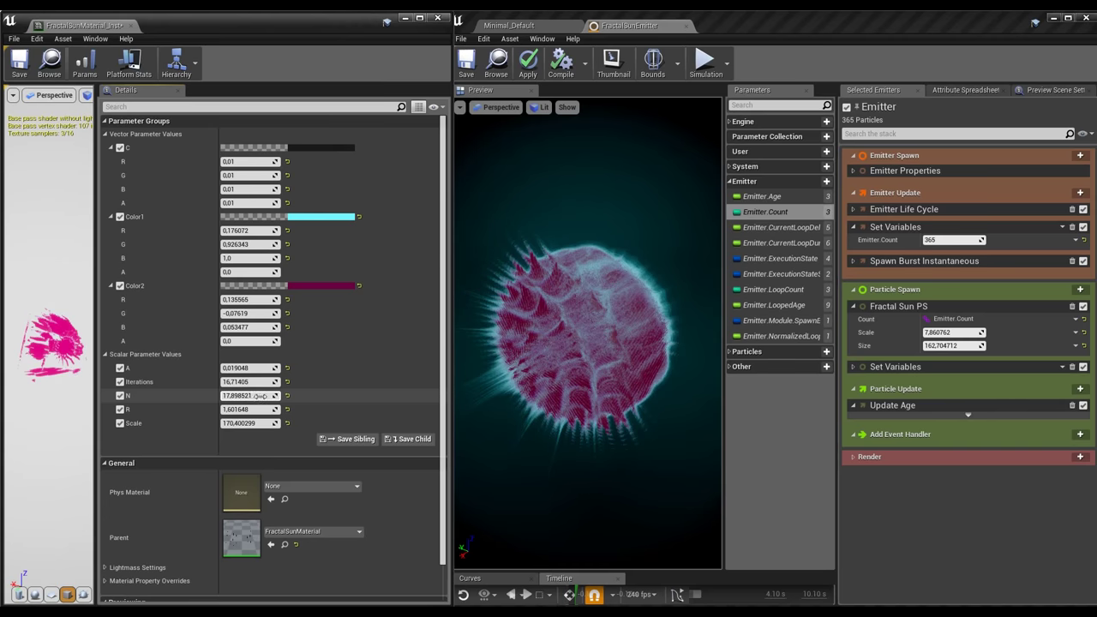
- Apply the emitter changes, close the instance editor, and reopen FractalSunMaterial in the material editor
{"action": "left_click", "coordinate": [528, 72]}
{"action": "left_click", "coordinate": [437, 17]}
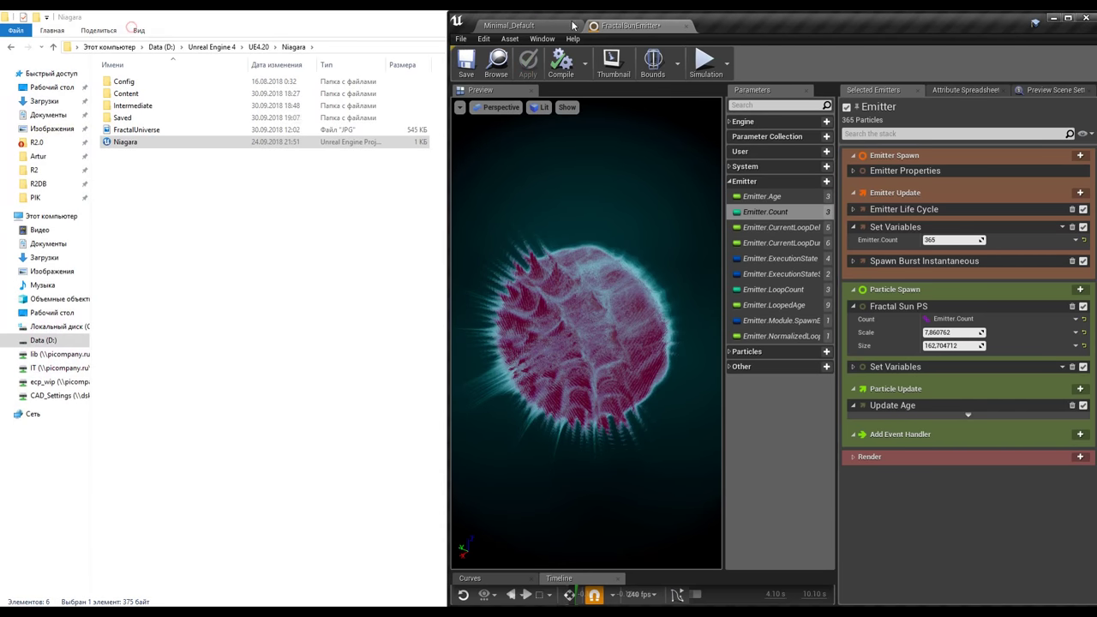
{"action": "double_click", "coordinate": [758, 25]}
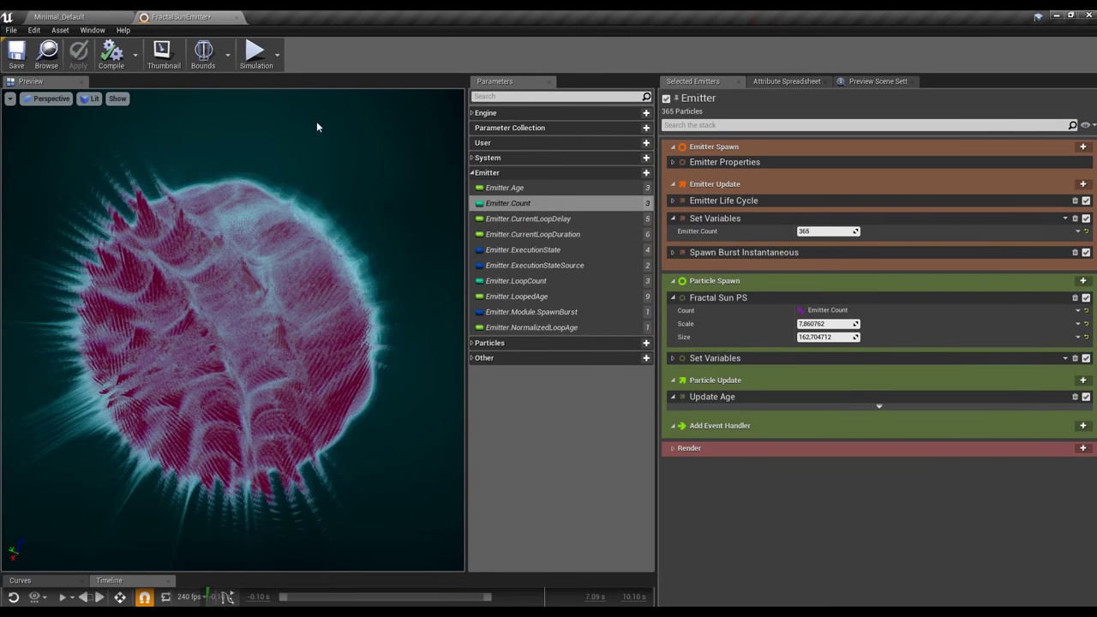
{"action": "left_click", "coordinate": [97, 18]}
{"action": "double_click", "coordinate": [985, 300]}
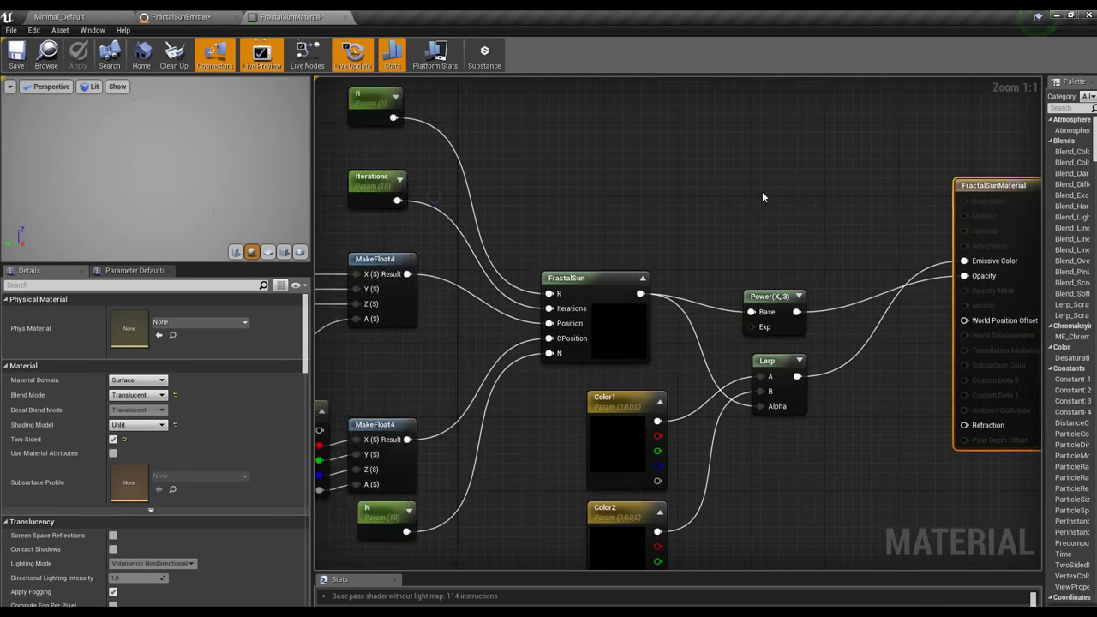
- Insert a Rotator node between the Subtract output and the Divide A input, then apply and save
{"action": "left_click_drag", "start_coordinate": [650, 204], "coordinate": [535, 291]}
{"action": "left_click_drag", "start_coordinate": [644, 272], "coordinate": [501, 273]}
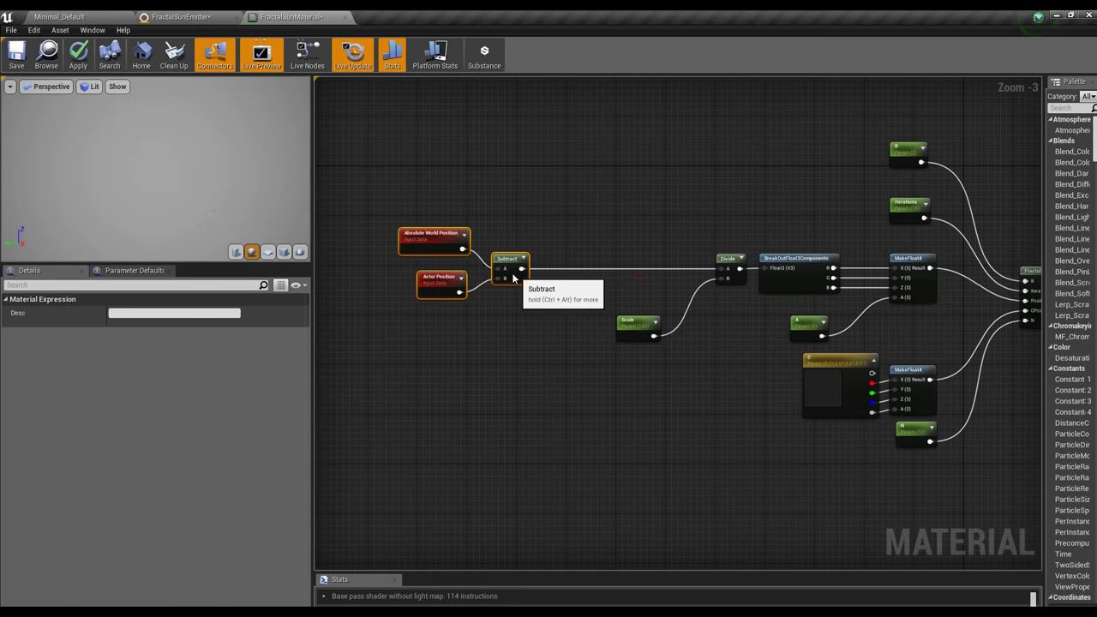
{"action": "scroll", "coordinate": [502, 272], "scroll_direction": "up", "scroll_amount": 2}
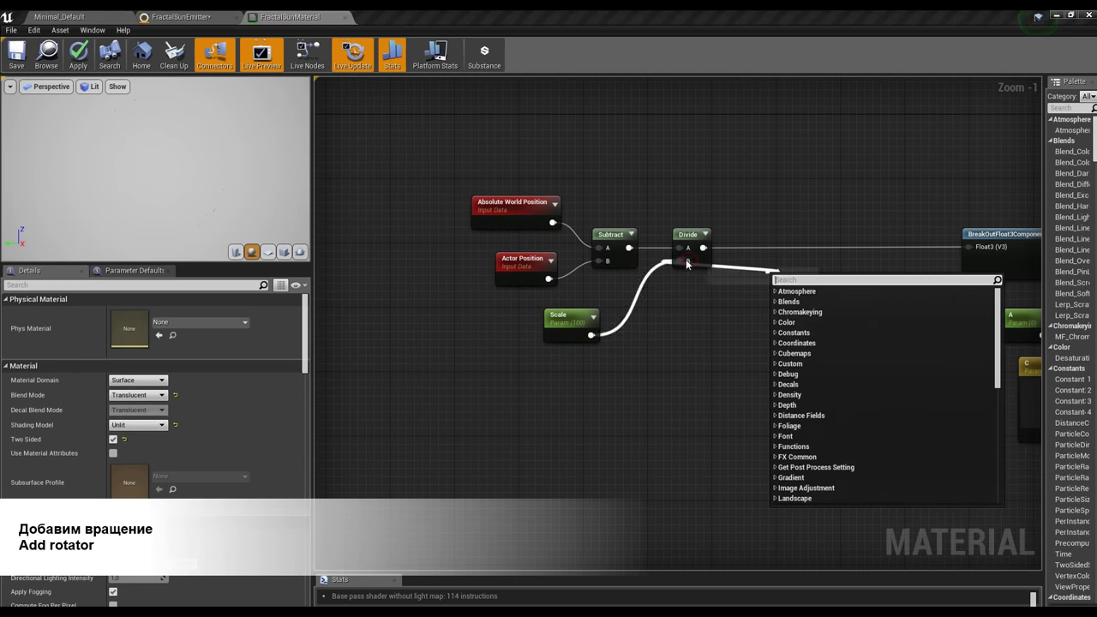
{"action": "left_click_drag", "start_coordinate": [686, 259], "coordinate": [869, 257]}
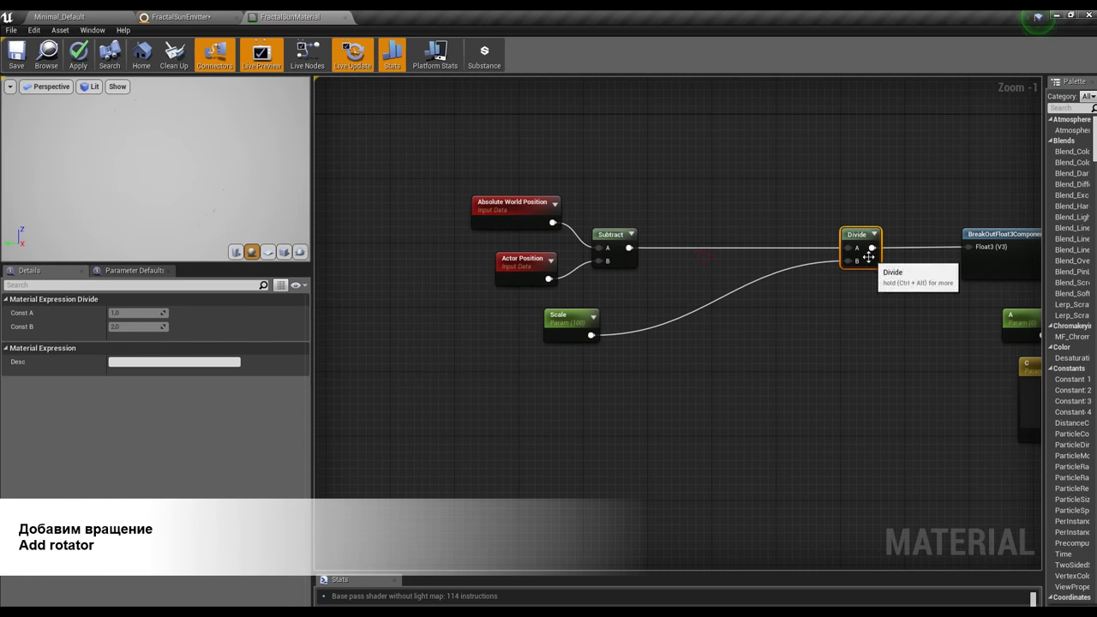
{"action": "left_click_drag", "start_coordinate": [674, 255], "coordinate": [676, 256]}
{"action": "type", "text": "rot"}
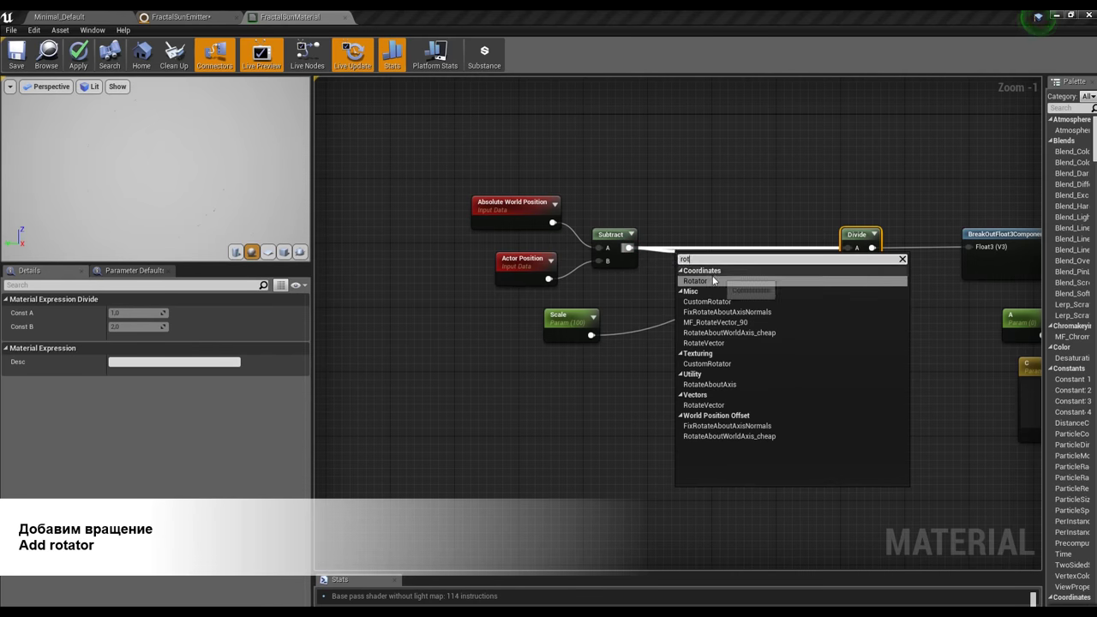
{"action": "left_click", "coordinate": [695, 281]}
{"action": "left_click_drag", "start_coordinate": [742, 248], "coordinate": [856, 248]}
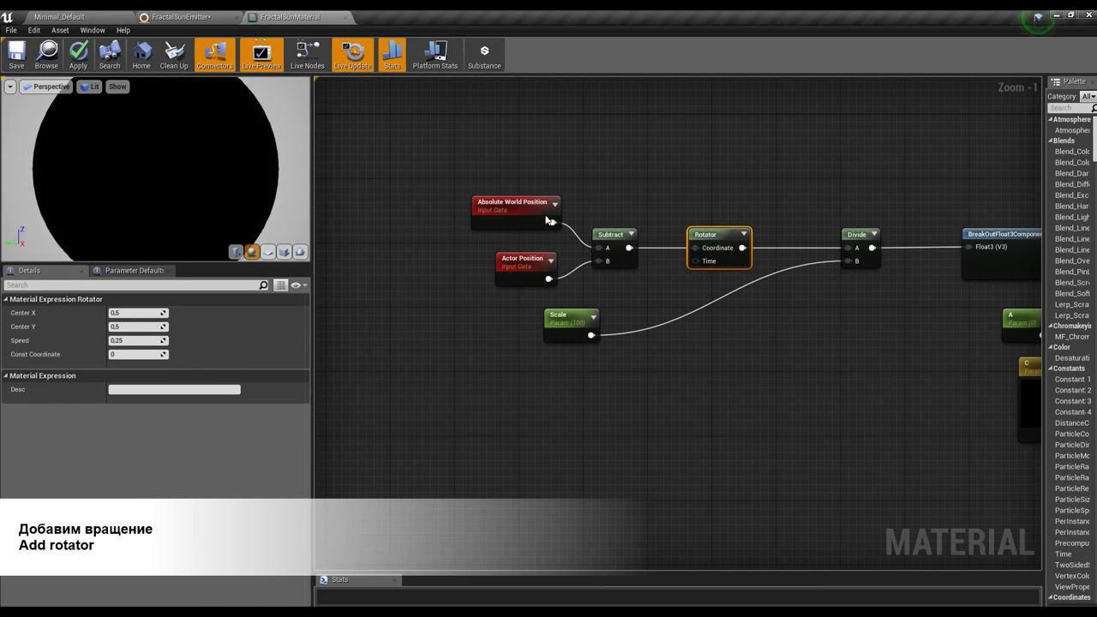
{"action": "left_click", "coordinate": [78, 54]}
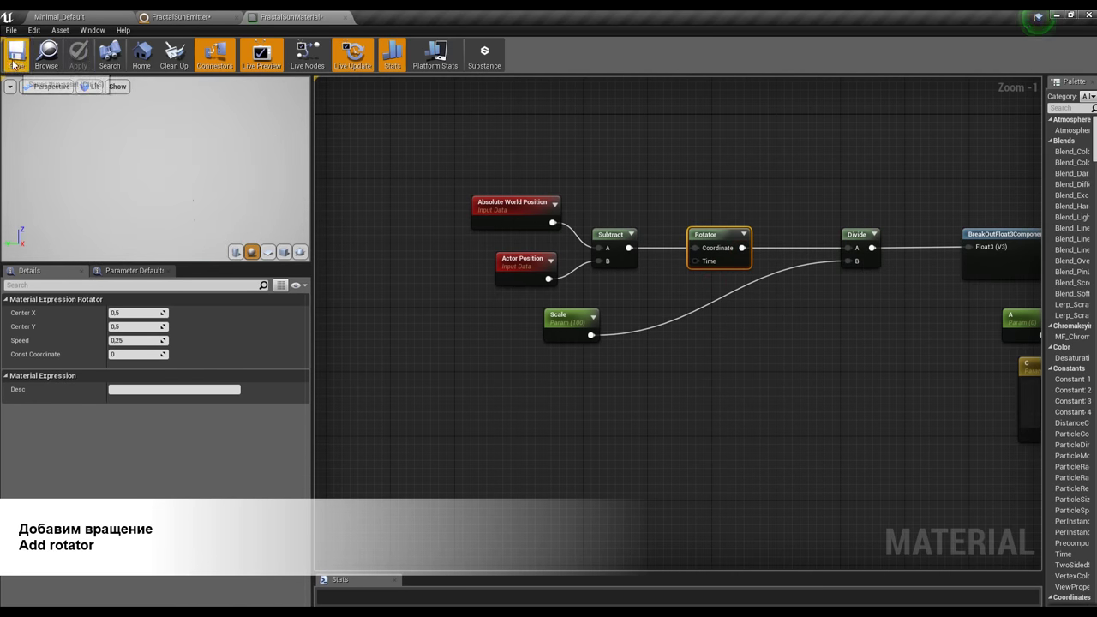
{"action": "key", "text": "ctrl+s"}
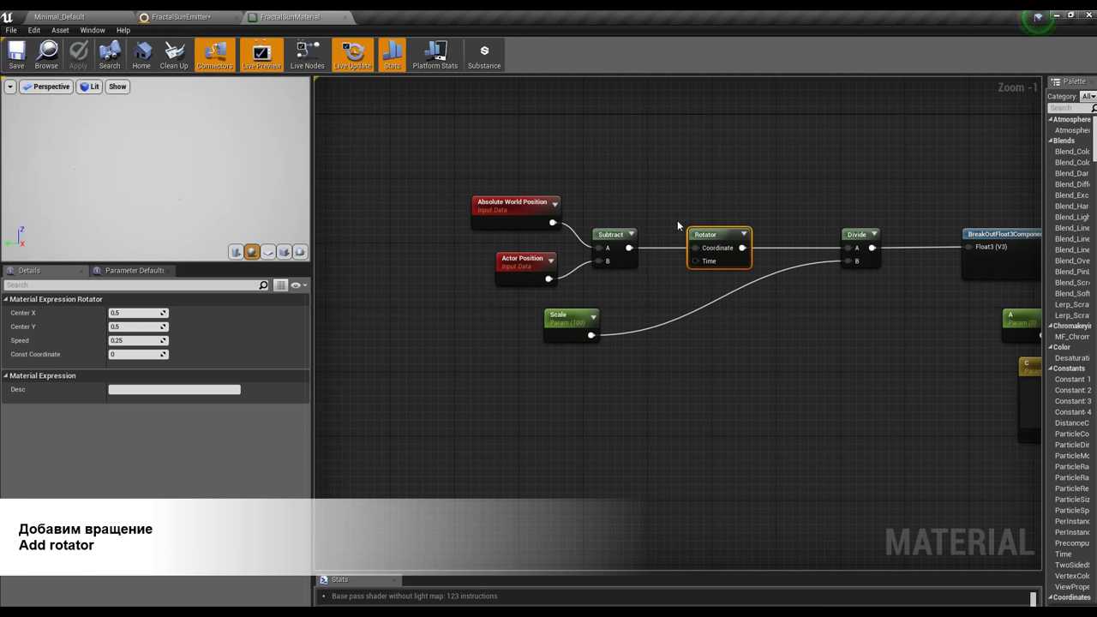
- Set the Rotator's Center X and Y to 0 and speed to 0.2, and apply
{"action": "type", "text": "0"}
{"action": "key", "text": "Return"}
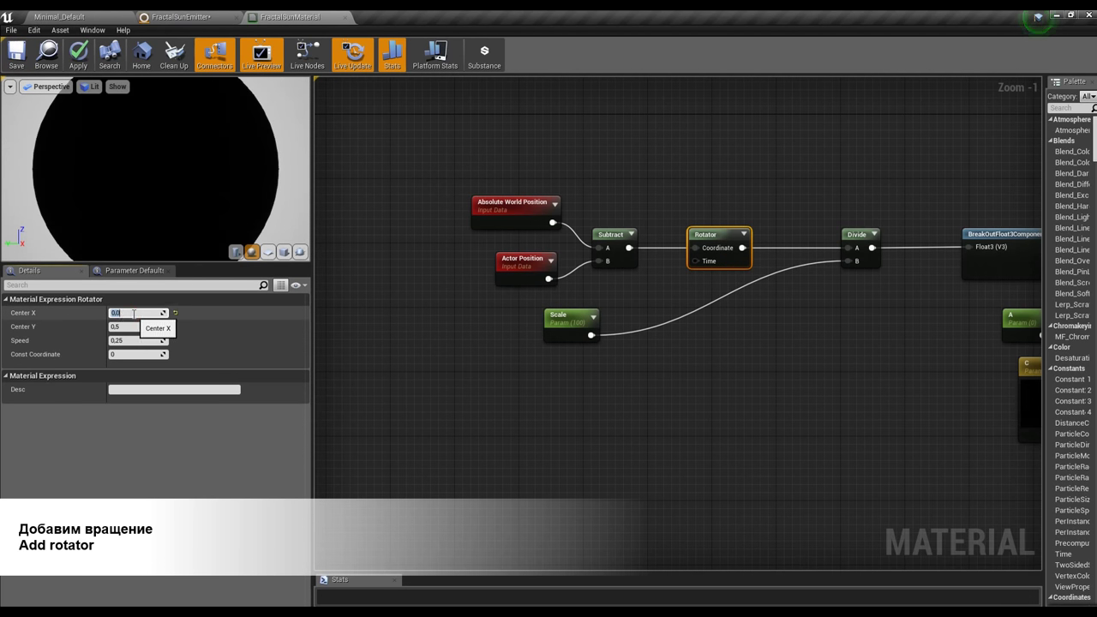
{"action": "type", "text": "0"}
{"action": "key", "text": "Return"}
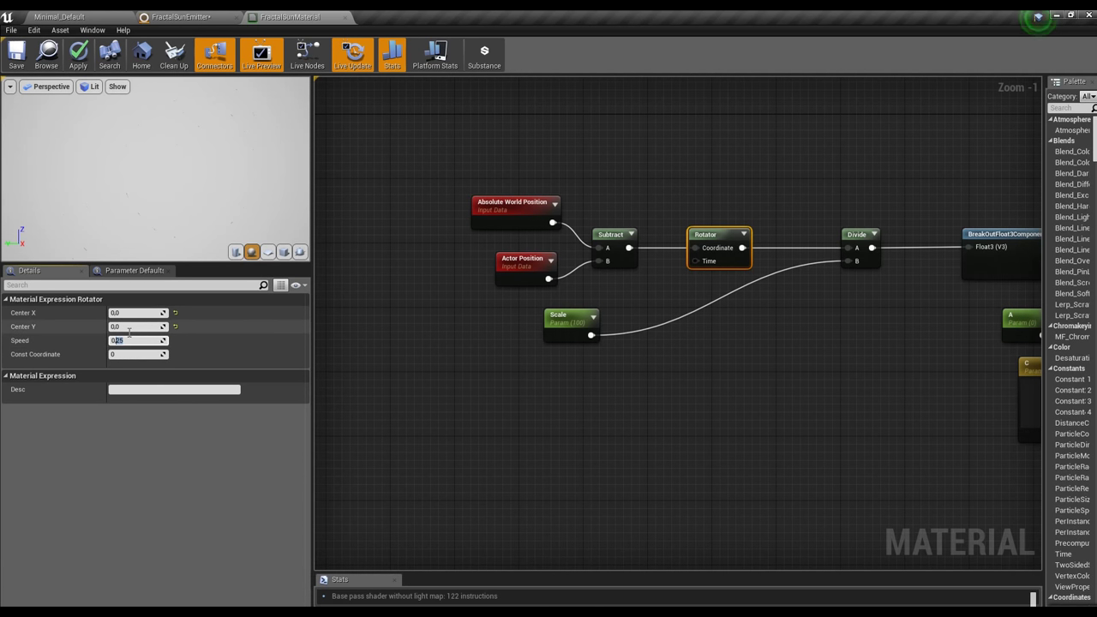
{"action": "type", "text": "0.2"}
{"action": "key", "text": "Return"}
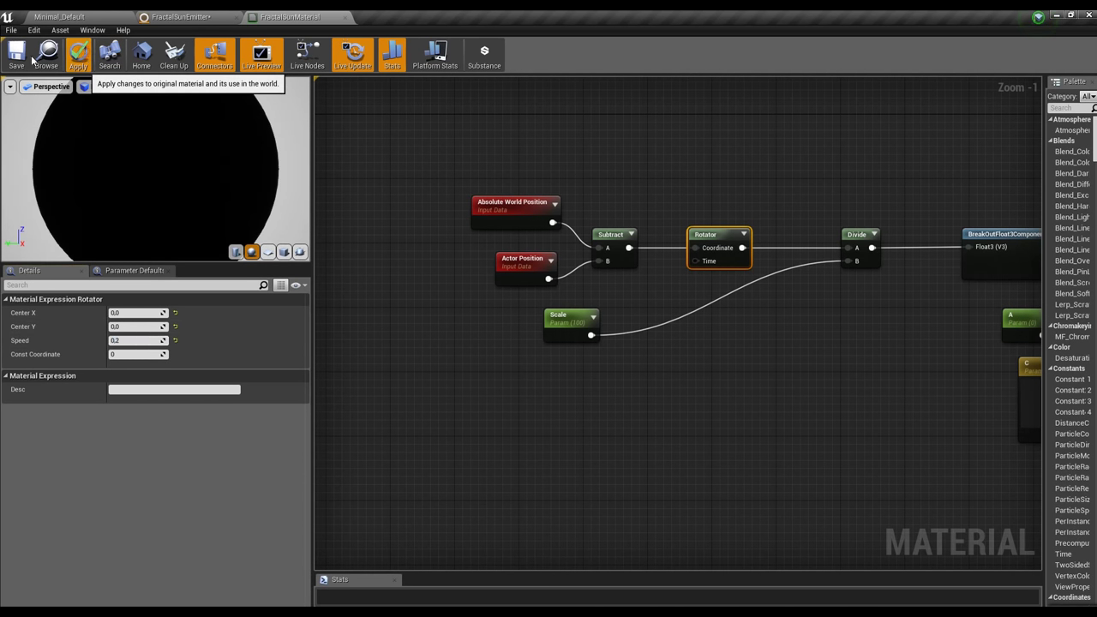
{"action": "left_click", "coordinate": [16, 56]}
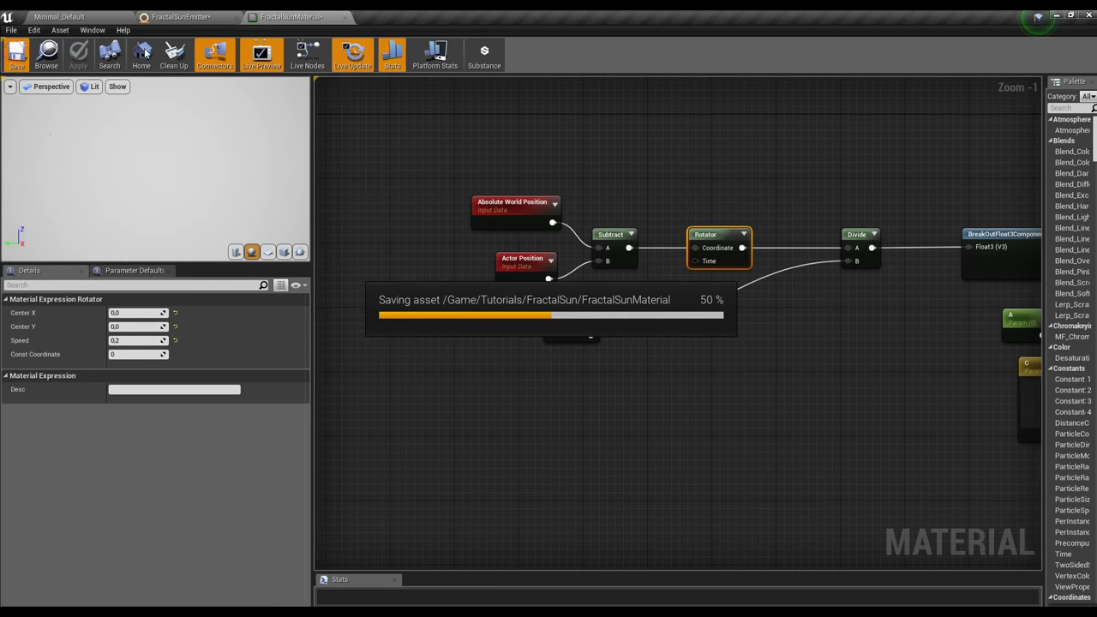
{"action": "left_click", "coordinate": [344, 17]}
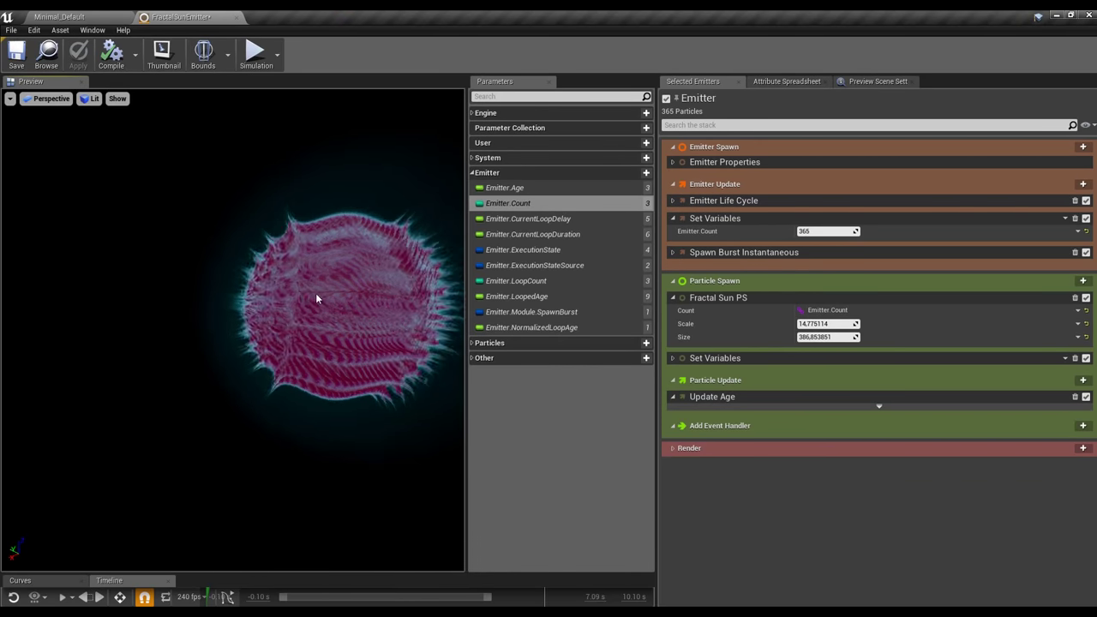
- Raise the emitter count and lower the material instance's N parameter to about 10.5
{"action": "scroll", "coordinate": [362, 228], "scroll_direction": "up", "scroll_amount": 3}
{"action": "scroll", "coordinate": [318, 277], "scroll_direction": "up", "scroll_amount": 2}
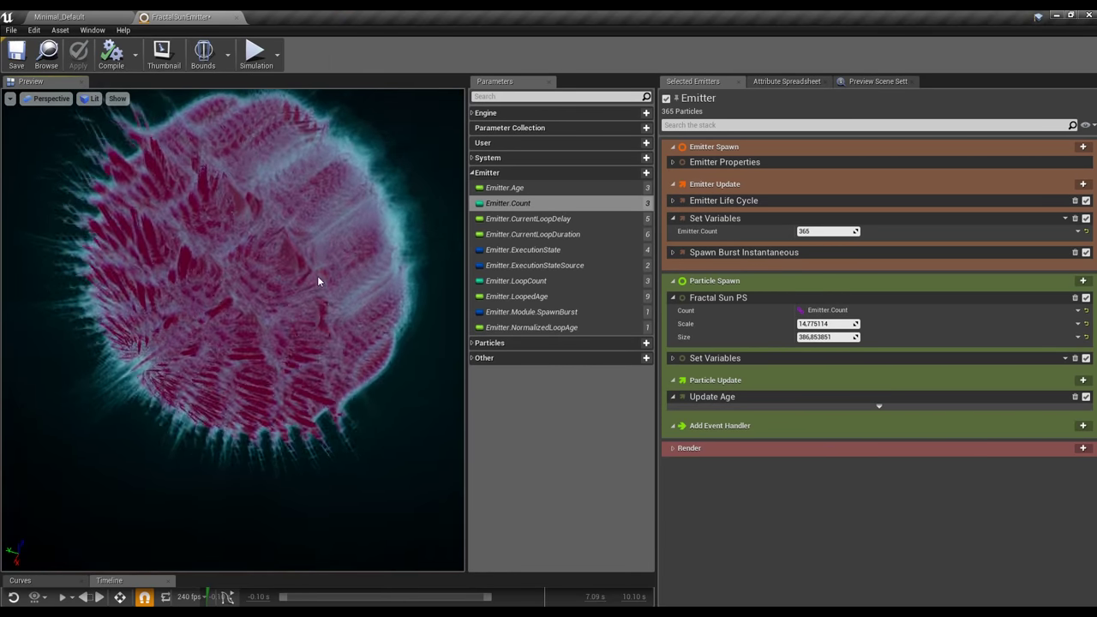
{"action": "scroll", "coordinate": [325, 230], "scroll_direction": "up", "scroll_amount": 3}
{"action": "scroll", "coordinate": [330, 221], "scroll_direction": "down", "scroll_amount": 5}
{"action": "left_click_drag", "start_coordinate": [825, 231], "coordinate": [857, 231]}
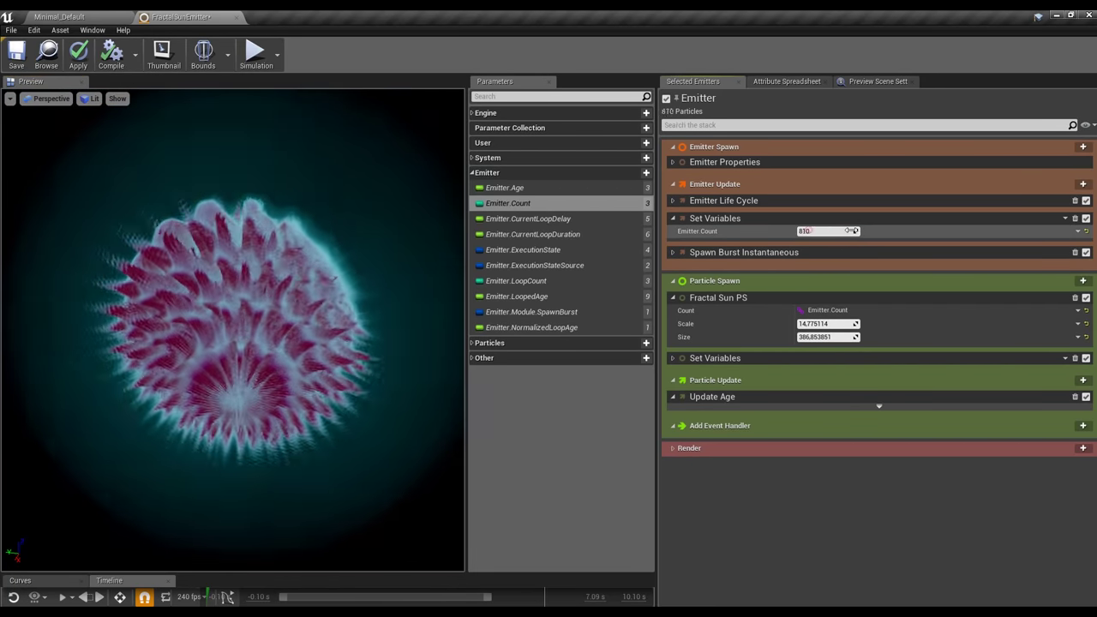
{"action": "left_click_drag", "start_coordinate": [260, 333], "coordinate": [221, 308]}
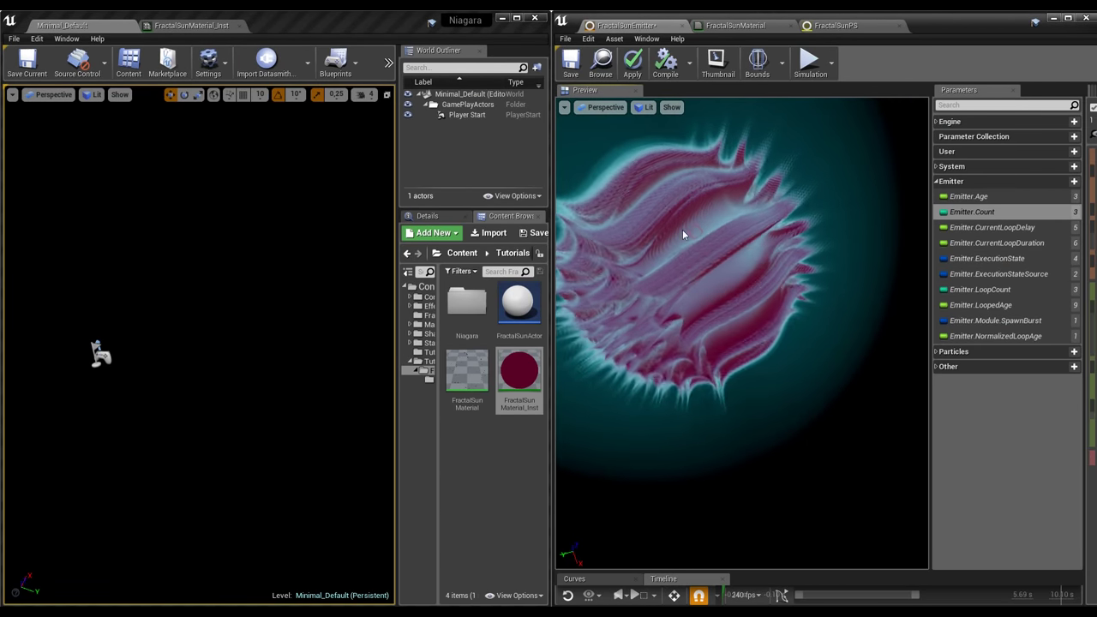
{"action": "left_click", "coordinate": [190, 26]}
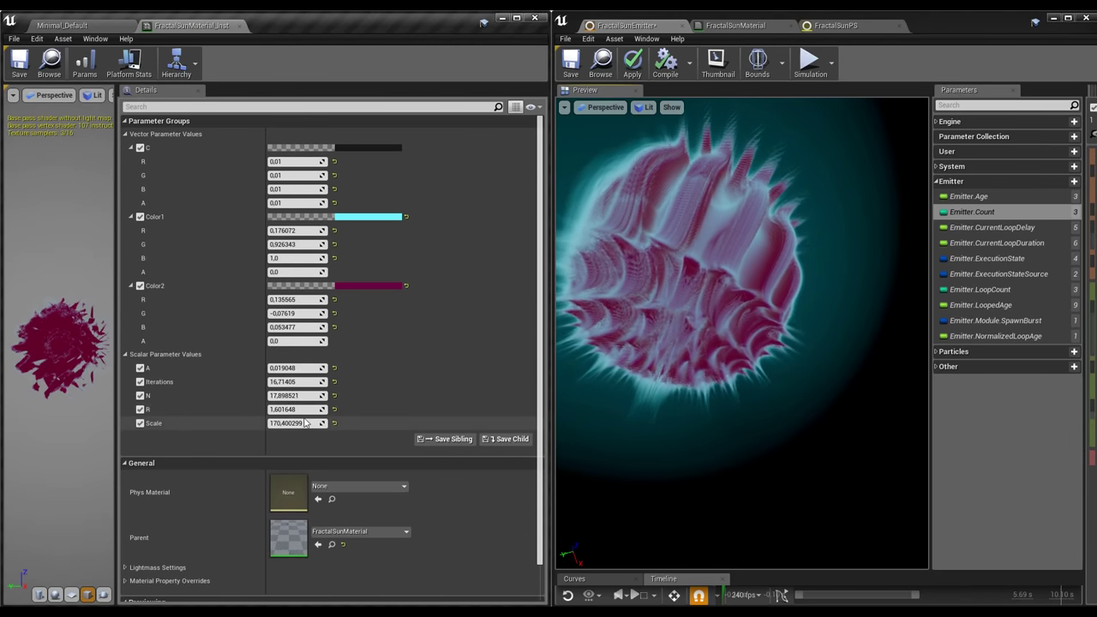
{"action": "left_click_drag", "start_coordinate": [301, 394], "coordinate": [288, 388]}
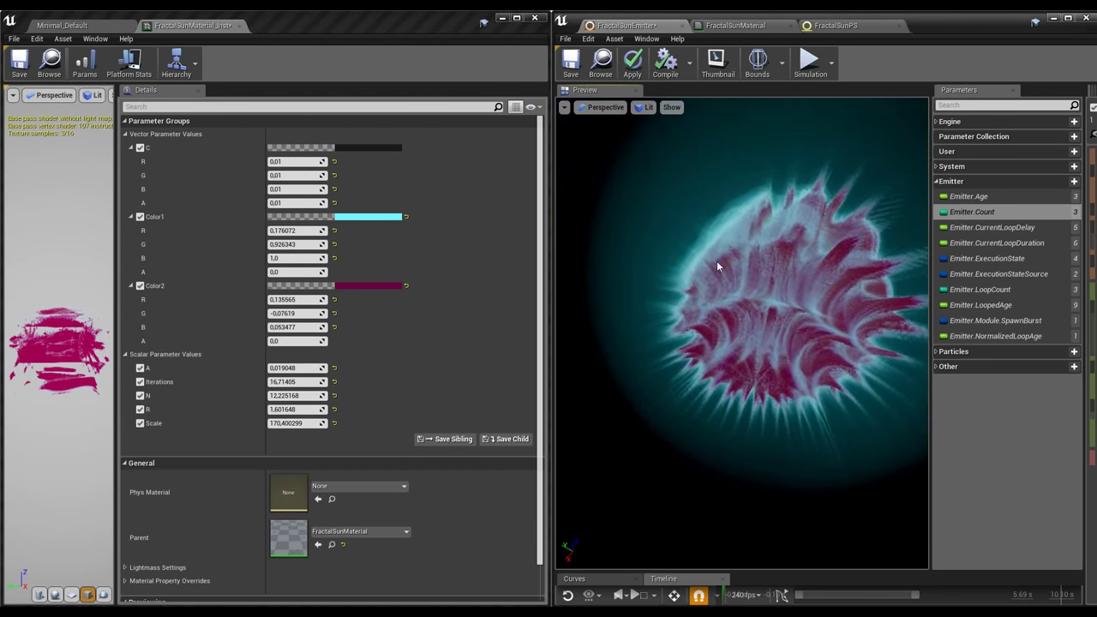
- Apply and save the emitter, accept the material changes, and close the Niagara and material instance editors
{"action": "left_click", "coordinate": [633, 62]}
{"action": "left_click", "coordinate": [572, 66]}
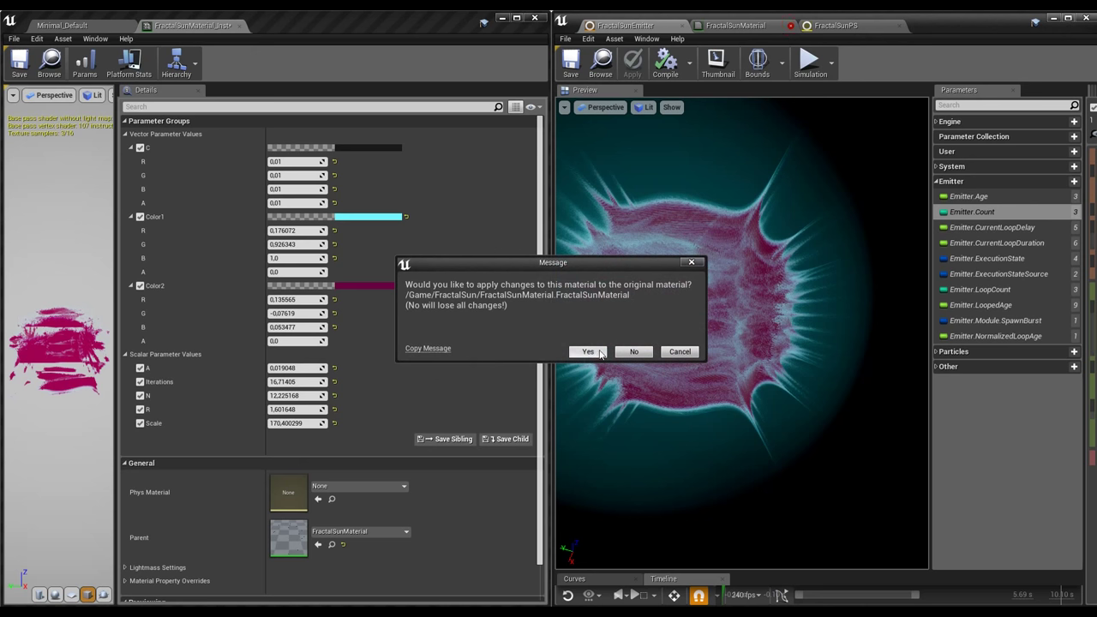
{"action": "left_click", "coordinate": [588, 352]}
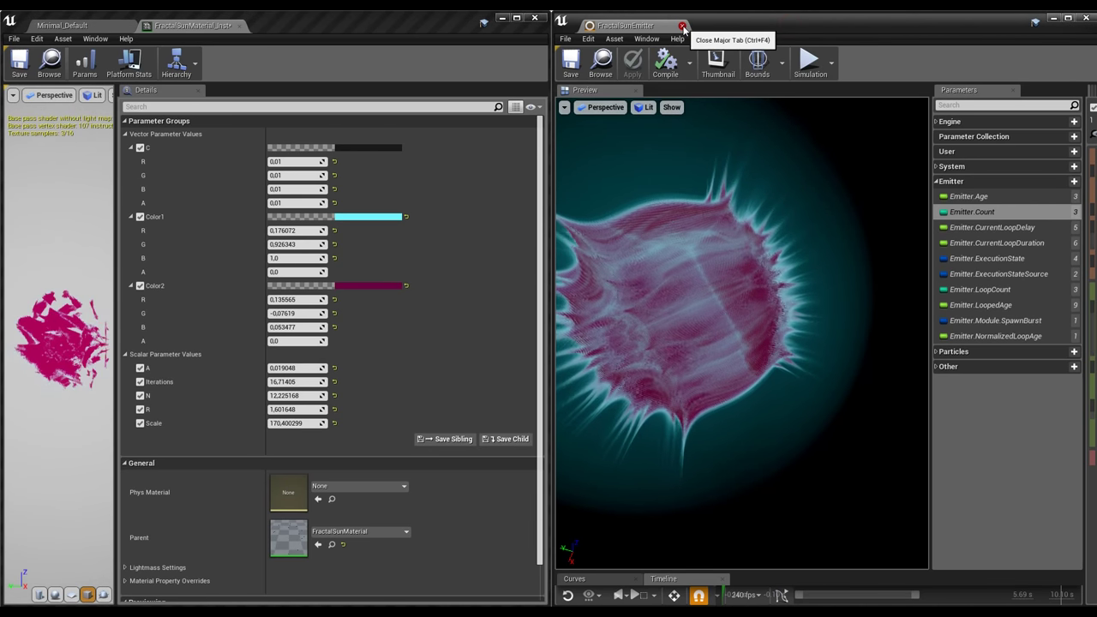
{"action": "left_click", "coordinate": [789, 26]}
{"action": "double_click", "coordinate": [463, 17]}
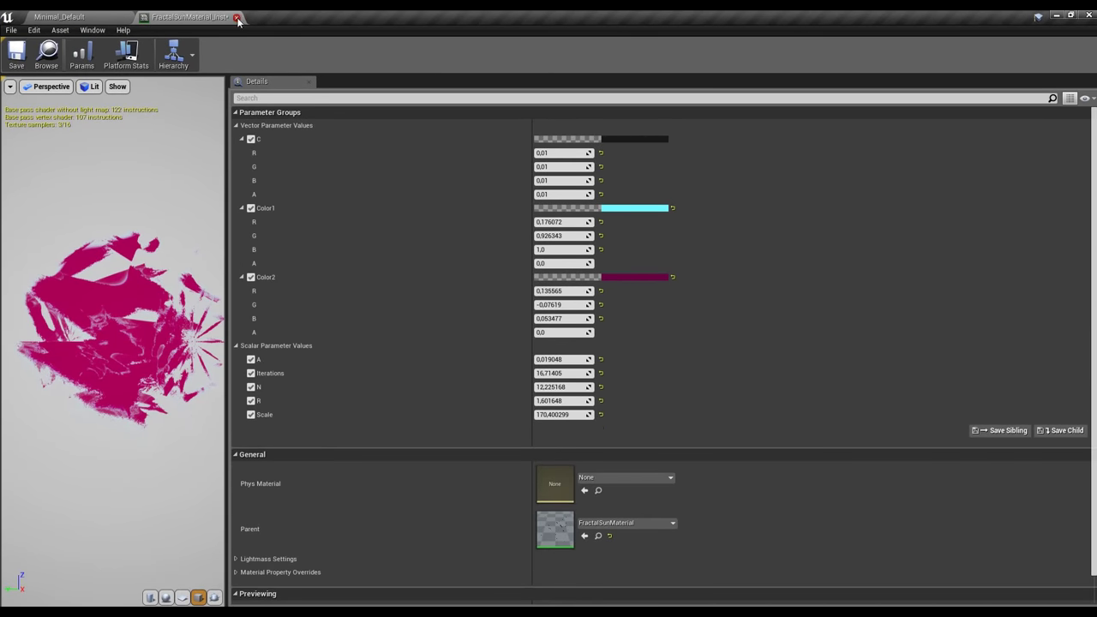
{"action": "left_click", "coordinate": [237, 17]}
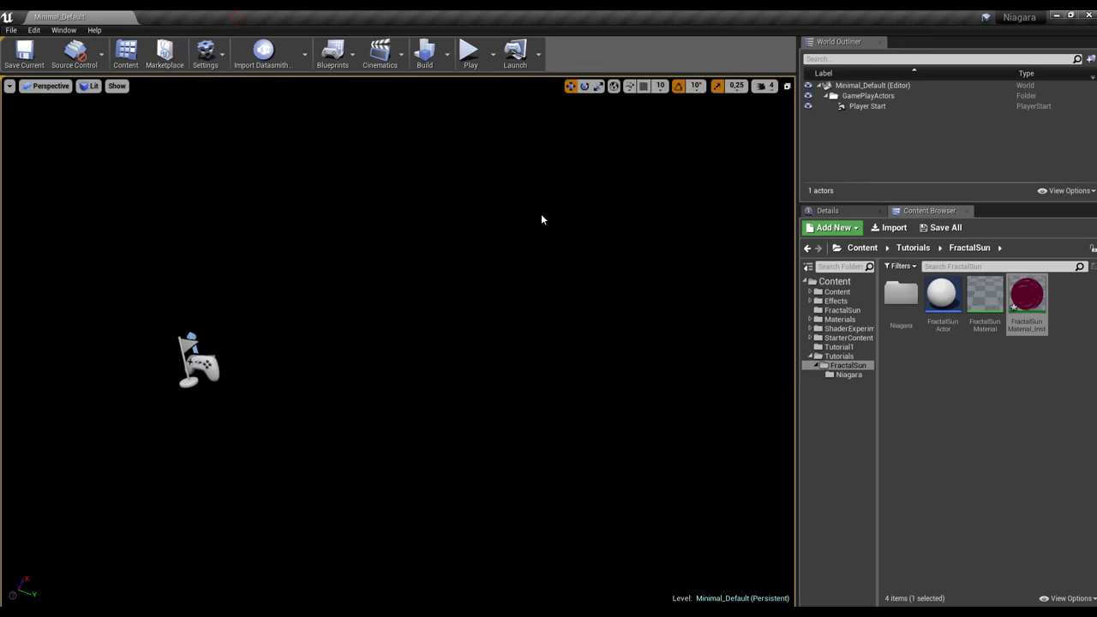
- Add a Niagara component to the FractalSunActor Blueprint
{"action": "double_click", "coordinate": [943, 294]}
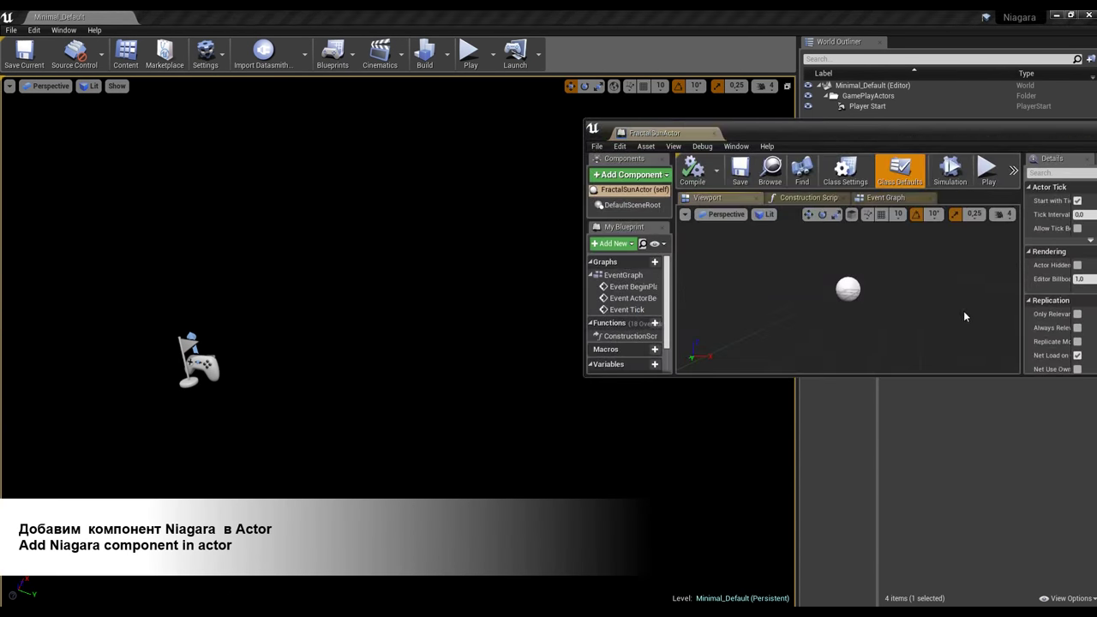
{"action": "left_click_drag", "start_coordinate": [678, 133], "coordinate": [206, 17]}
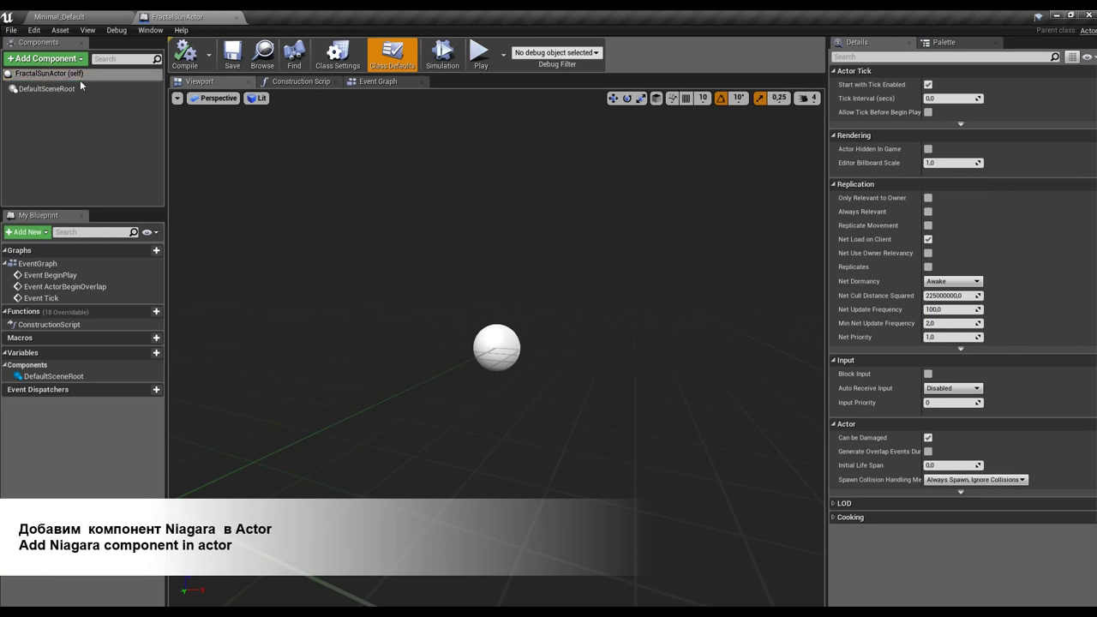
{"action": "left_click", "coordinate": [47, 58]}
{"action": "type", "text": "iaga"}
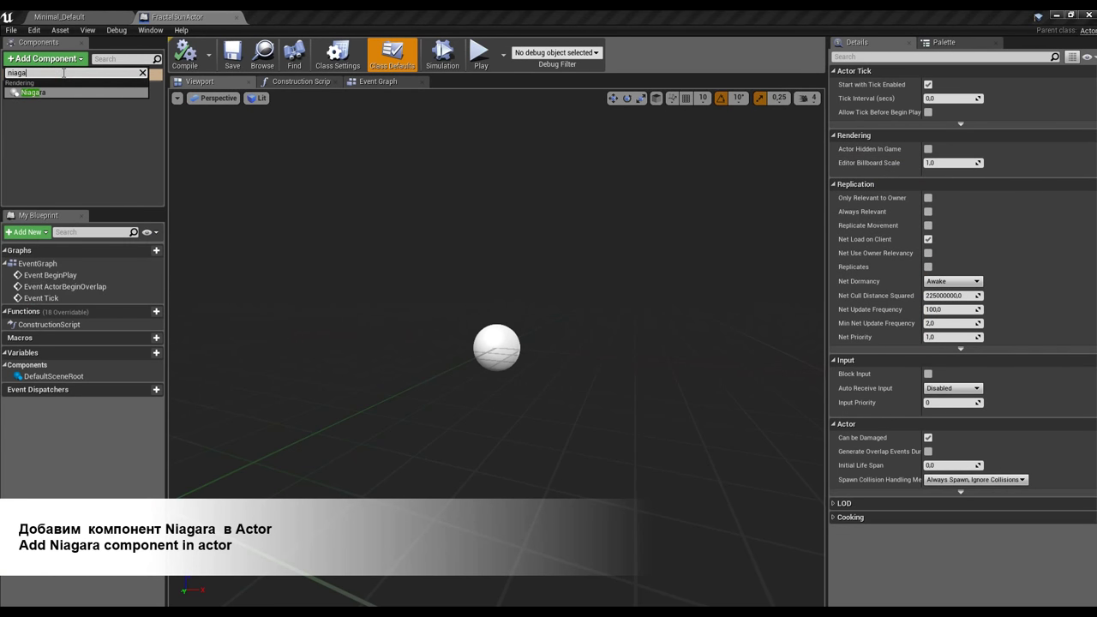
{"action": "left_click", "coordinate": [50, 95]}
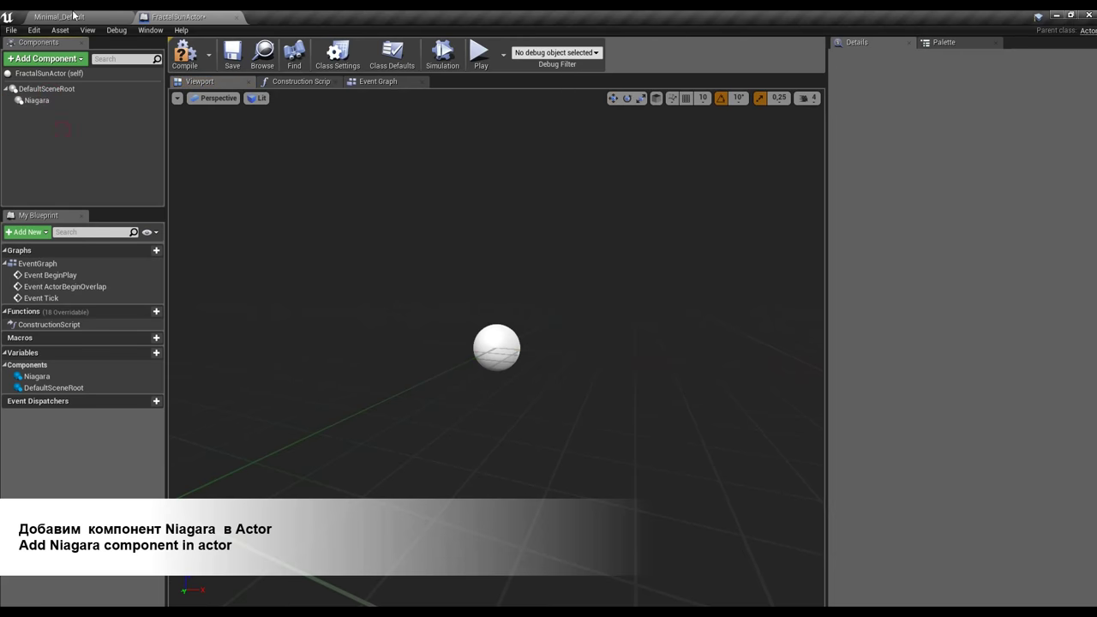
- Add FractalSunEmitter to the FractalSunSystem timeline
{"action": "left_click", "coordinate": [73, 17]}
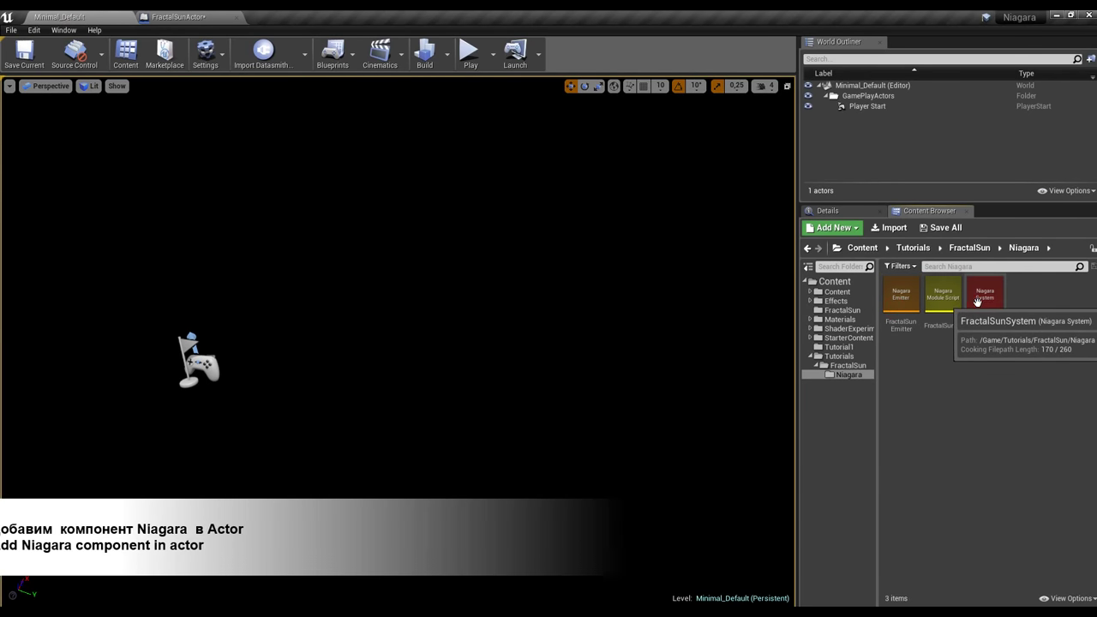
{"action": "left_click", "coordinate": [976, 300]}
{"action": "double_click", "coordinate": [985, 300]}
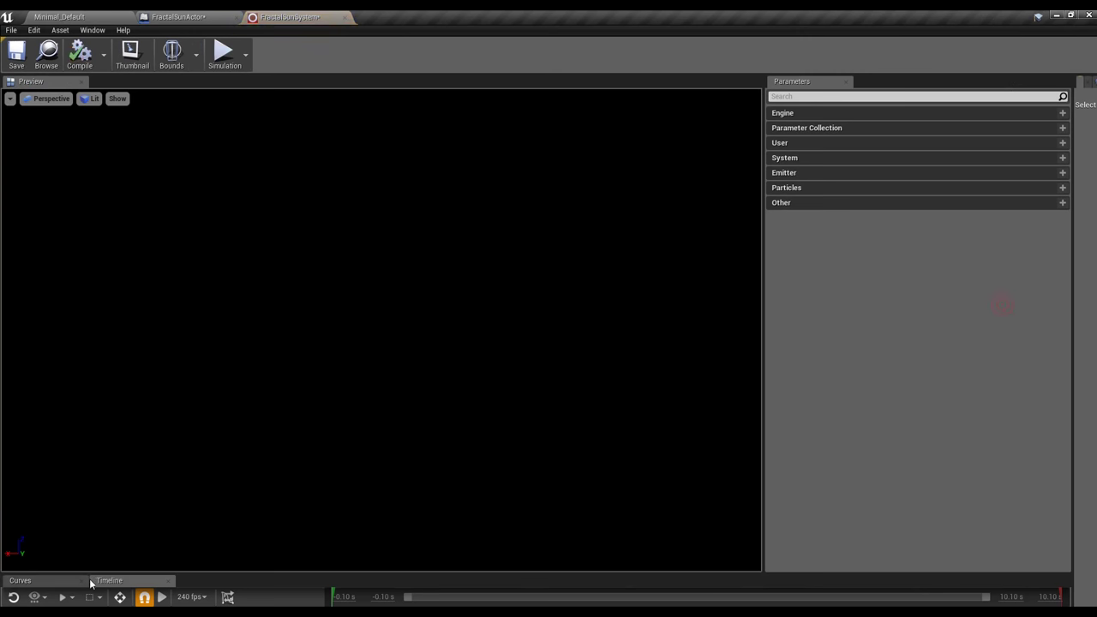
{"action": "left_click_drag", "start_coordinate": [120, 572], "coordinate": [141, 440]}
{"action": "mouse_move", "coordinate": [35, 494]}
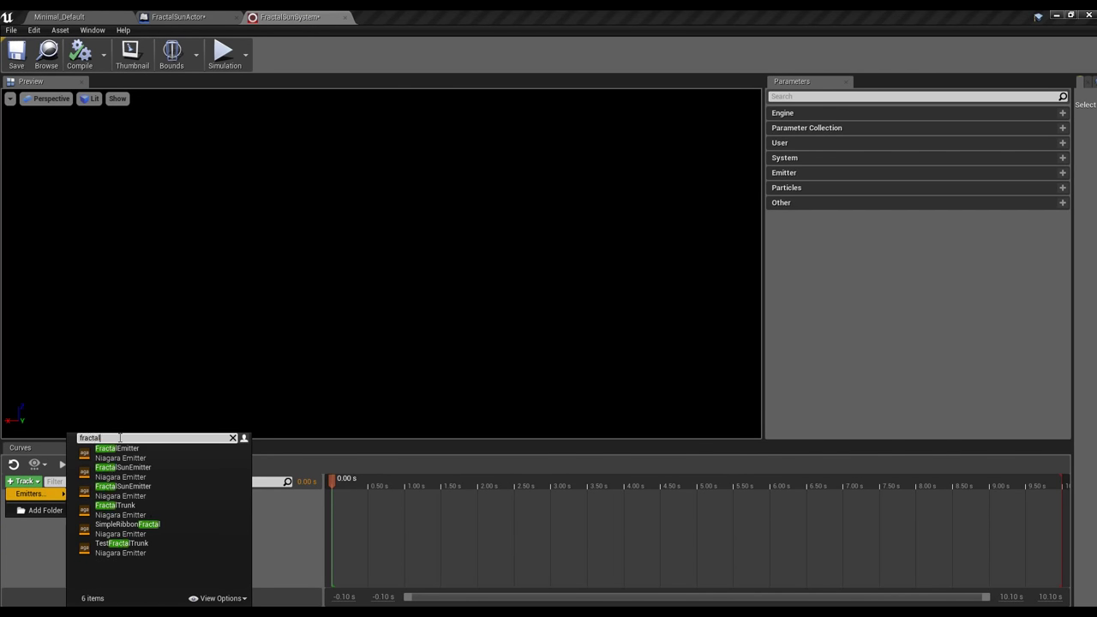
{"action": "left_click", "coordinate": [137, 474]}
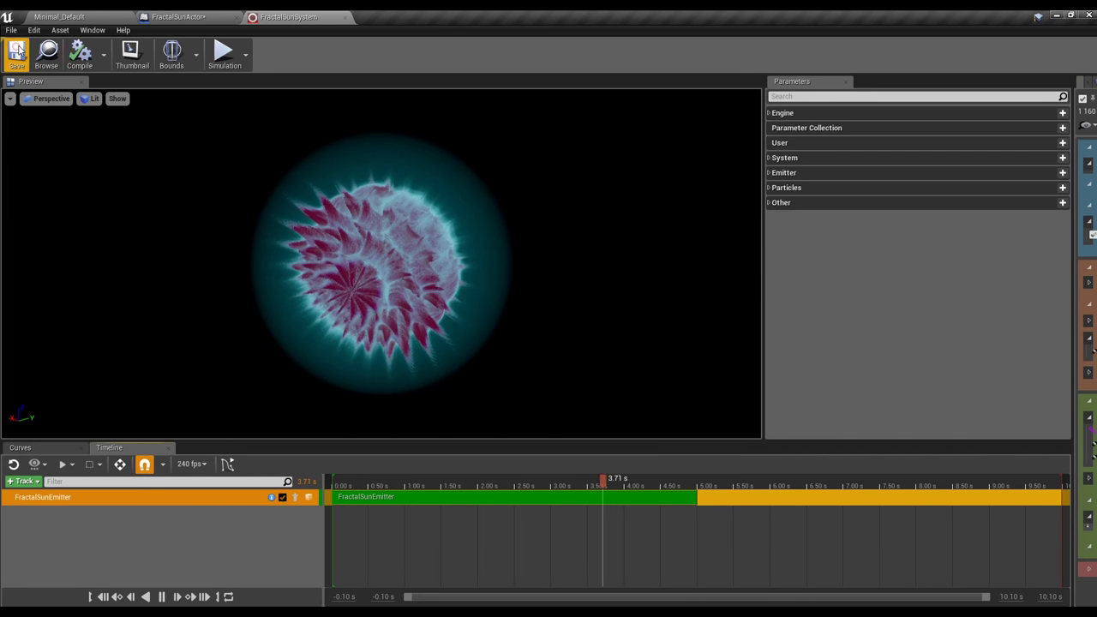
- Set the Niagara component's system asset to FractalSunSystem and check the preview
{"action": "left_click", "coordinate": [346, 18]}
{"action": "left_click", "coordinate": [35, 101]}
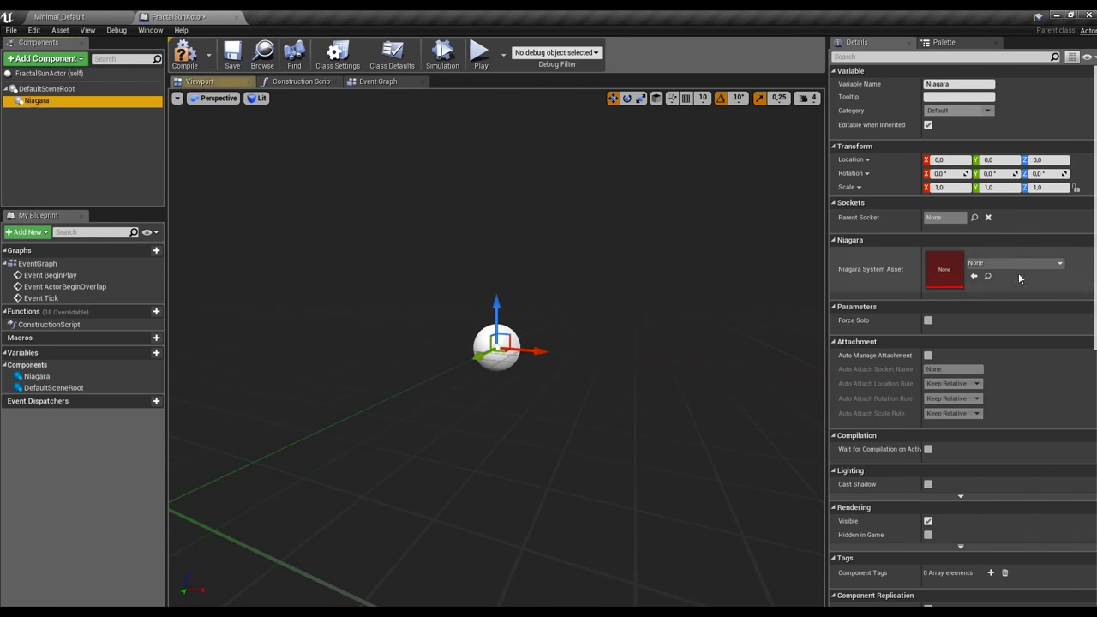
{"action": "left_click", "coordinate": [1014, 262]}
{"action": "type", "text": "fracta"}
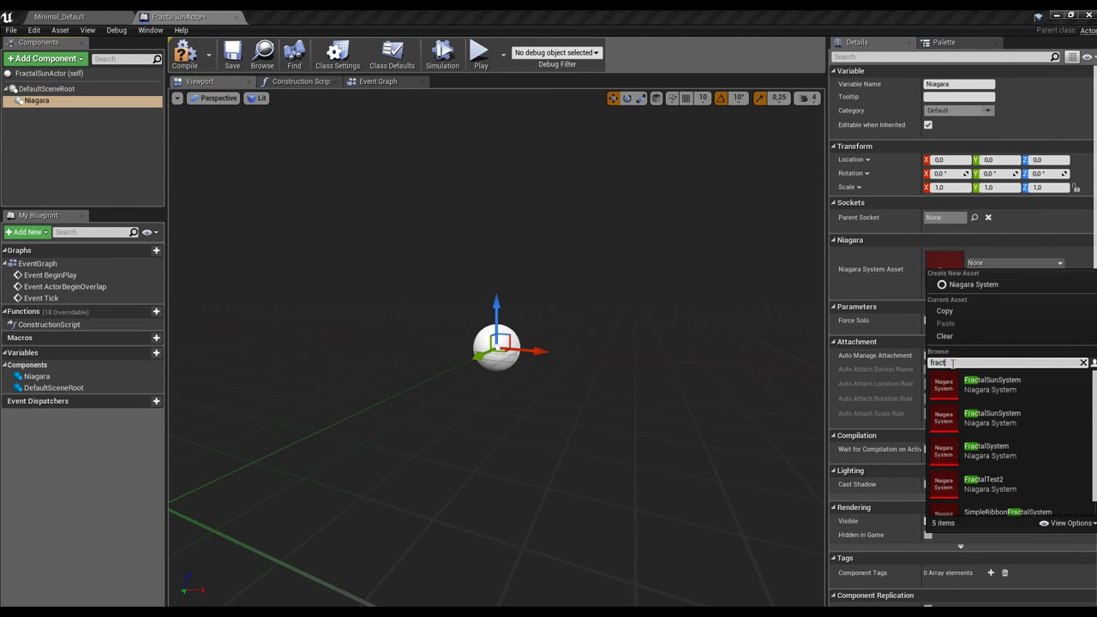
{"action": "left_click", "coordinate": [1023, 386]}
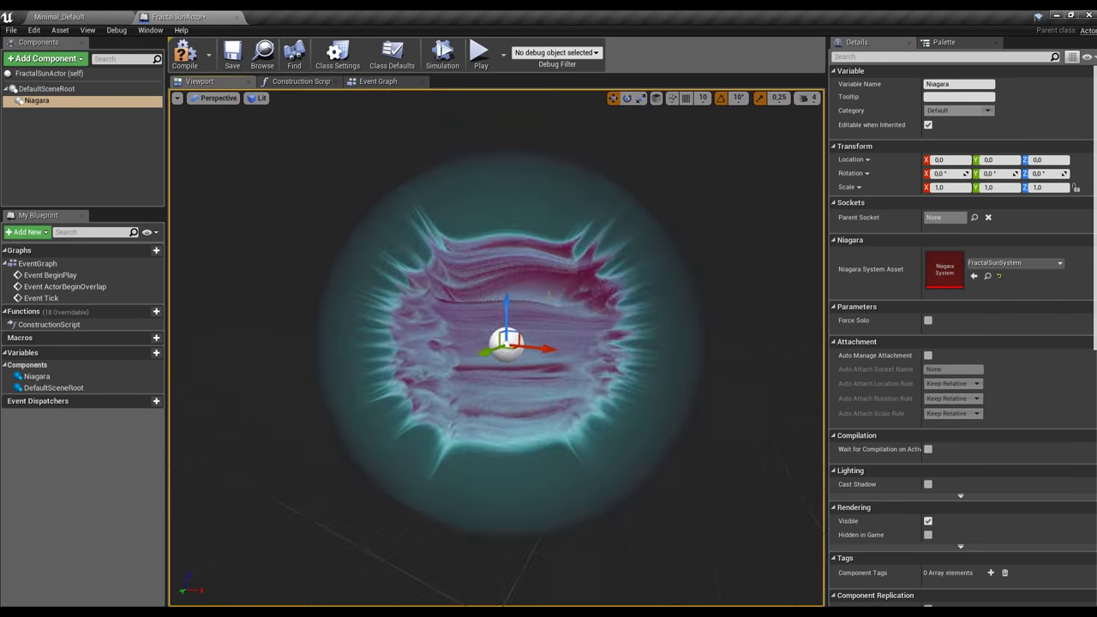
{"action": "right_click_drag", "start_coordinate": [391, 331], "coordinate": [534, 311]}
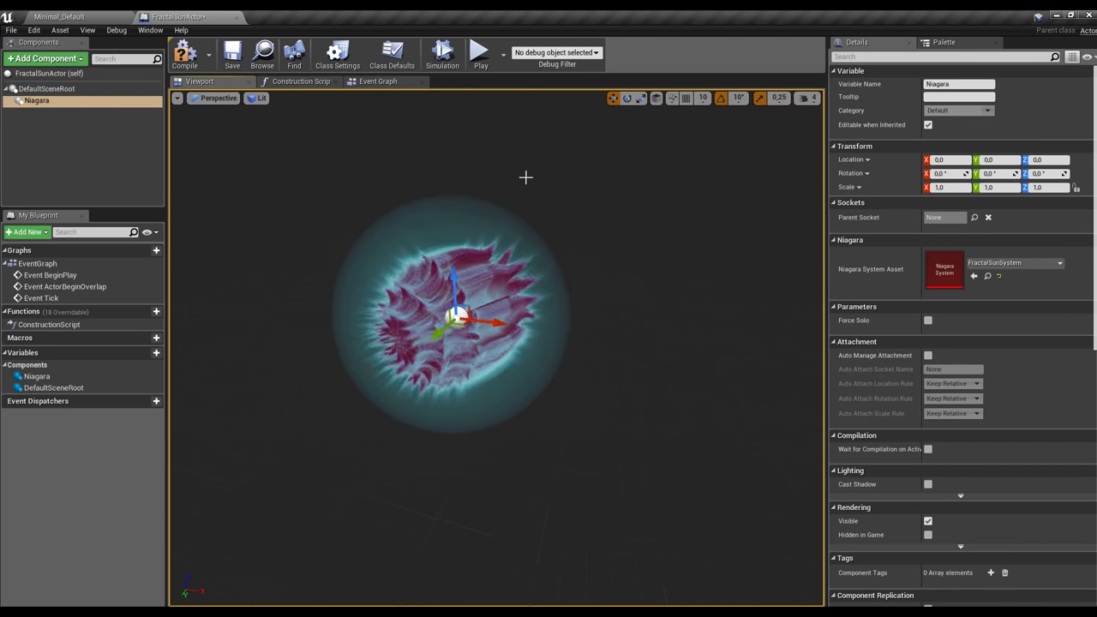
{"action": "right_click_drag", "start_coordinate": [525, 177], "coordinate": [384, 153]}
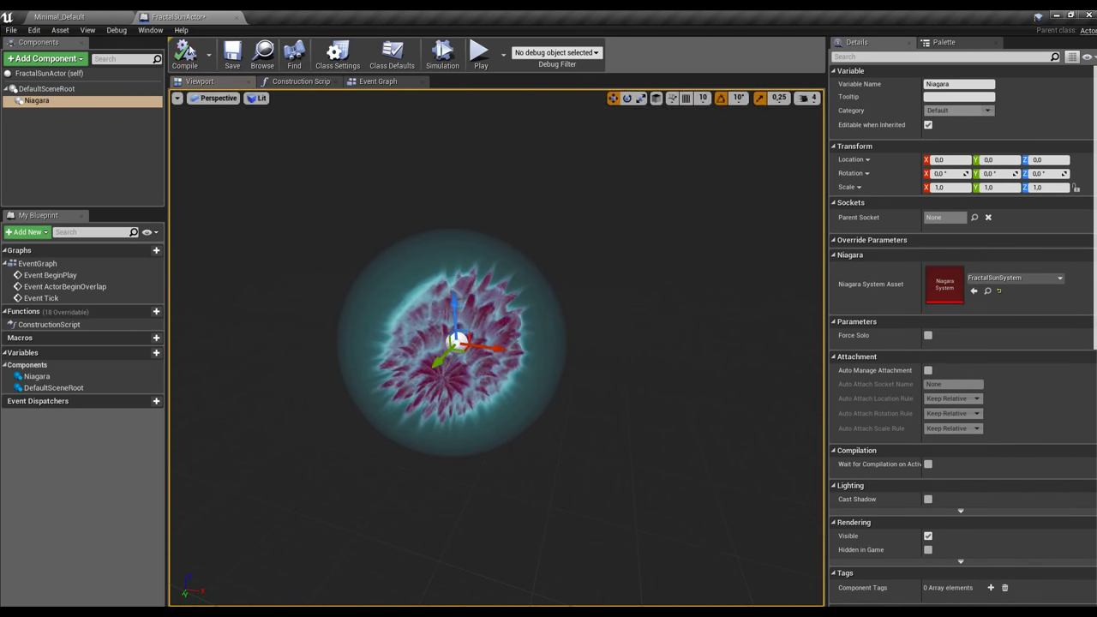
{"action": "left_click", "coordinate": [118, 16]}
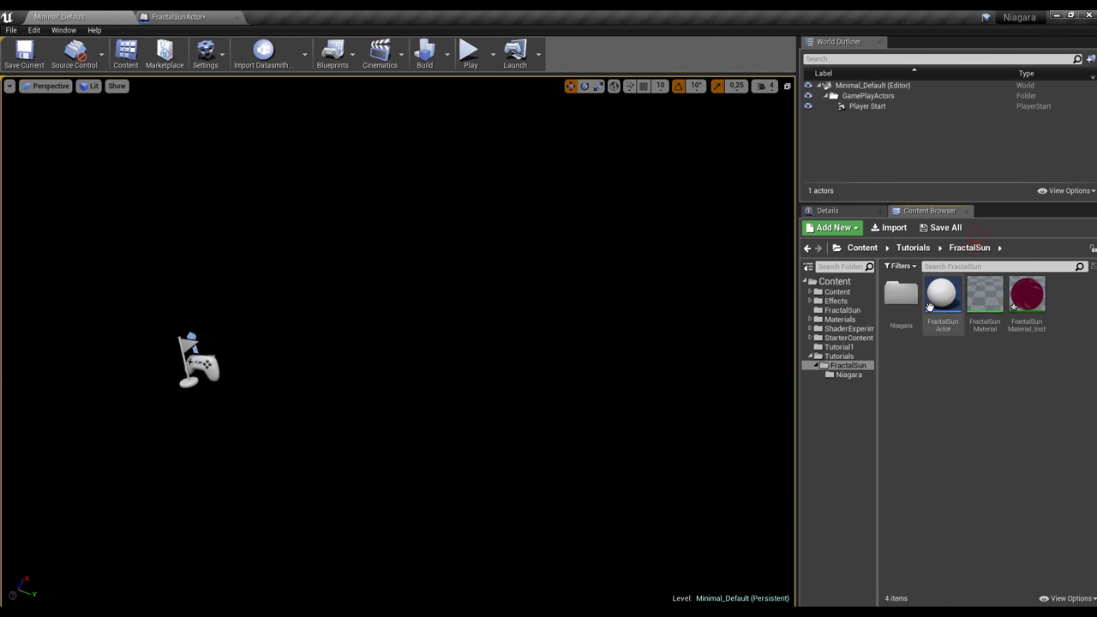
- Save the FractalSunActor Blueprint and play the level with the sun actor
{"action": "right_click", "coordinate": [930, 306]}
{"action": "left_click", "coordinate": [977, 385]}
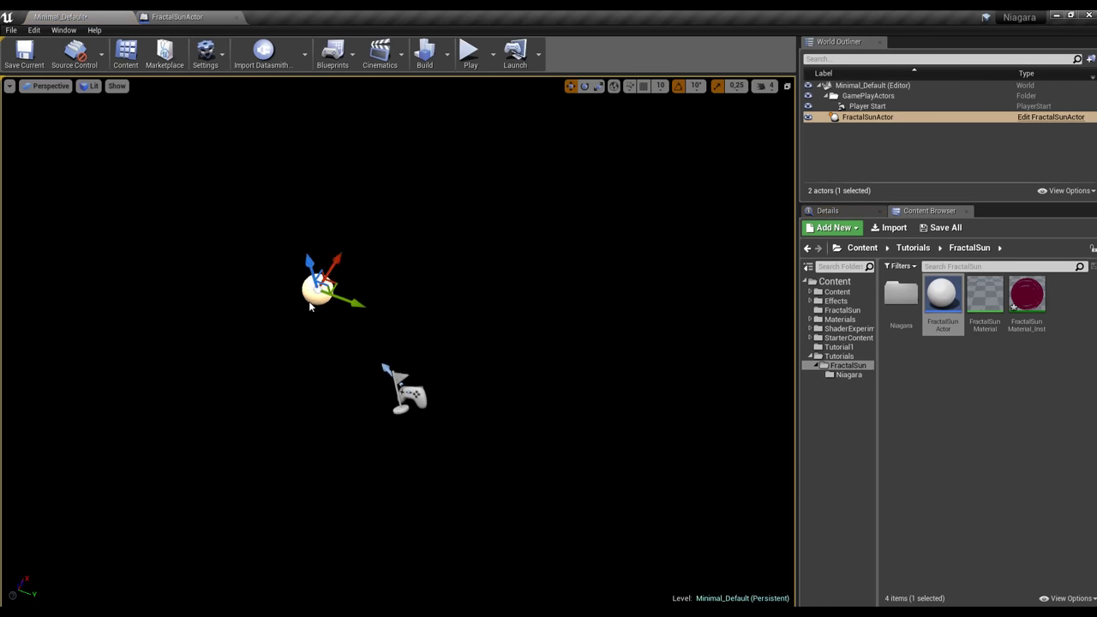
{"action": "middle_click_drag", "start_coordinate": [310, 307], "coordinate": [614, 340]}
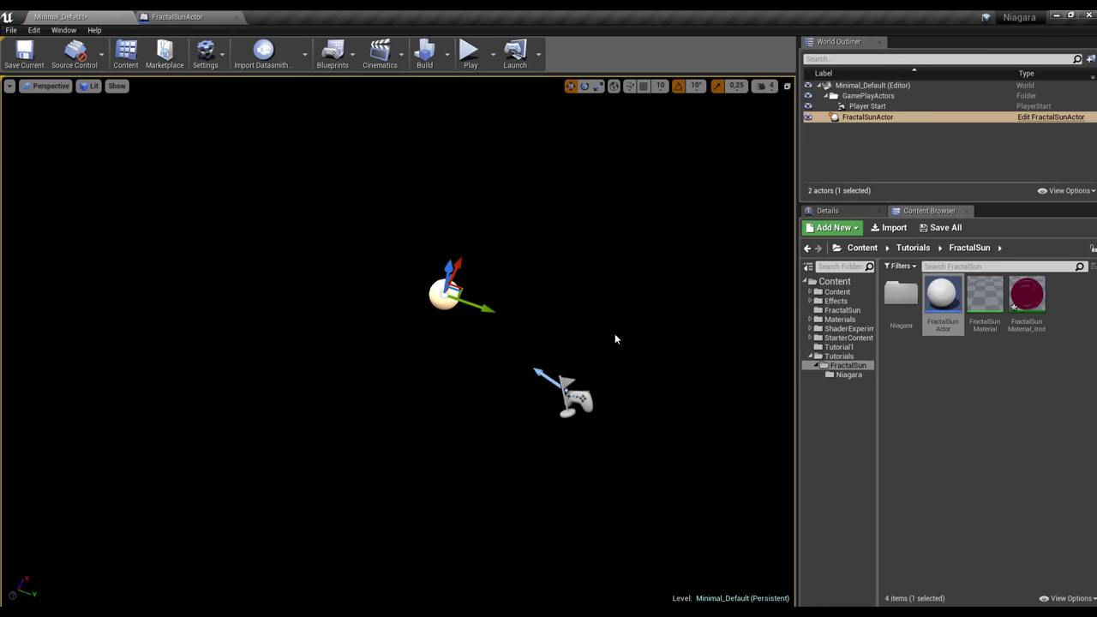
{"action": "left_click", "coordinate": [471, 55]}
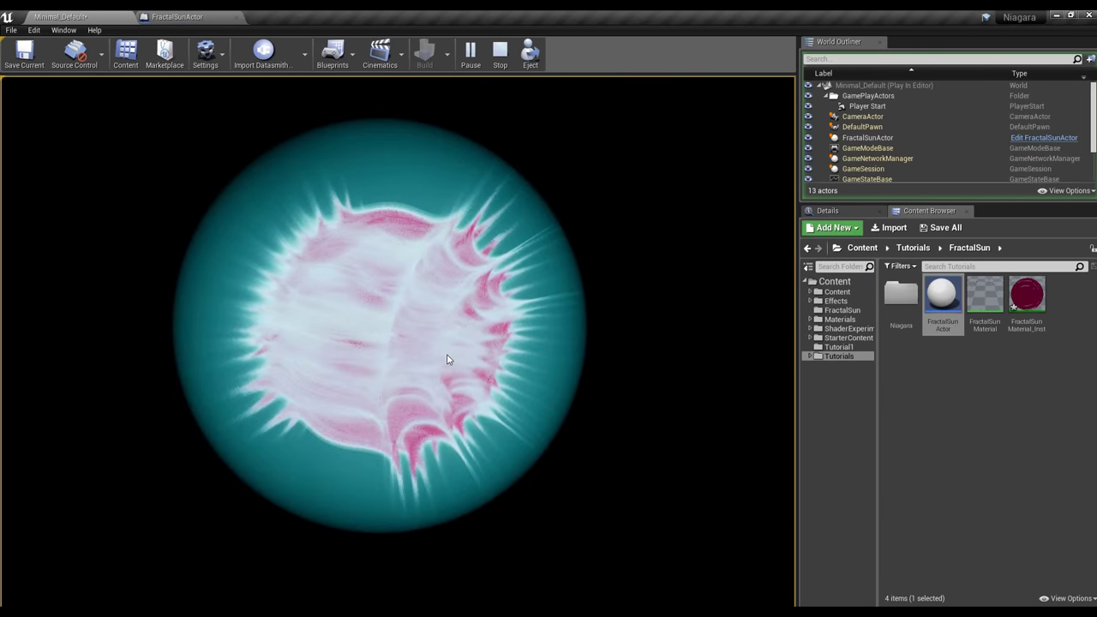
{"action": "key", "text": "shift+F1"}
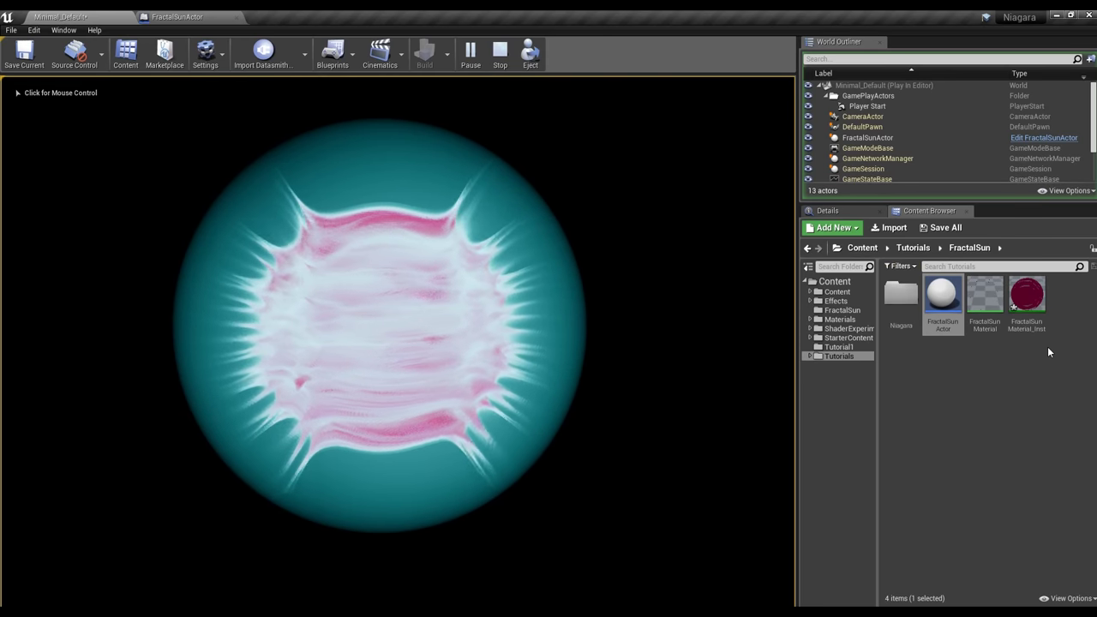
- Raise FractalSunMaterial_Inst Iterations from 10 to 20 and lower Scale while the sun runs
{"action": "double_click", "coordinate": [1027, 295]}
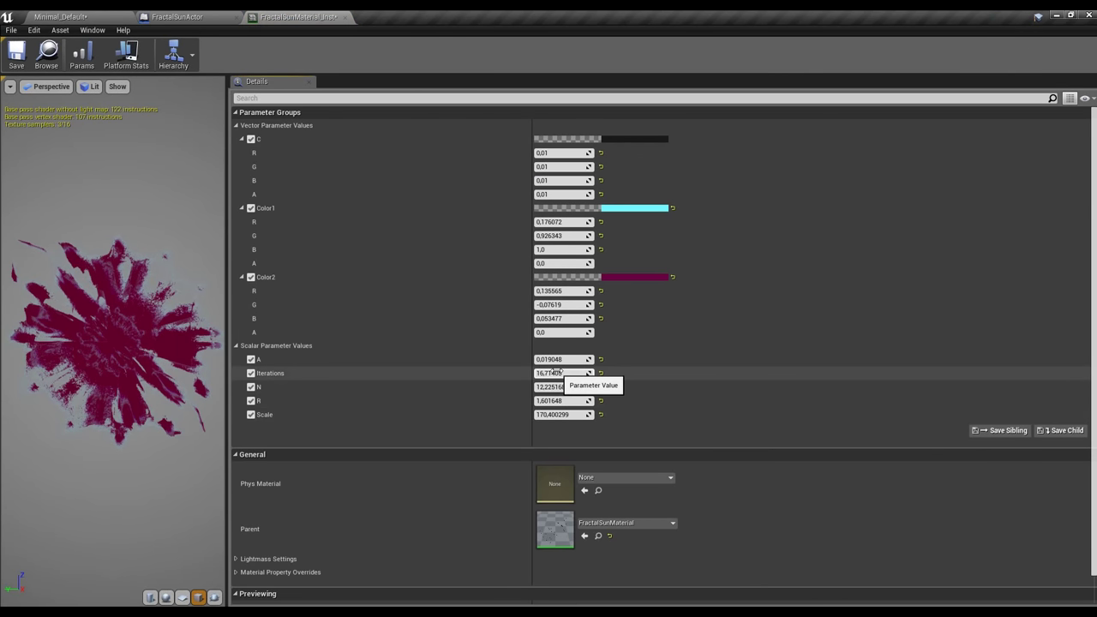
{"action": "type", "text": "10"}
{"action": "key", "text": "Return"}
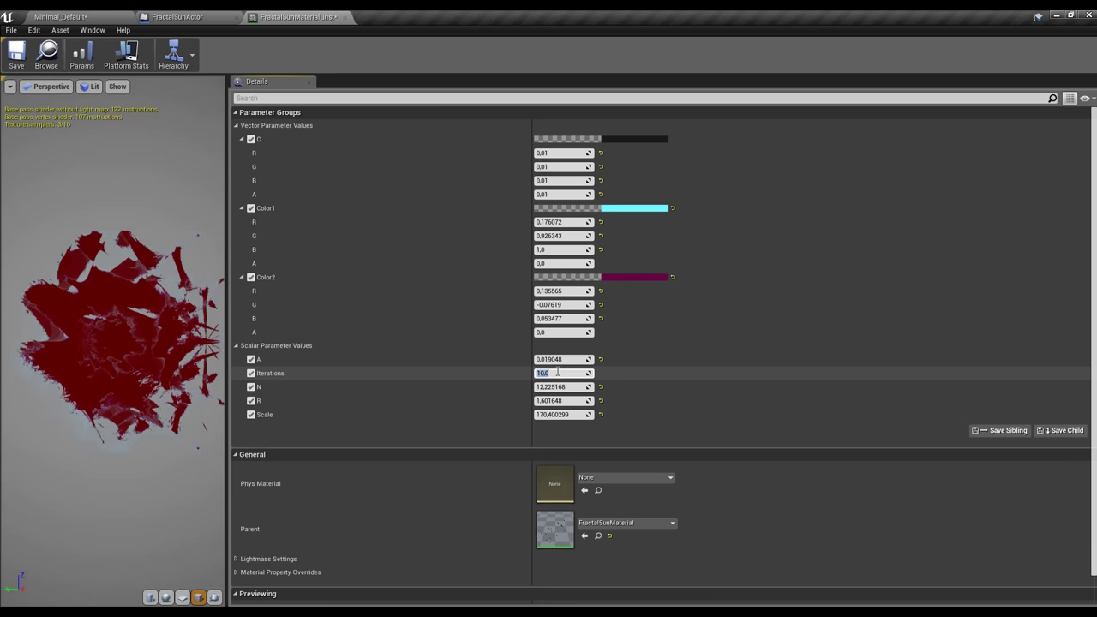
{"action": "left_click", "coordinate": [91, 17]}
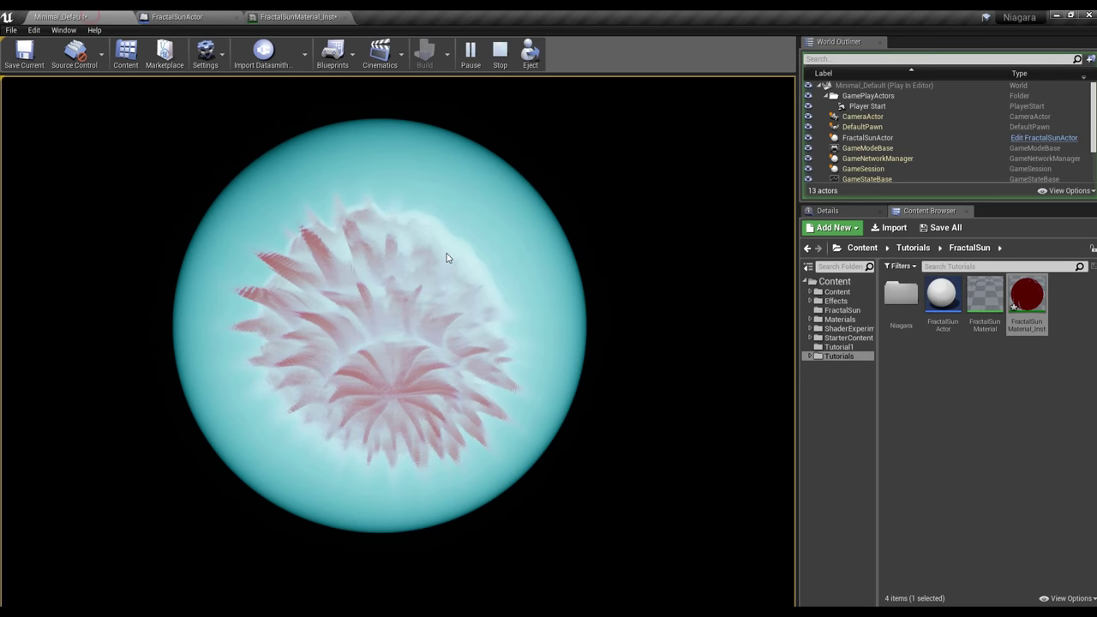
{"action": "left_click", "coordinate": [300, 17]}
{"action": "type", "text": "20"}
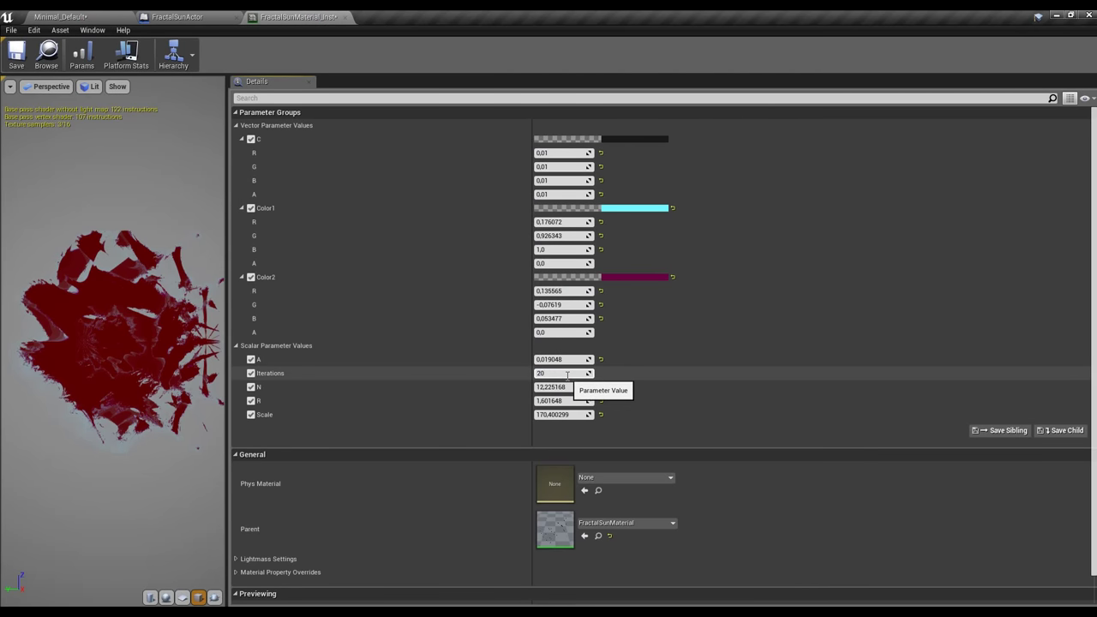
{"action": "key", "text": "Return"}
{"action": "mouse_move", "coordinate": [573, 416]}
{"action": "left_mouse_down"}
{"action": "mouse_move", "coordinate": [553, 415]}
{"action": "mouse_move", "coordinate": [617, 417]}
{"action": "mouse_move", "coordinate": [567, 389]}
{"action": "mouse_move", "coordinate": [600, 388]}
{"action": "left_mouse_up"}
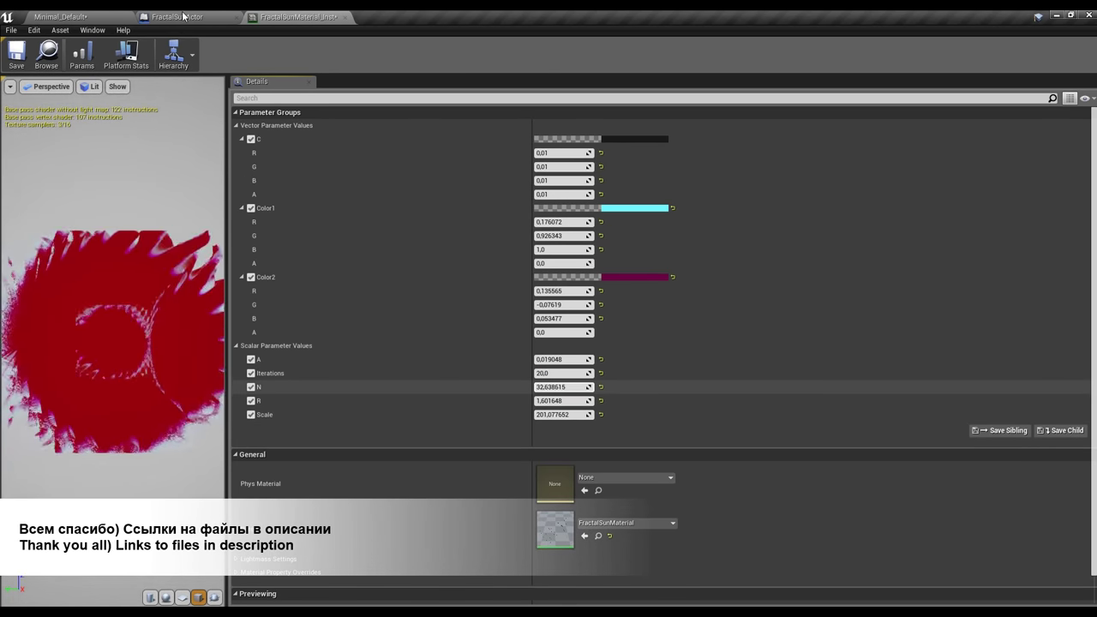
{"action": "left_click", "coordinate": [146, 15]}
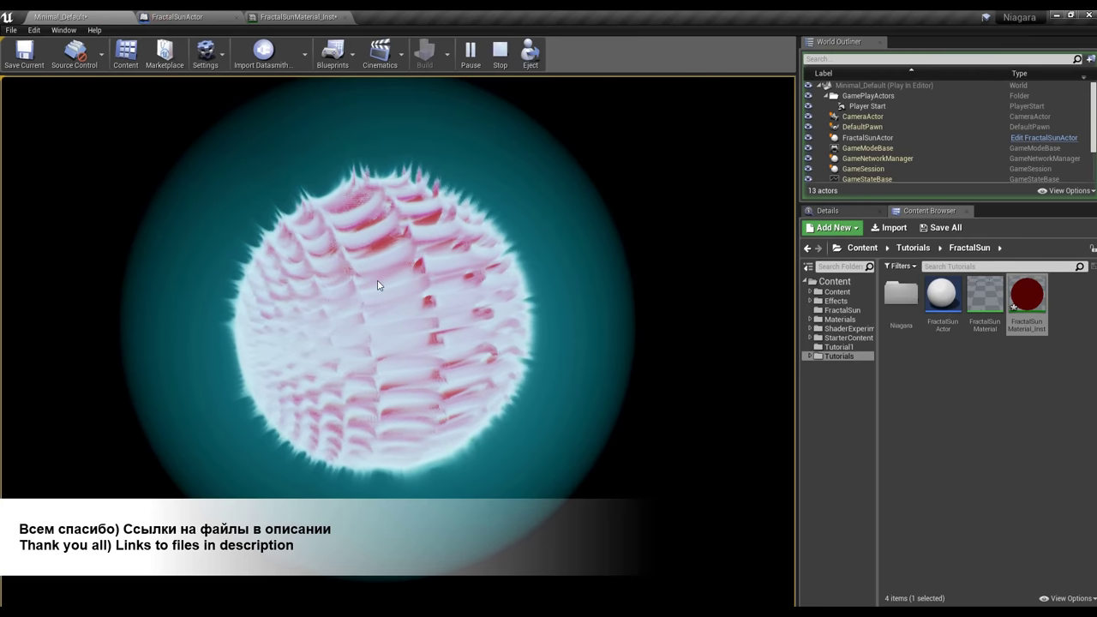
{"action": "left_click", "coordinate": [377, 285]}
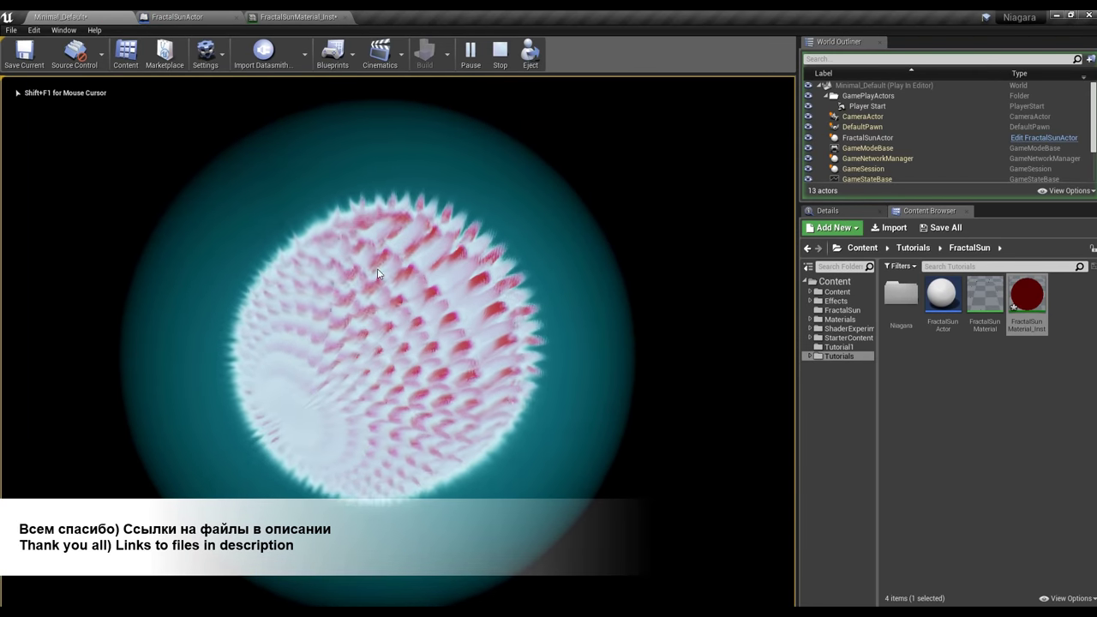